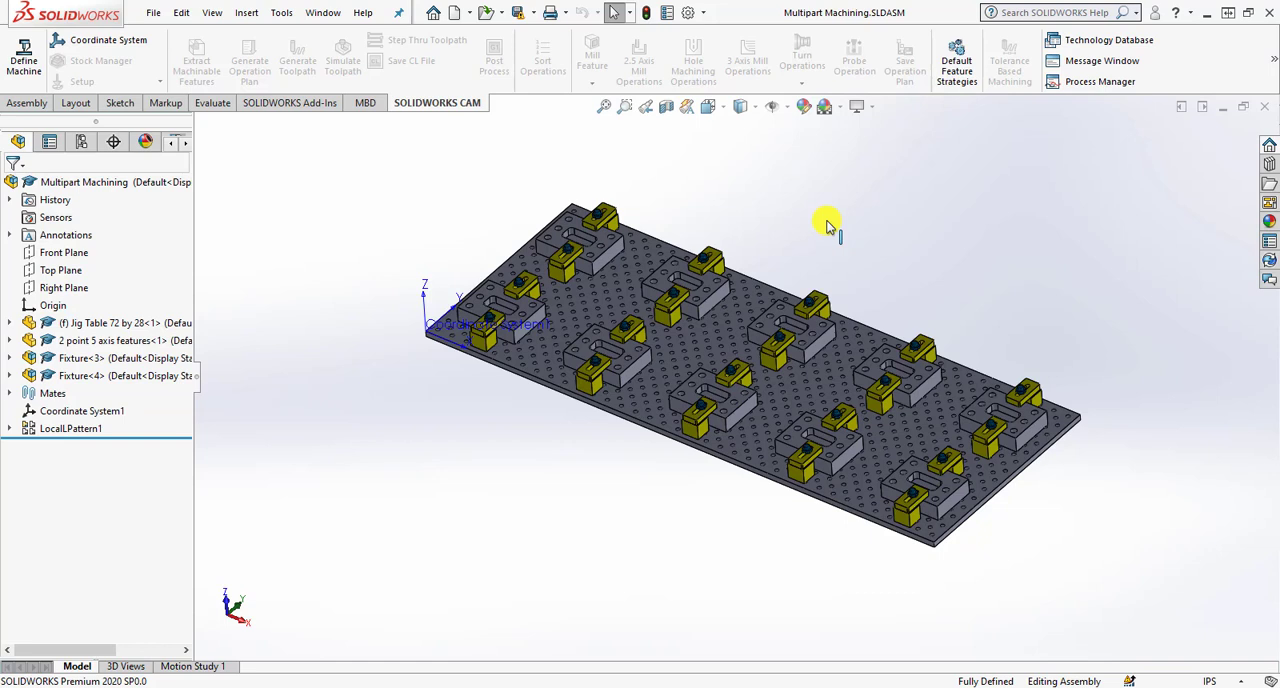
- Examine the jig table assembly, its patterned parts and clamps, and the coordinate system at the table corner
{"action": "scroll", "coordinate": [486, 316], "scroll_direction": "down", "scroll_amount": 6}
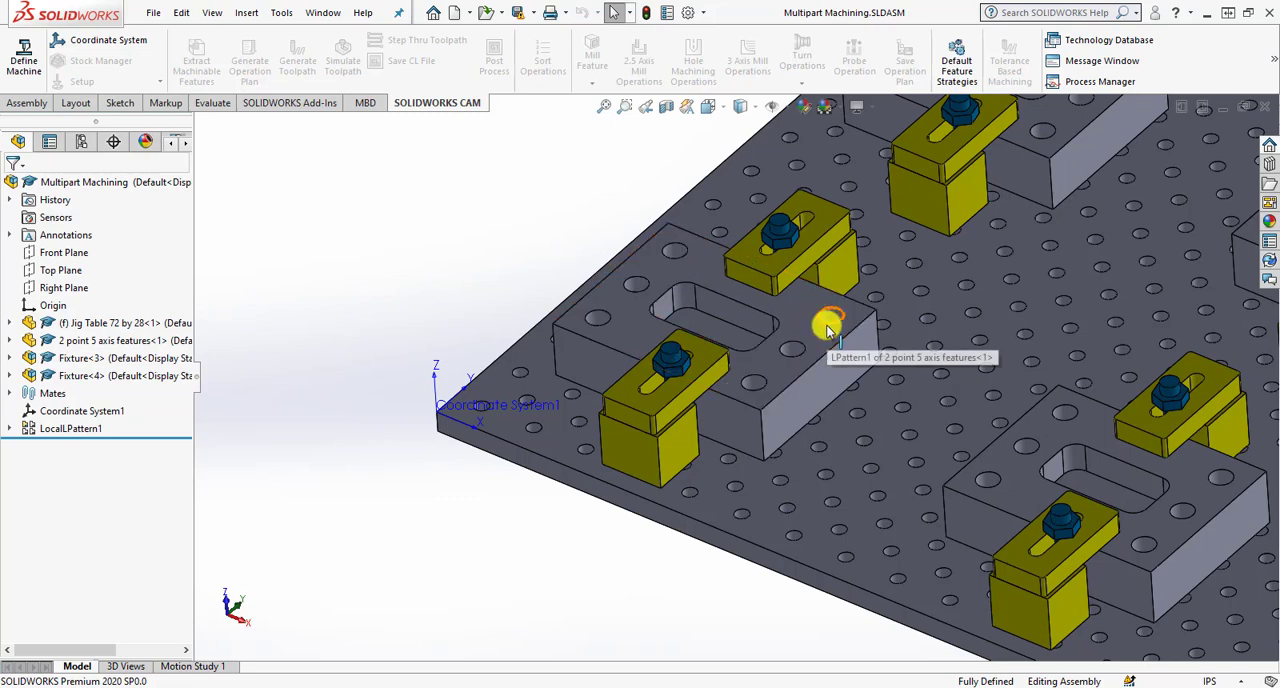
{"action": "scroll", "coordinate": [740, 440], "scroll_direction": "up", "scroll_amount": 3}
{"action": "scroll", "coordinate": [740, 440], "scroll_direction": "up", "scroll_amount": 2}
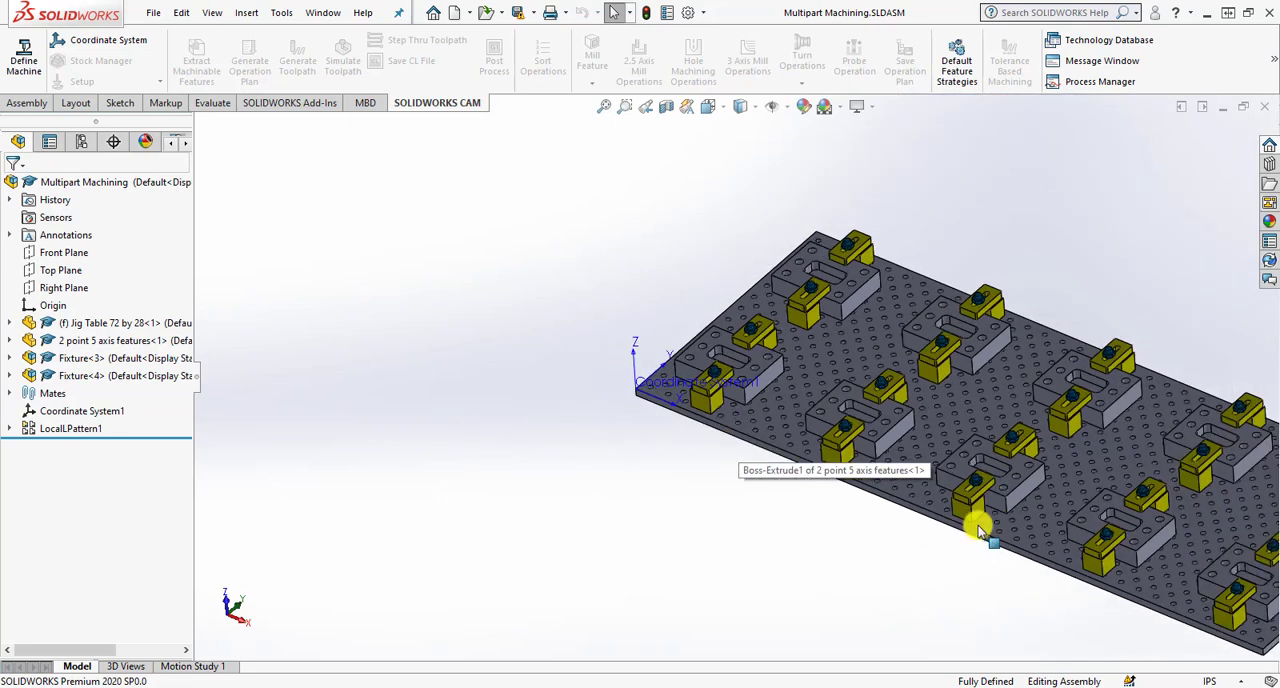
{"action": "scroll", "coordinate": [980, 528], "scroll_direction": "up", "scroll_amount": 1}
{"action": "scroll", "coordinate": [1060, 510], "scroll_direction": "down", "scroll_amount": 2}
{"action": "scroll", "coordinate": [1020, 503], "scroll_direction": "down", "scroll_amount": 1}
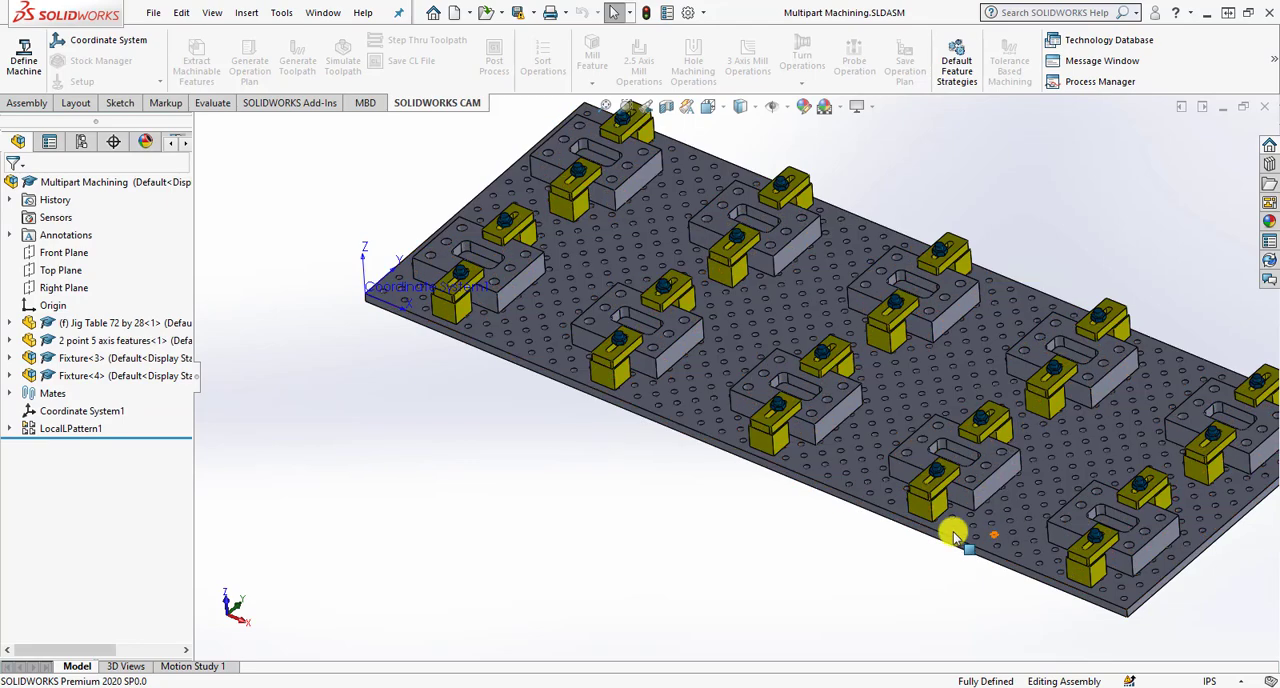
{"action": "left_click", "coordinate": [697, 425]}
{"action": "left_click", "coordinate": [640, 500]}
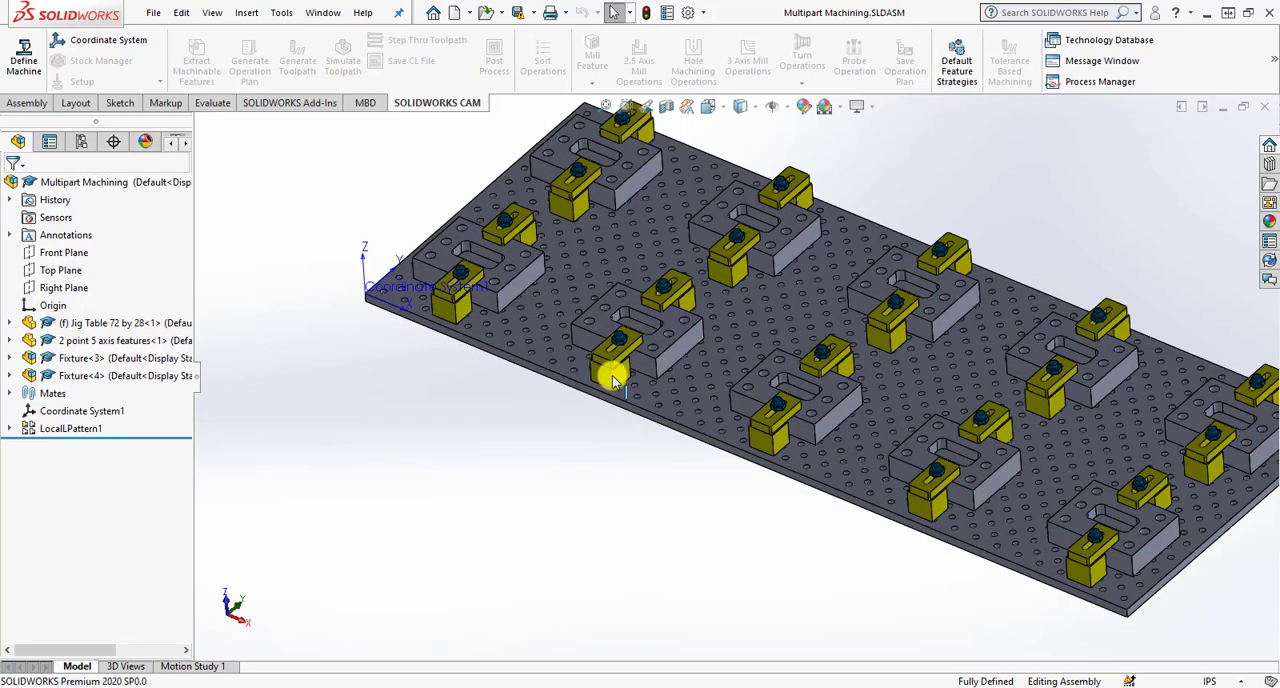
{"action": "scroll", "coordinate": [609, 366], "scroll_direction": "down", "scroll_amount": 3}
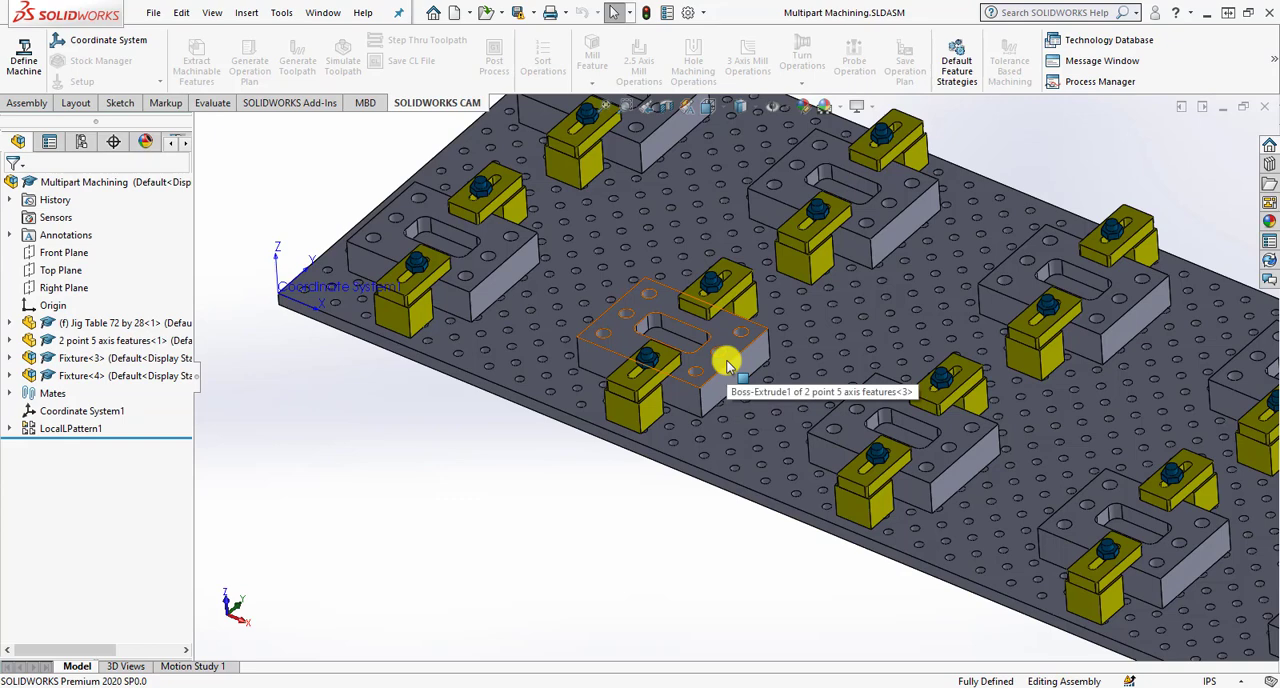
{"action": "scroll", "coordinate": [757, 468], "scroll_direction": "up", "scroll_amount": 5}
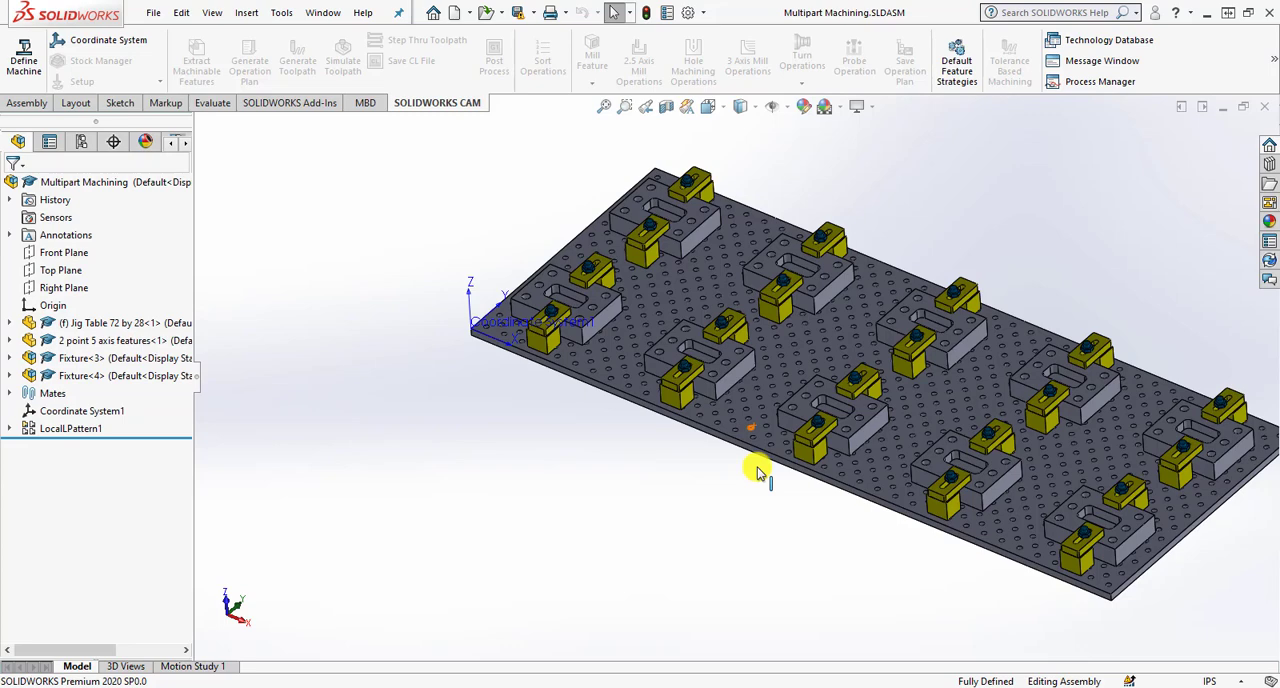
{"action": "scroll", "coordinate": [557, 340], "scroll_direction": "down", "scroll_amount": 4}
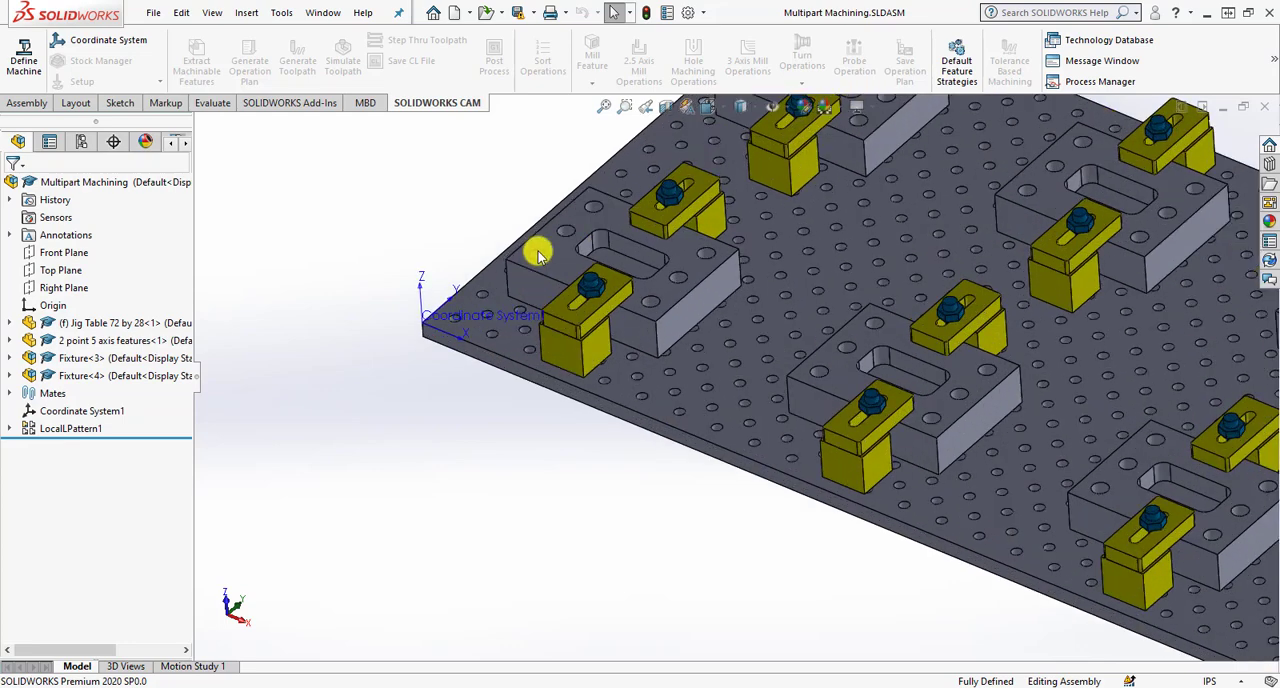
{"action": "scroll", "coordinate": [643, 329], "scroll_direction": "down", "scroll_amount": 2}
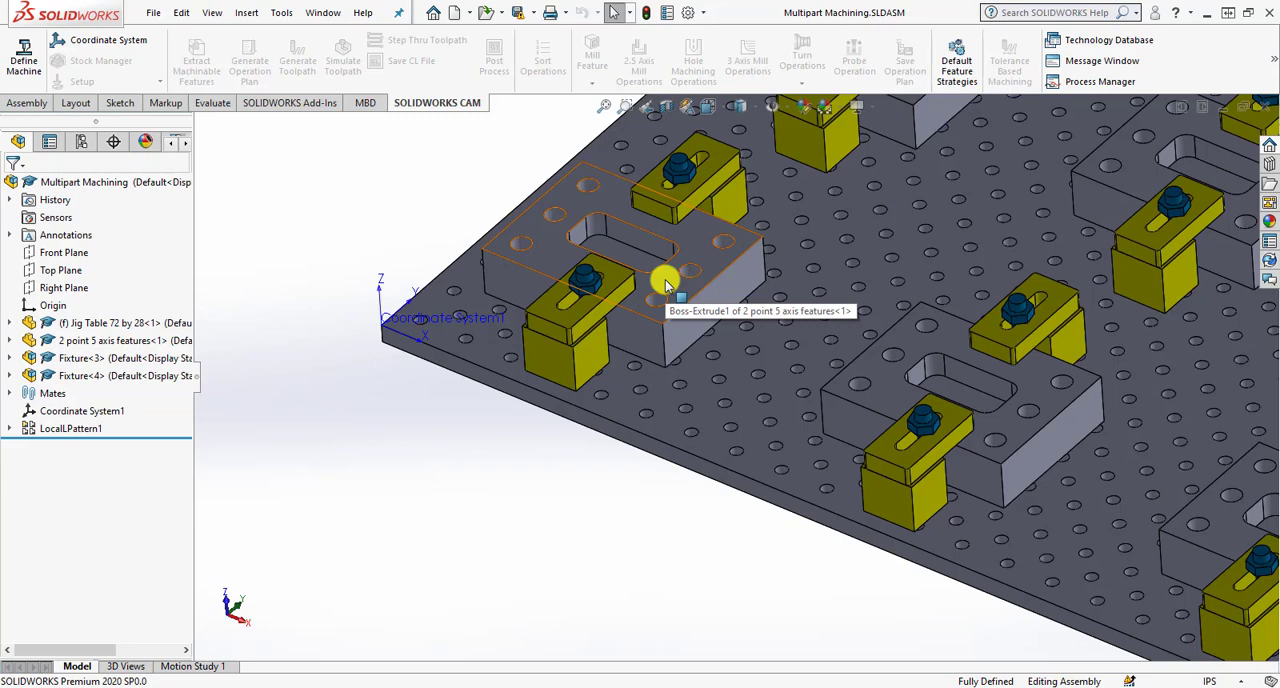
- Highlight Fixture<4>, Fixture<3> and the Jig Table 72 by 28 component to locate them in the assembly
{"action": "left_click", "coordinate": [90, 378]}
{"action": "left_click", "coordinate": [80, 362]}
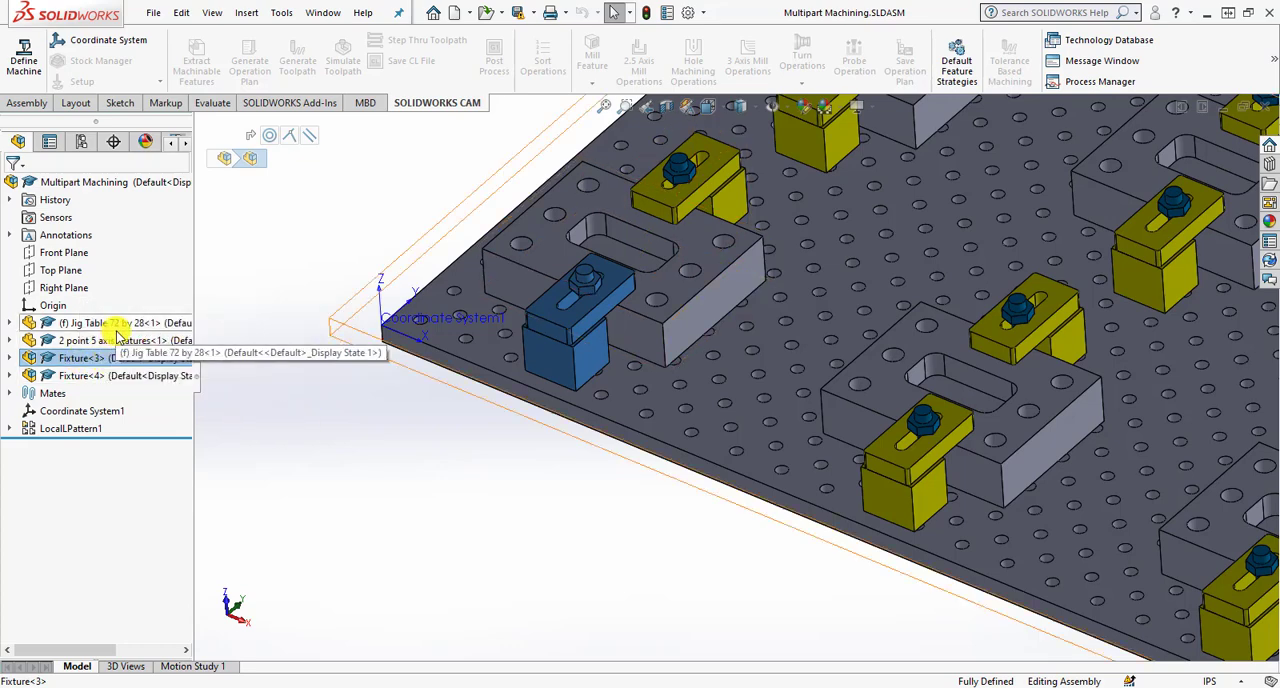
{"action": "left_click", "coordinate": [117, 327]}
{"action": "scroll", "coordinate": [286, 391], "scroll_direction": "up", "scroll_amount": 5}
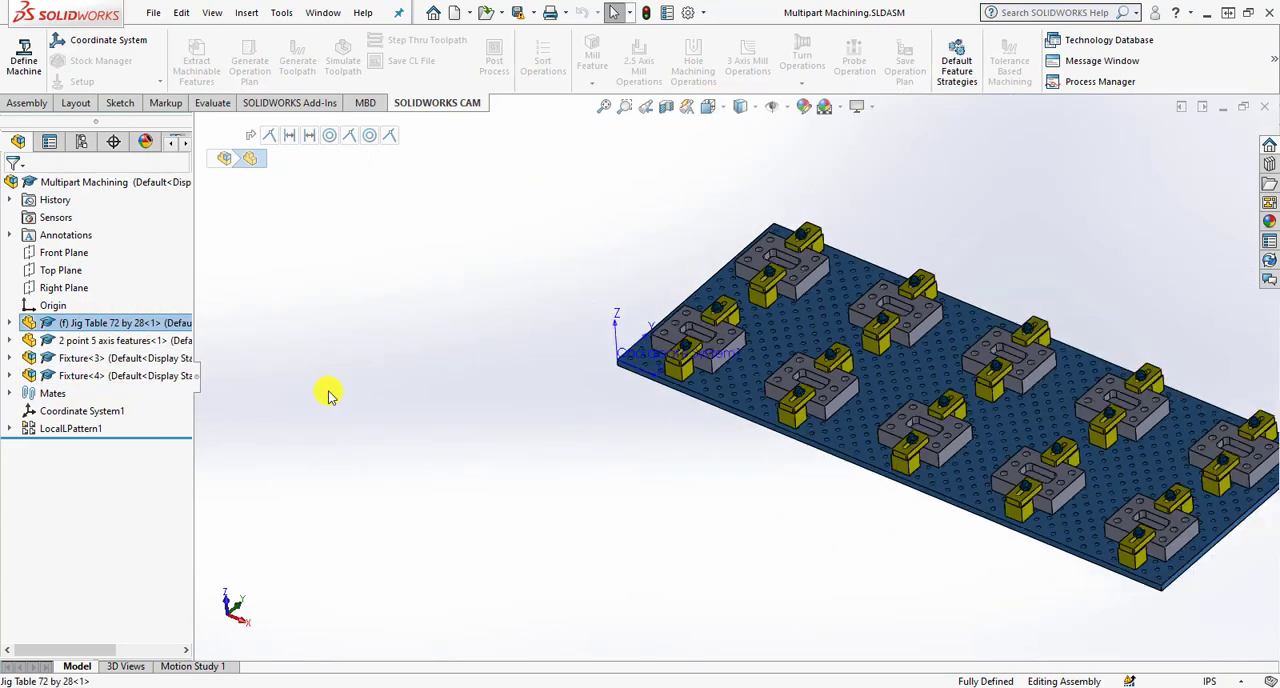
{"action": "left_click", "coordinate": [1165, 522]}
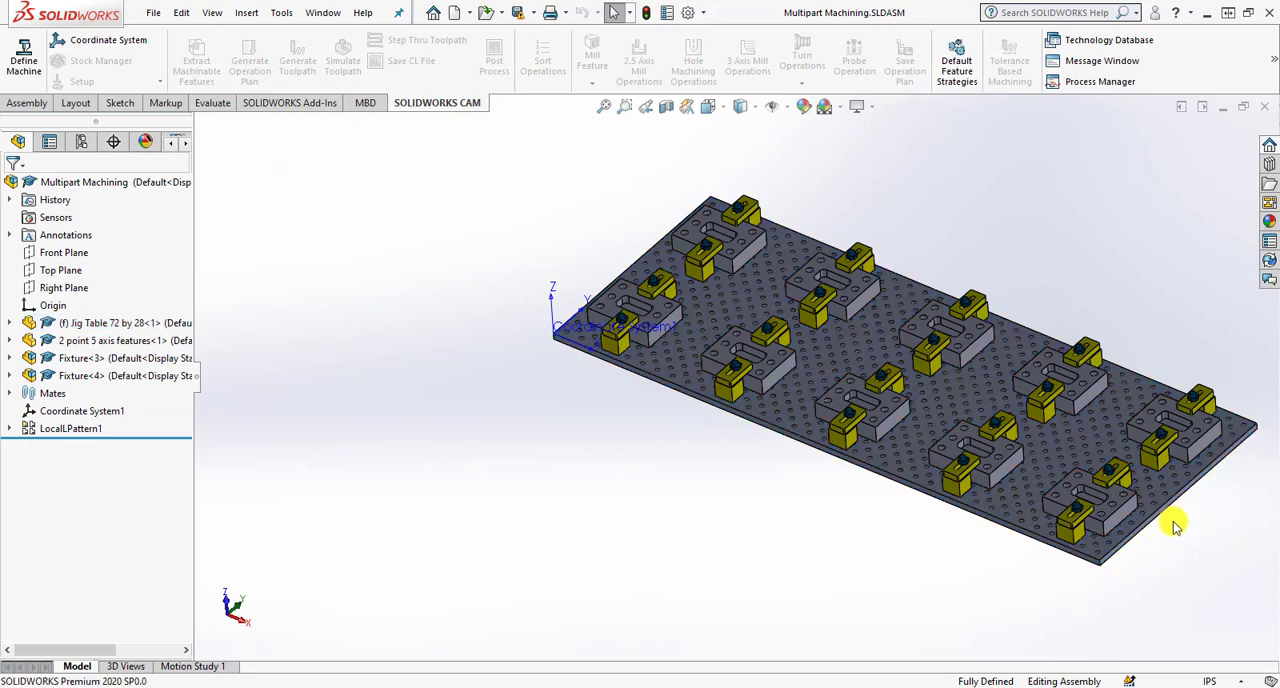
{"action": "scroll", "coordinate": [1171, 523], "scroll_direction": "down", "scroll_amount": 3}
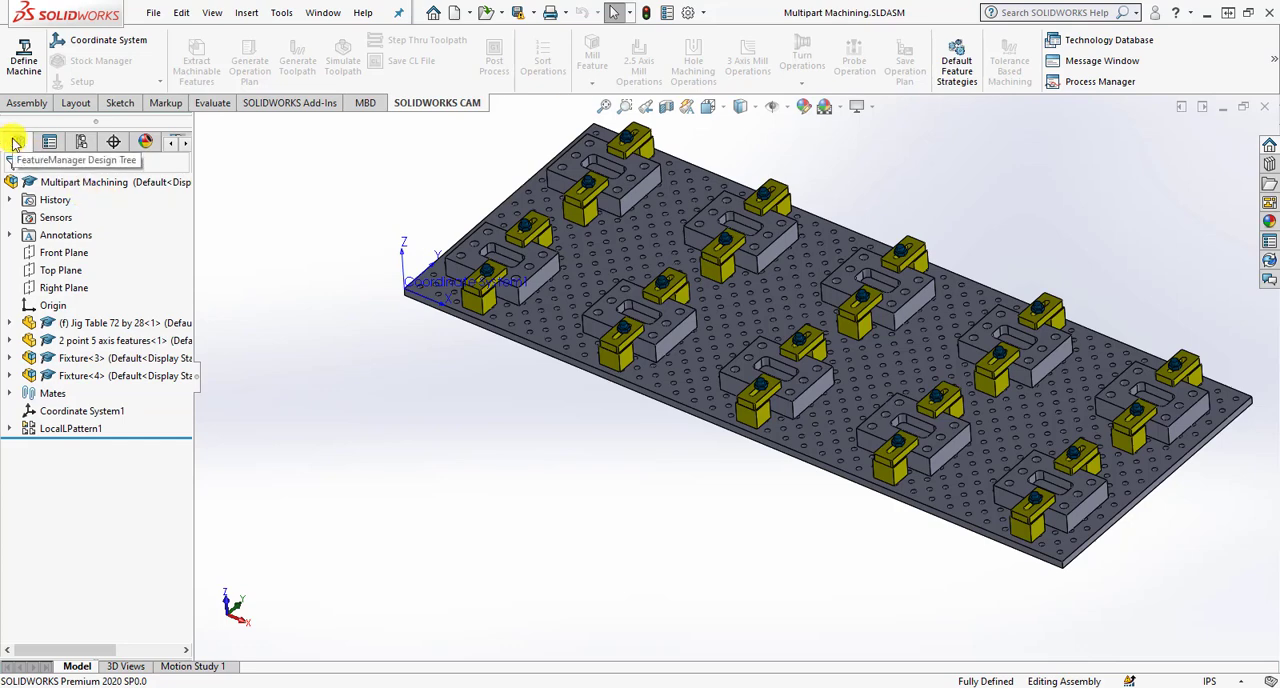
- Highlight the jig table, the 2 point 5 axis features part and the two fixtures one after another
{"action": "left_click", "coordinate": [86, 323]}
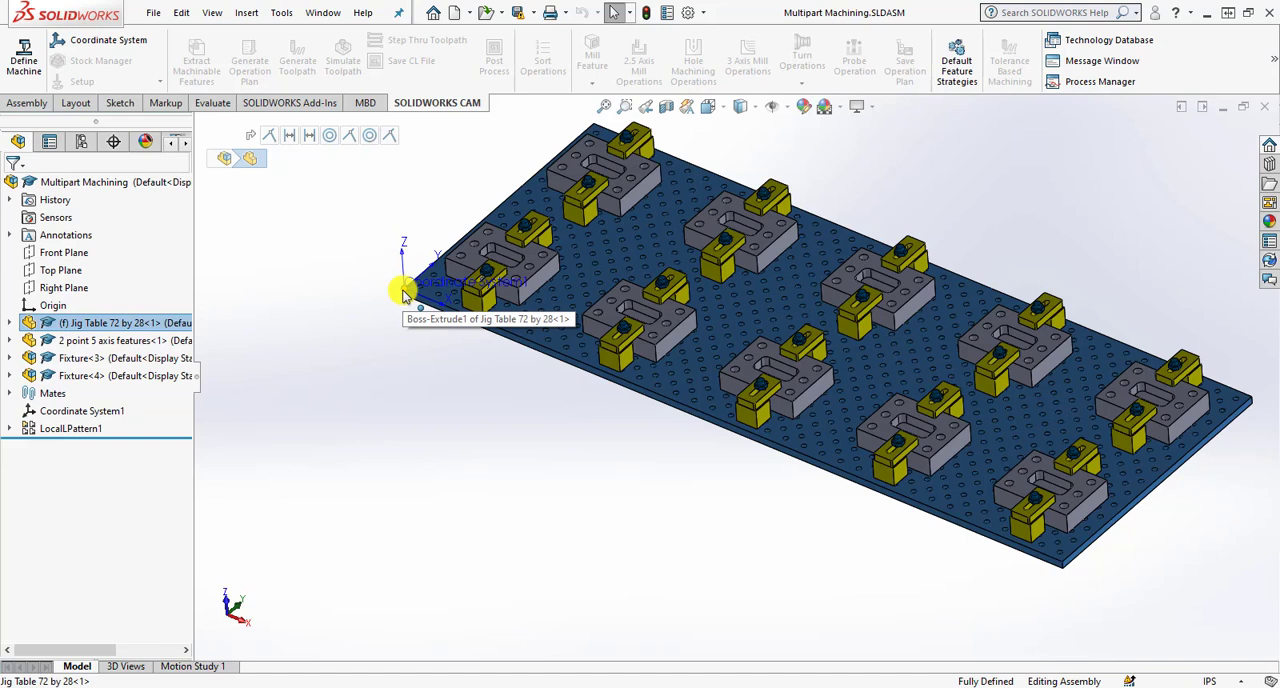
{"action": "left_click", "coordinate": [130, 341]}
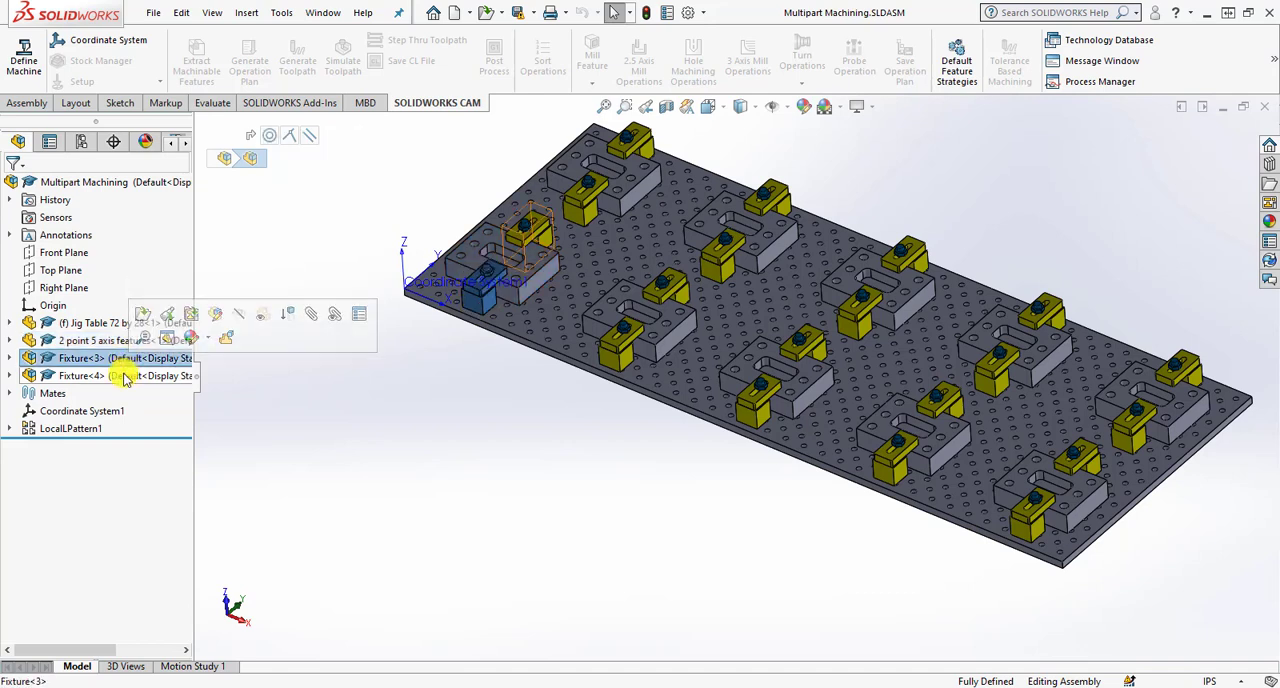
{"action": "left_click", "coordinate": [125, 376]}
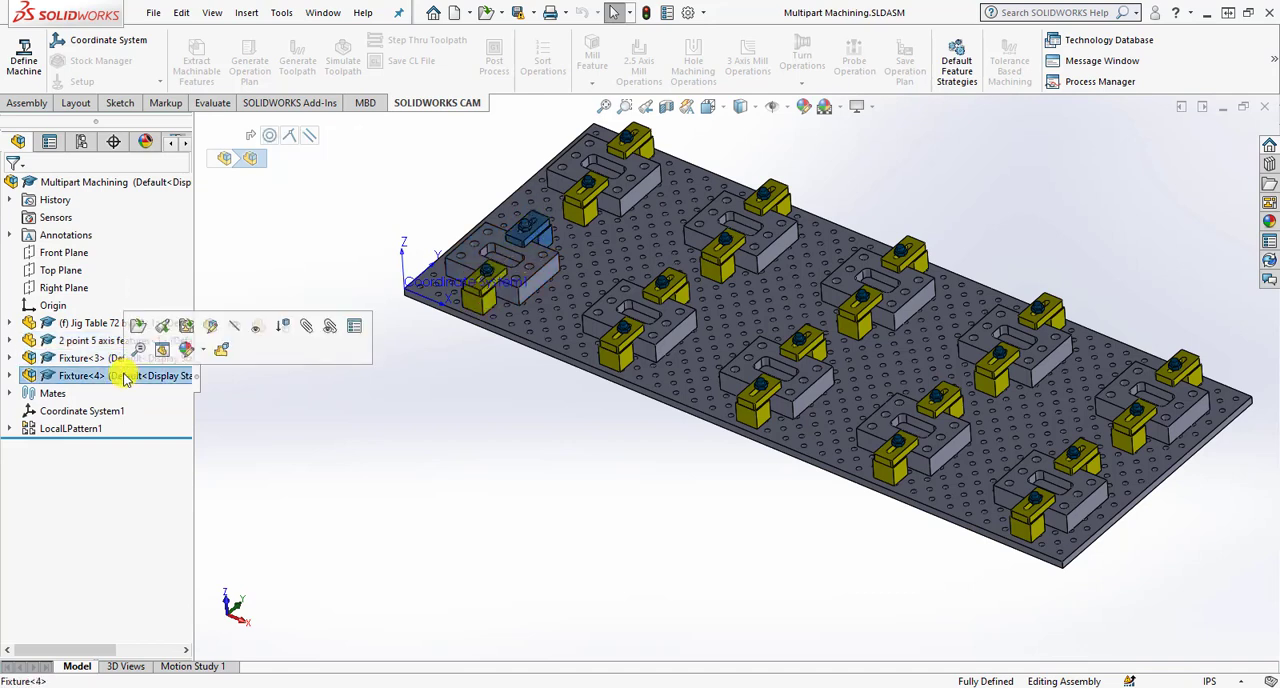
- Inspect the Fixture<3> subassembly by highlighting its riser, clamp and half-inch bolt, and collapse it again
{"action": "left_click", "coordinate": [10, 358]}
{"action": "left_click", "coordinate": [86, 516]}
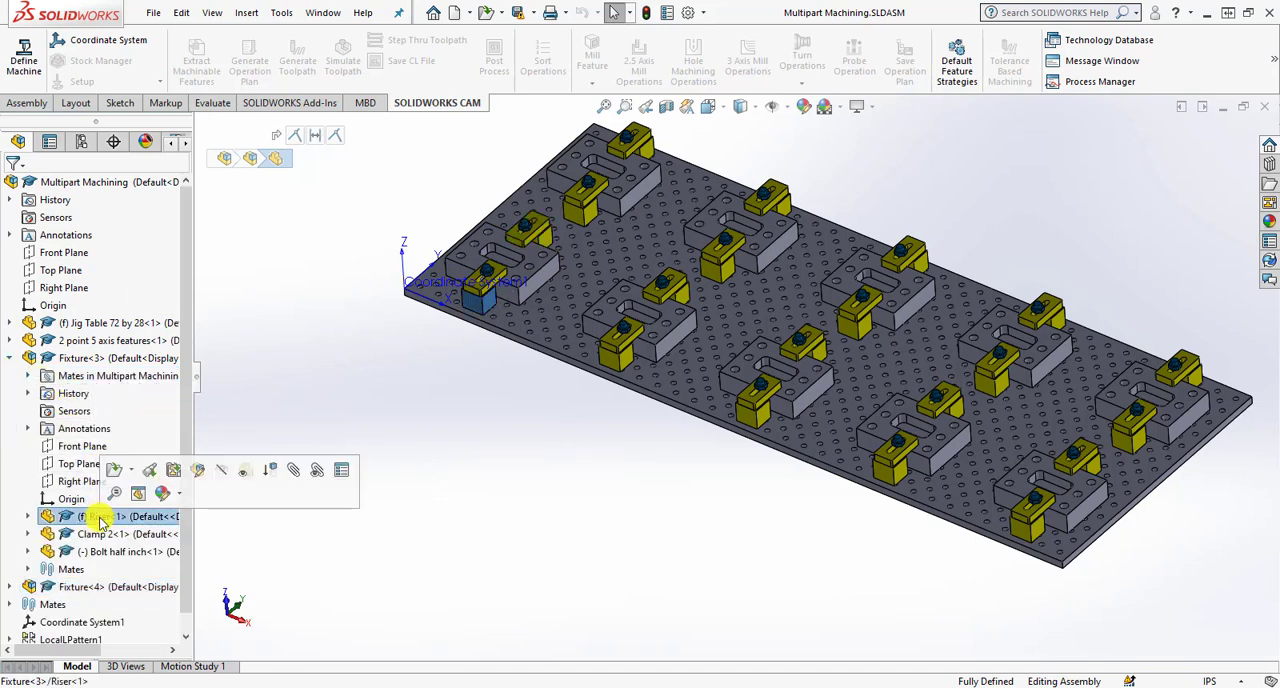
{"action": "left_click", "coordinate": [100, 534]}
{"action": "left_click", "coordinate": [103, 554]}
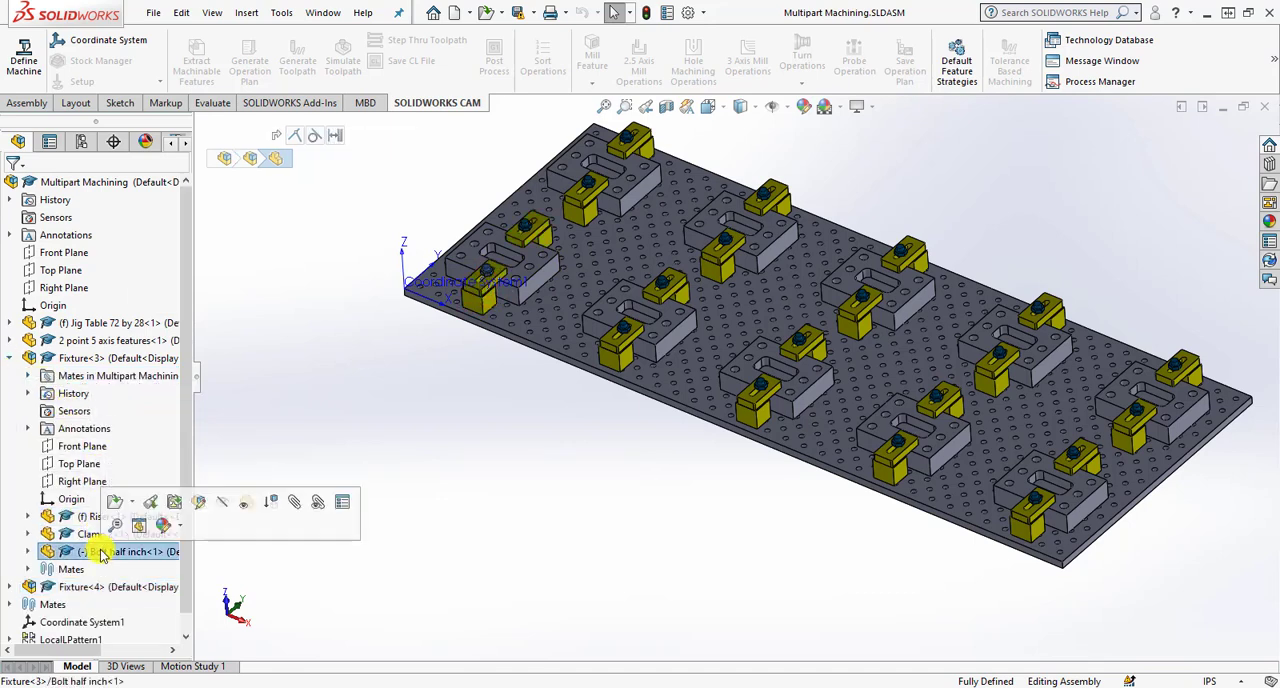
{"action": "left_click", "coordinate": [300, 362]}
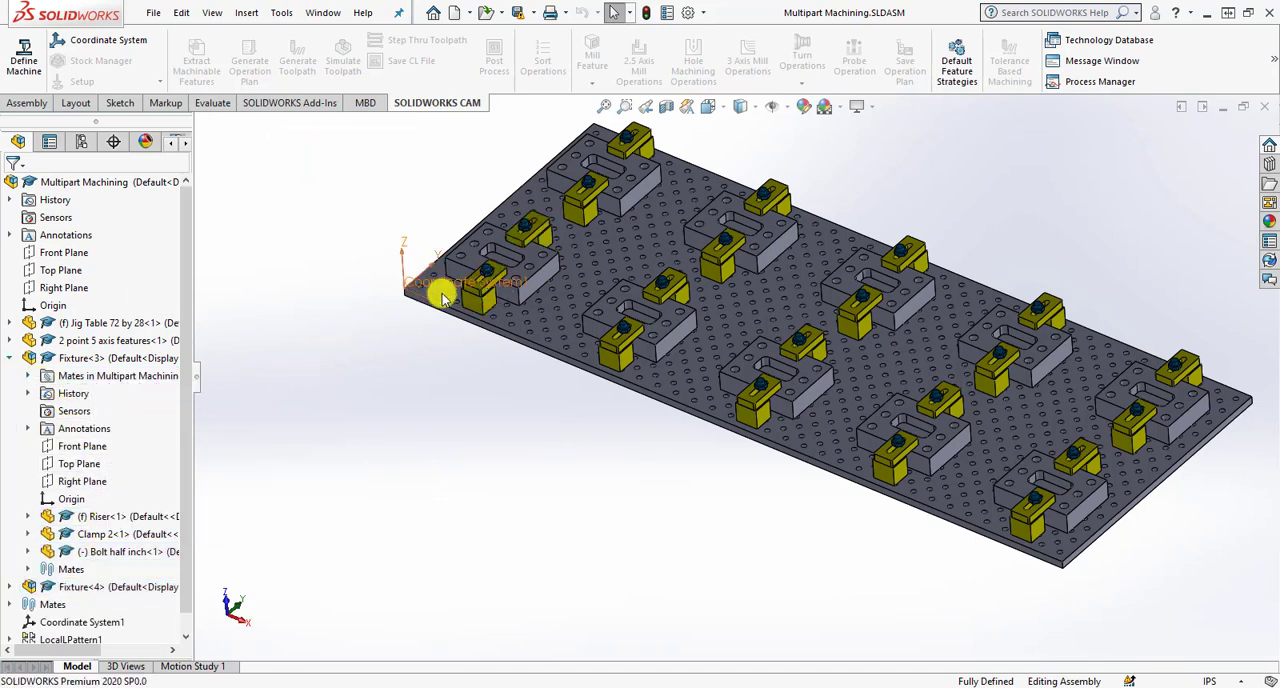
{"action": "left_click", "coordinate": [10, 358]}
- Measure the length of the jig table's long front edge and of its short edge beside the coordinate system
{"action": "scroll", "coordinate": [602, 314], "scroll_direction": "up", "scroll_amount": 2}
{"action": "scroll", "coordinate": [790, 276], "scroll_direction": "down", "scroll_amount": 3}
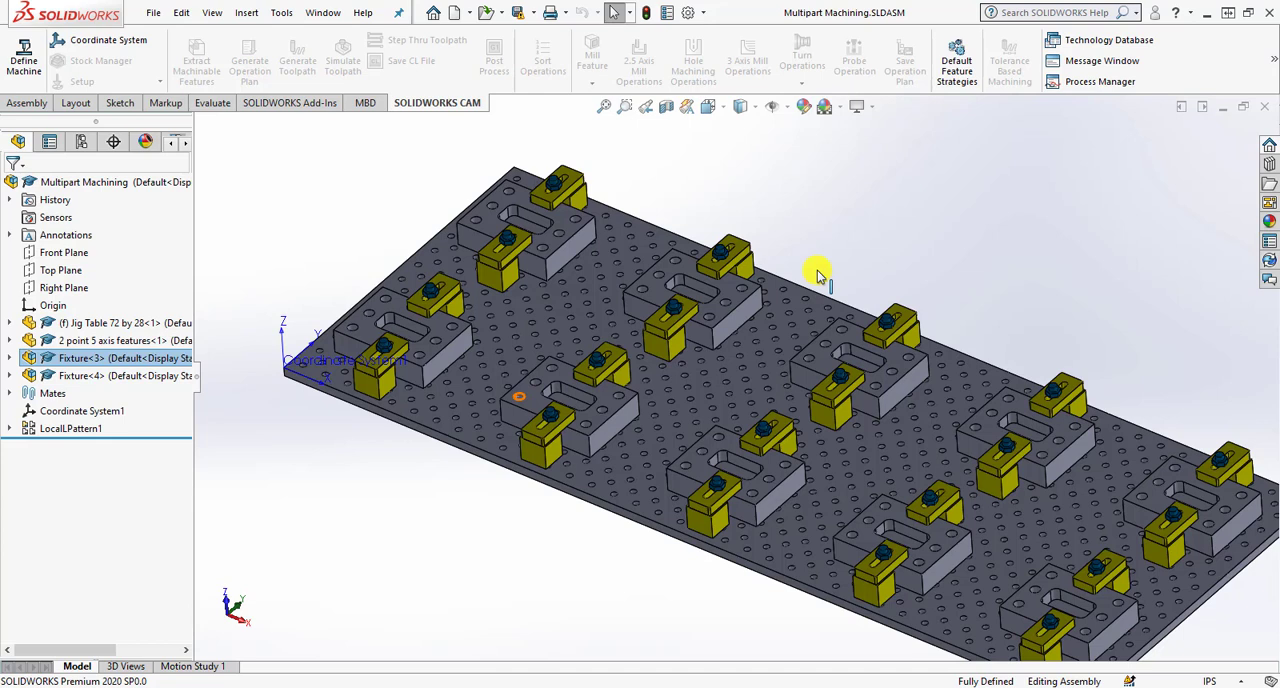
{"action": "left_click", "coordinate": [312, 372]}
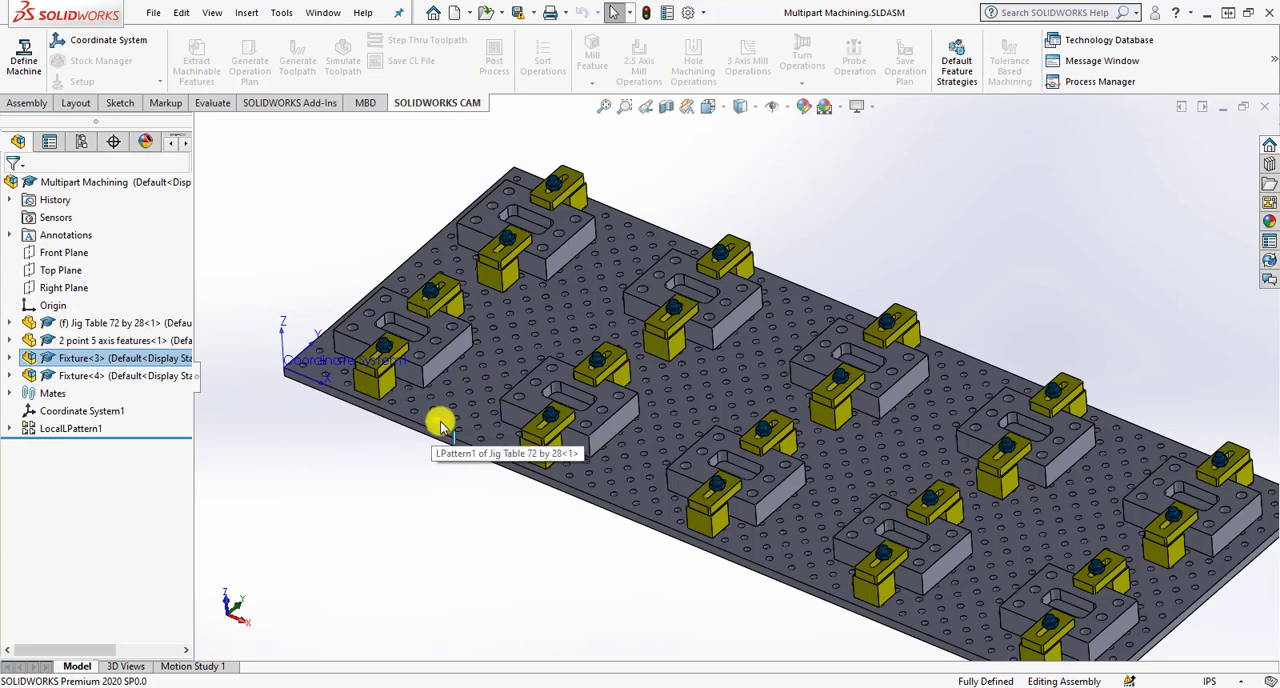
{"action": "scroll", "coordinate": [440, 425], "scroll_direction": "up", "scroll_amount": 2}
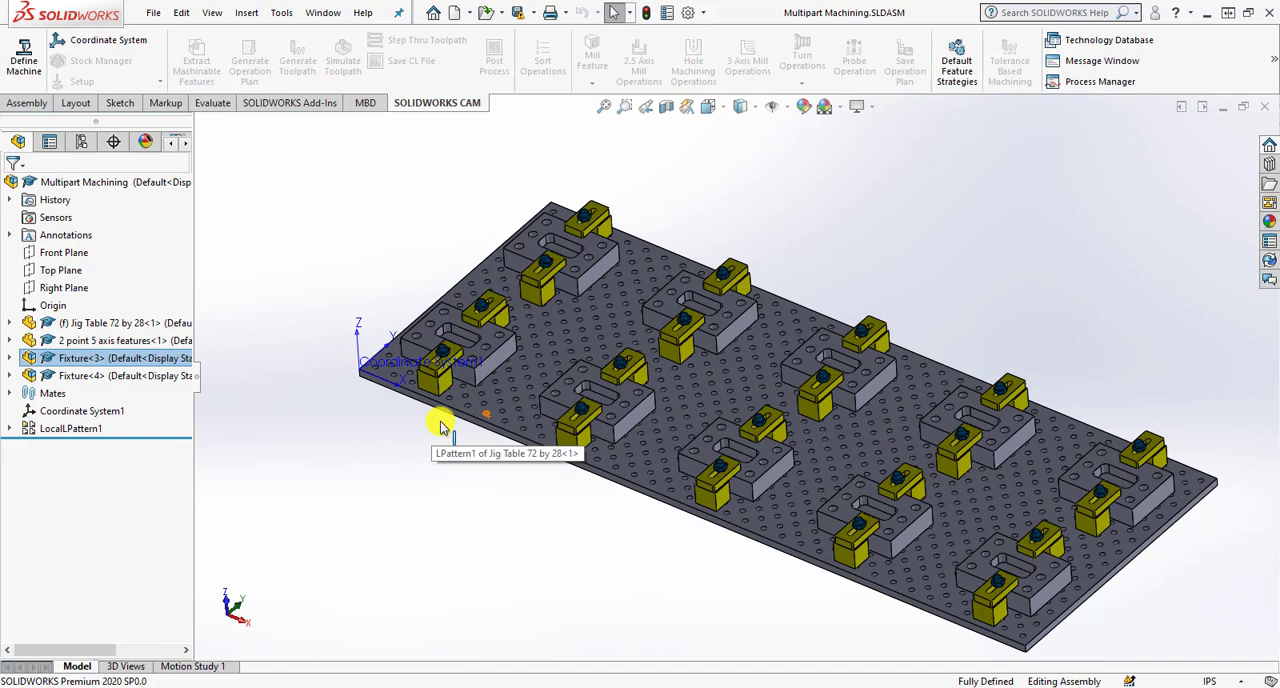
{"action": "left_click", "coordinate": [128, 104]}
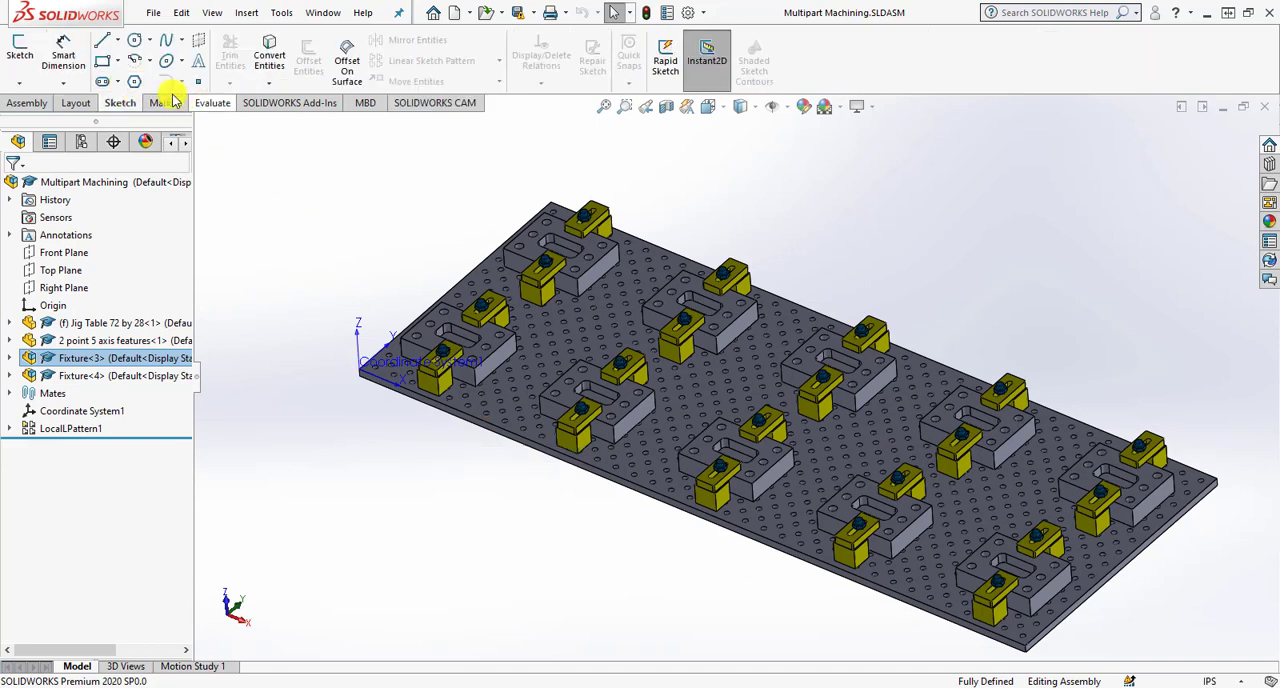
{"action": "left_click", "coordinate": [212, 103]}
{"action": "left_click", "coordinate": [225, 55]}
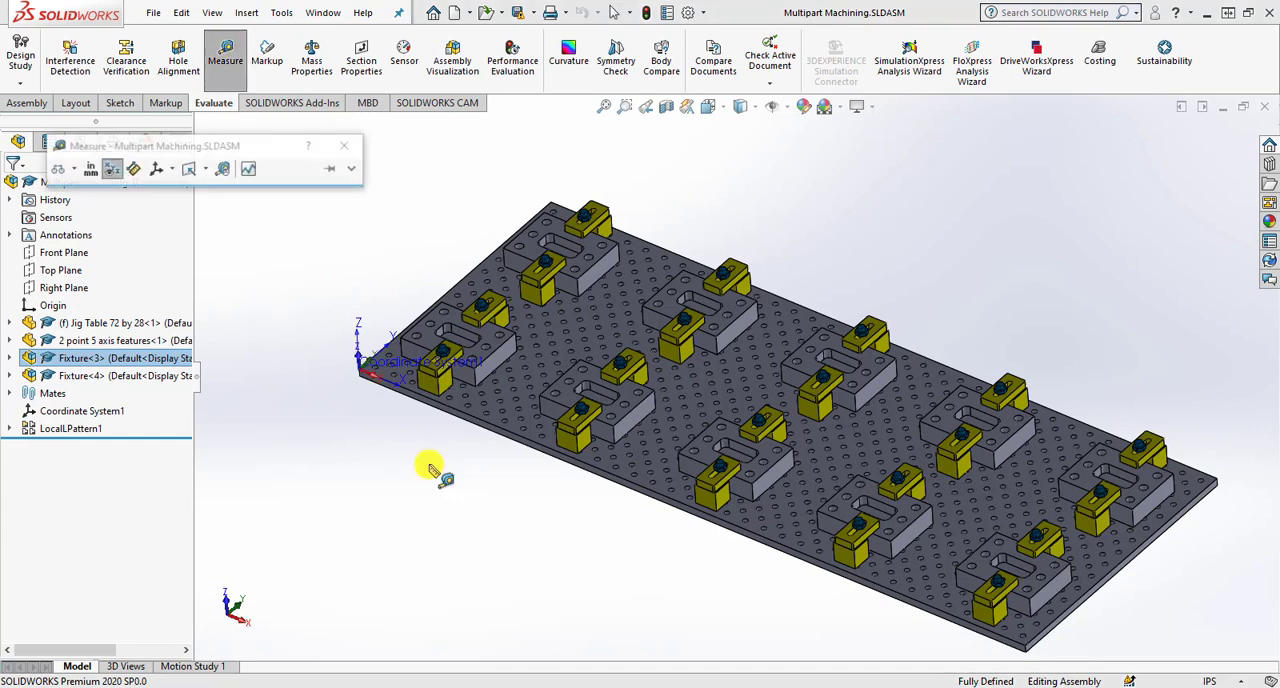
{"action": "left_click", "coordinate": [471, 419]}
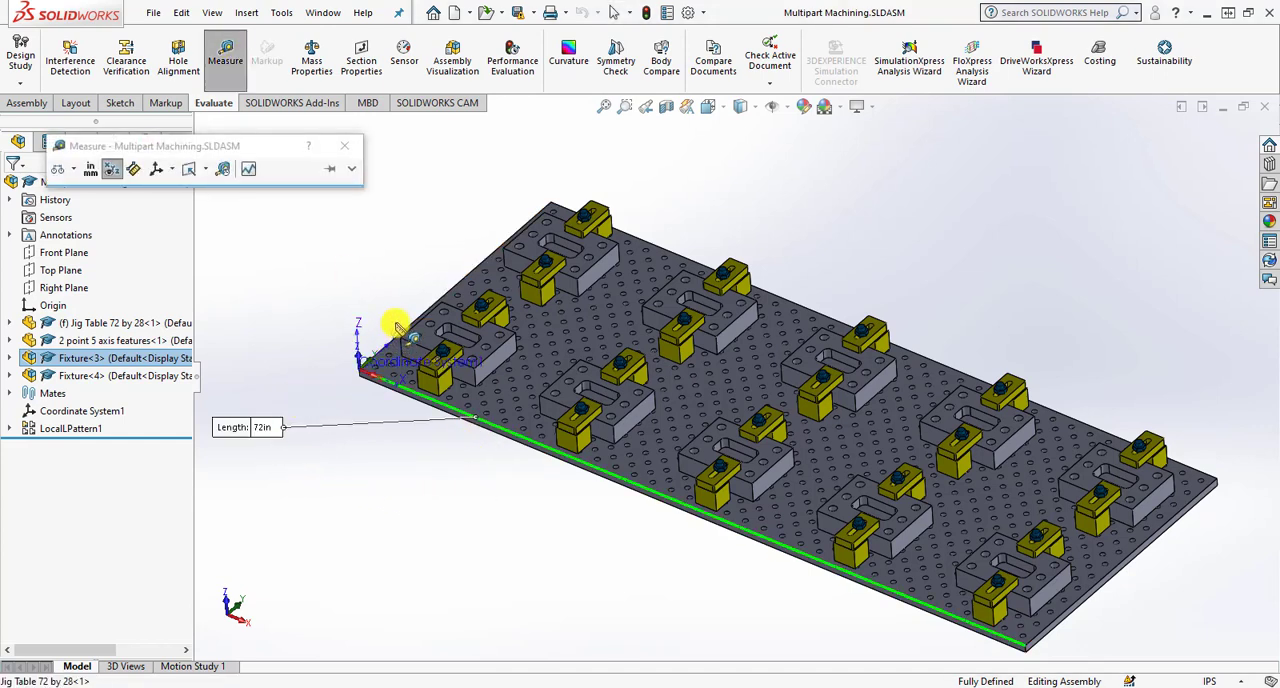
{"action": "left_click", "coordinate": [451, 295]}
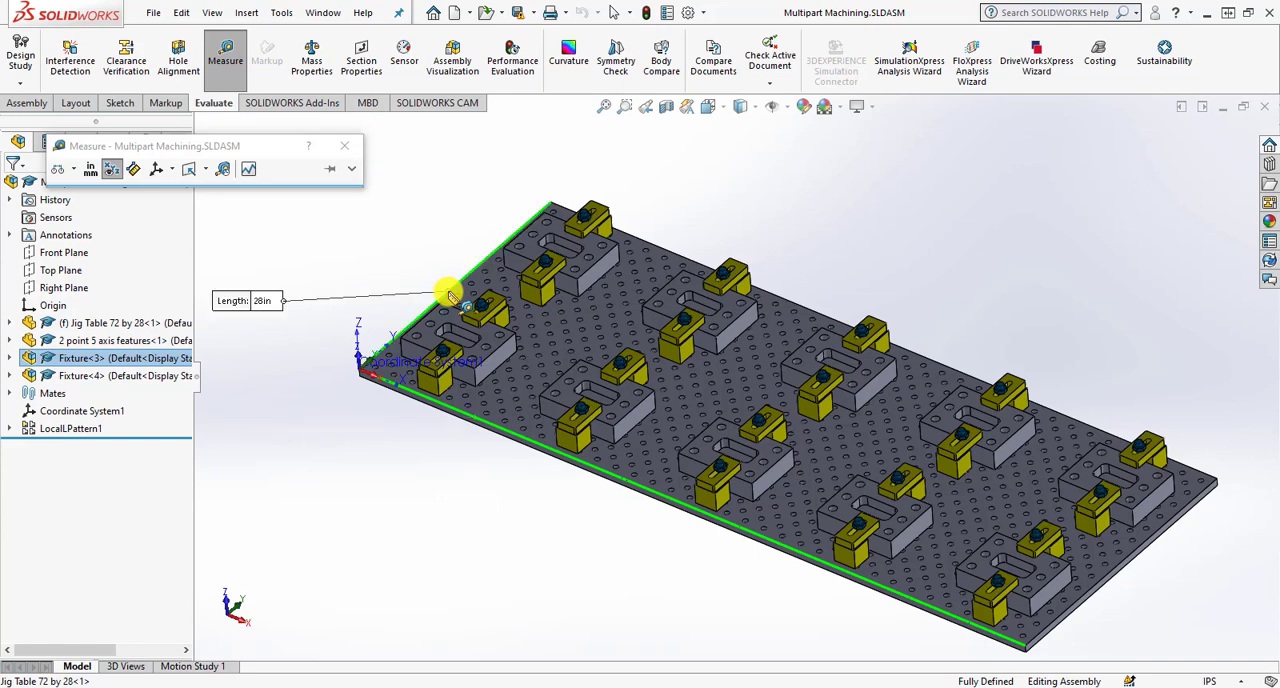
- Measure the jig table's thickness along the vertical edge at the far front corner
{"action": "scroll", "coordinate": [1037, 649], "scroll_direction": "down", "scroll_amount": 5}
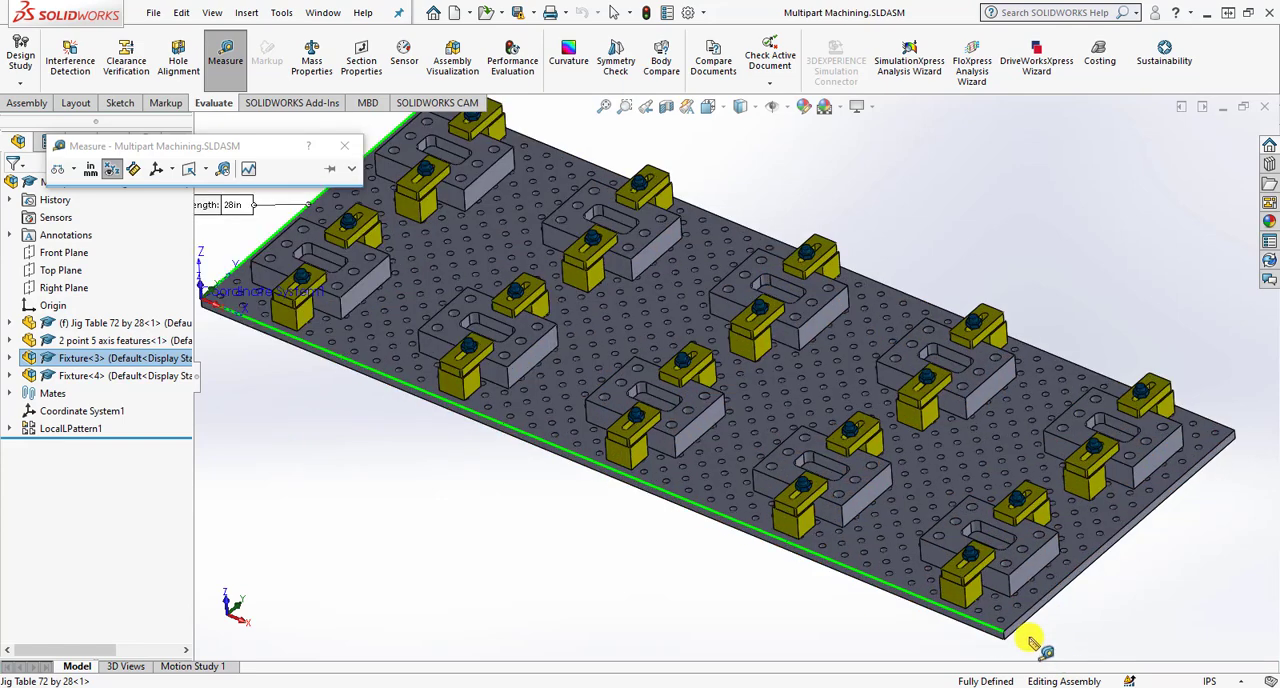
{"action": "left_click", "coordinate": [888, 532]}
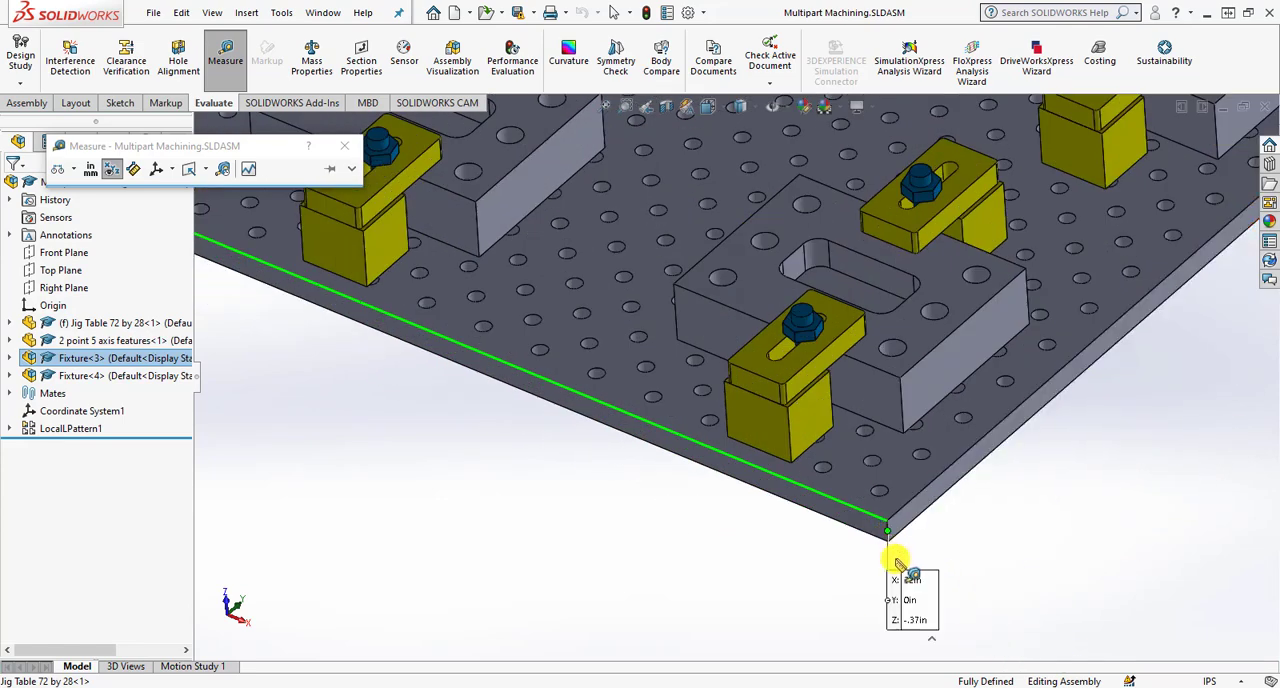
{"action": "left_click", "coordinate": [897, 548]}
{"action": "left_click", "coordinate": [886, 537]}
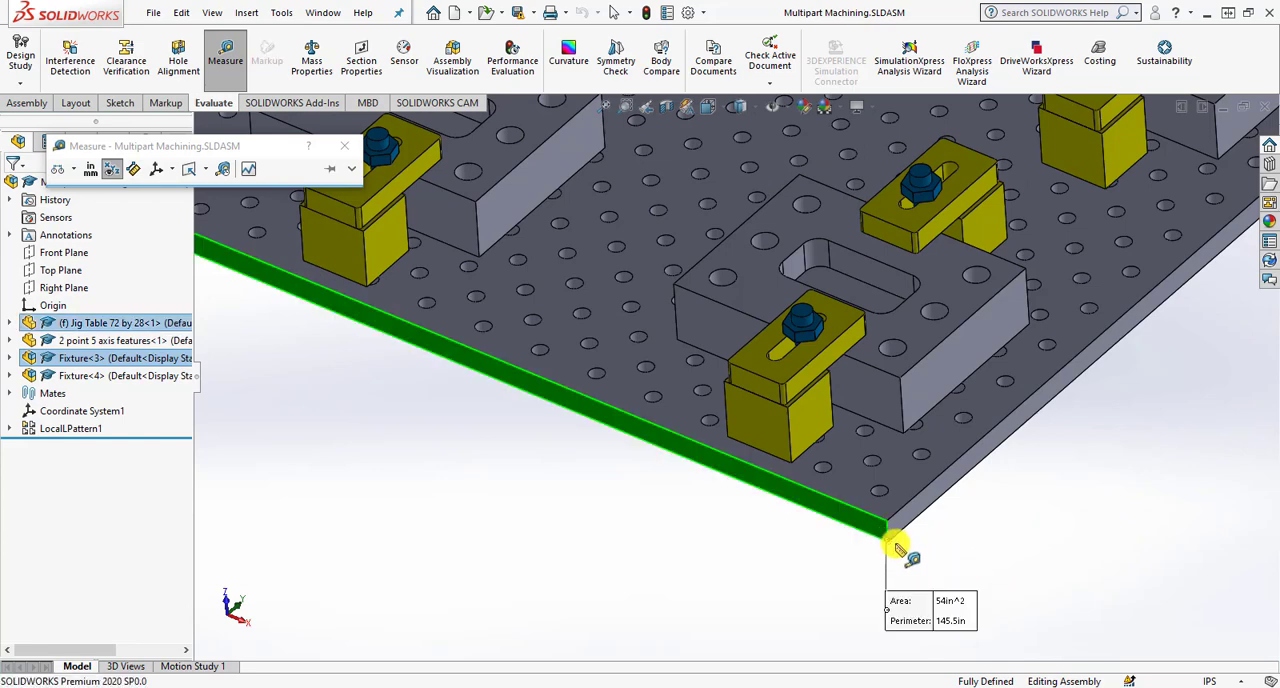
{"action": "left_click", "coordinate": [896, 549]}
{"action": "left_click", "coordinate": [893, 540]}
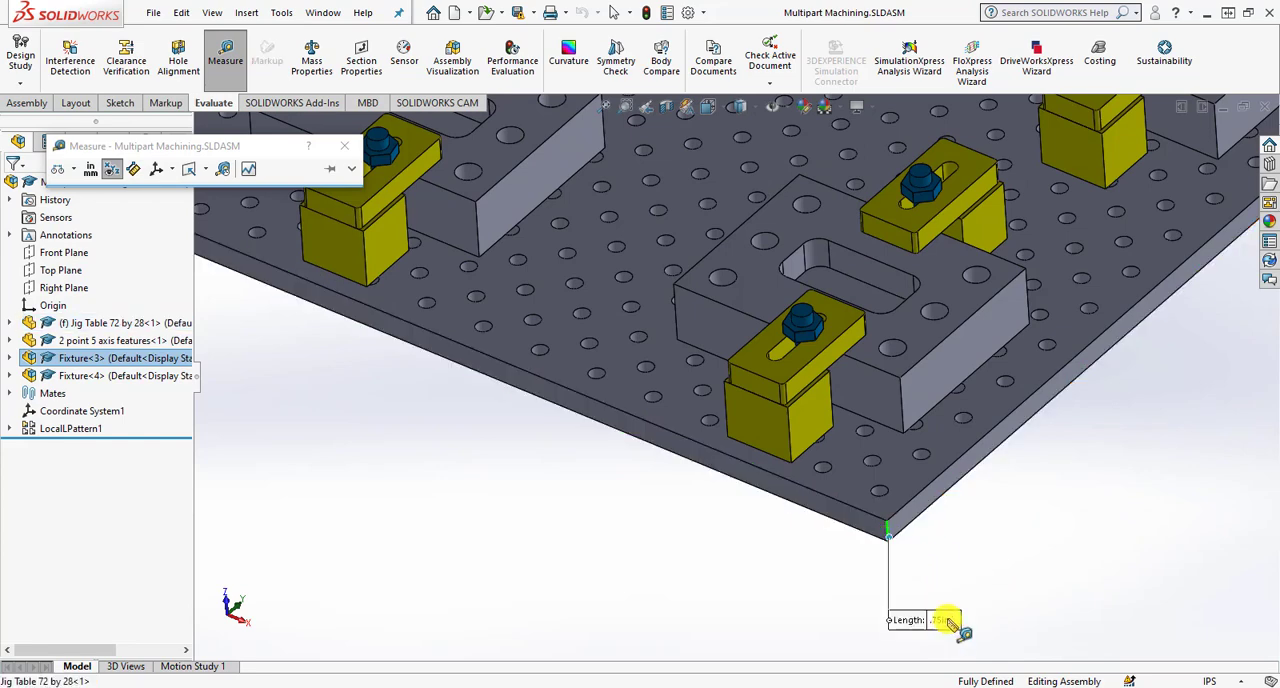
- Measure the diameter of a hole near the table's front edge and its distance from the corner edge, then clear the selection
{"action": "scroll", "coordinate": [735, 452], "scroll_direction": "up", "scroll_amount": 4}
{"action": "scroll", "coordinate": [735, 452], "scroll_direction": "down", "scroll_amount": 5}
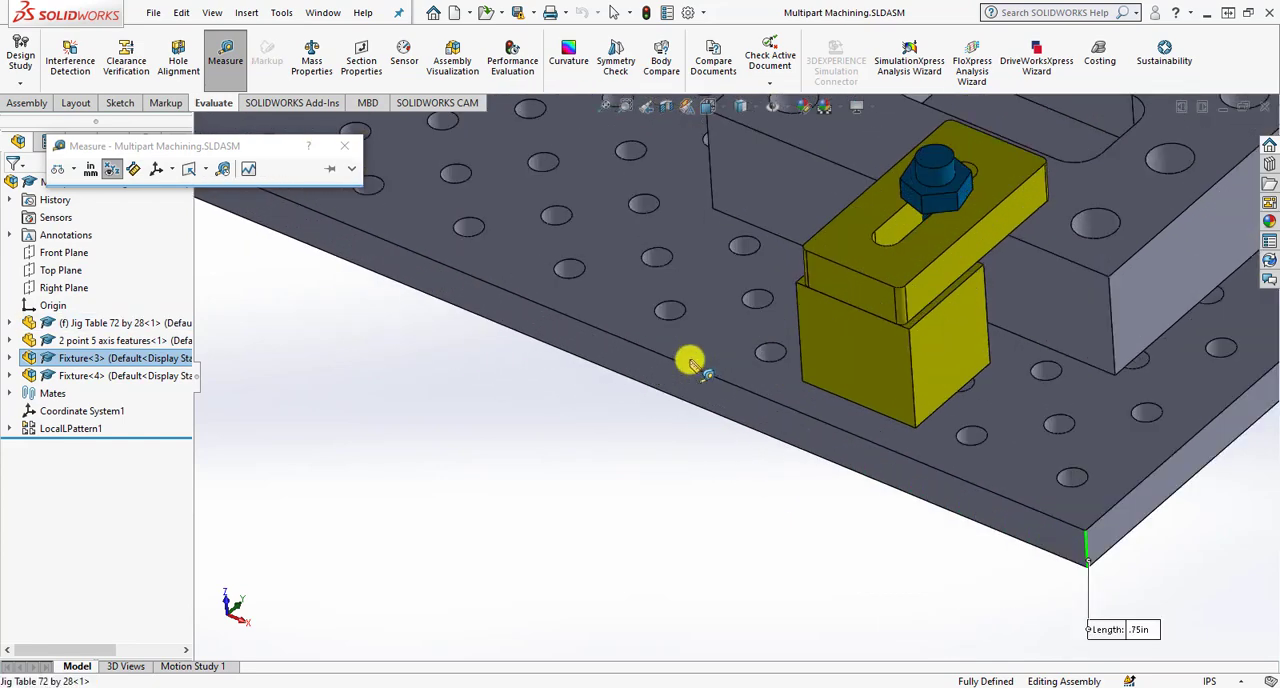
{"action": "left_click", "coordinate": [675, 311]}
{"action": "left_click", "coordinate": [706, 413]}
{"action": "left_click", "coordinate": [707, 426]}
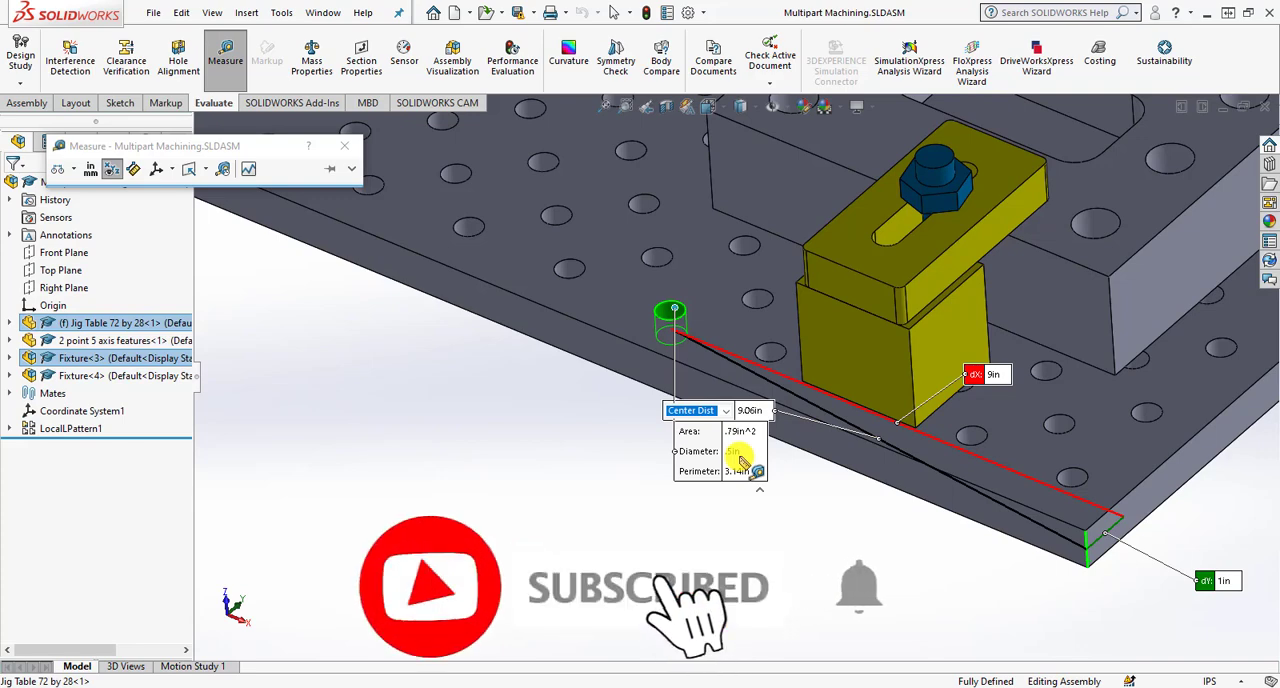
{"action": "left_click", "coordinate": [634, 511]}
- Measure the depth of the same table hole between its bottom and top circular edges
{"action": "scroll", "coordinate": [678, 314], "scroll_direction": "down", "scroll_amount": 5}
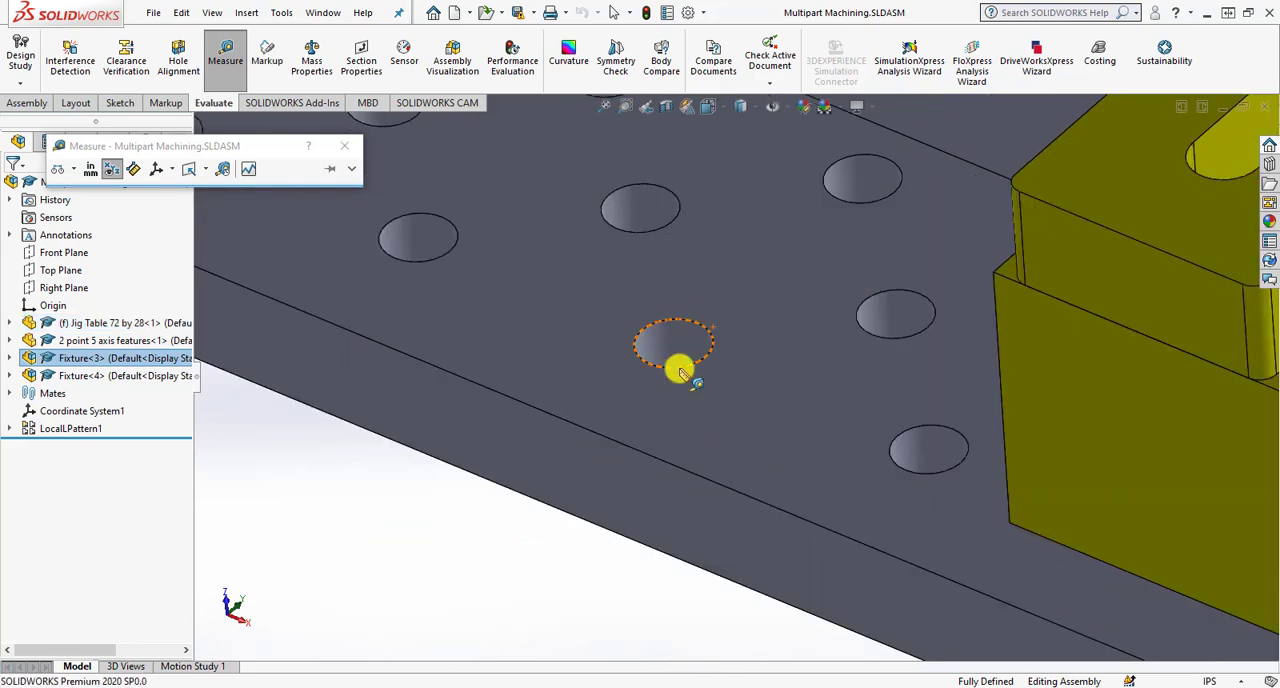
{"action": "scroll", "coordinate": [680, 372], "scroll_direction": "down", "scroll_amount": 5}
{"action": "left_click", "coordinate": [686, 294]}
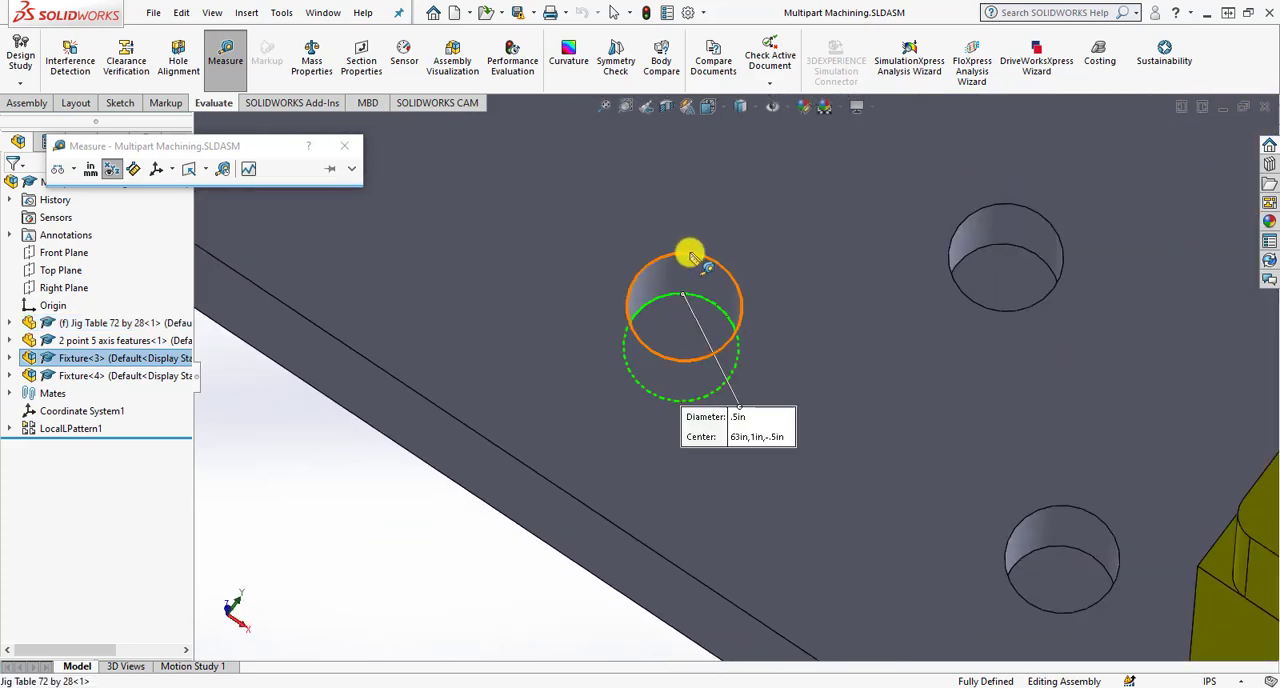
{"action": "left_click", "coordinate": [690, 255]}
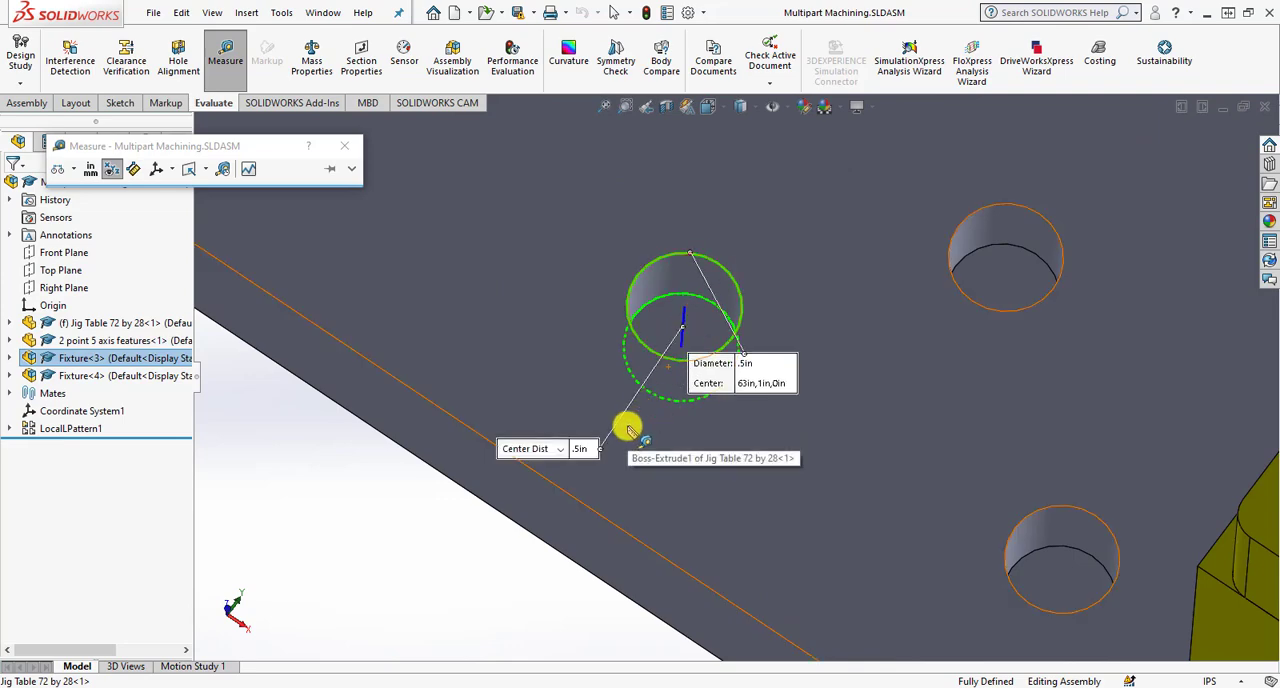
{"action": "scroll", "coordinate": [640, 432], "scroll_direction": "up", "scroll_amount": 5}
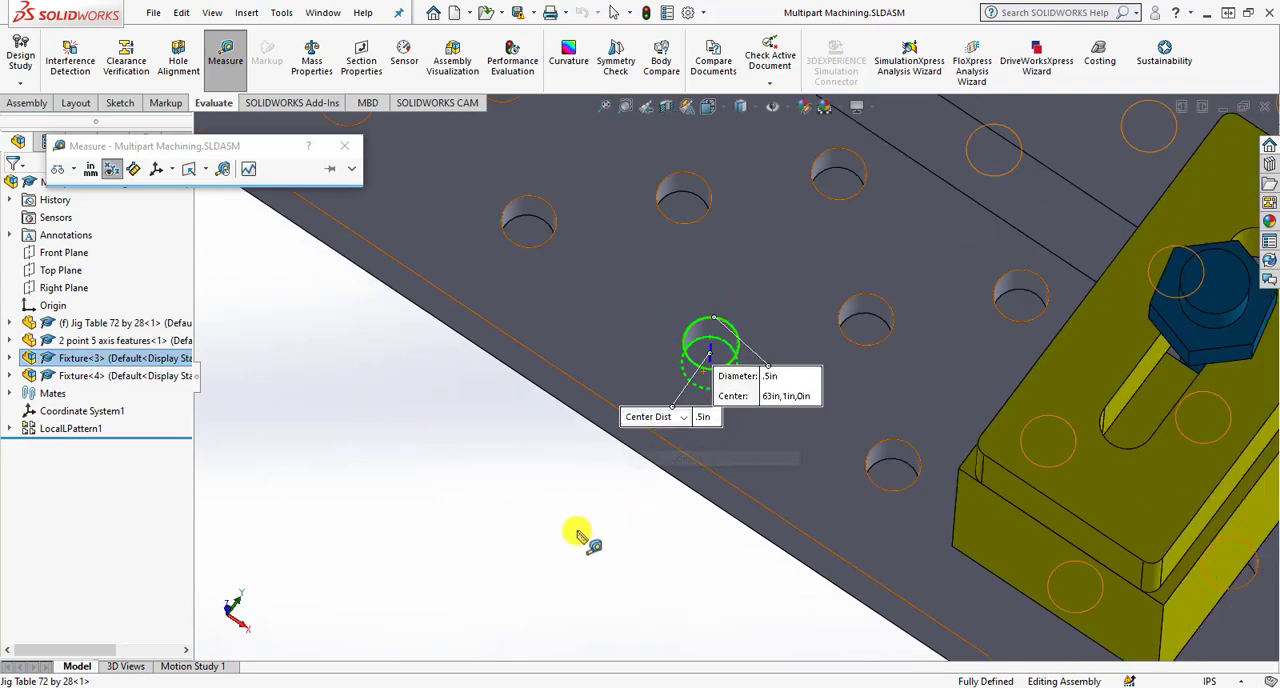
- Measure the center distance between two neighboring holes near the table's front edge, then clear the selection
{"action": "left_click", "coordinate": [582, 532]}
{"action": "left_click", "coordinate": [880, 456]}
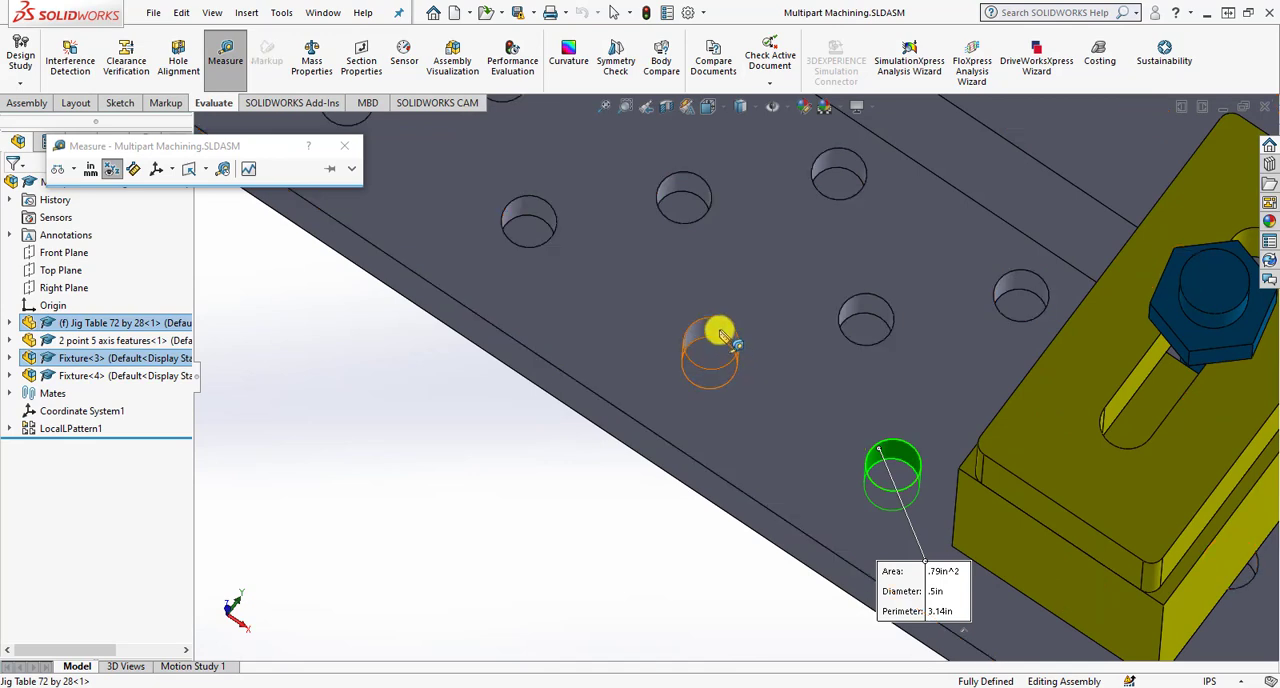
{"action": "left_click", "coordinate": [716, 331]}
{"action": "left_click_drag", "start_coordinate": [775, 472], "coordinate": [618, 454]}
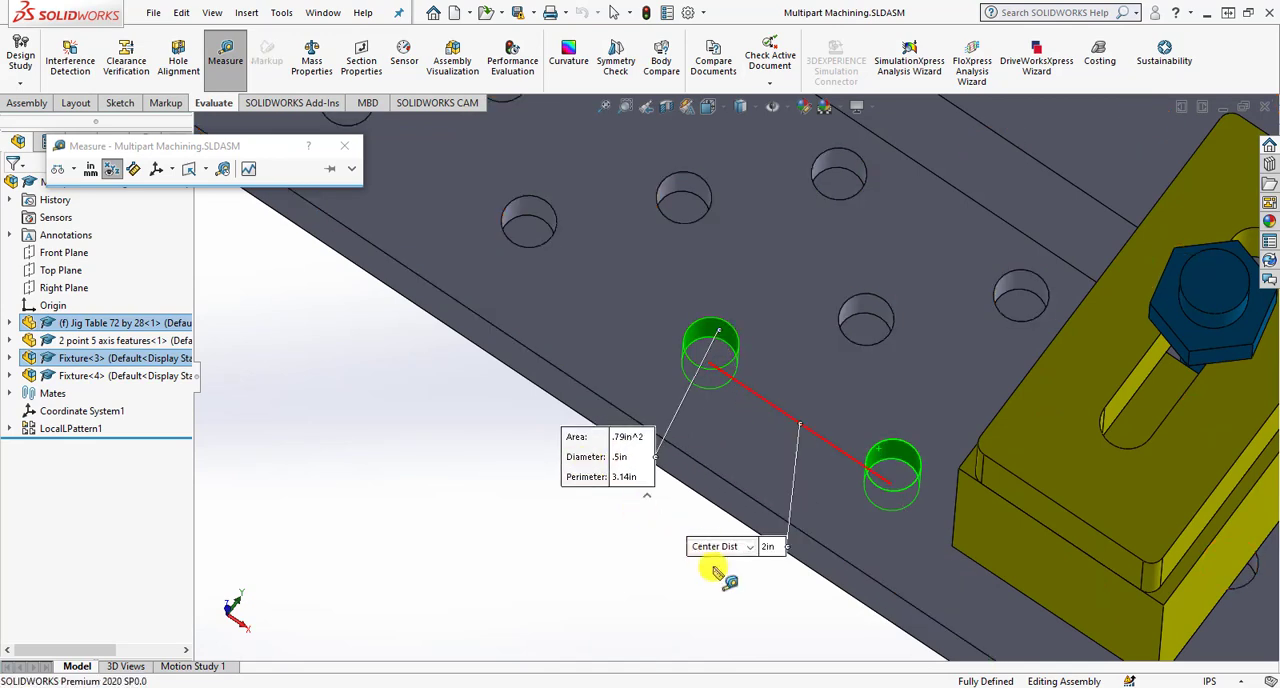
{"action": "left_click", "coordinate": [749, 547]}
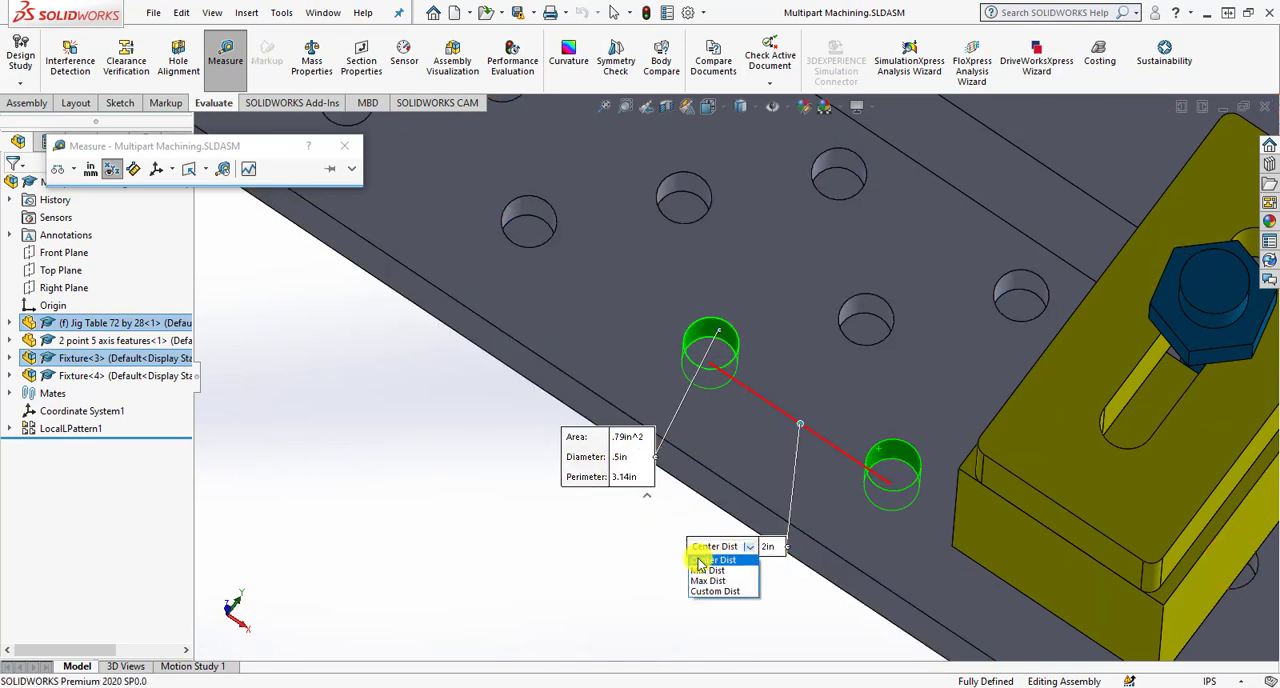
{"action": "left_click", "coordinate": [771, 581]}
{"action": "left_click", "coordinate": [651, 533]}
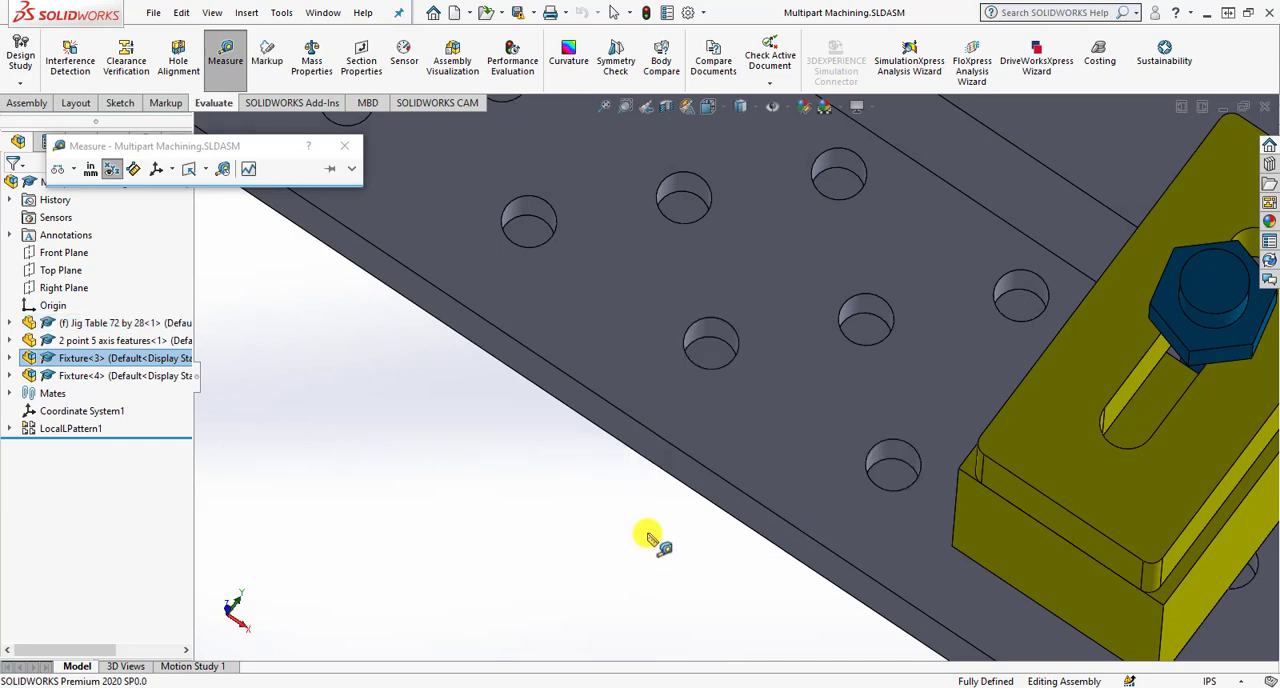
- Measure the center distance from a table hole to the table's long front edge, then clear the selection and close the Measure tool
{"action": "middle_click_drag", "start_coordinate": [651, 533], "coordinate": [862, 238]}
{"action": "left_click", "coordinate": [862, 235]}
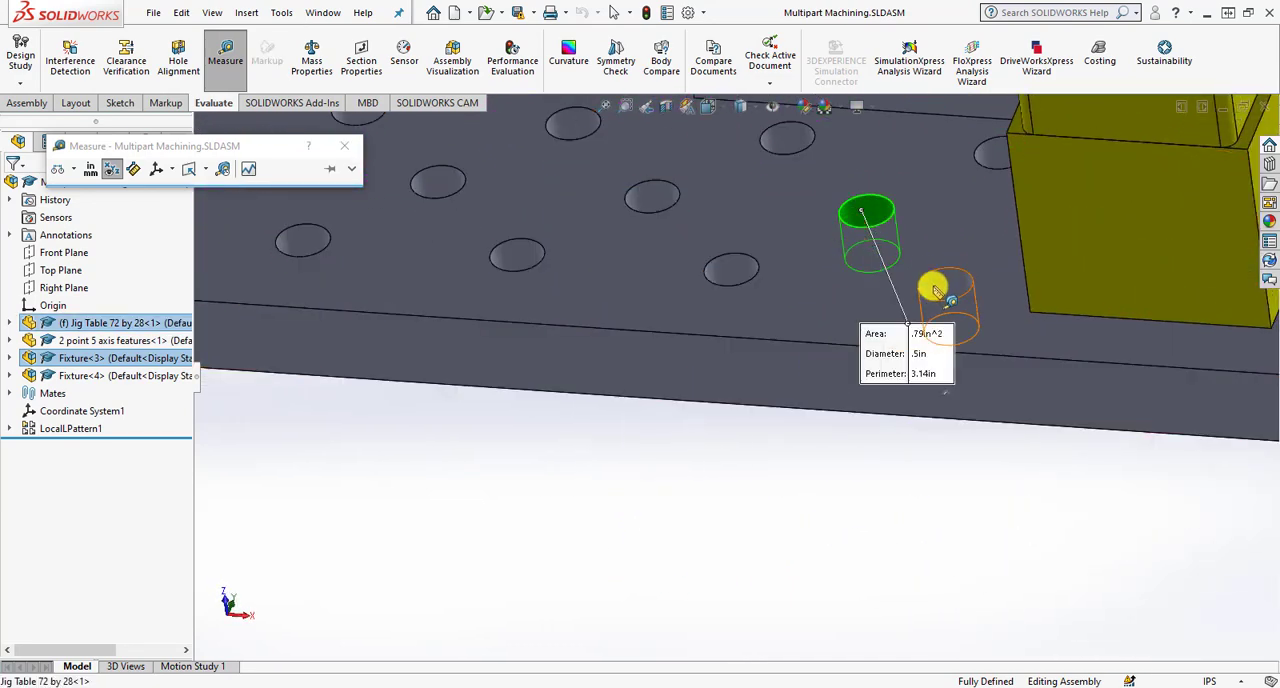
{"action": "left_click", "coordinate": [834, 342]}
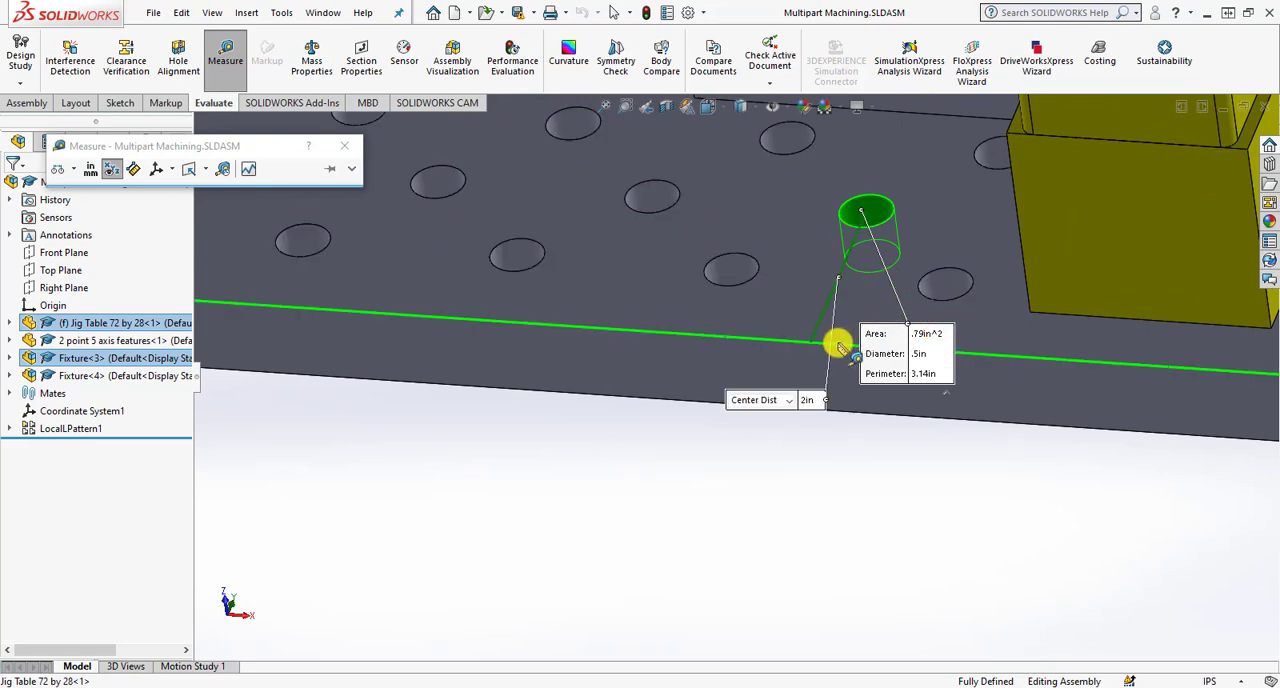
{"action": "left_click", "coordinate": [788, 401]}
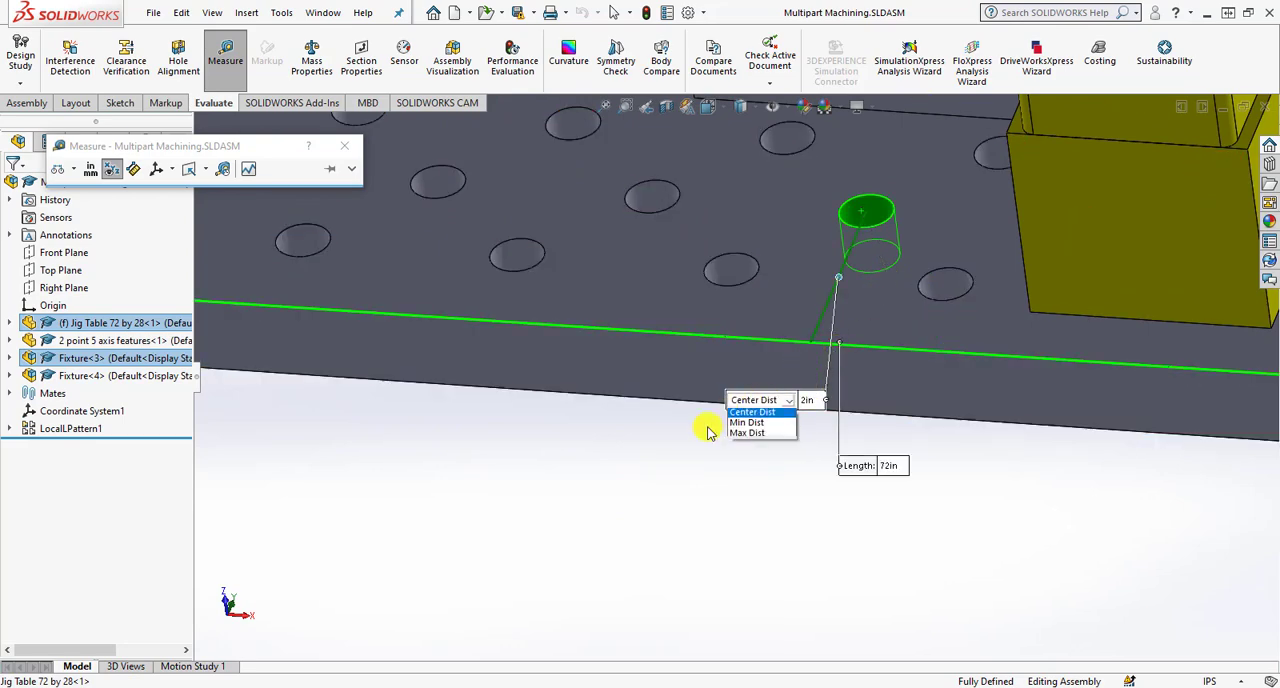
{"action": "left_click", "coordinate": [743, 523]}
{"action": "middle_click_drag", "start_coordinate": [742, 490], "coordinate": [752, 528]}
{"action": "scroll", "coordinate": [792, 490], "scroll_direction": "up", "scroll_amount": 4}
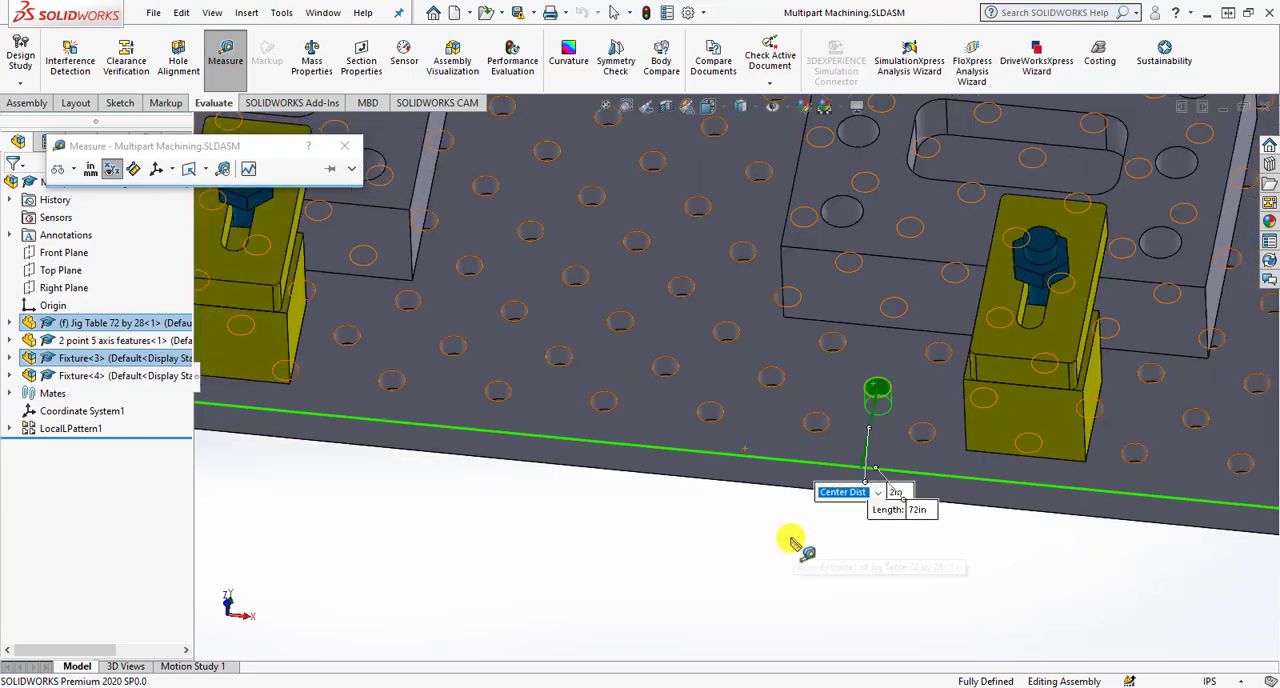
{"action": "left_click", "coordinate": [791, 540]}
{"action": "scroll", "coordinate": [757, 467], "scroll_direction": "up", "scroll_amount": 6}
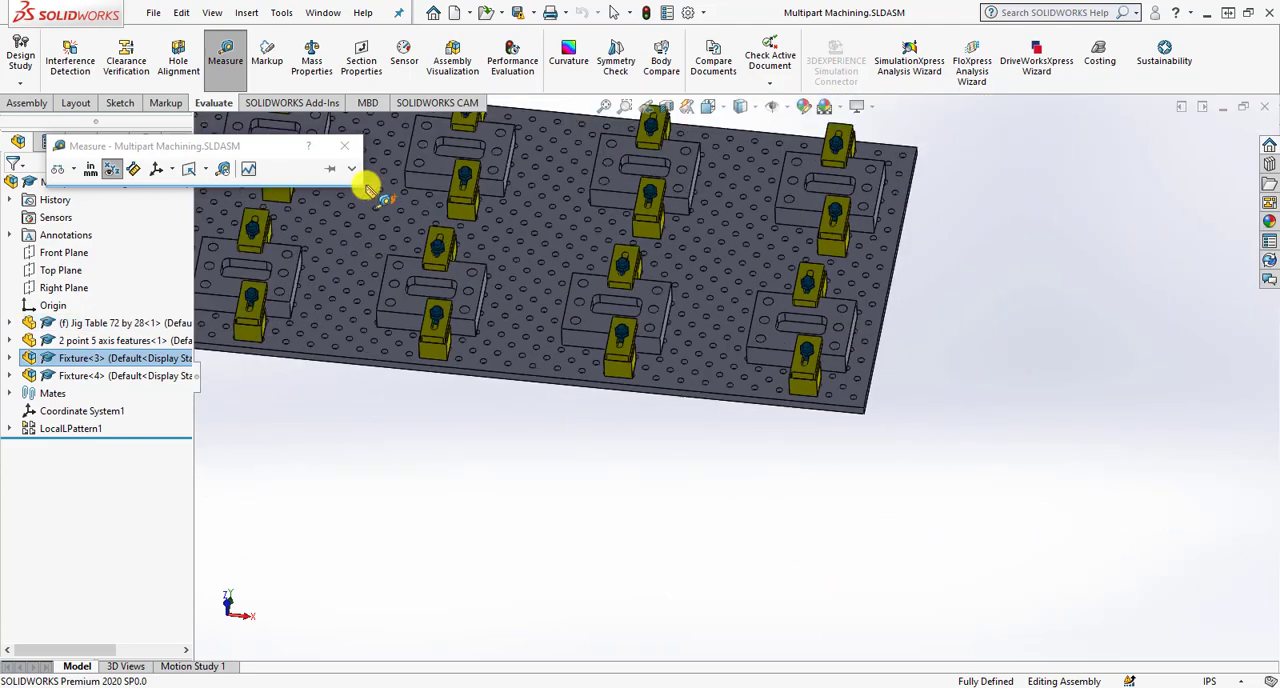
{"action": "left_click", "coordinate": [352, 152]}
- Examine the 2 point 5 axis features part, LocalLPattern1, Coordinate System1 and the assembly's mates, then clear the selection
{"action": "middle_click_drag", "start_coordinate": [640, 346], "coordinate": [523, 286]}
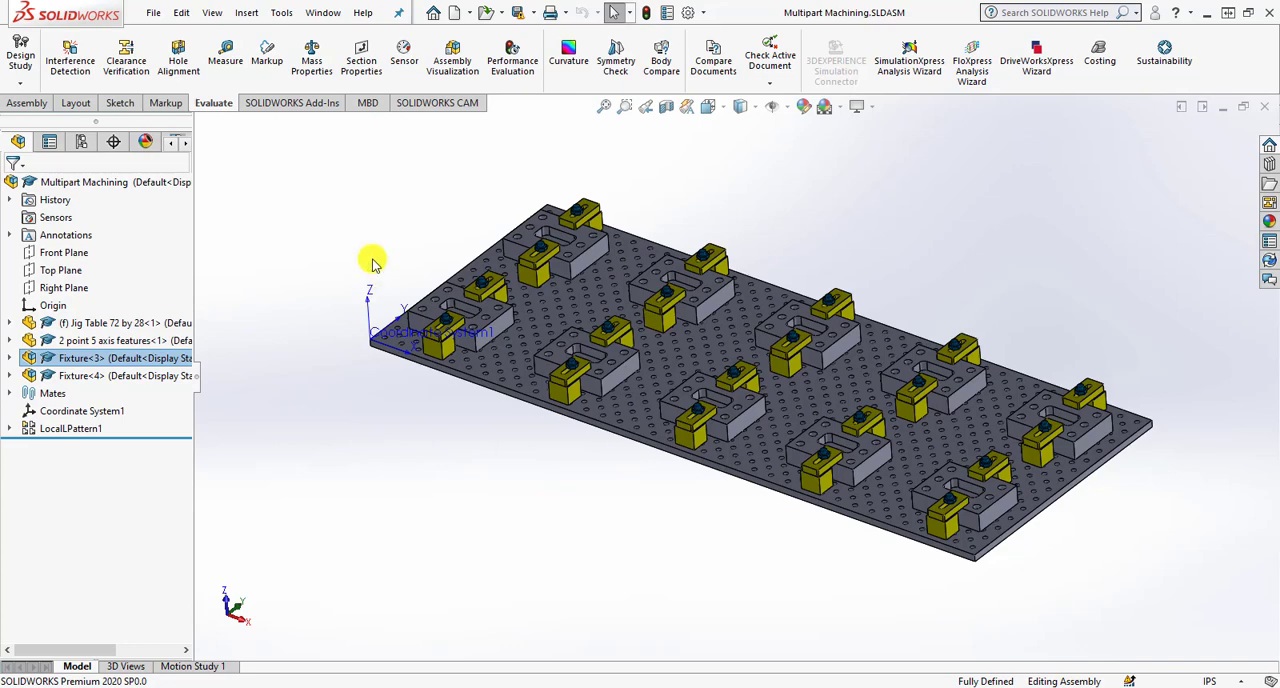
{"action": "scroll", "coordinate": [440, 313], "scroll_direction": "down", "scroll_amount": 2}
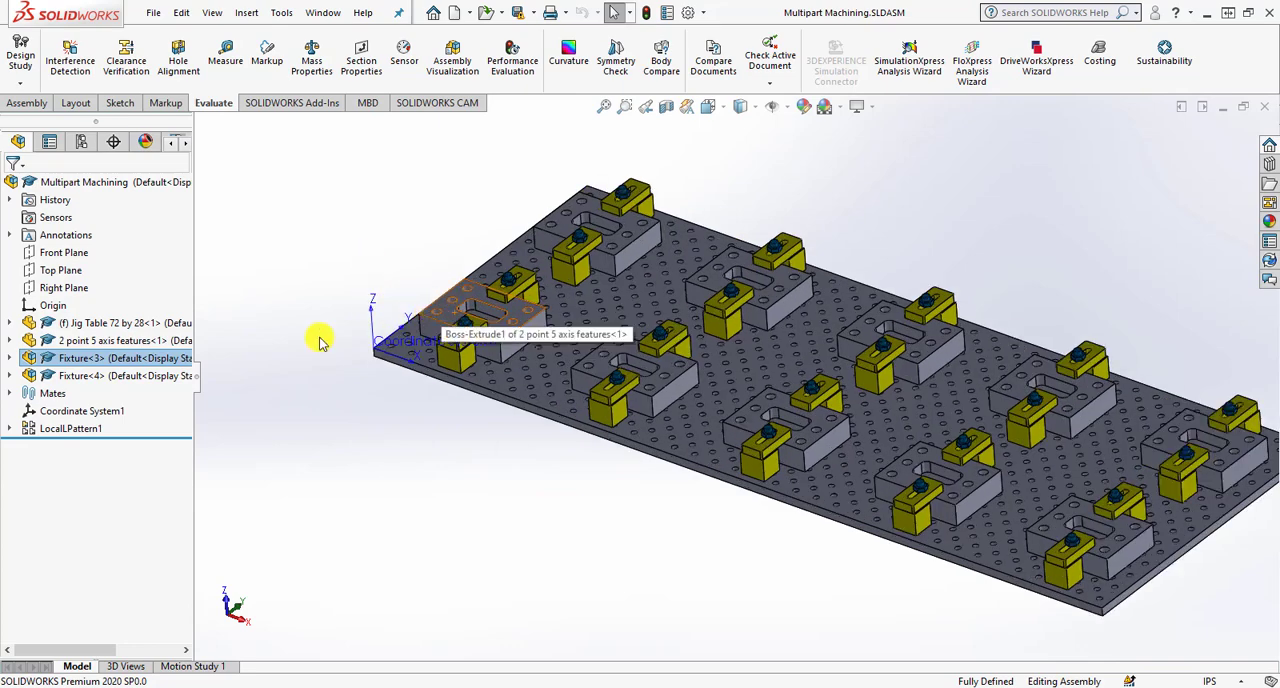
{"action": "left_click", "coordinate": [131, 340]}
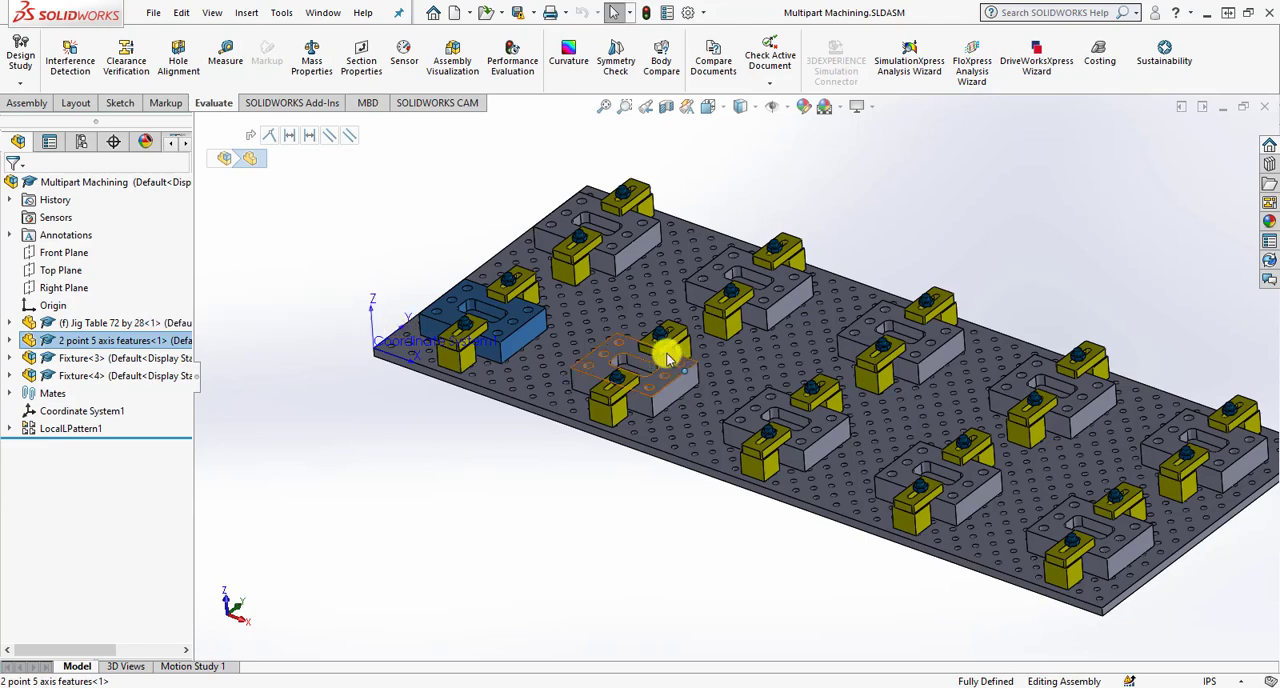
{"action": "left_click", "coordinate": [88, 428]}
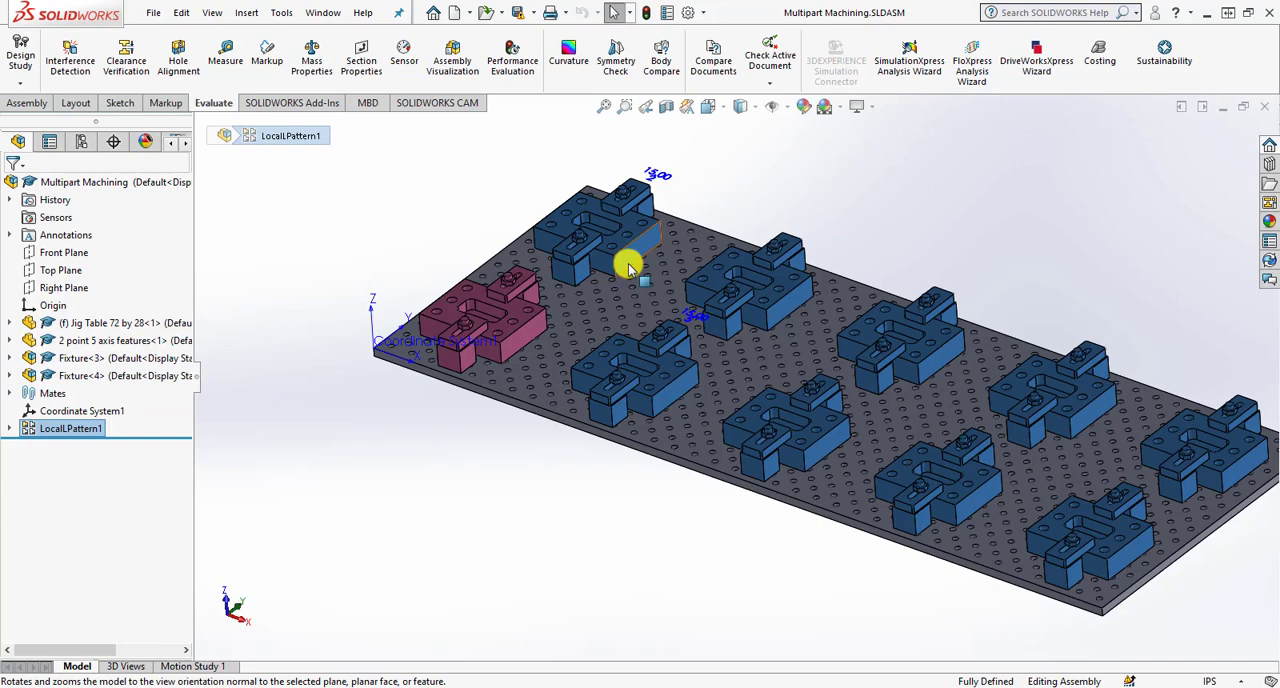
{"action": "left_click", "coordinate": [107, 411]}
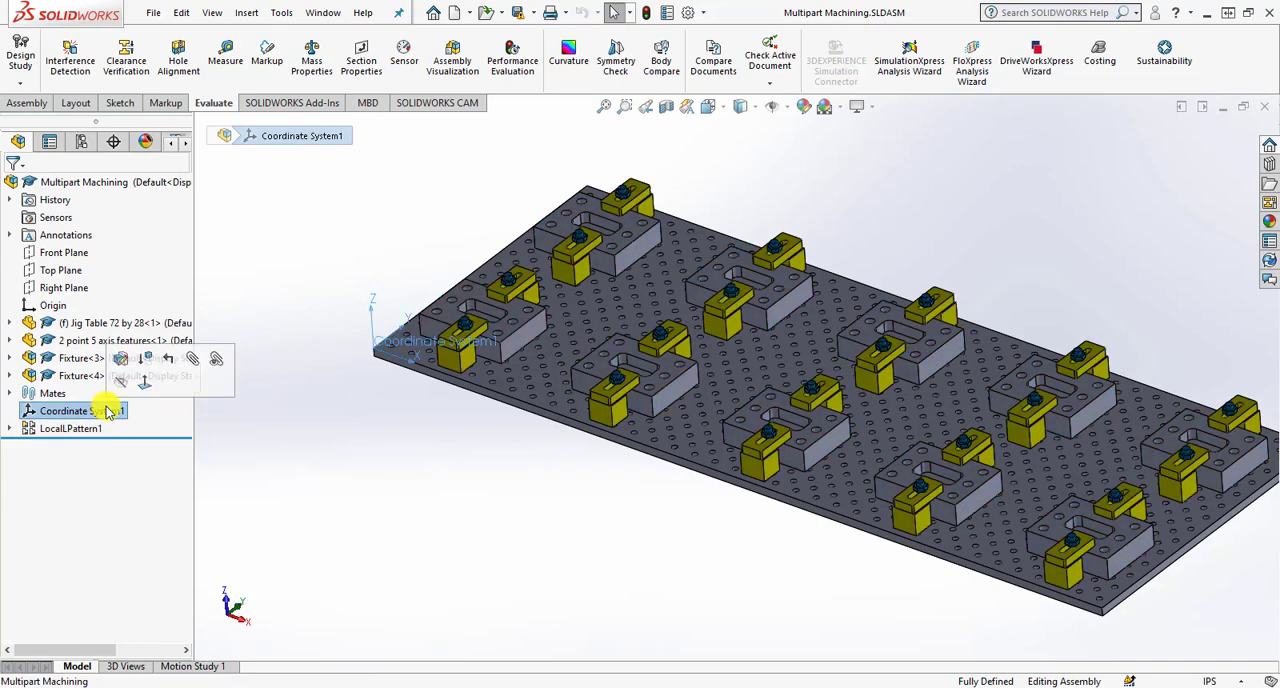
{"action": "left_click", "coordinate": [9, 393]}
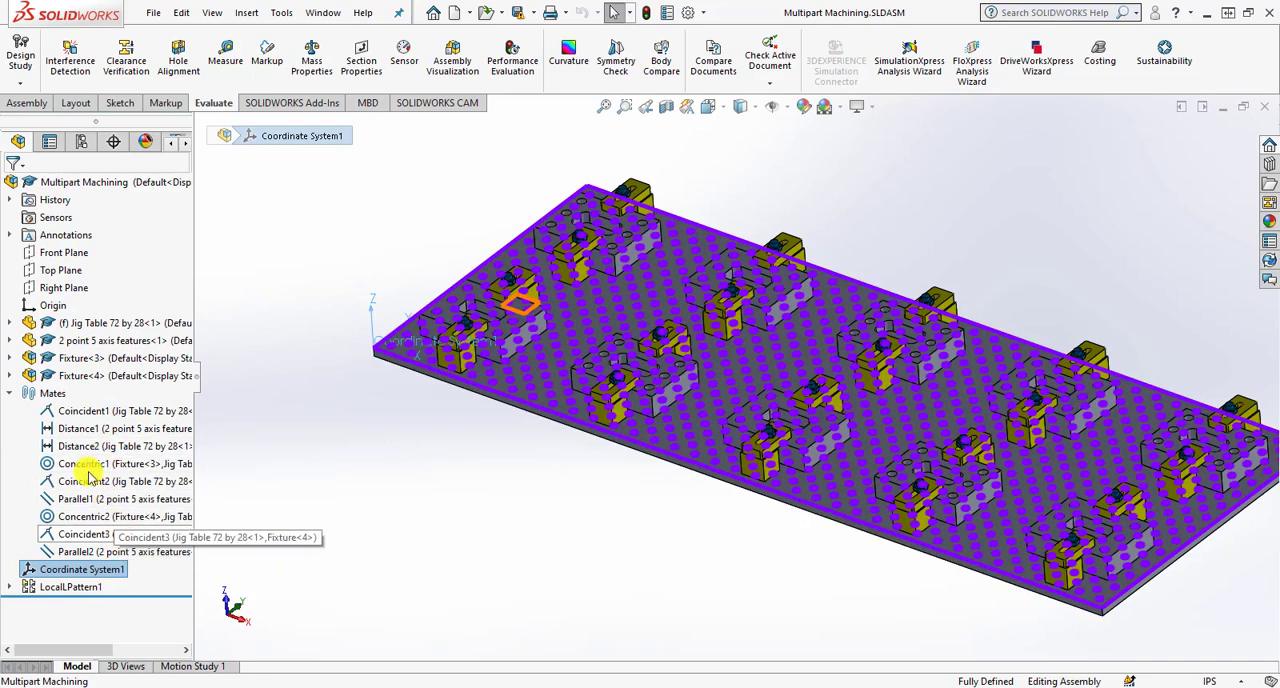
{"action": "left_click", "coordinate": [12, 394]}
{"action": "left_click", "coordinate": [290, 441]}
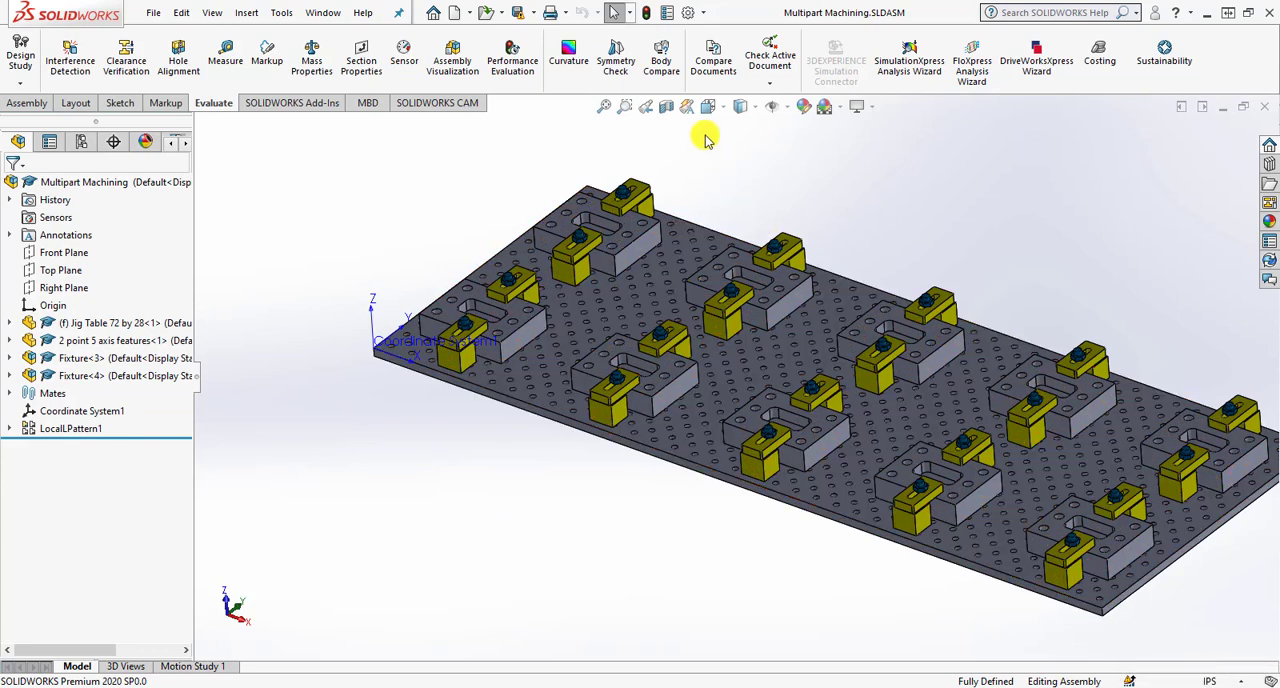
- Set the document's basic length unit to four decimal places (.1234) in the unit properties
{"action": "left_click", "coordinate": [702, 12]}
{"action": "left_click", "coordinate": [718, 31]}
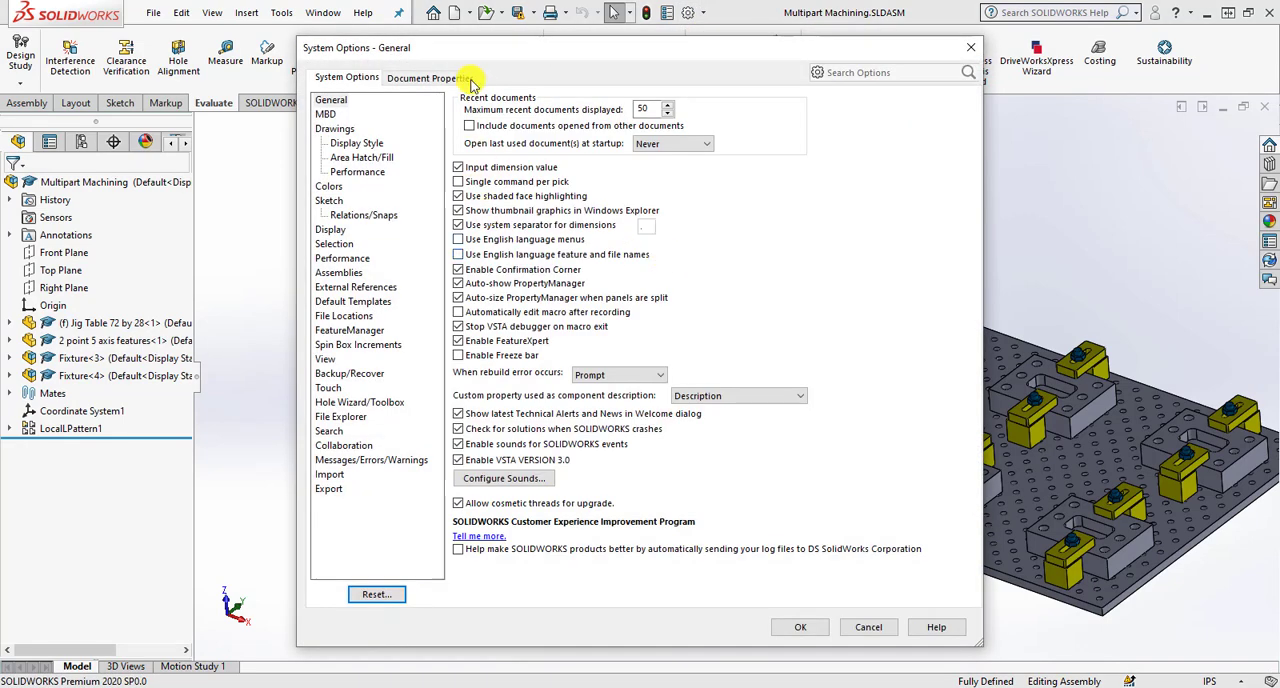
{"action": "left_click", "coordinate": [430, 78]}
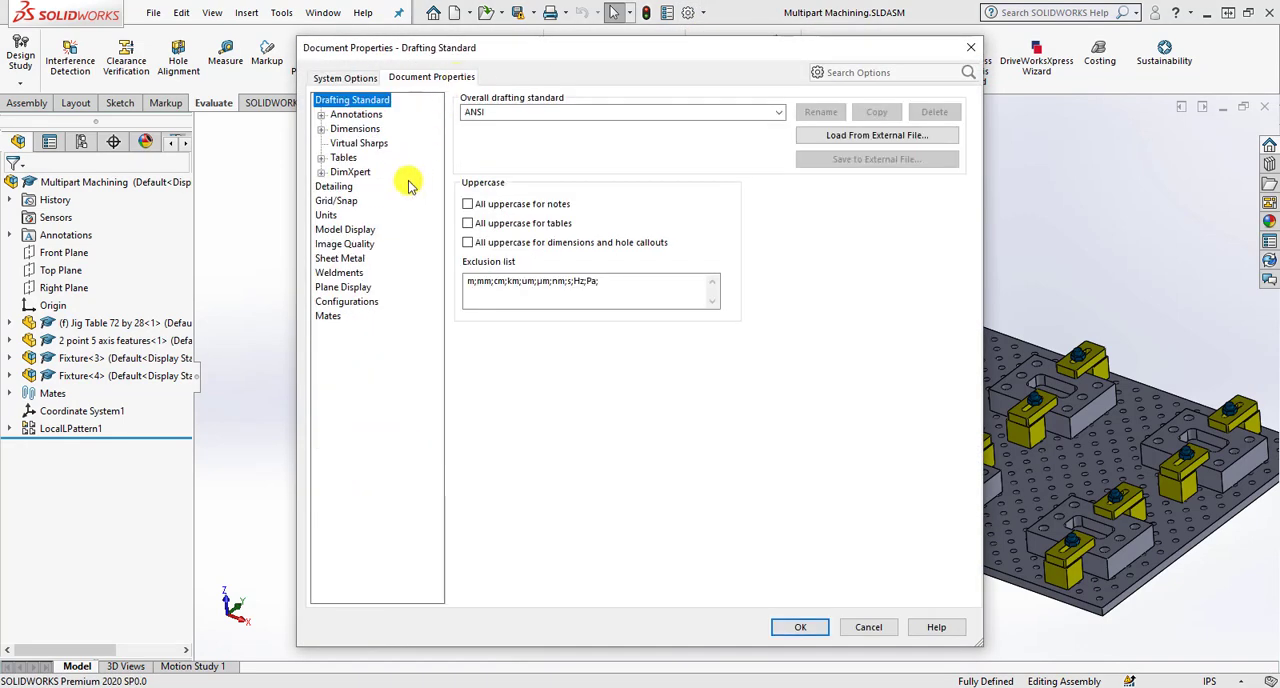
{"action": "left_click", "coordinate": [326, 214]}
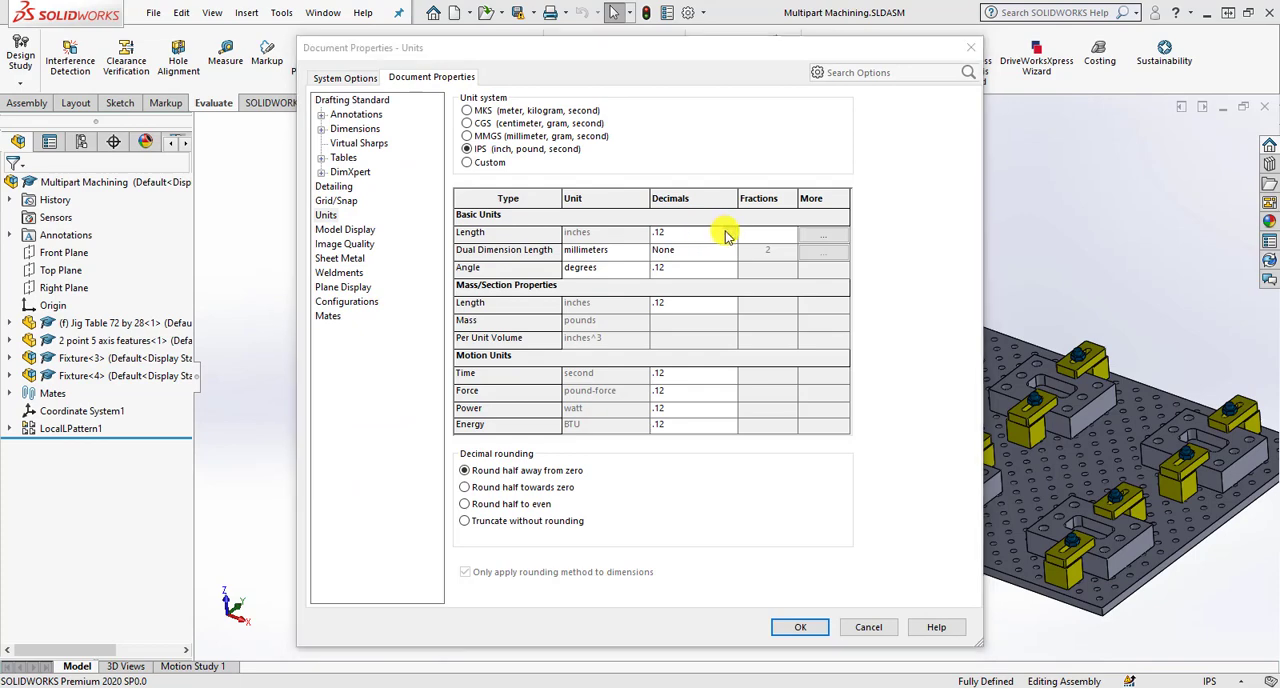
{"action": "left_click", "coordinate": [729, 233]}
{"action": "left_click", "coordinate": [684, 278]}
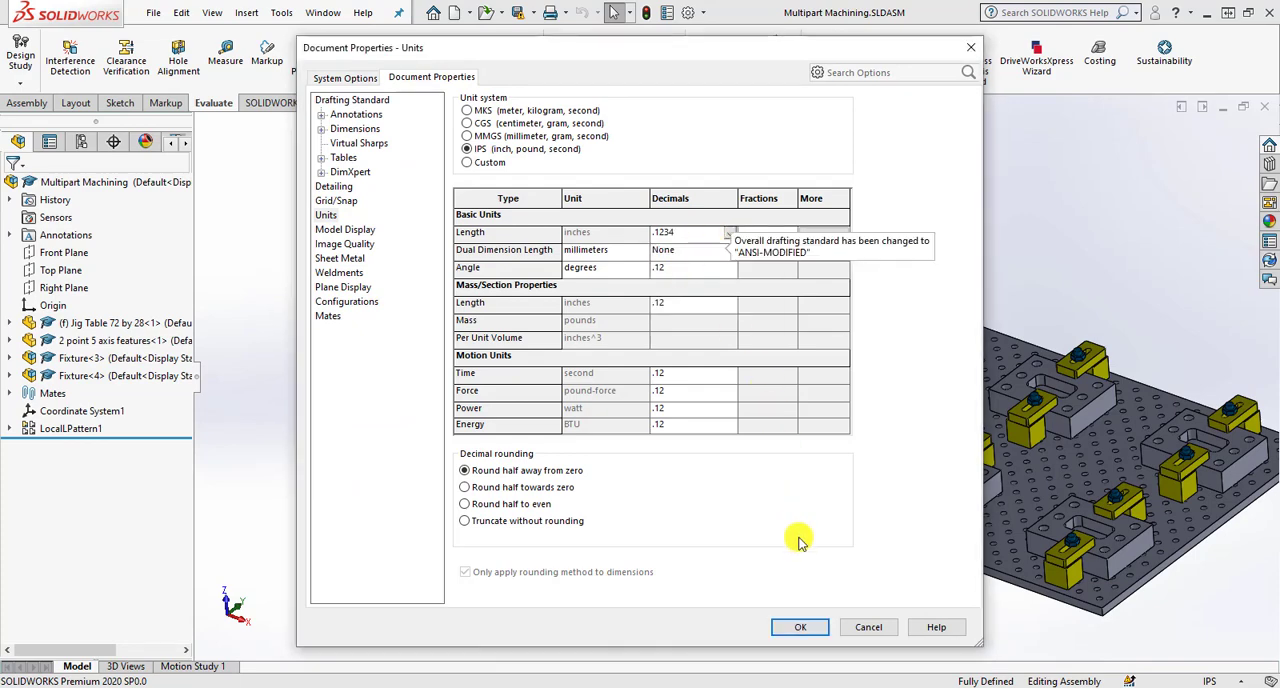
{"action": "left_click", "coordinate": [795, 624]}
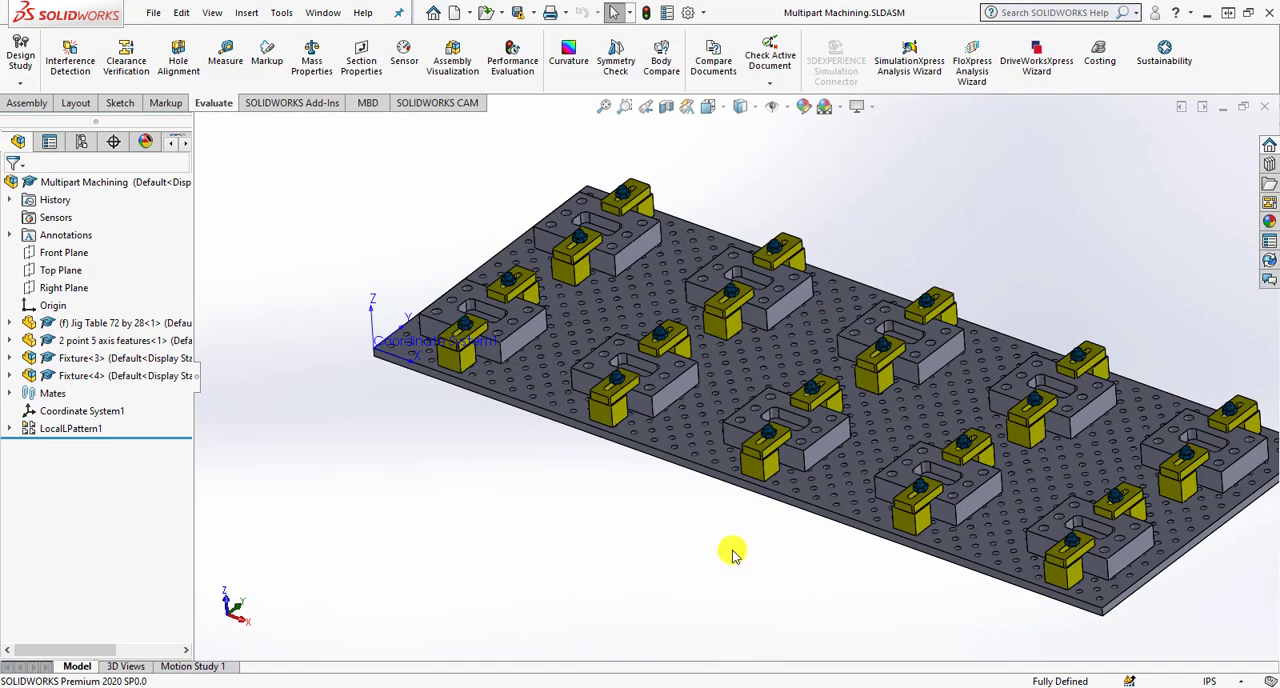
- Edit the SOLIDWORKS CAM machine definition and make Mill - Inch from the available mill machines the active machine
{"action": "left_click", "coordinate": [184, 143]}
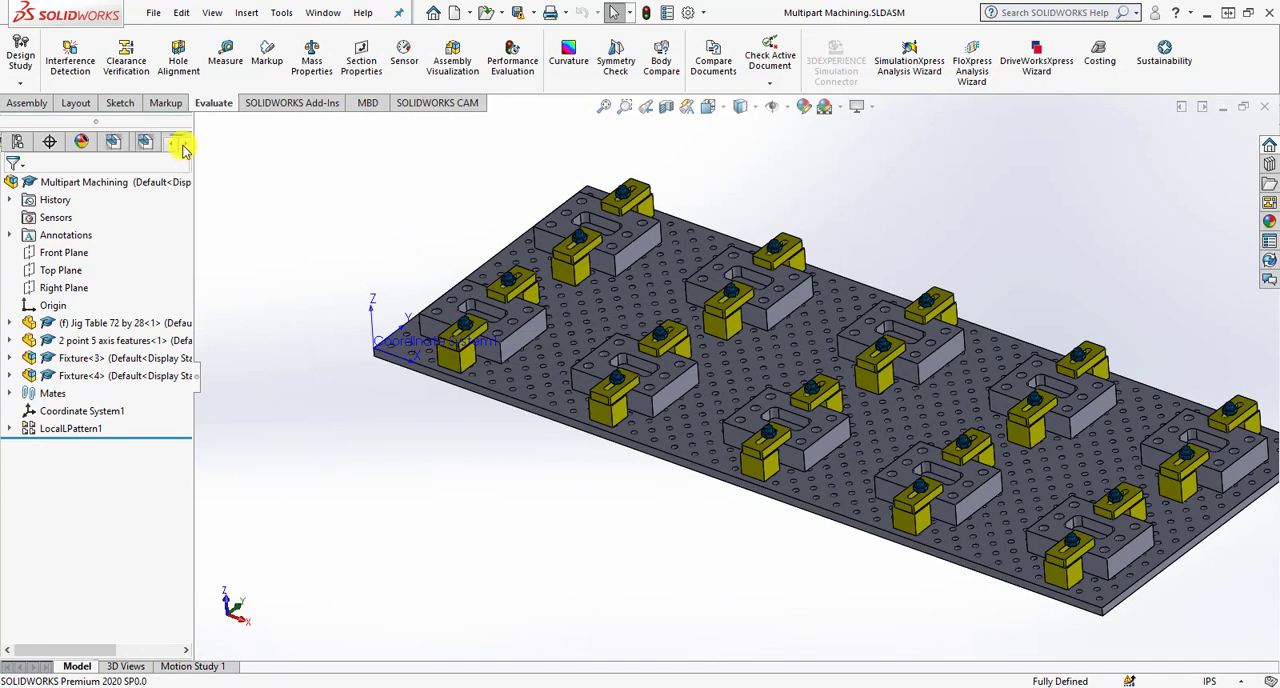
{"action": "left_click", "coordinate": [116, 143]}
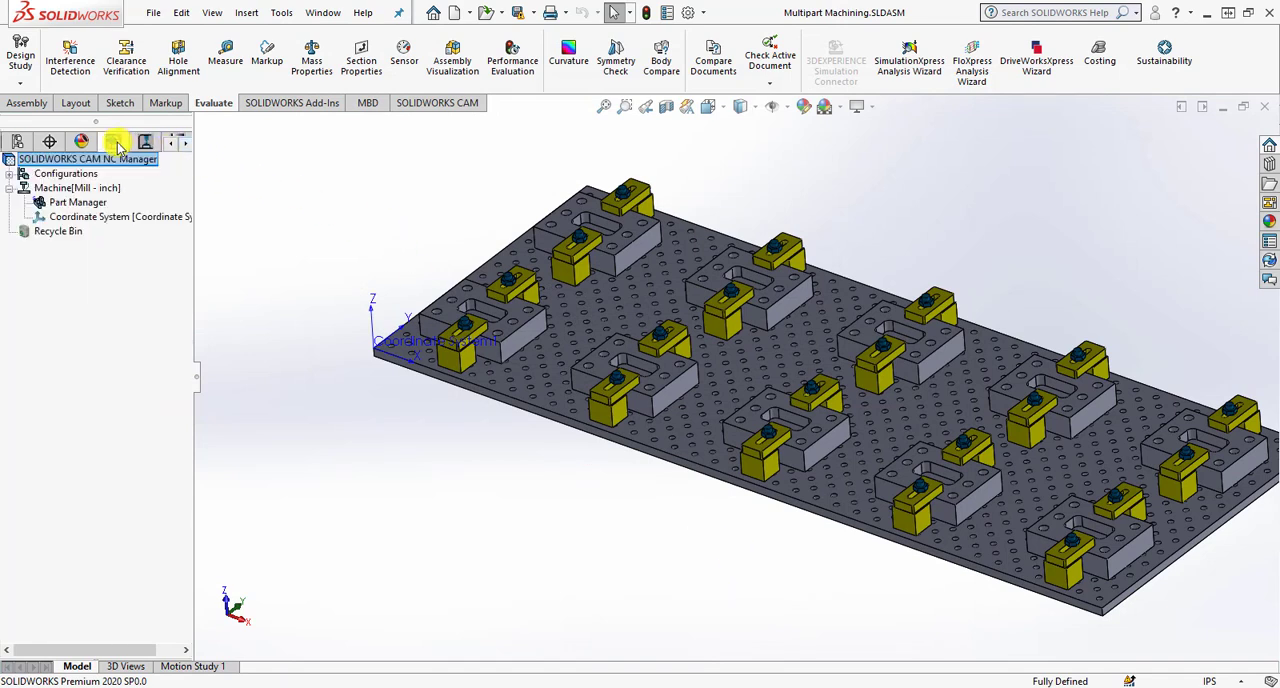
{"action": "left_click", "coordinate": [101, 190]}
{"action": "right_click", "coordinate": [101, 195]}
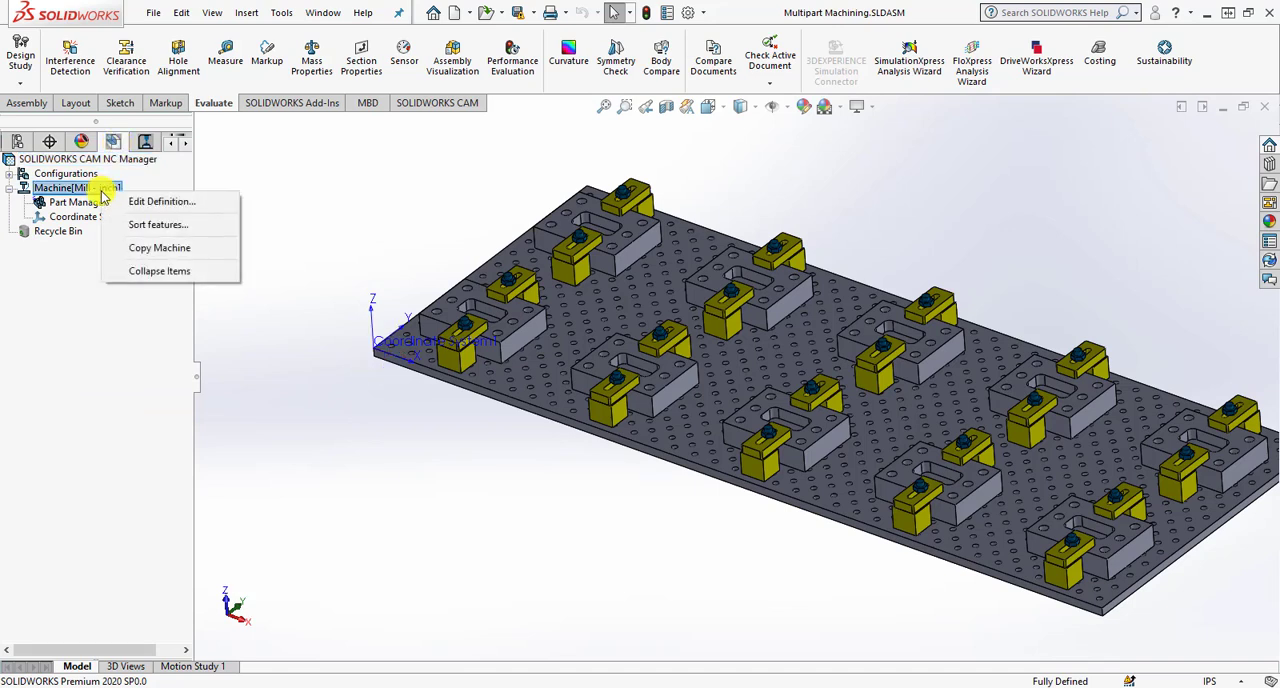
{"action": "left_click", "coordinate": [110, 200]}
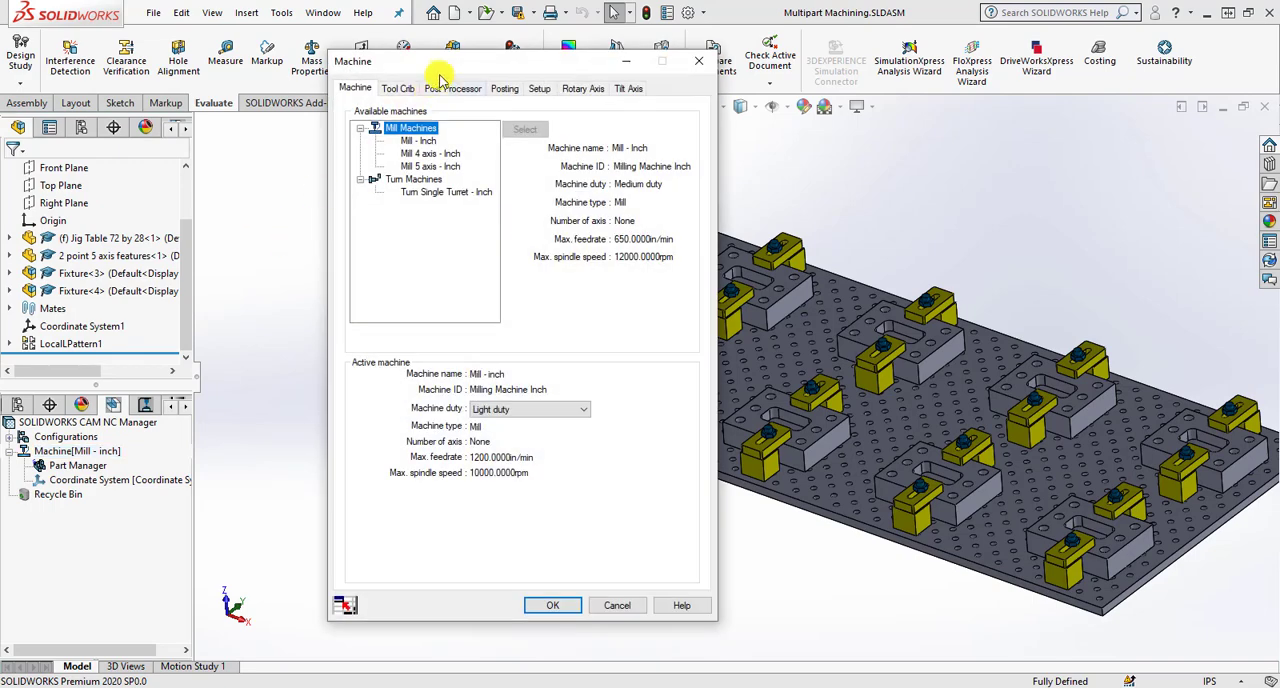
{"action": "left_click_drag", "start_coordinate": [466, 47], "coordinate": [476, 68]}
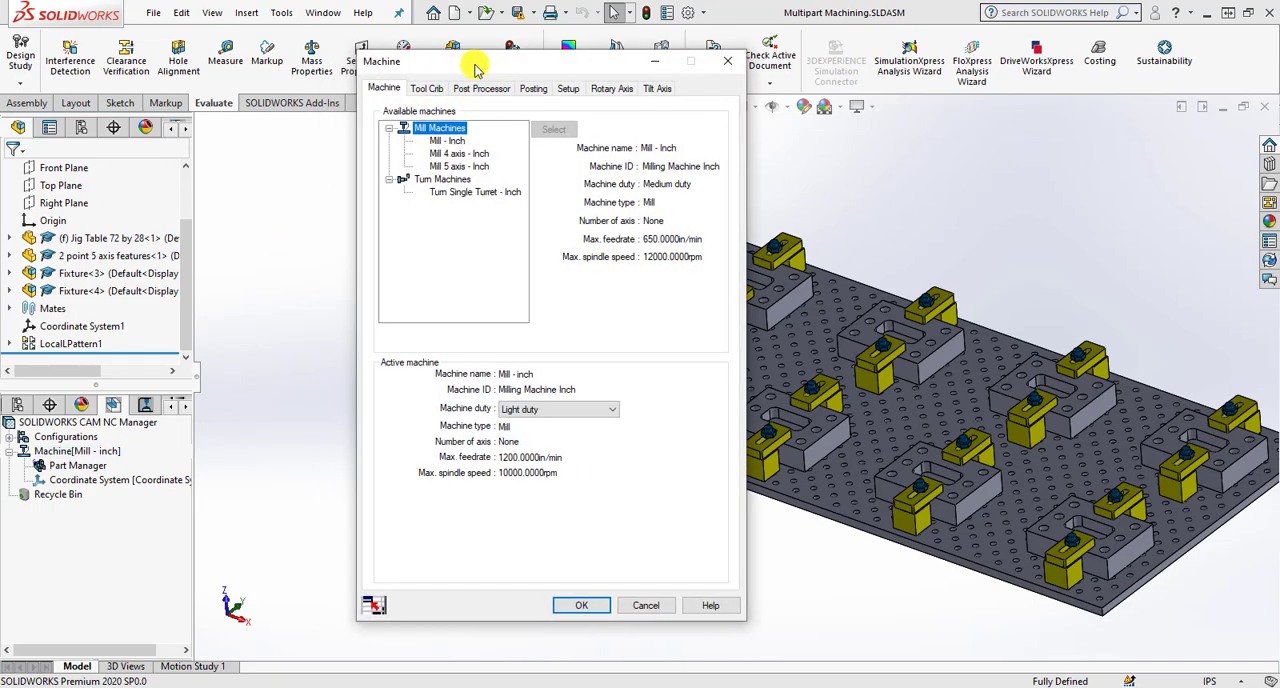
{"action": "left_click", "coordinate": [452, 141]}
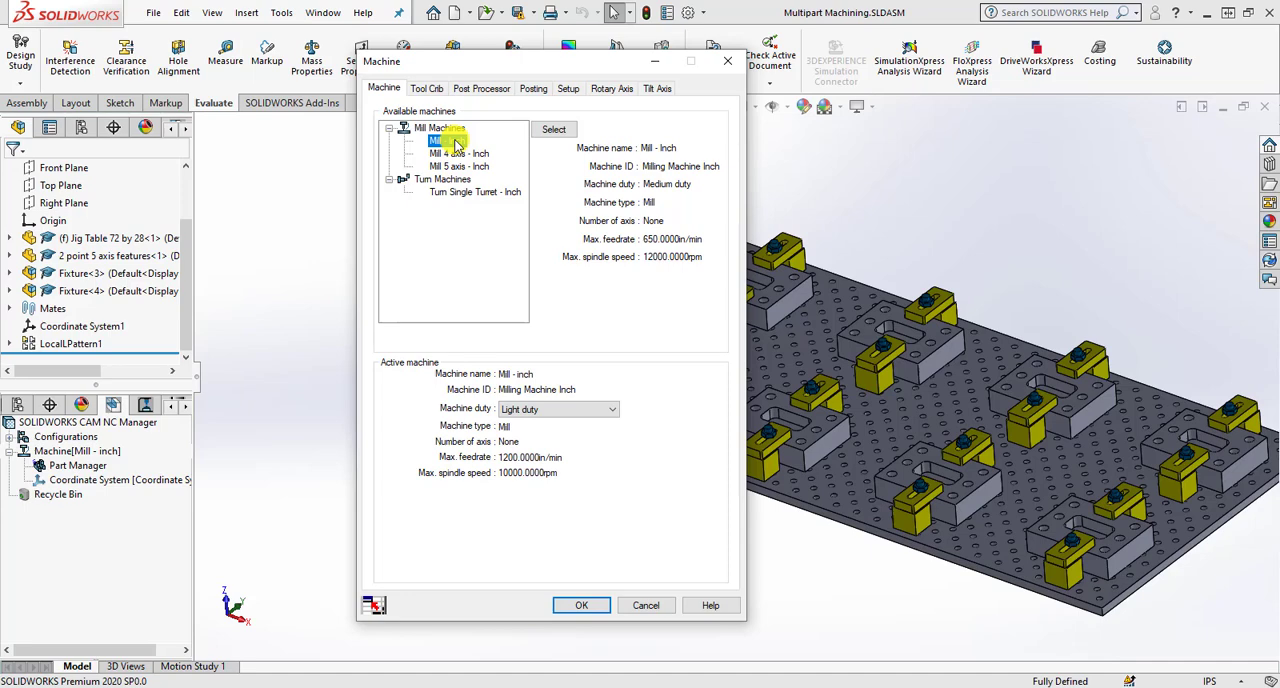
{"action": "left_click", "coordinate": [553, 130]}
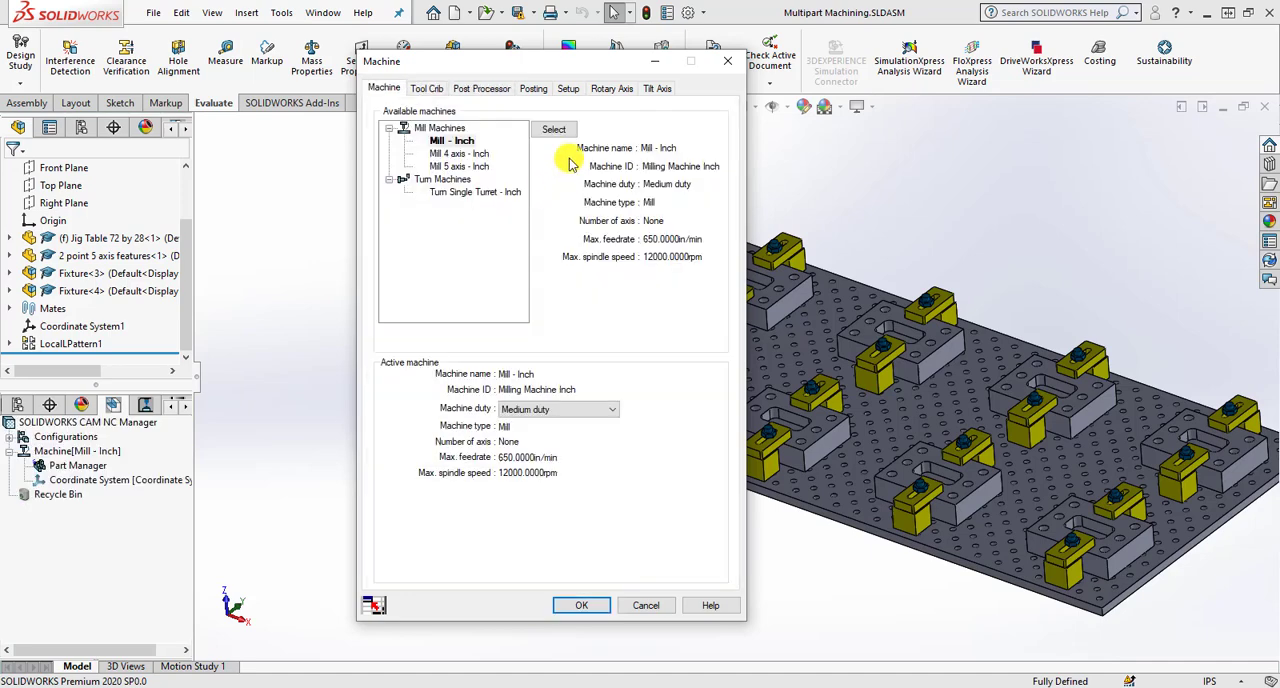
- Make Tool Crib 2 (Inch) the active tool crib, then check which post processor is assigned to the machine
{"action": "left_click", "coordinate": [430, 90]}
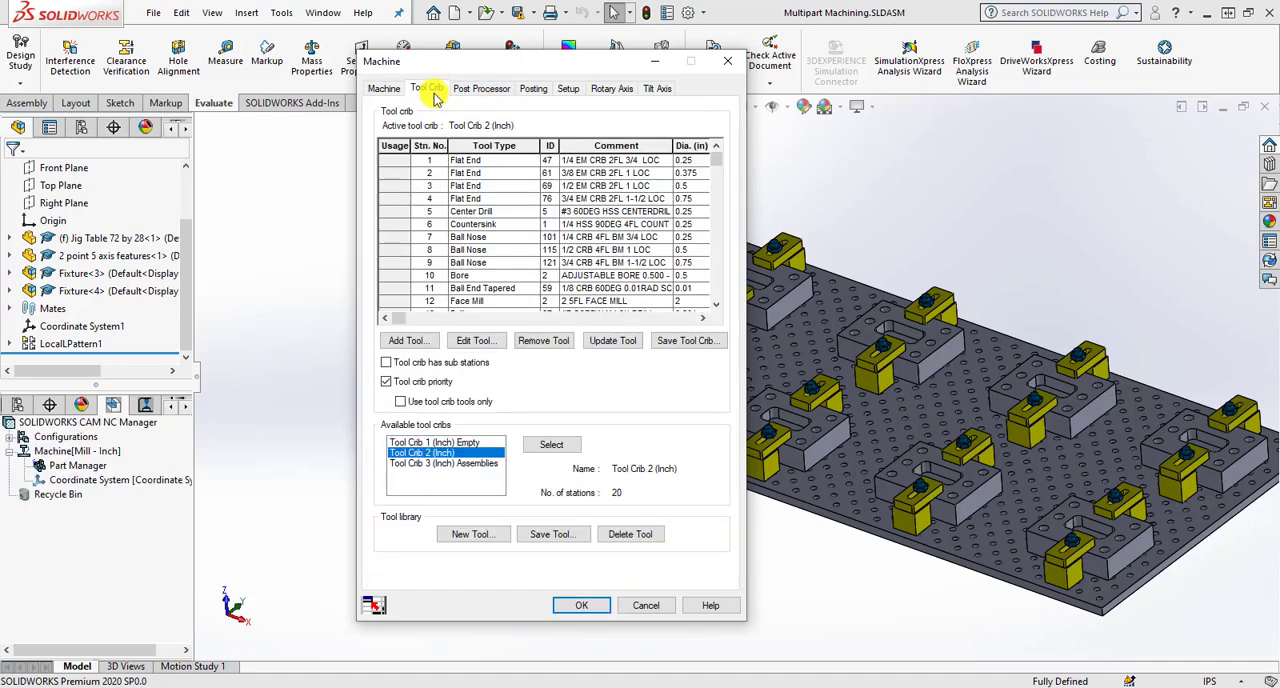
{"action": "left_click", "coordinate": [435, 450]}
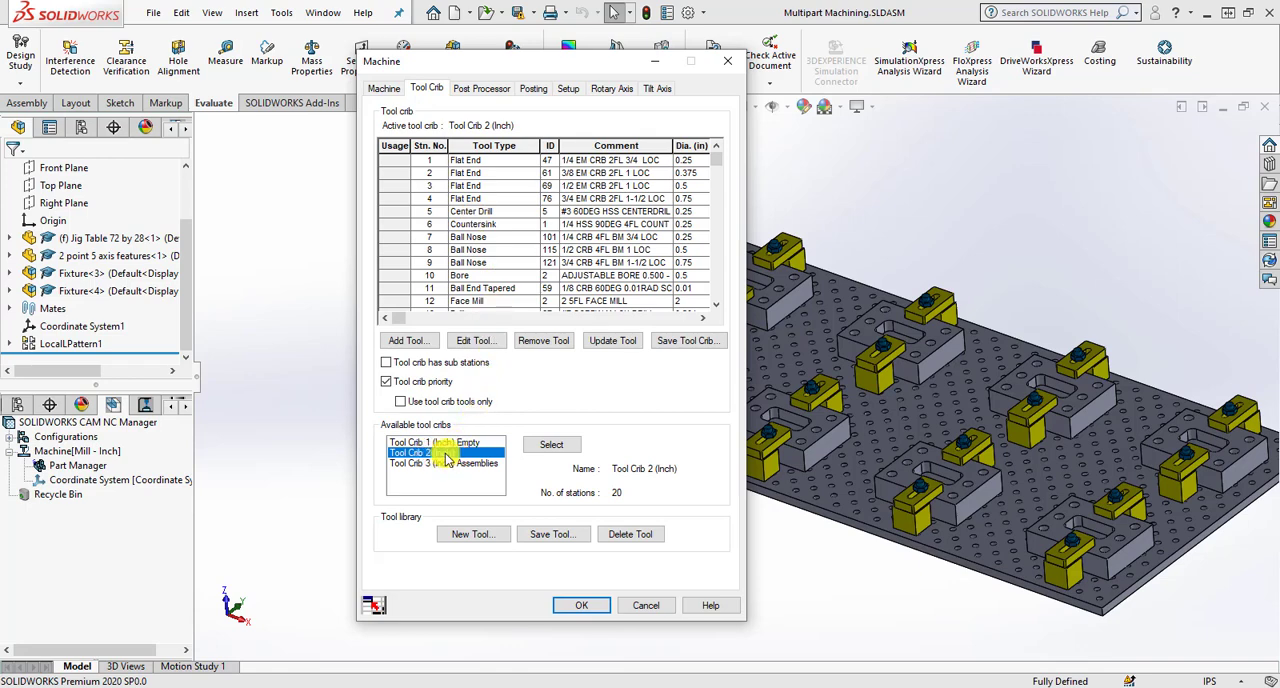
{"action": "left_click", "coordinate": [548, 445]}
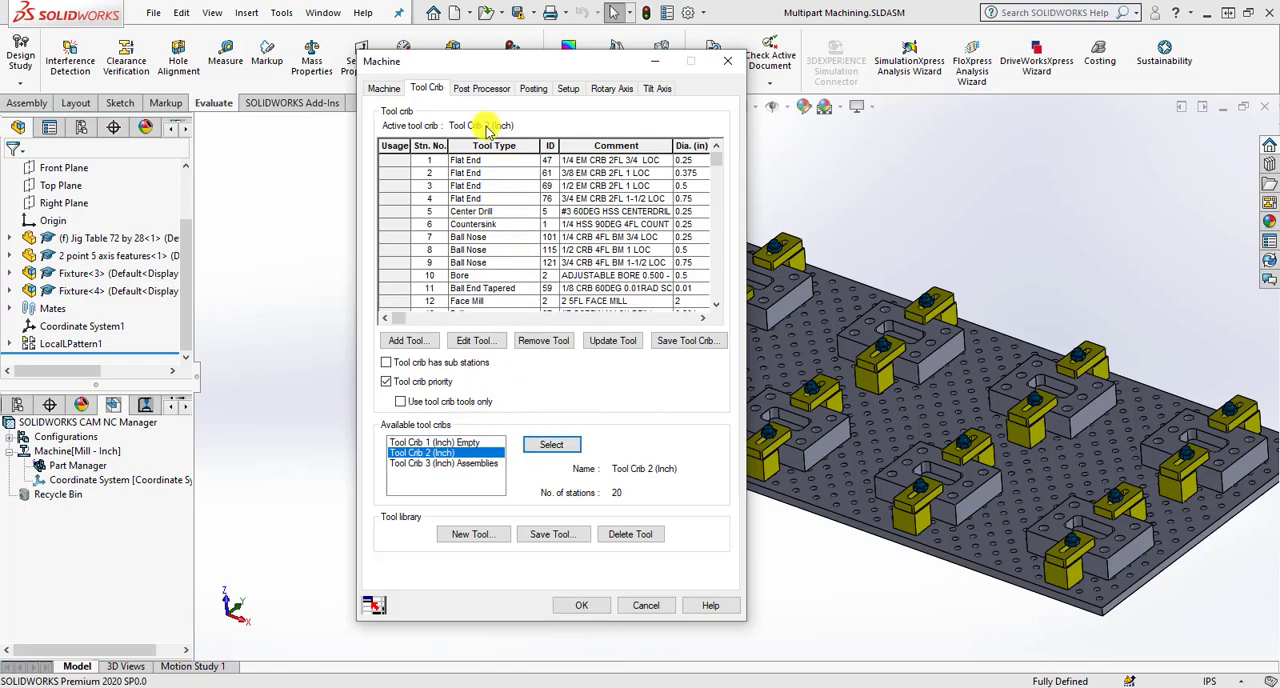
{"action": "left_click", "coordinate": [481, 88]}
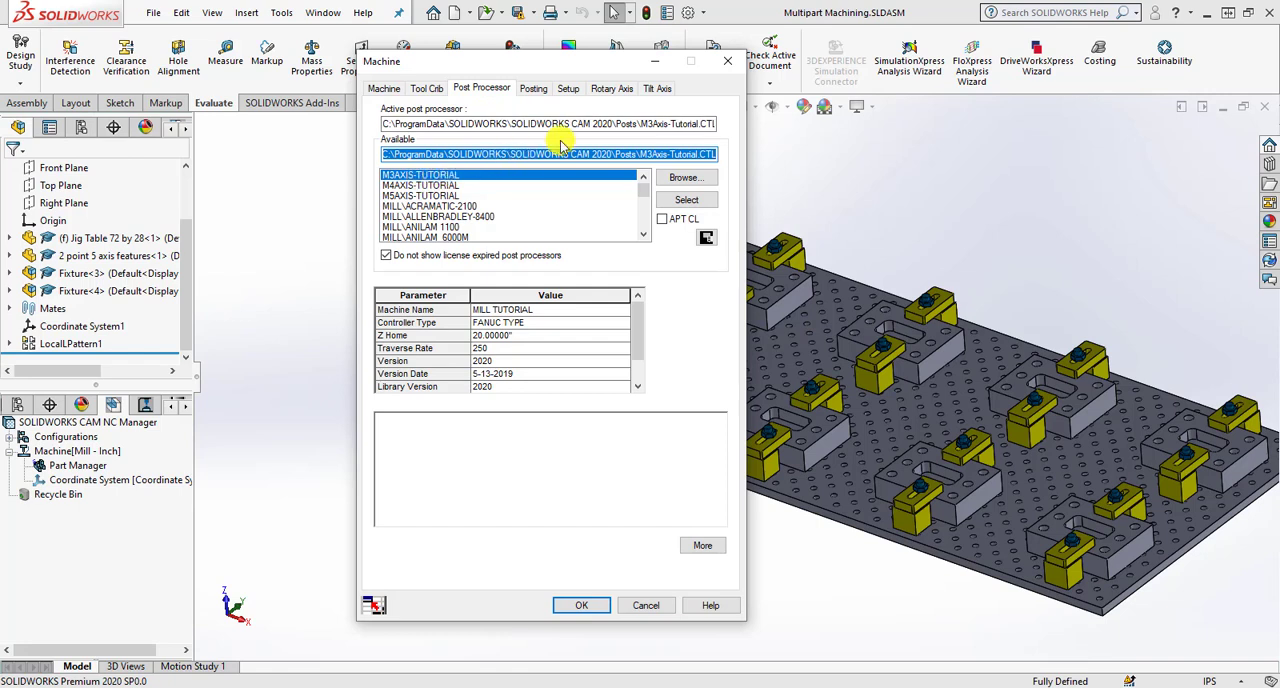
- Define the machine's fixture coordinate system using the SOLIDWORKS coordinate system Coordinate System1
{"action": "left_click", "coordinate": [568, 89]}
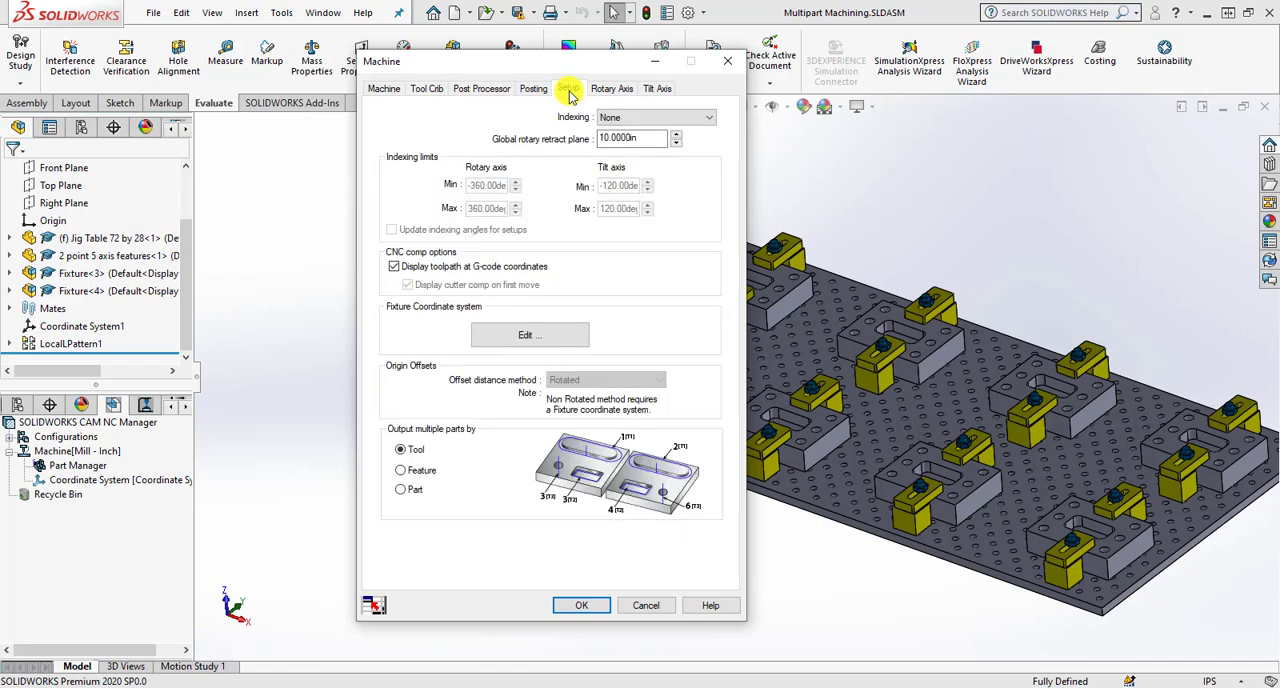
{"action": "left_click", "coordinate": [556, 341]}
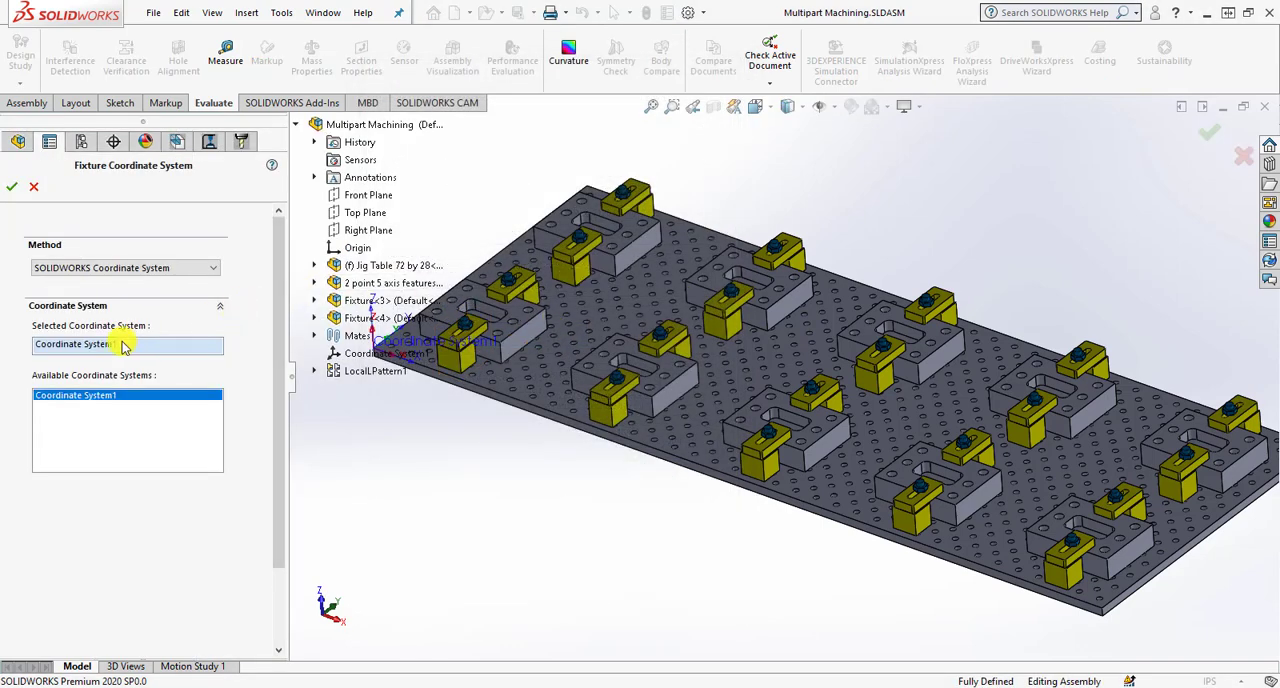
{"action": "left_click", "coordinate": [11, 186]}
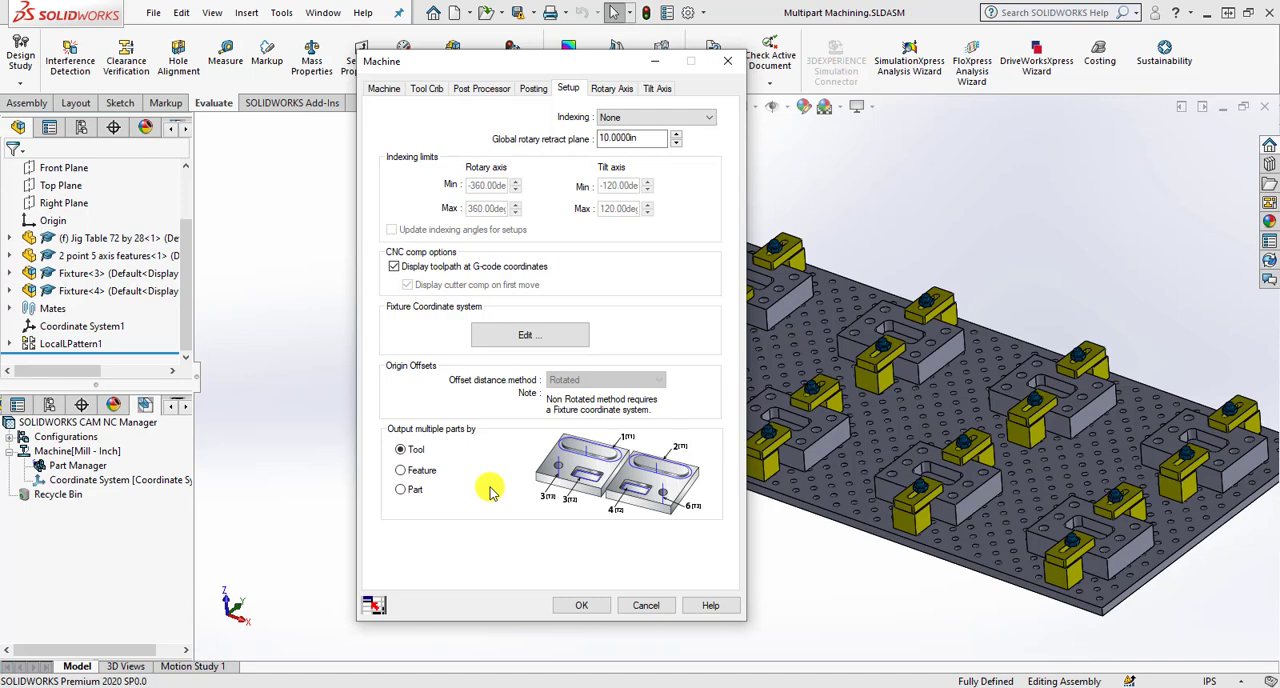
- Accept the machine definition, then add all instances of the 2 point 5 axis features part to the parts for machining
{"action": "left_click", "coordinate": [578, 607]}
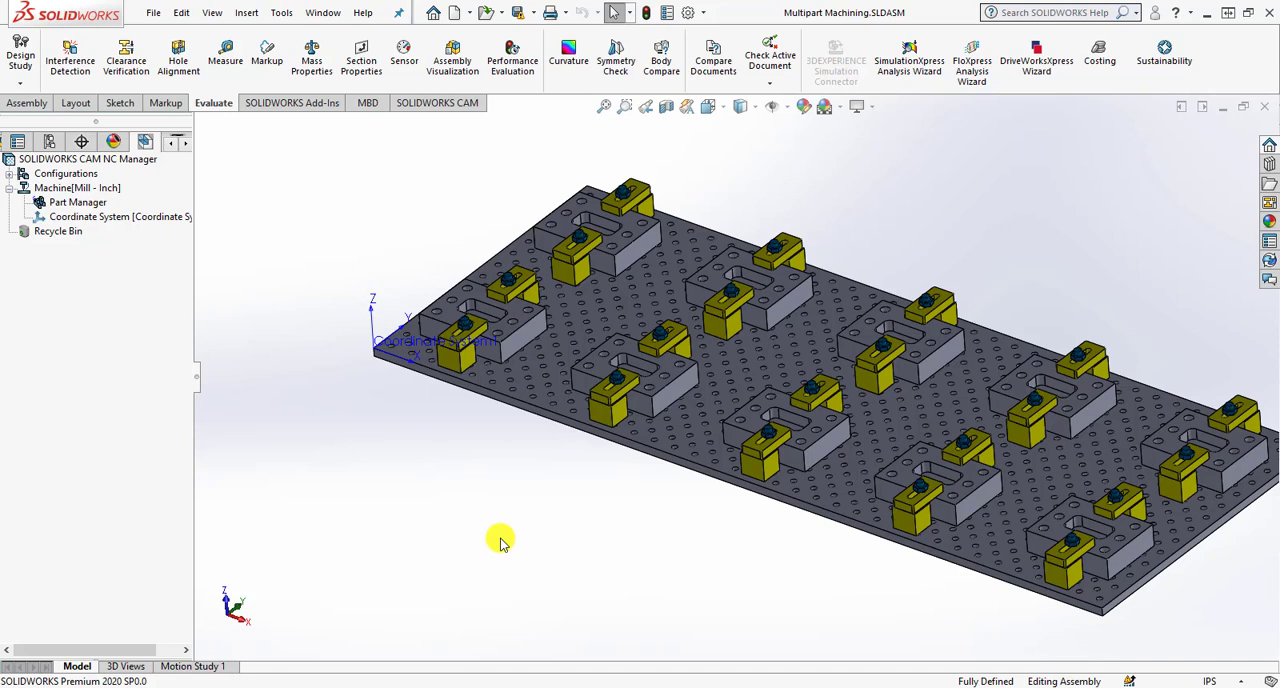
{"action": "left_click", "coordinate": [92, 204]}
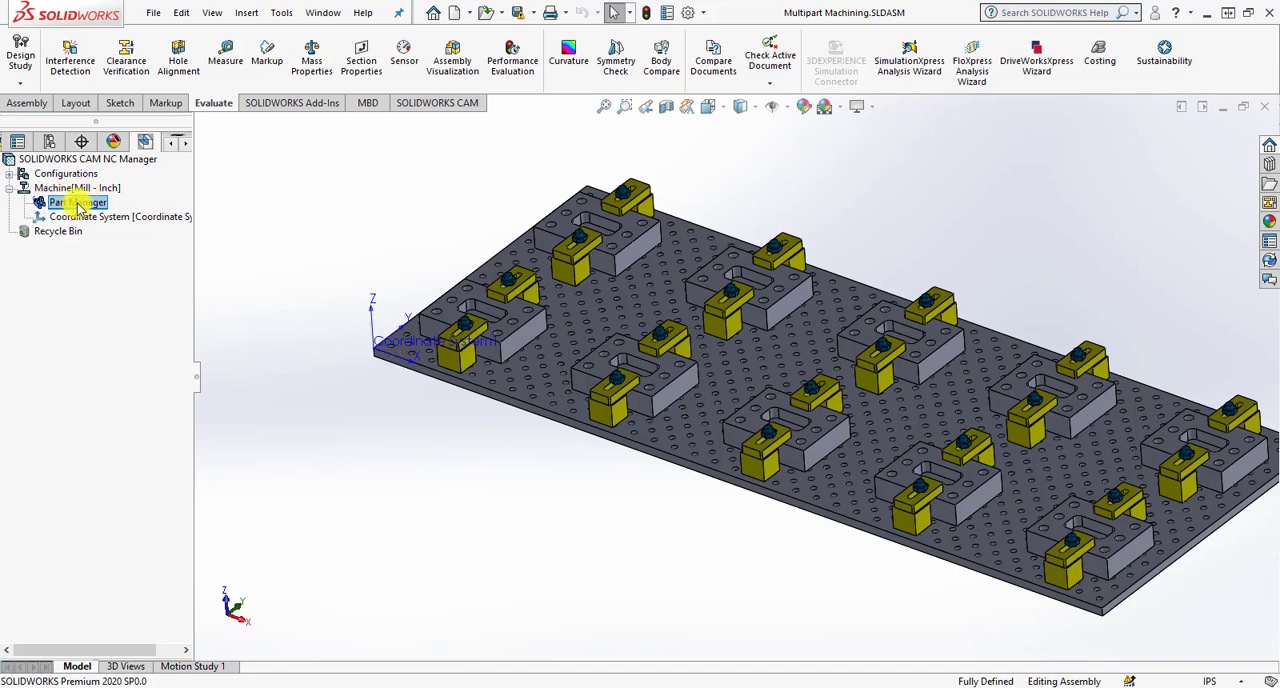
{"action": "right_click", "coordinate": [80, 207]}
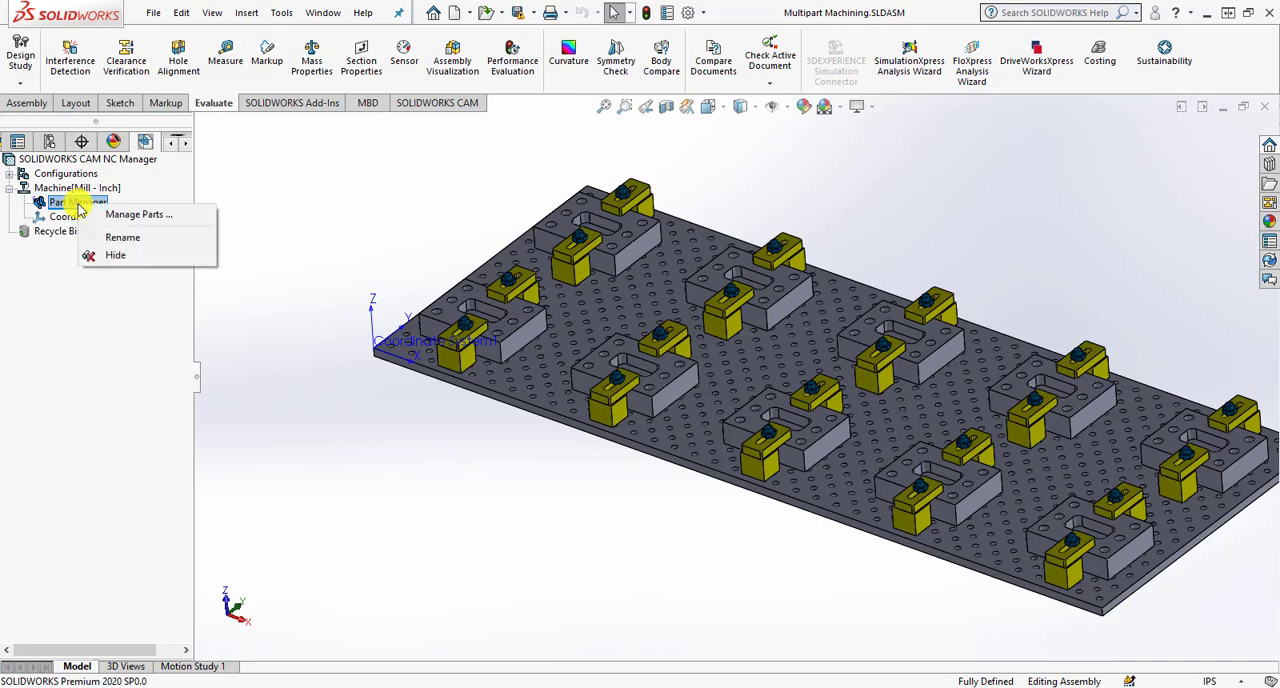
{"action": "left_click", "coordinate": [92, 212]}
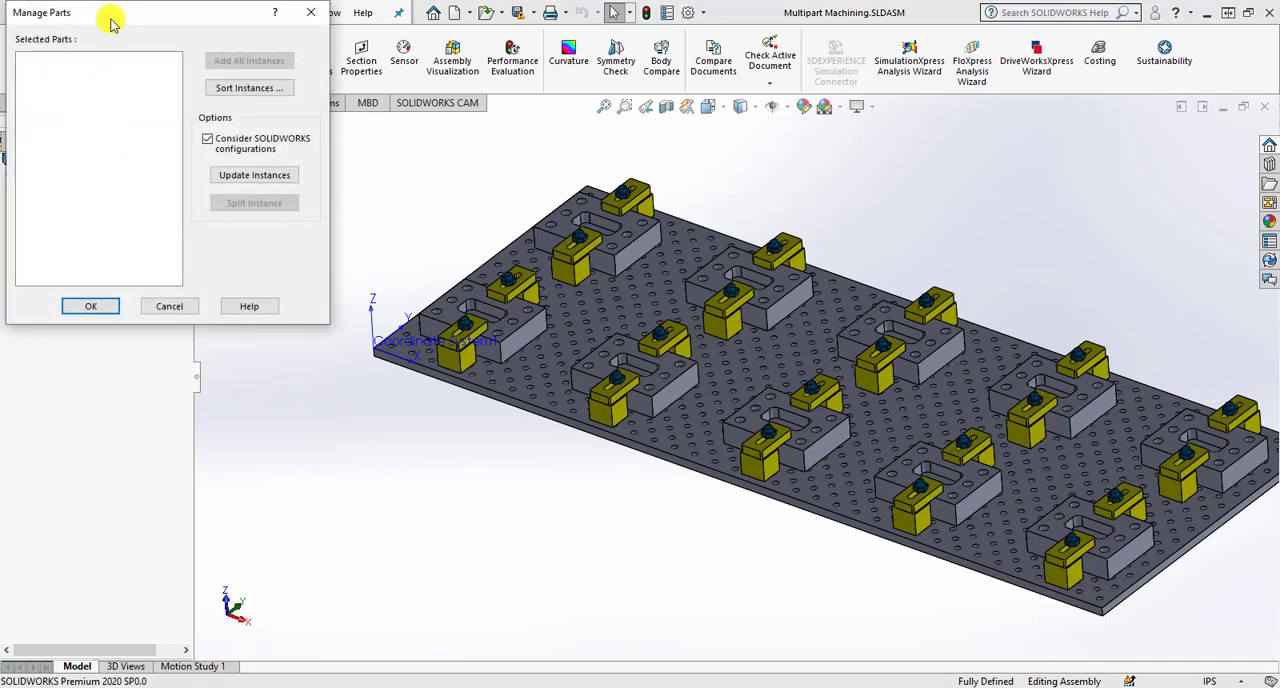
{"action": "left_click_drag", "start_coordinate": [109, 20], "coordinate": [872, 146]}
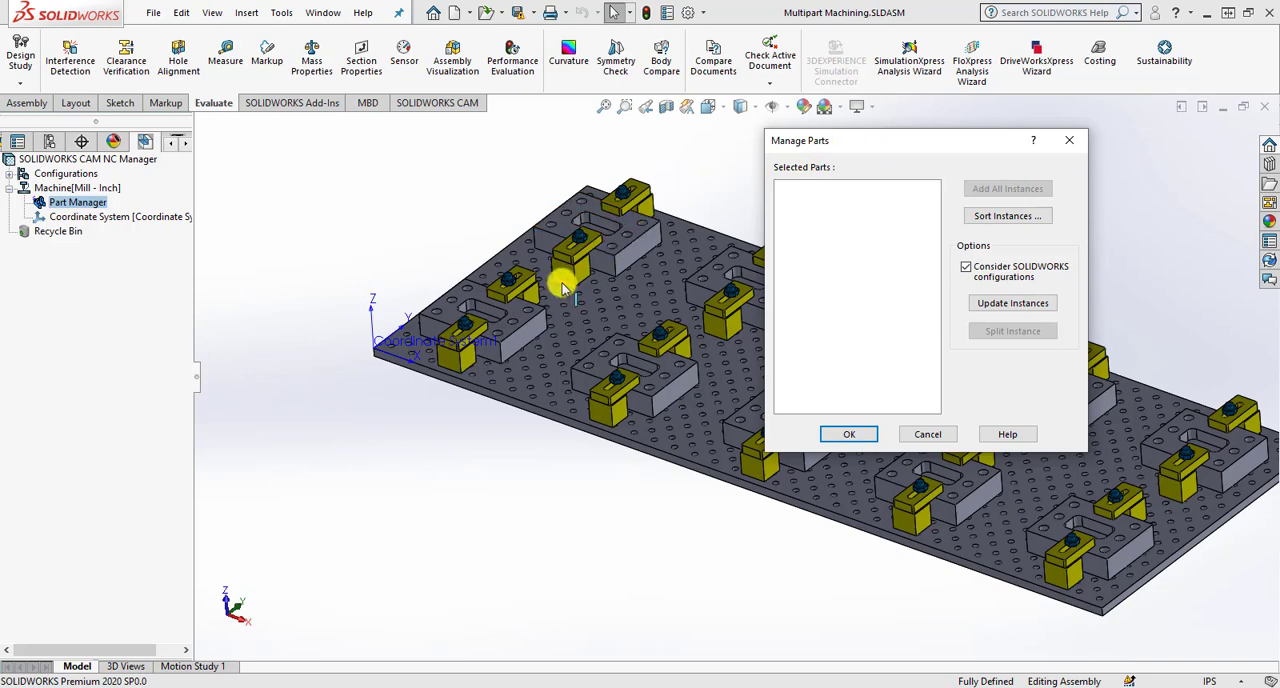
{"action": "left_click", "coordinate": [512, 322]}
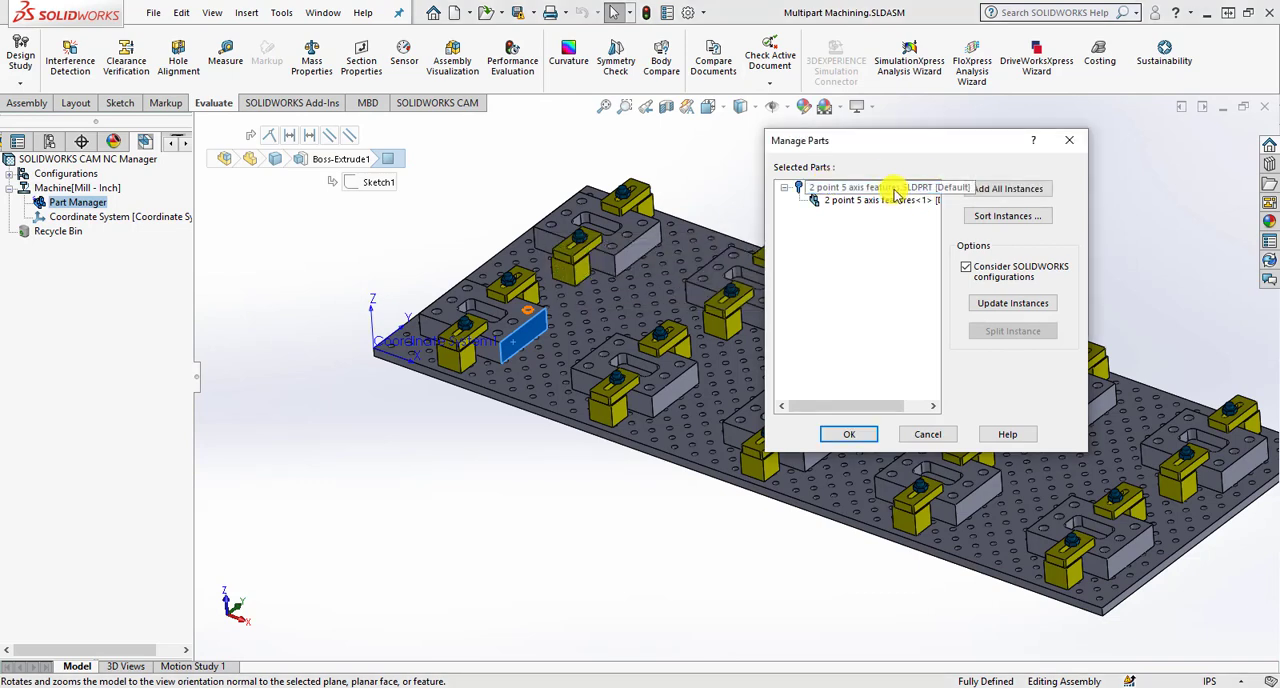
{"action": "left_click", "coordinate": [1010, 189]}
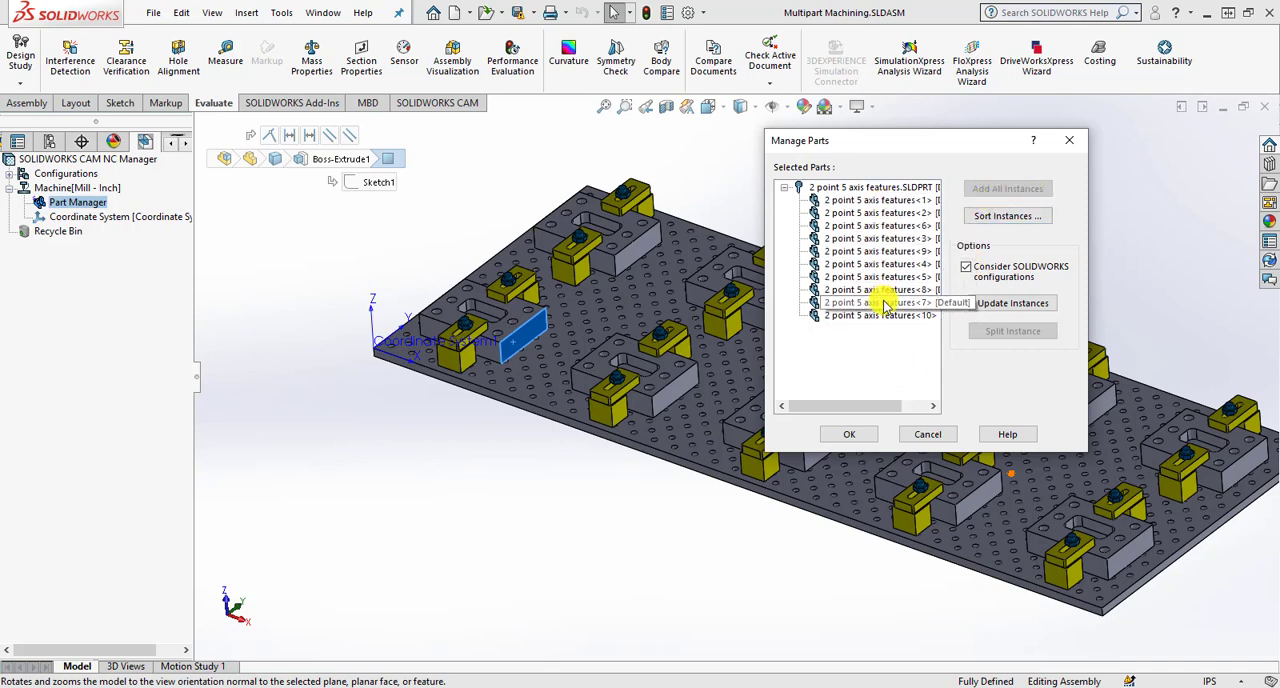
{"action": "left_click", "coordinate": [866, 435]}
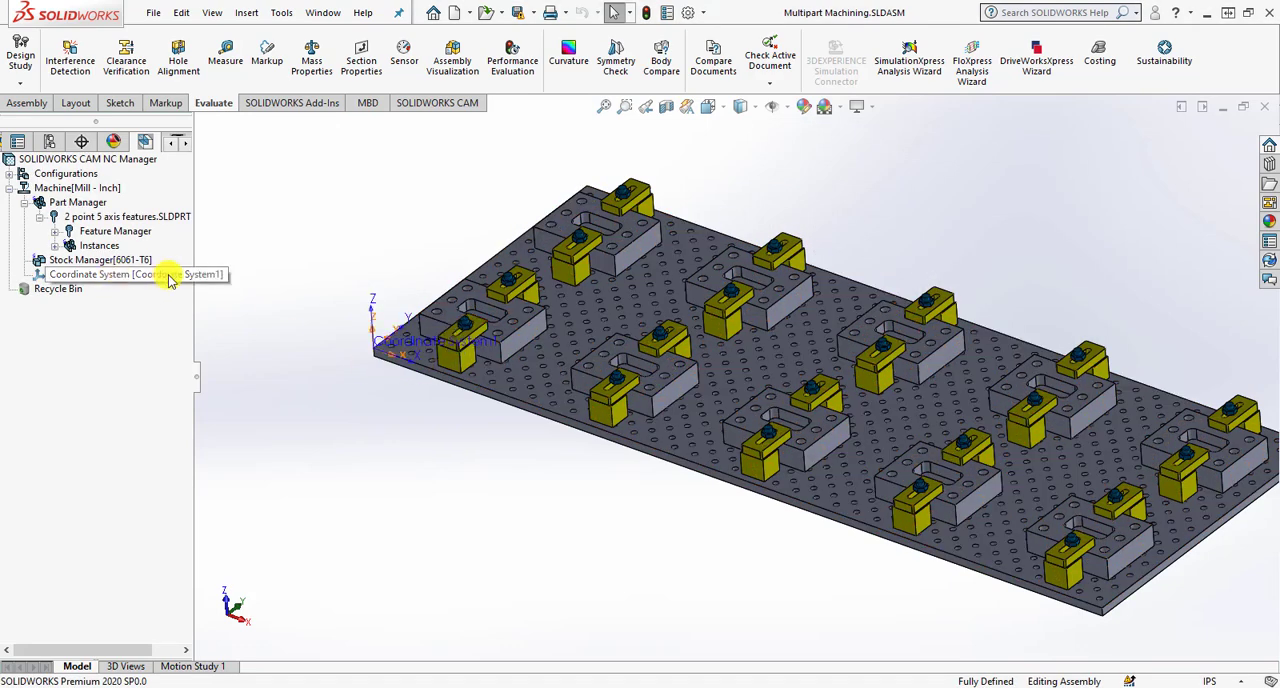
- Edit the stock definition and apply the first part's bounding box stock to all parts
{"action": "left_click", "coordinate": [100, 260]}
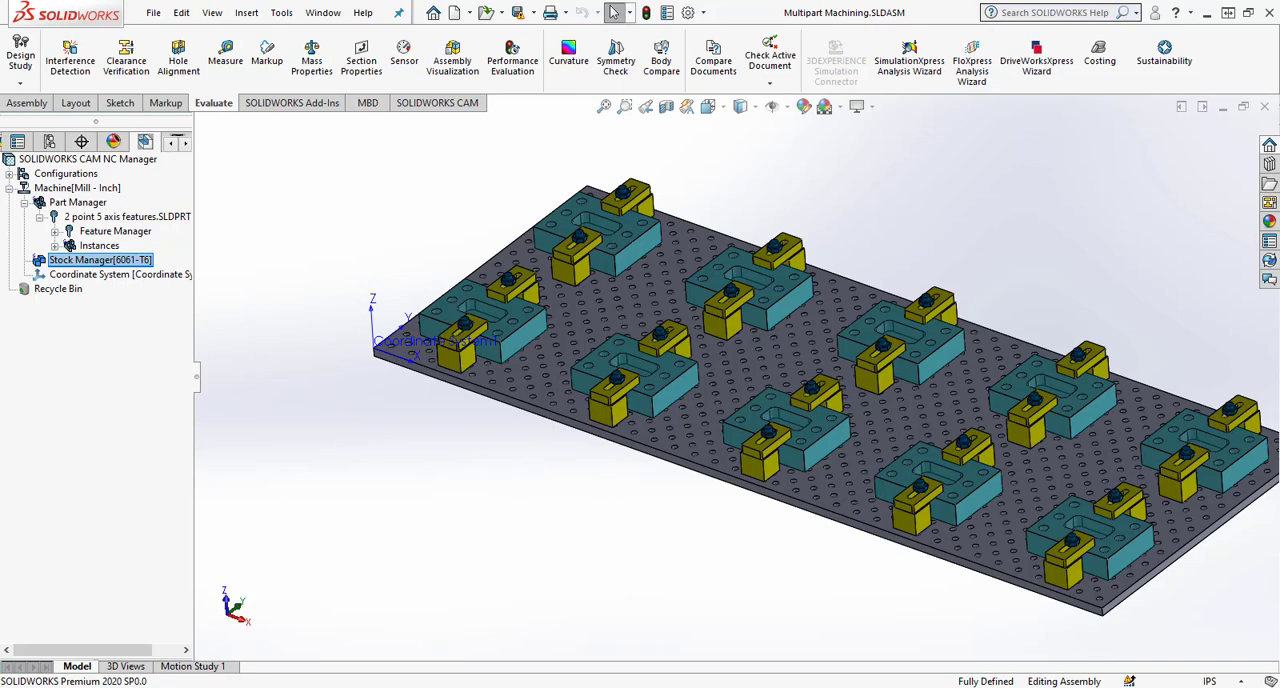
{"action": "right_click", "coordinate": [136, 270]}
{"action": "left_click", "coordinate": [175, 275]}
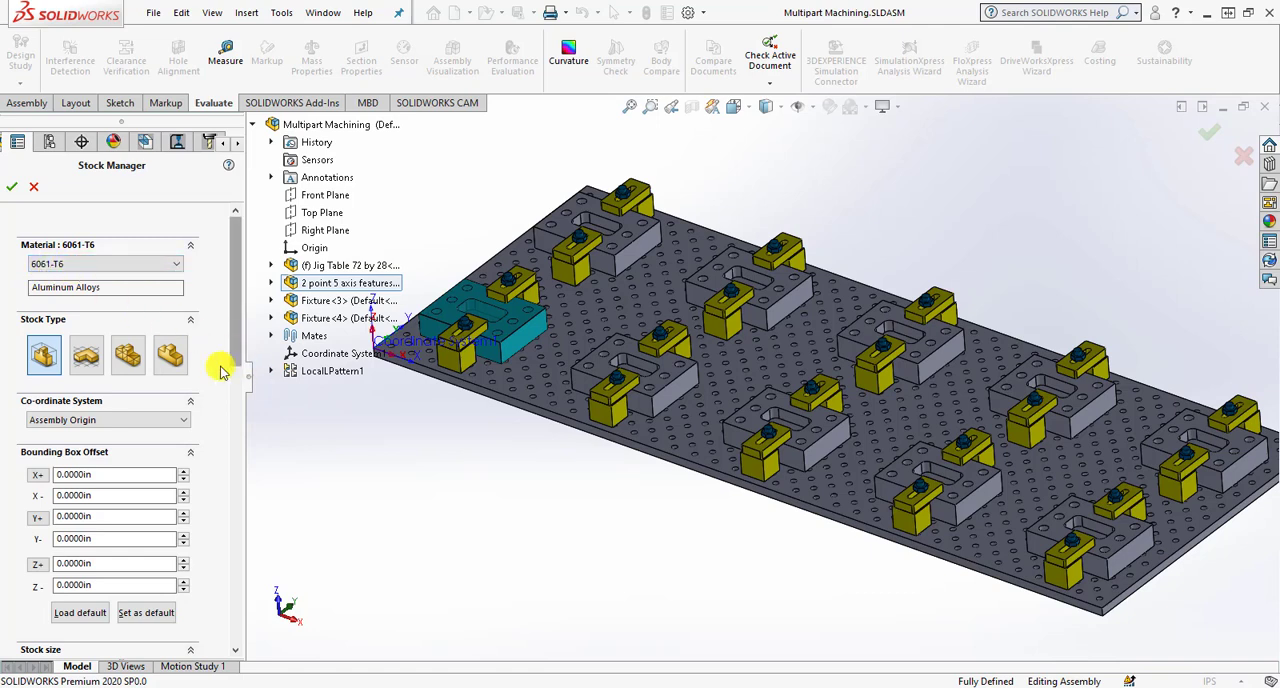
{"action": "scroll", "coordinate": [224, 350], "scroll_direction": "down", "scroll_amount": 5}
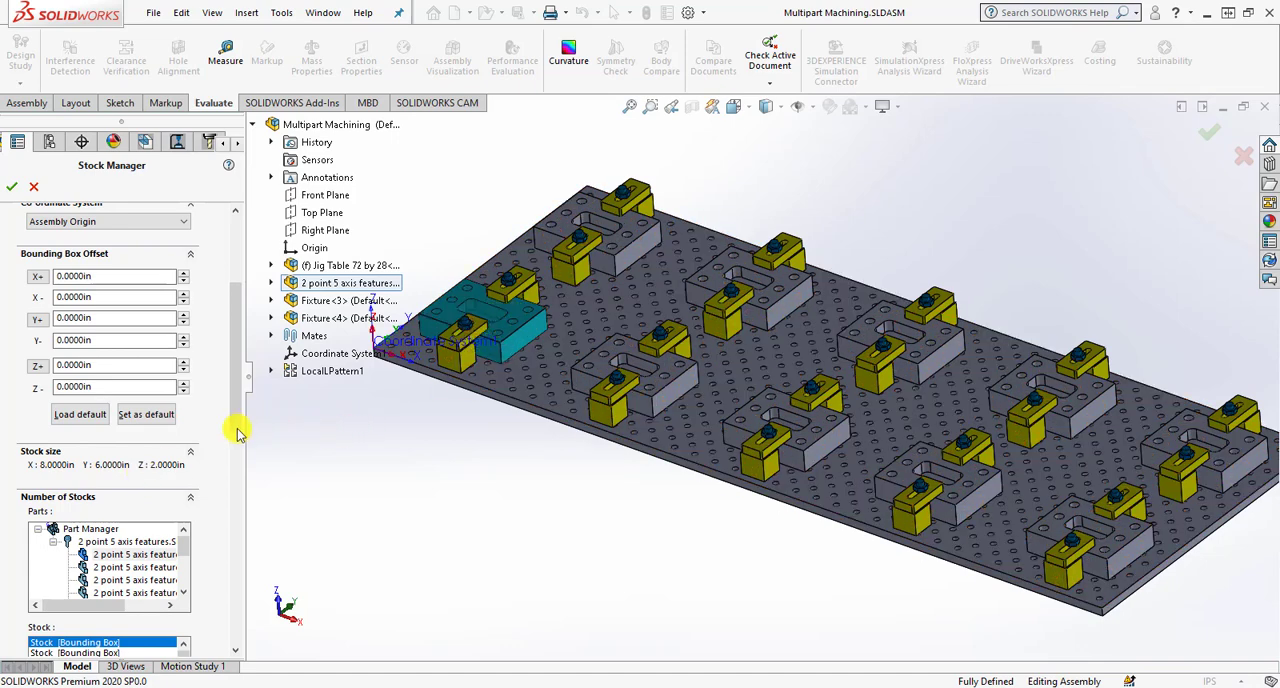
{"action": "left_click_drag", "start_coordinate": [236, 424], "coordinate": [248, 510]}
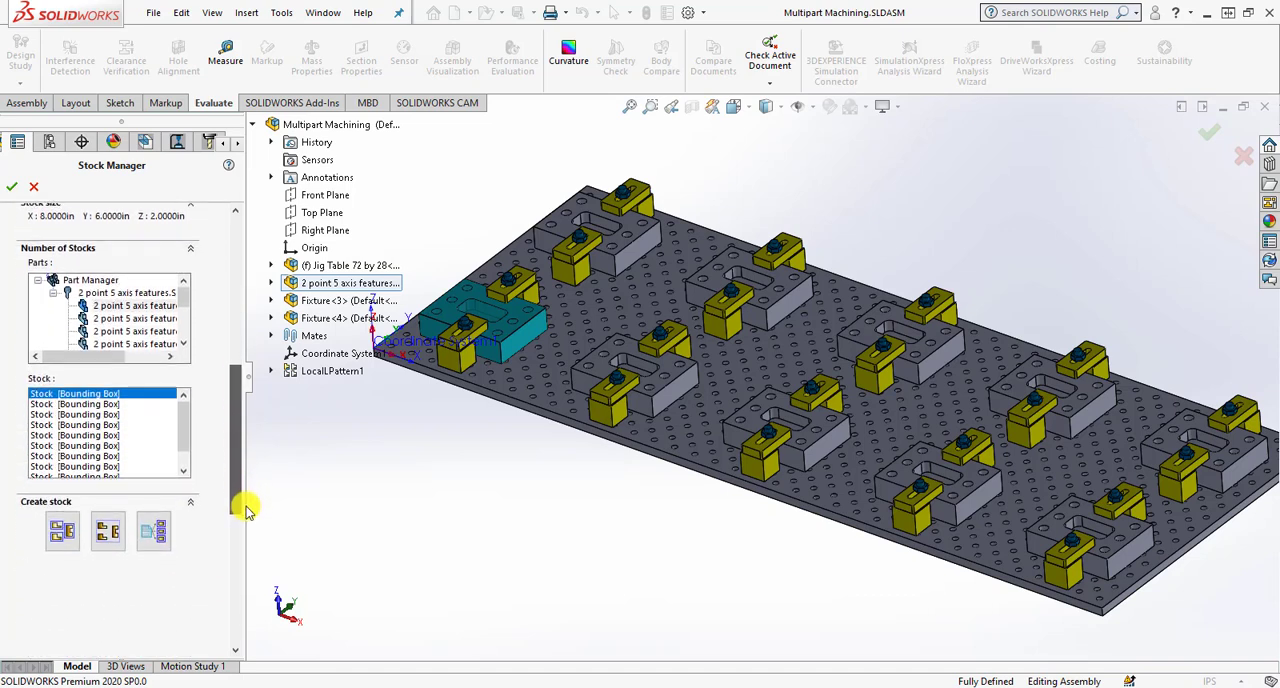
{"action": "left_click", "coordinate": [156, 528]}
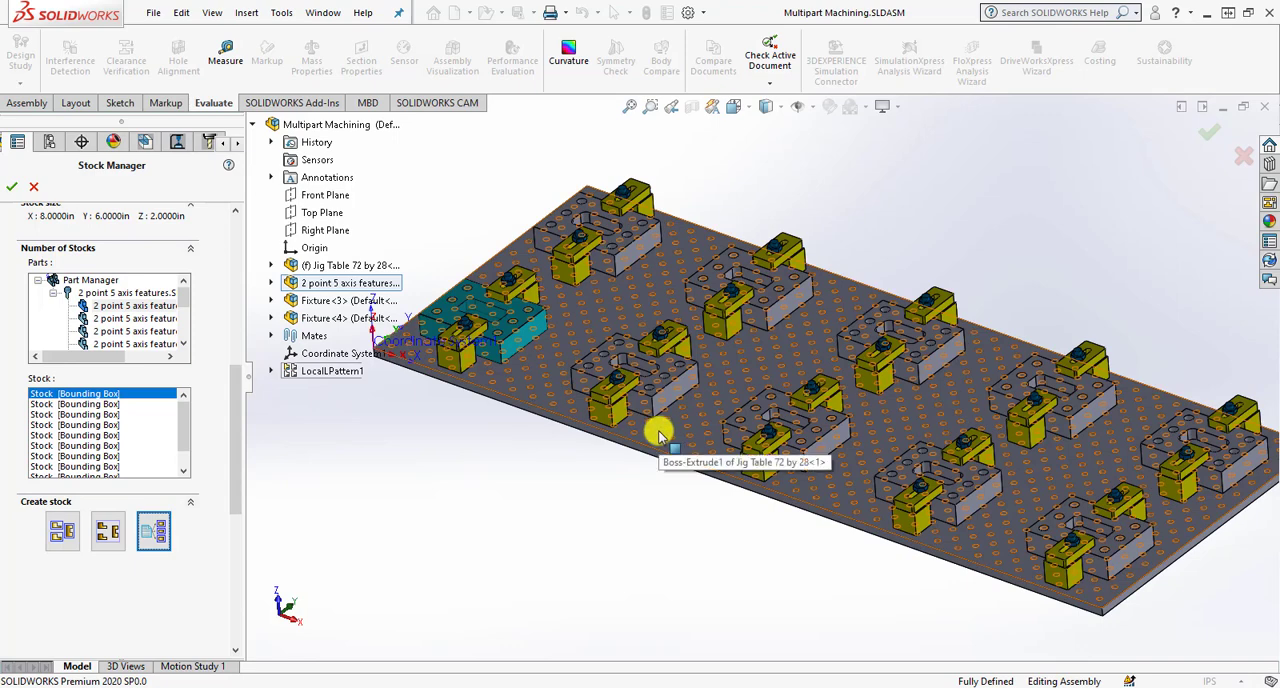
{"action": "left_click", "coordinate": [16, 187]}
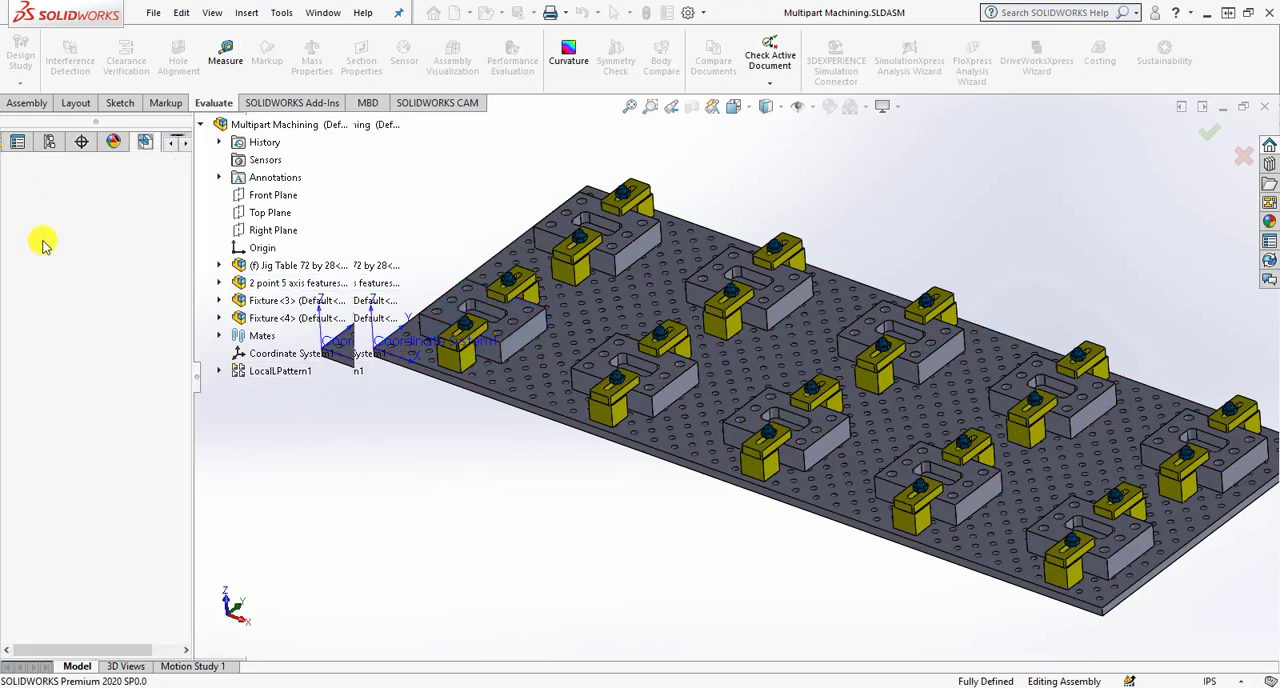
- Set the stock display for the parts to Shaded
{"action": "left_click", "coordinate": [128, 262]}
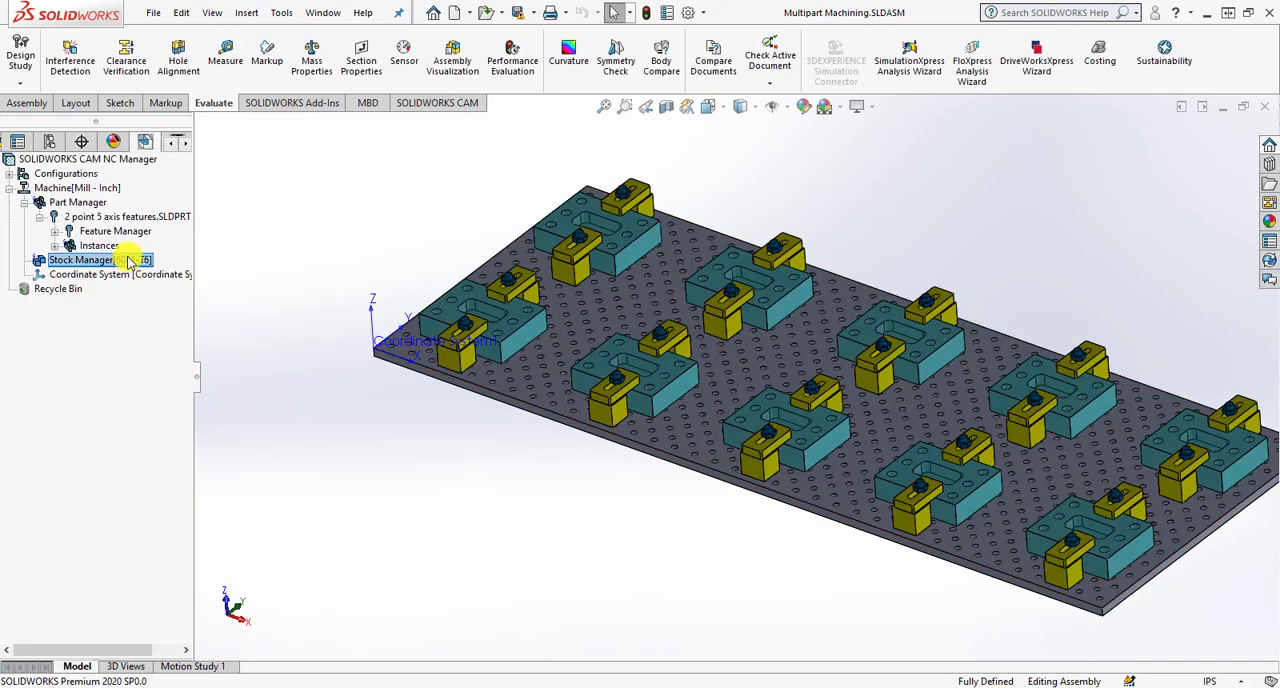
{"action": "right_click", "coordinate": [128, 262]}
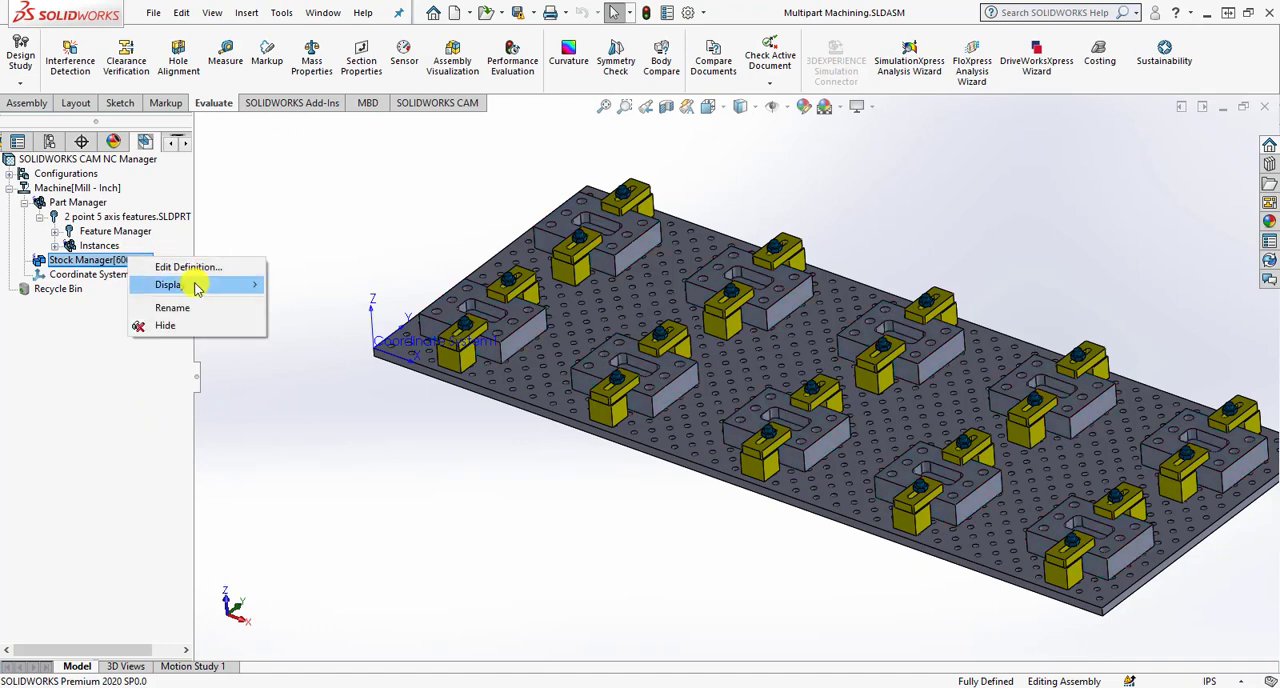
{"action": "mouse_move", "coordinate": [251, 284]}
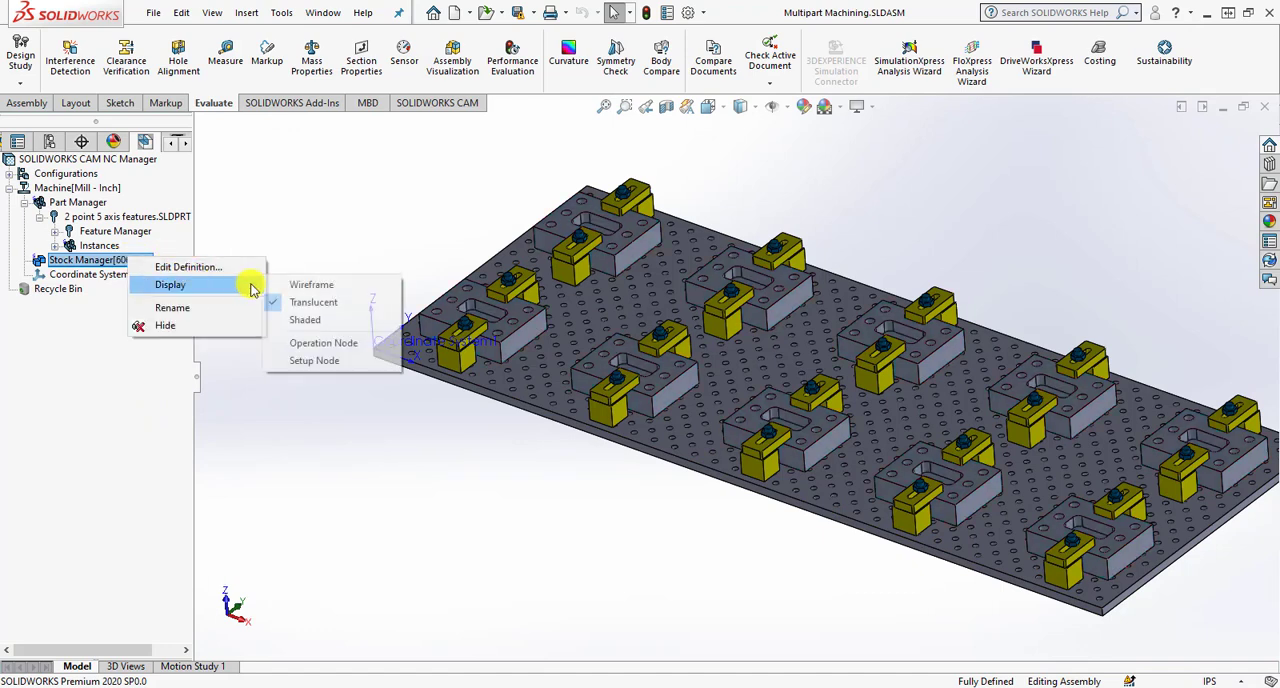
{"action": "left_click", "coordinate": [309, 321]}
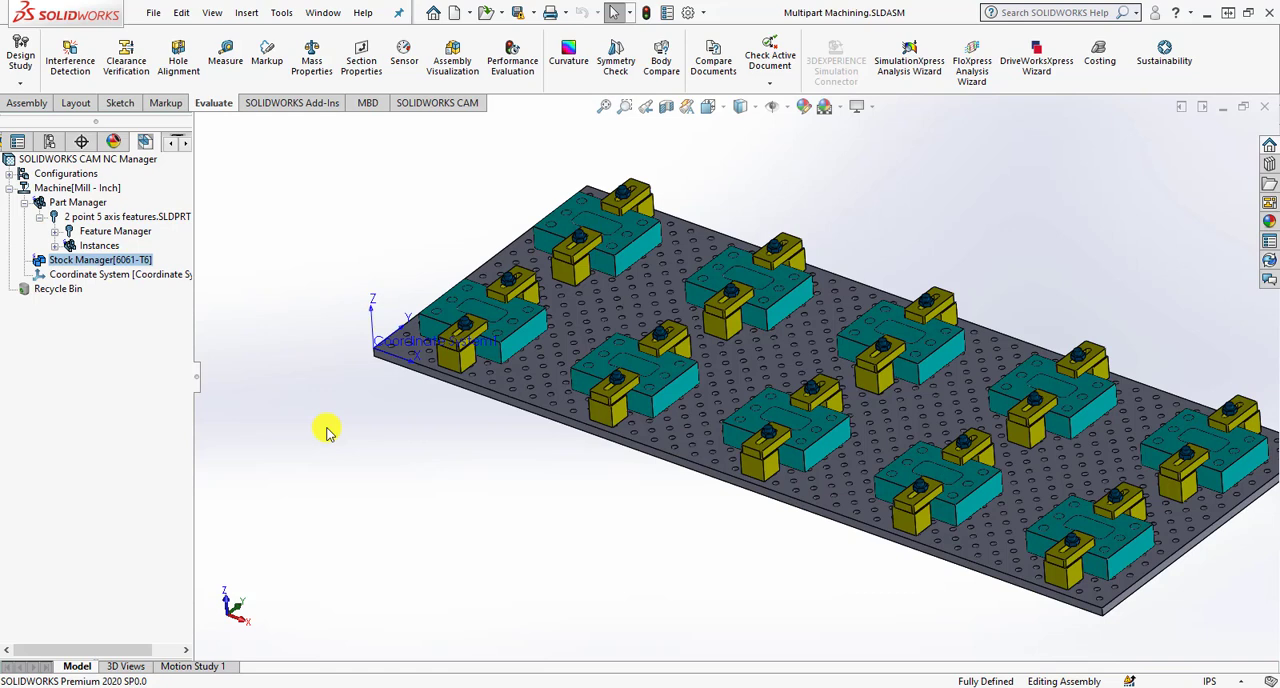
- Extract the machinable features of the parts and check where Setup1's origin lies on the jig table
{"action": "left_click", "coordinate": [422, 104]}
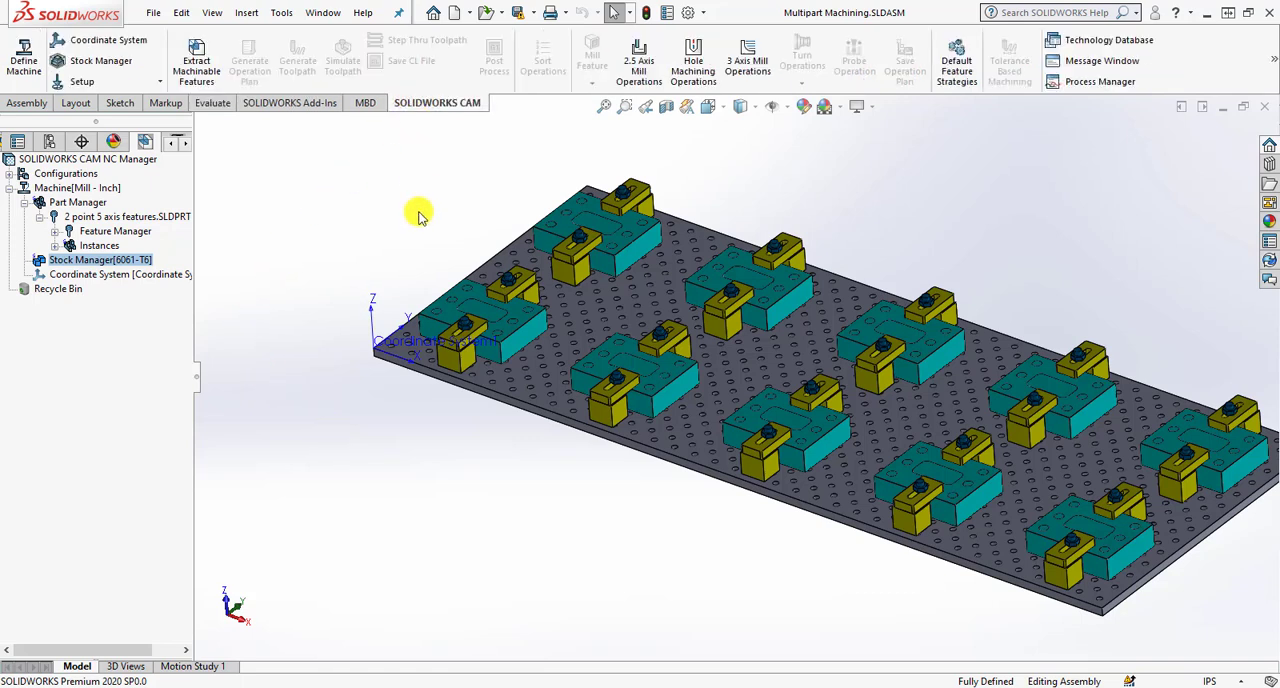
{"action": "left_click", "coordinate": [198, 87]}
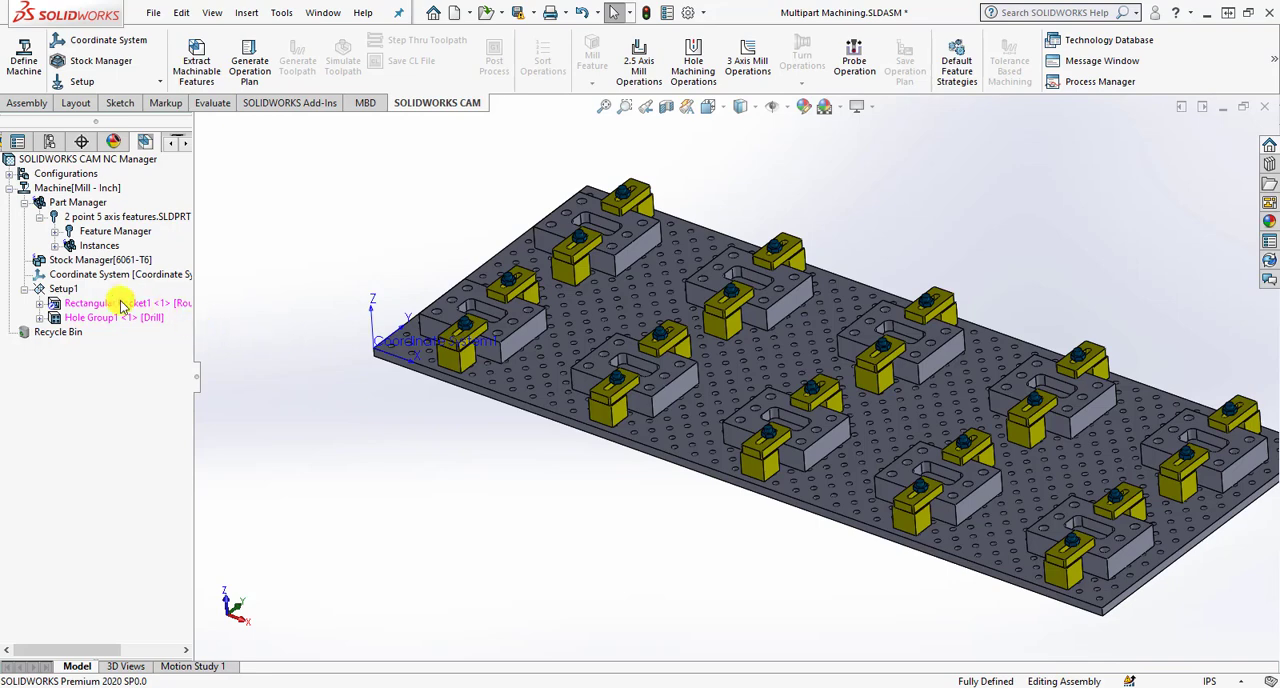
{"action": "left_click", "coordinate": [63, 289]}
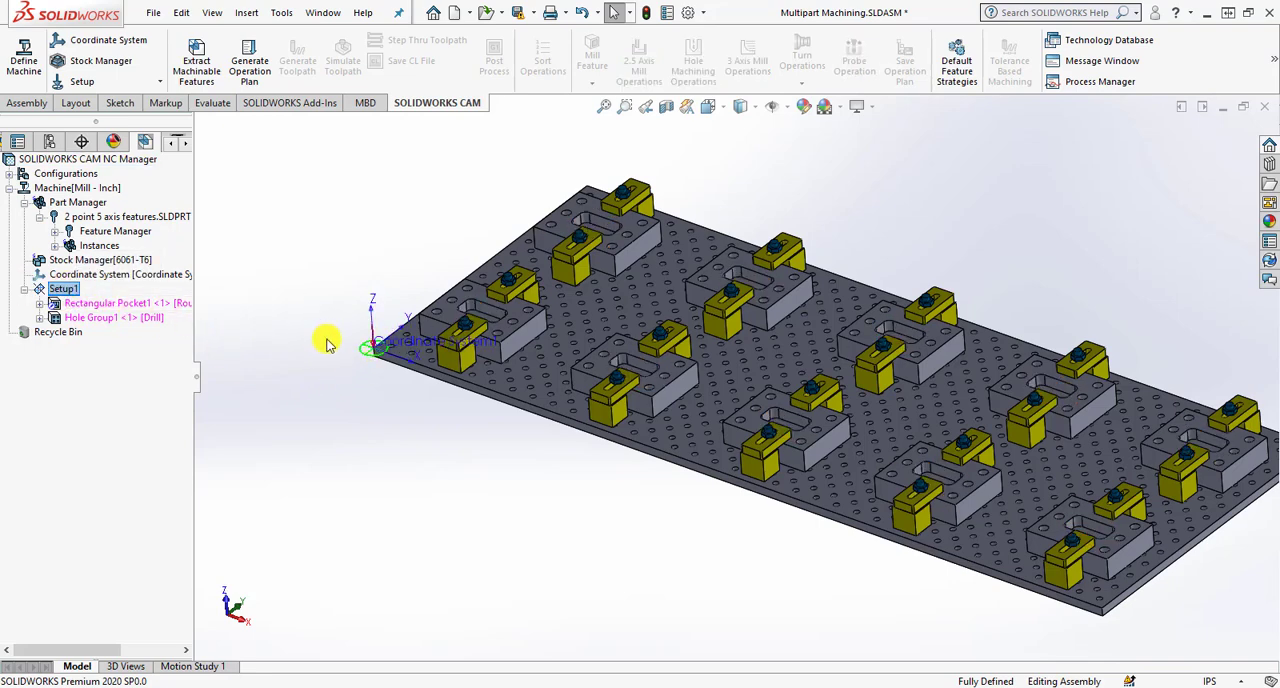
{"action": "scroll", "coordinate": [400, 350], "scroll_direction": "down", "scroll_amount": 5}
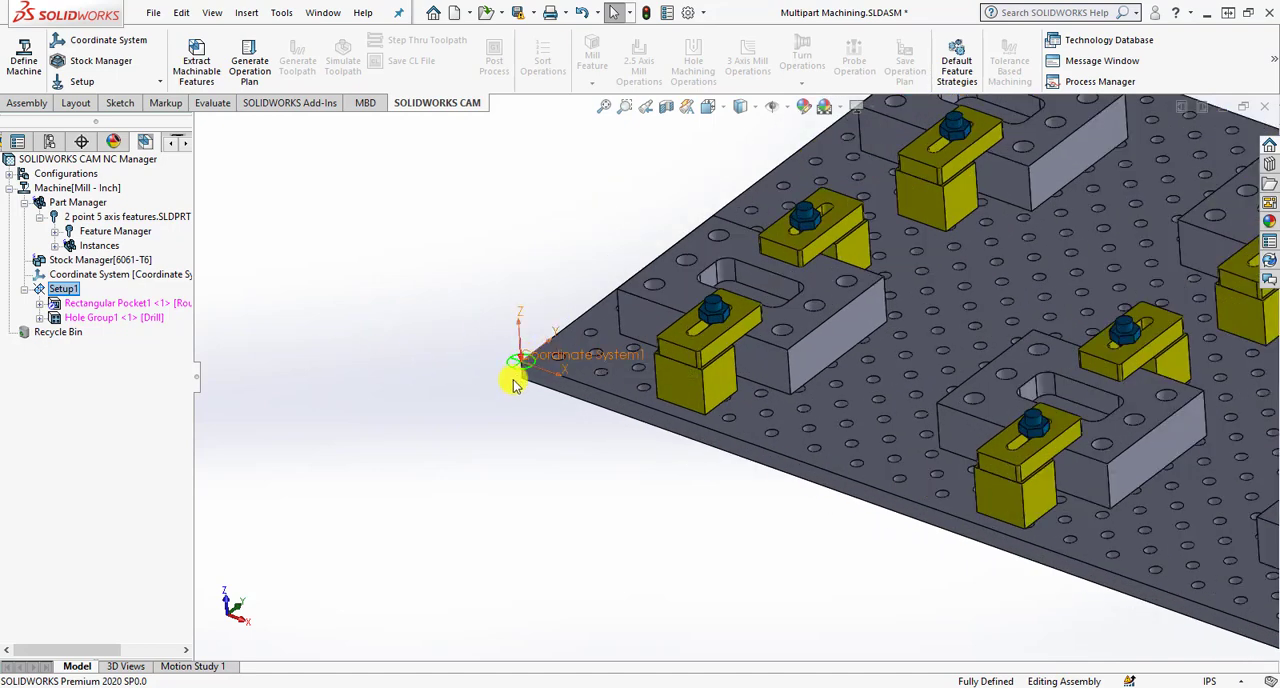
{"action": "scroll", "coordinate": [606, 374], "scroll_direction": "up", "scroll_amount": 5}
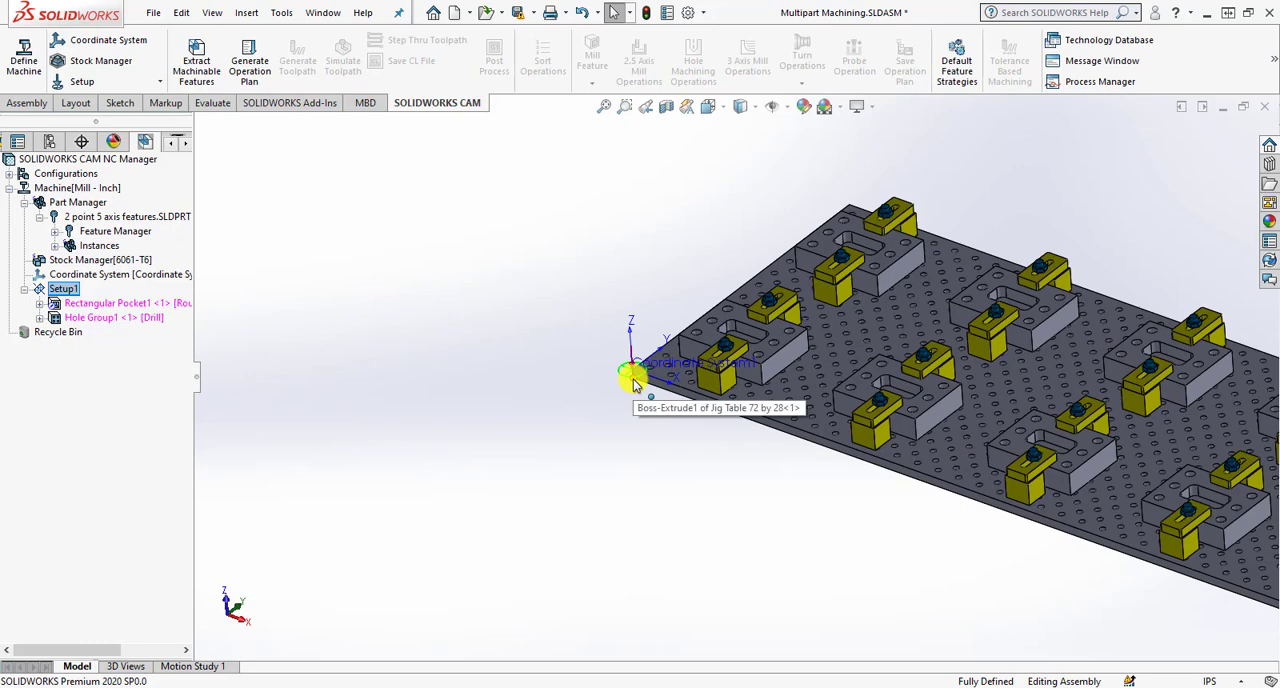
{"action": "scroll", "coordinate": [665, 371], "scroll_direction": "up", "scroll_amount": 3}
{"action": "scroll", "coordinate": [885, 375], "scroll_direction": "down", "scroll_amount": 4}
{"action": "scroll", "coordinate": [900, 400], "scroll_direction": "up", "scroll_amount": 2}
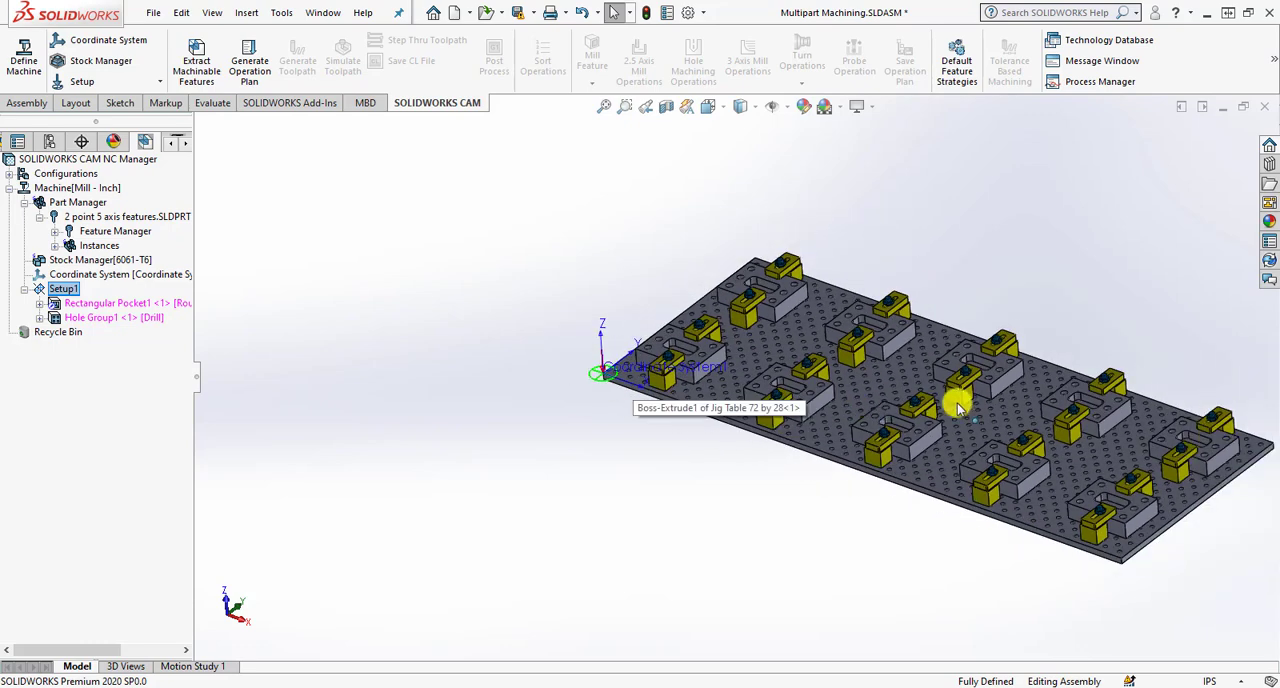
{"action": "scroll", "coordinate": [800, 385], "scroll_direction": "down", "scroll_amount": 4}
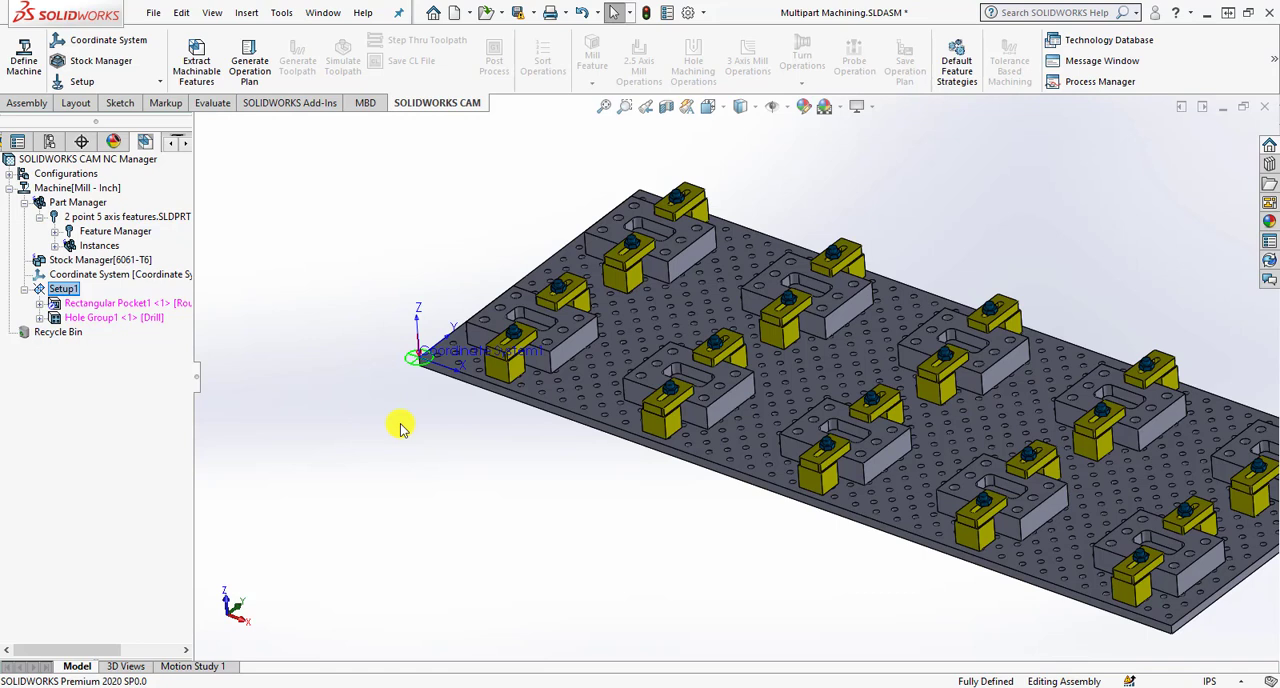
- Generate the operation plan for the extracted pocket and hole features, then generate the toolpaths for its operations
{"action": "left_click", "coordinate": [249, 76]}
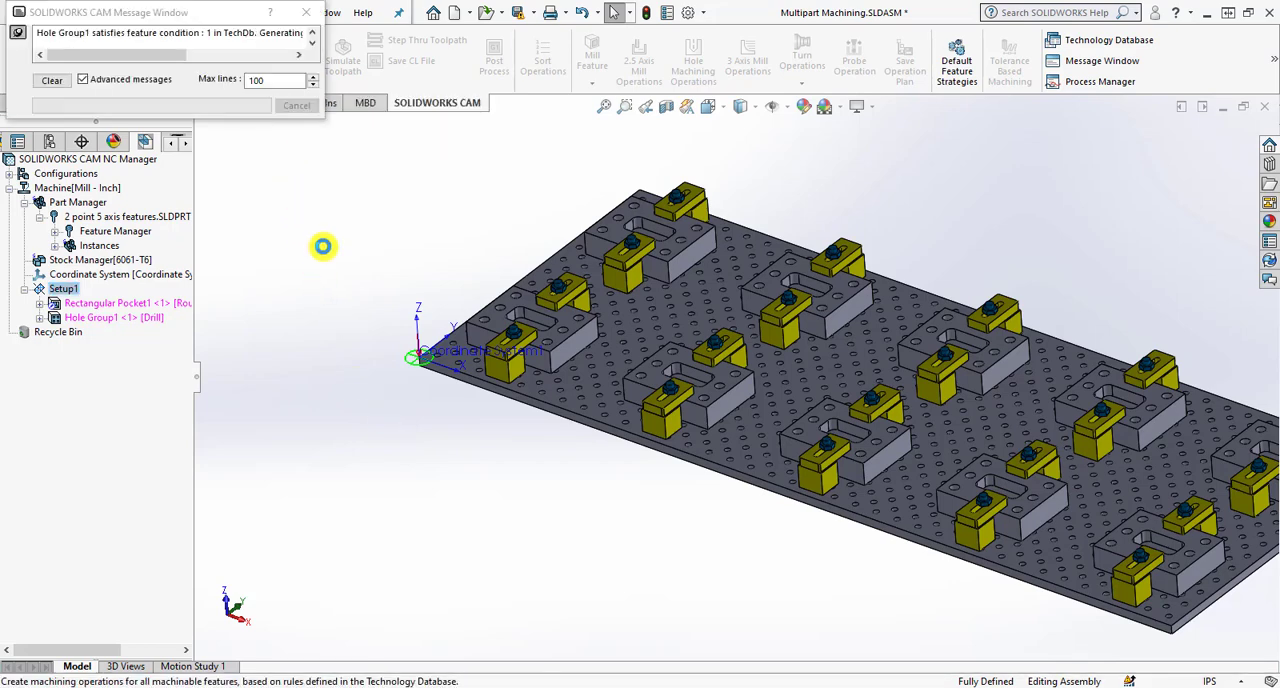
{"action": "mouse_move", "coordinate": [138, 305]}
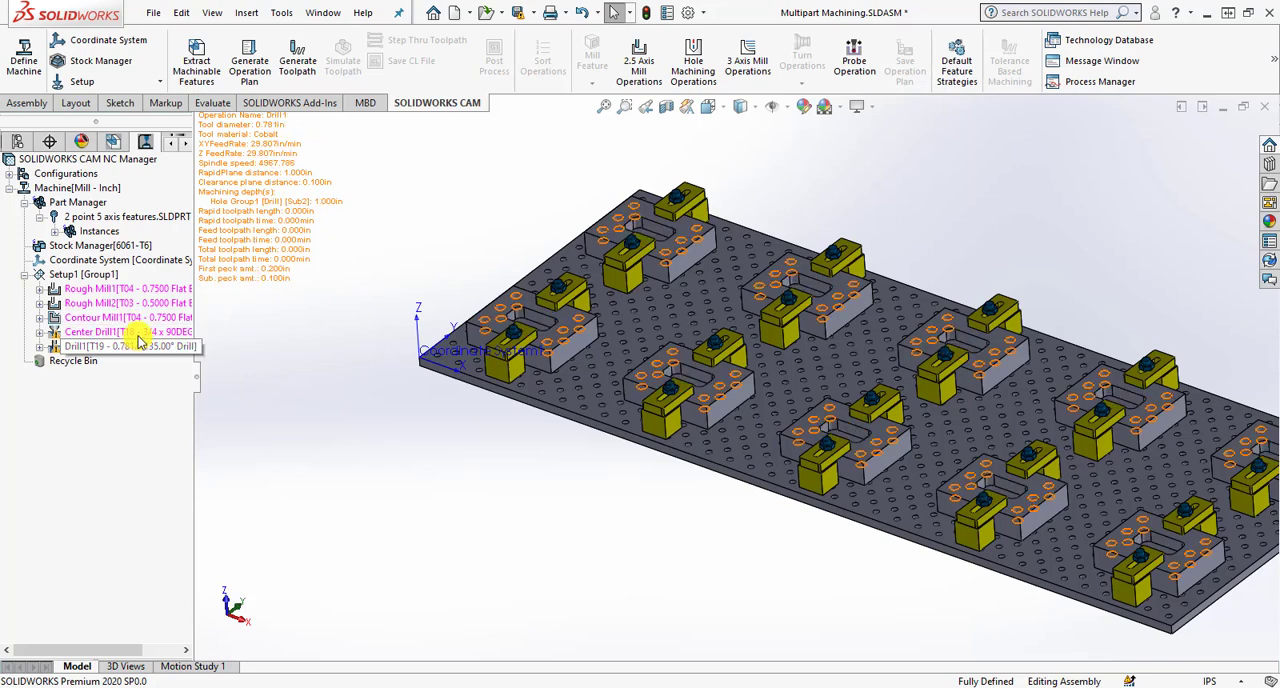
{"action": "mouse_move", "coordinate": [138, 350]}
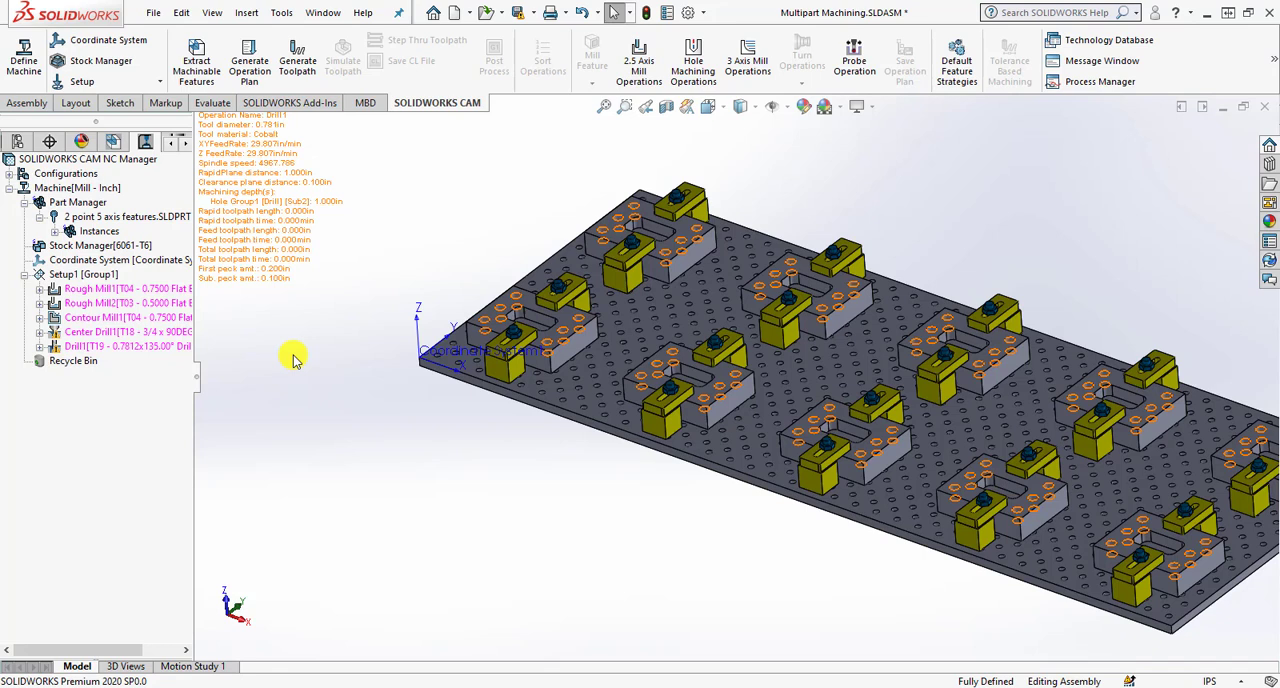
{"action": "left_click", "coordinate": [287, 62]}
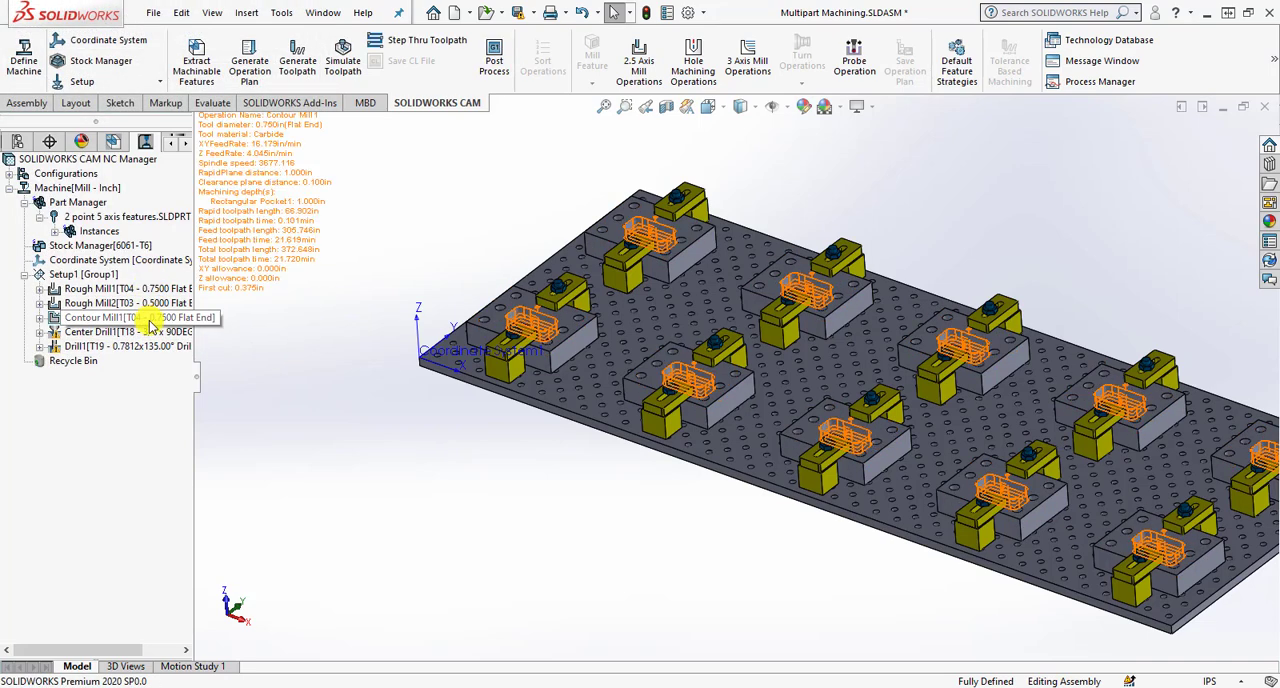
- Examine the toolpaths of Rough Mill1, Rough Mill2, Contour Mill1, Center Drill1 and Drill1 on the patterned parts
{"action": "left_click", "coordinate": [148, 289]}
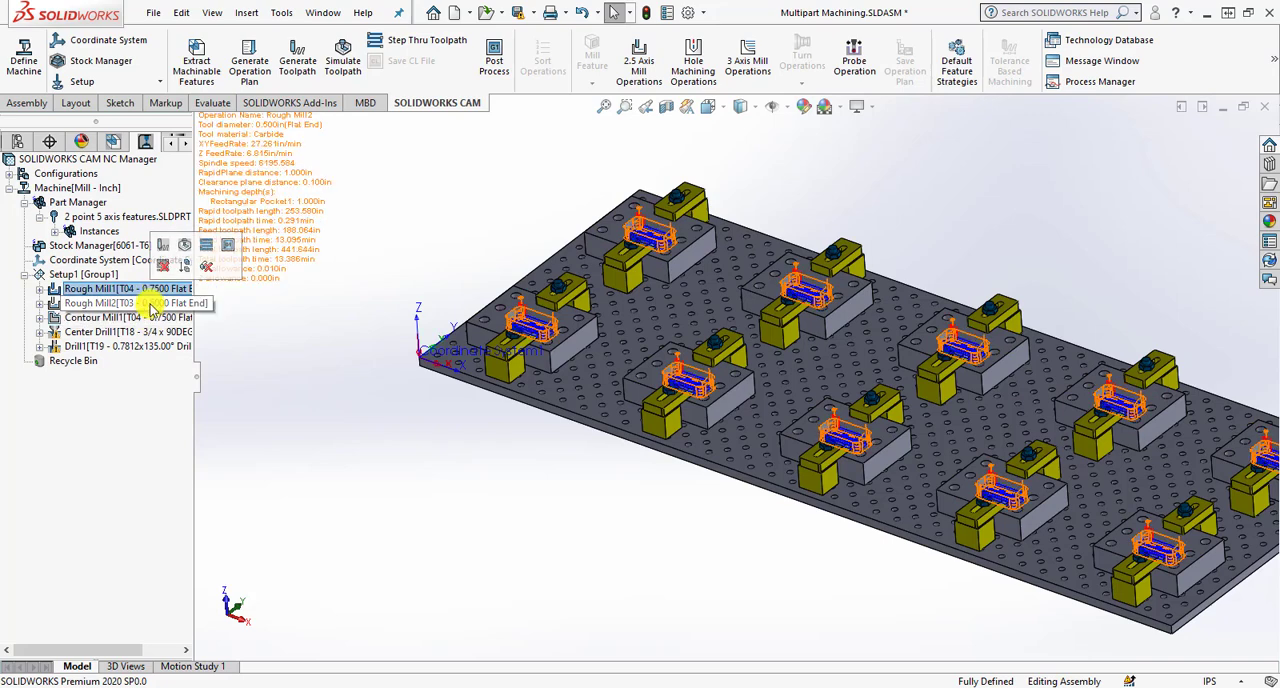
{"action": "left_click", "coordinate": [147, 322]}
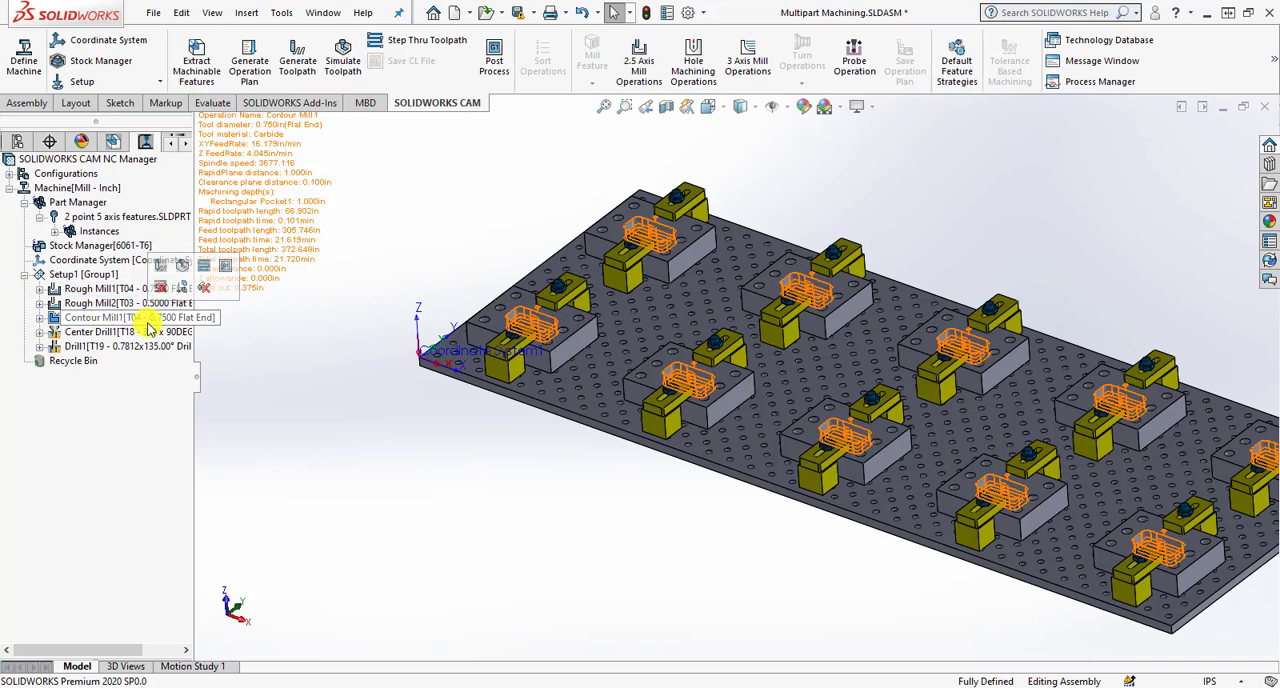
{"action": "left_click", "coordinate": [125, 290]}
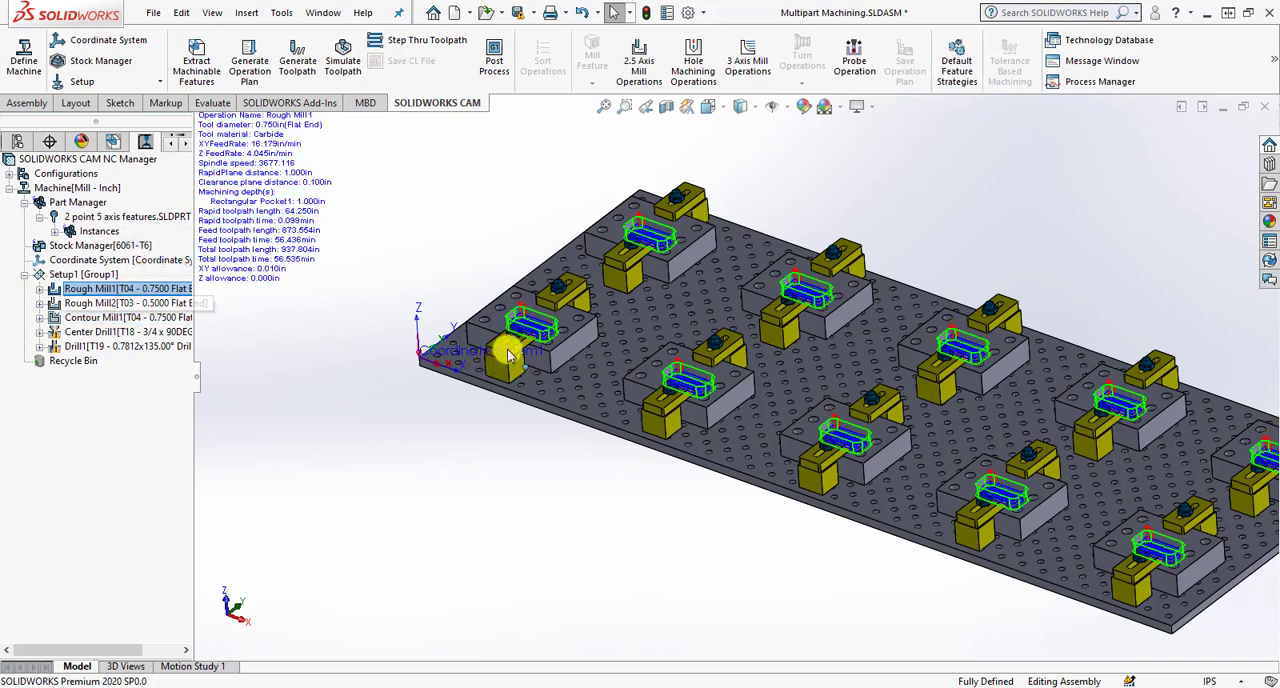
{"action": "scroll", "coordinate": [495, 345], "scroll_direction": "down", "scroll_amount": 3}
{"action": "left_click", "coordinate": [83, 303]}
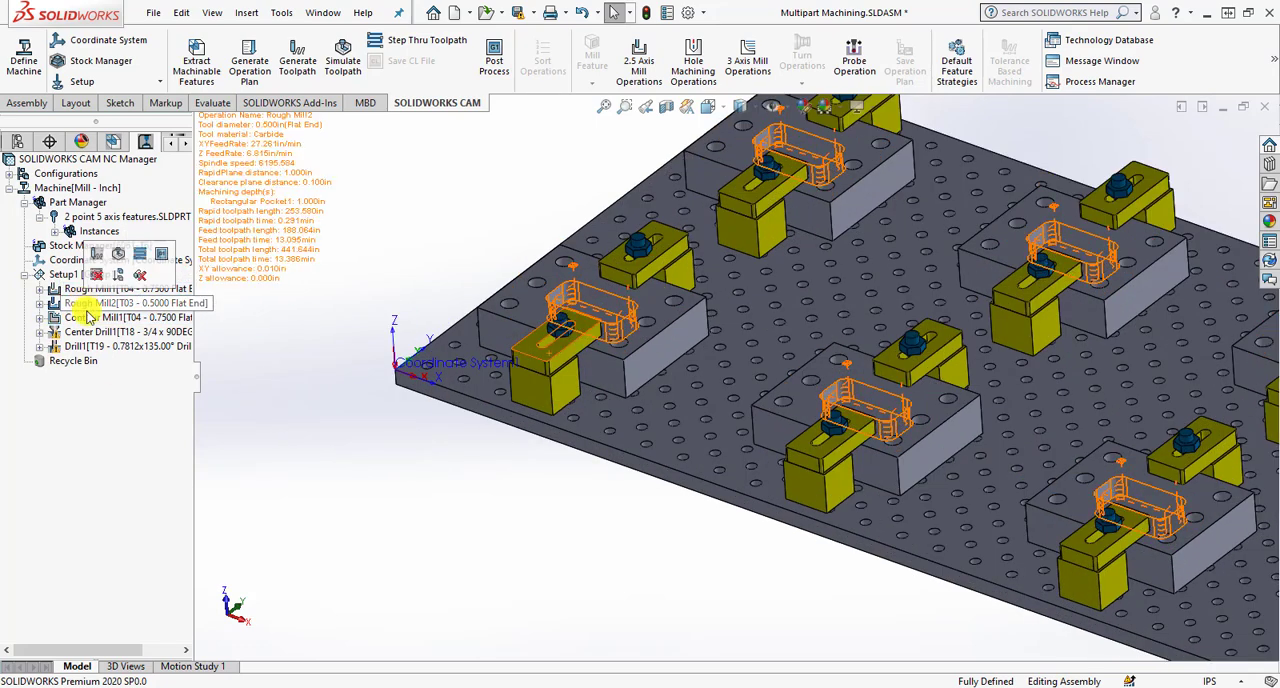
{"action": "left_click", "coordinate": [88, 315]}
{"action": "left_click", "coordinate": [89, 331]}
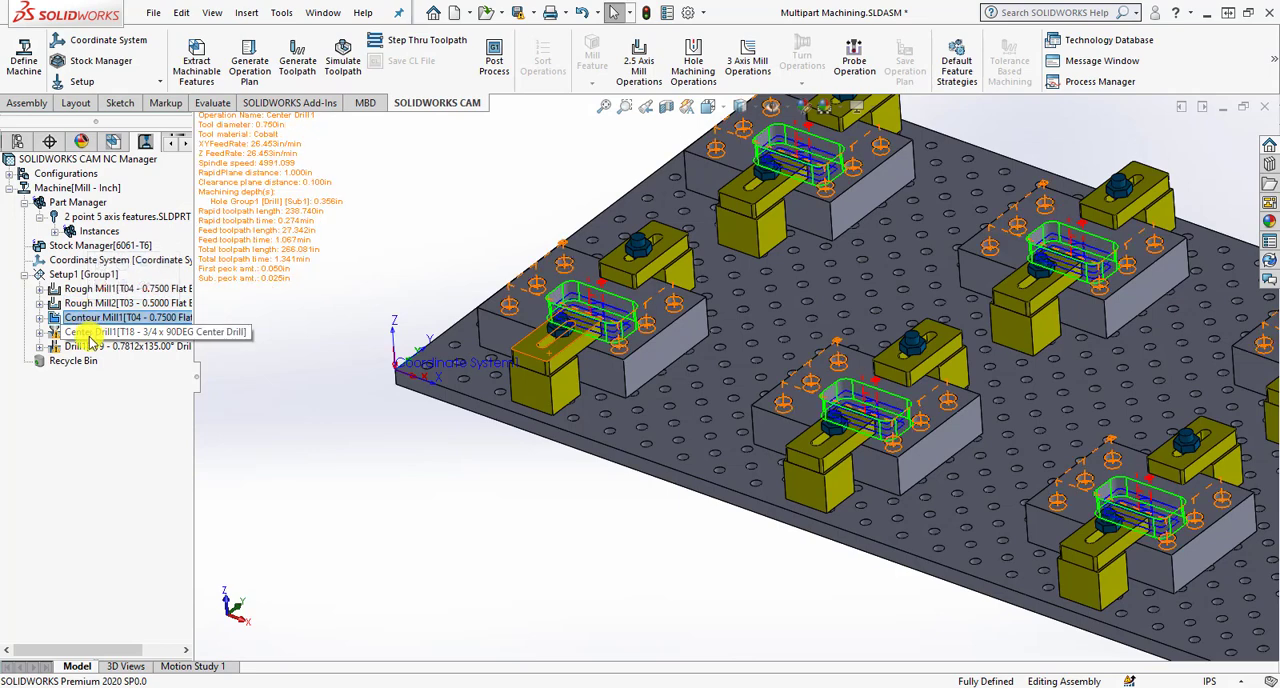
{"action": "left_click", "coordinate": [90, 345]}
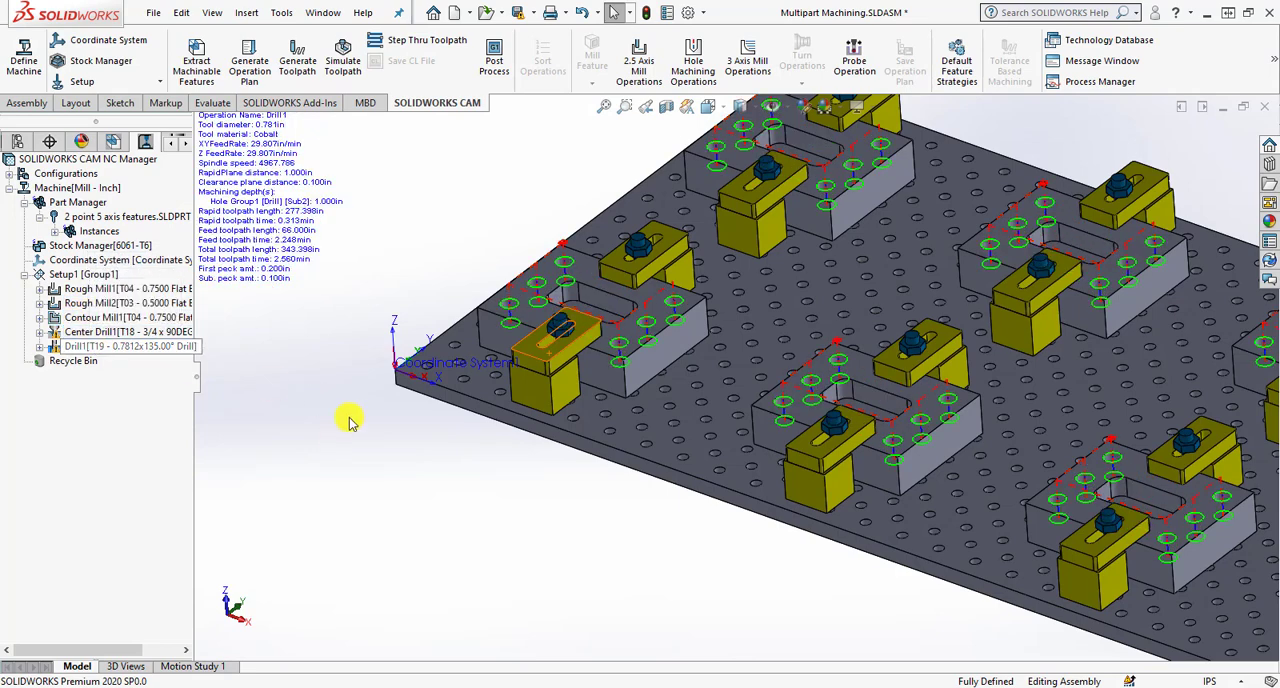
- Check the output origin, setup origin and offset settings in the definition of Setup1
{"action": "scroll", "coordinate": [352, 420], "scroll_direction": "up", "scroll_amount": 4}
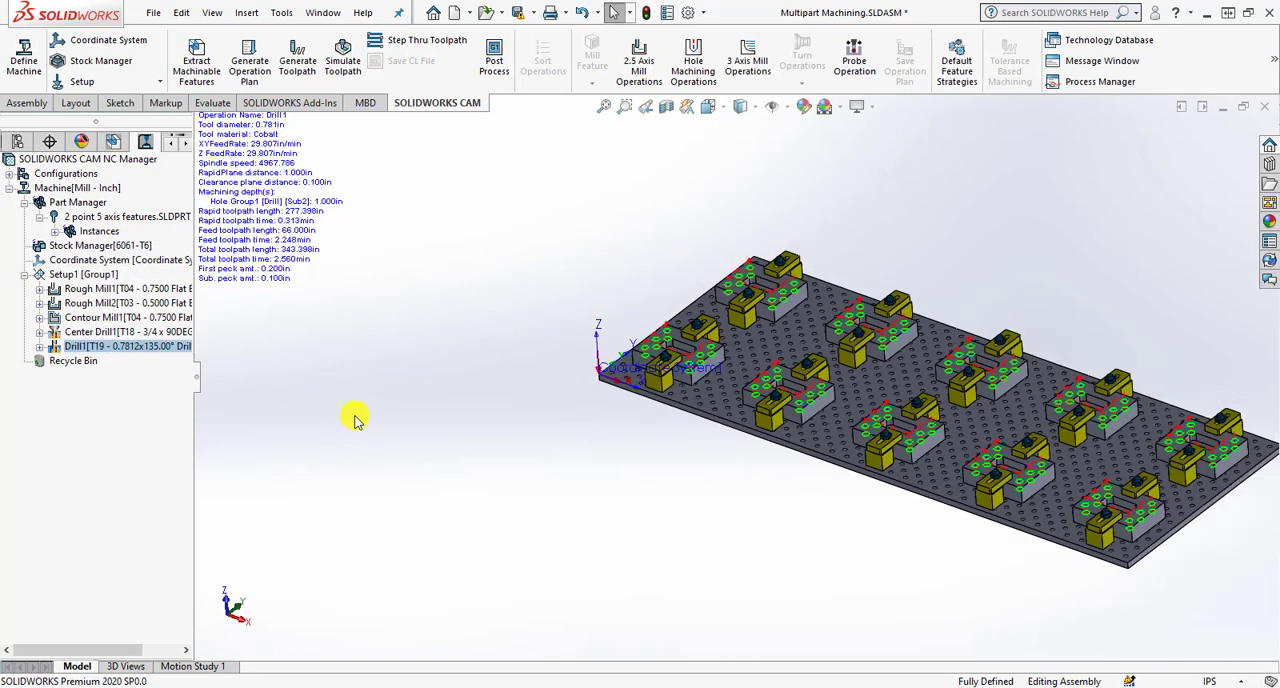
{"action": "scroll", "coordinate": [846, 408], "scroll_direction": "down", "scroll_amount": 2}
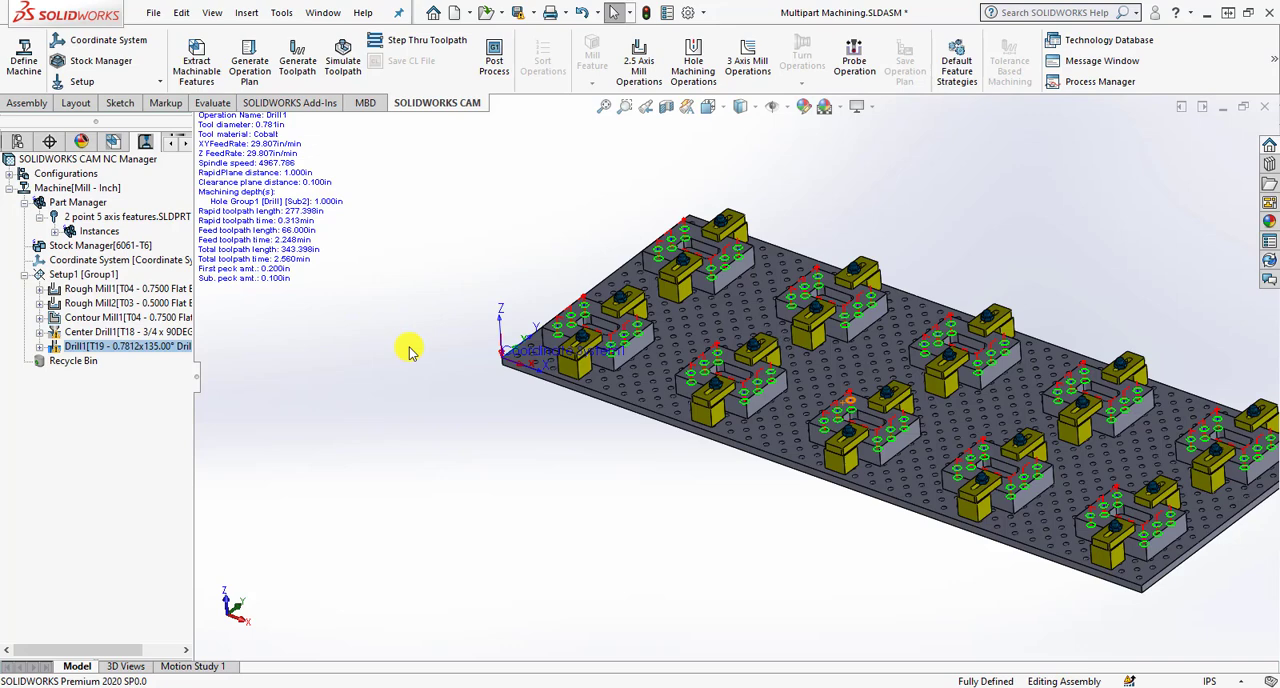
{"action": "left_click", "coordinate": [106, 276]}
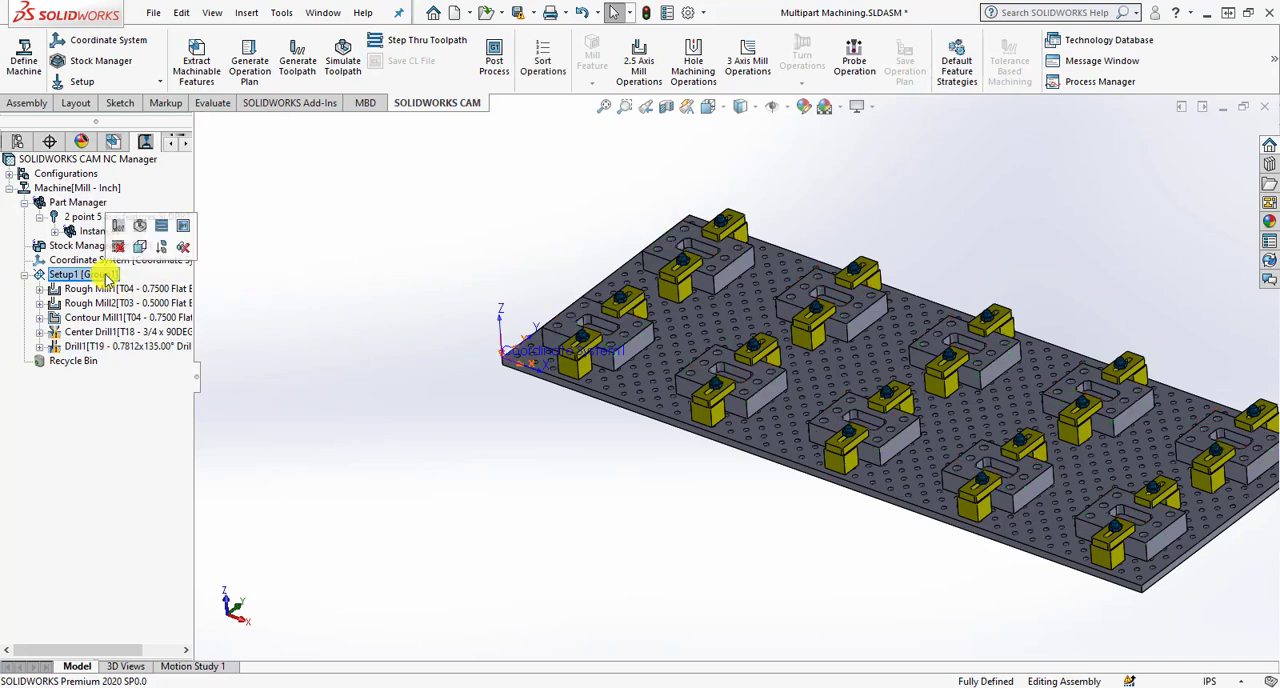
{"action": "right_click", "coordinate": [106, 276]}
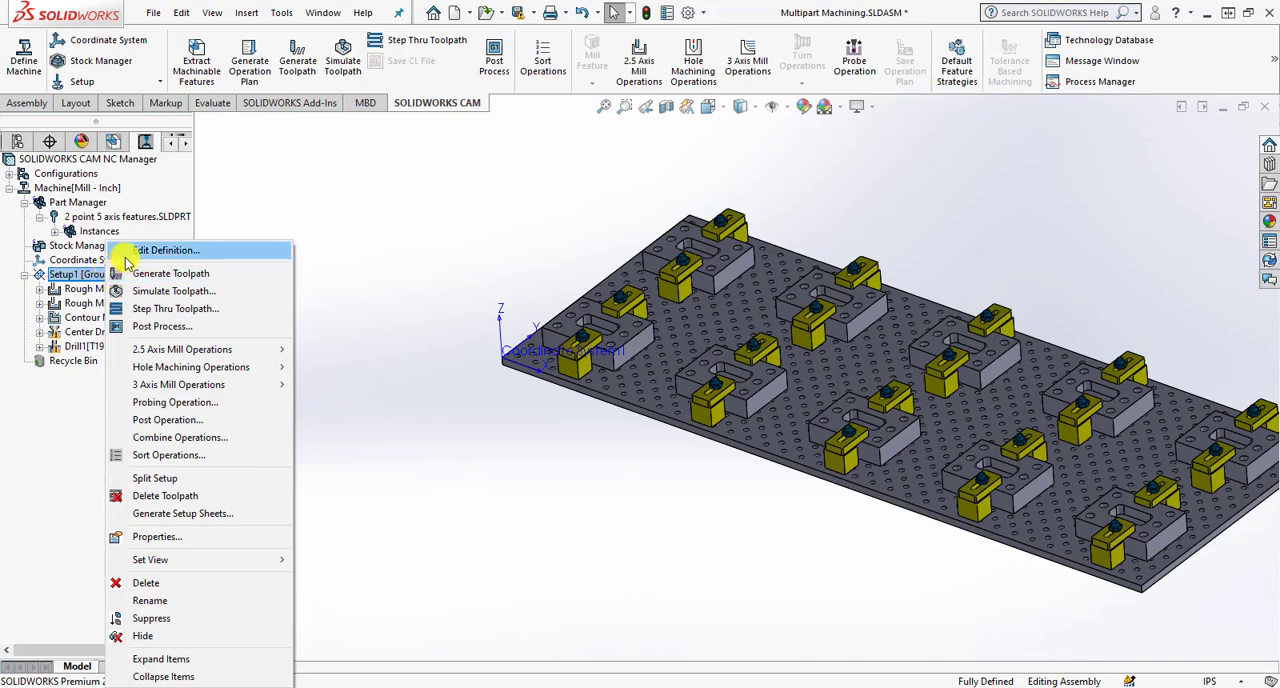
{"action": "left_click", "coordinate": [270, 250]}
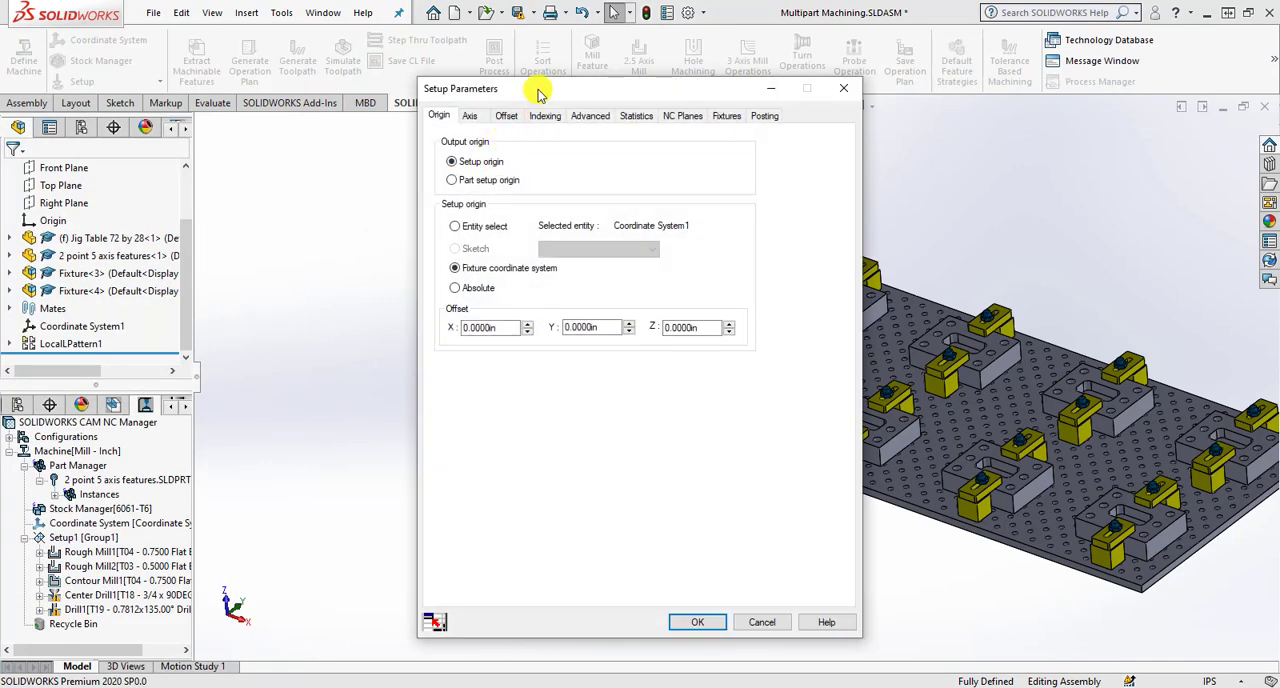
{"action": "left_click_drag", "start_coordinate": [525, 89], "coordinate": [915, 69]}
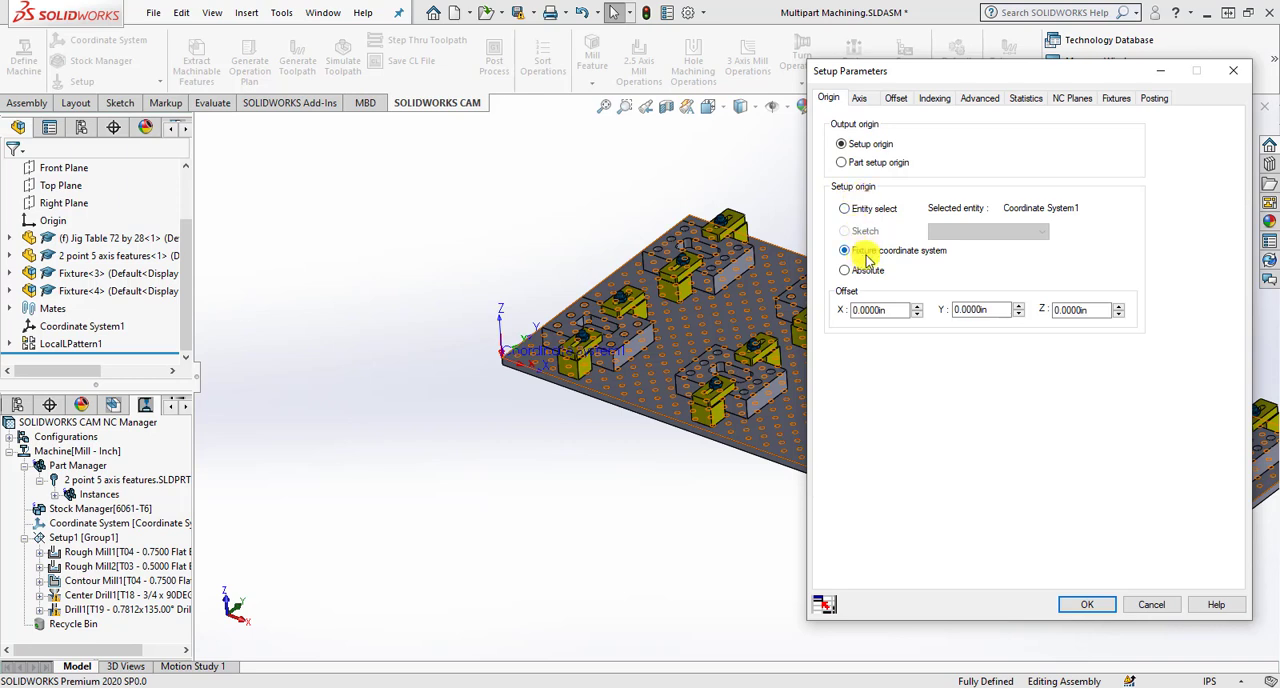
{"action": "left_click", "coordinate": [872, 312]}
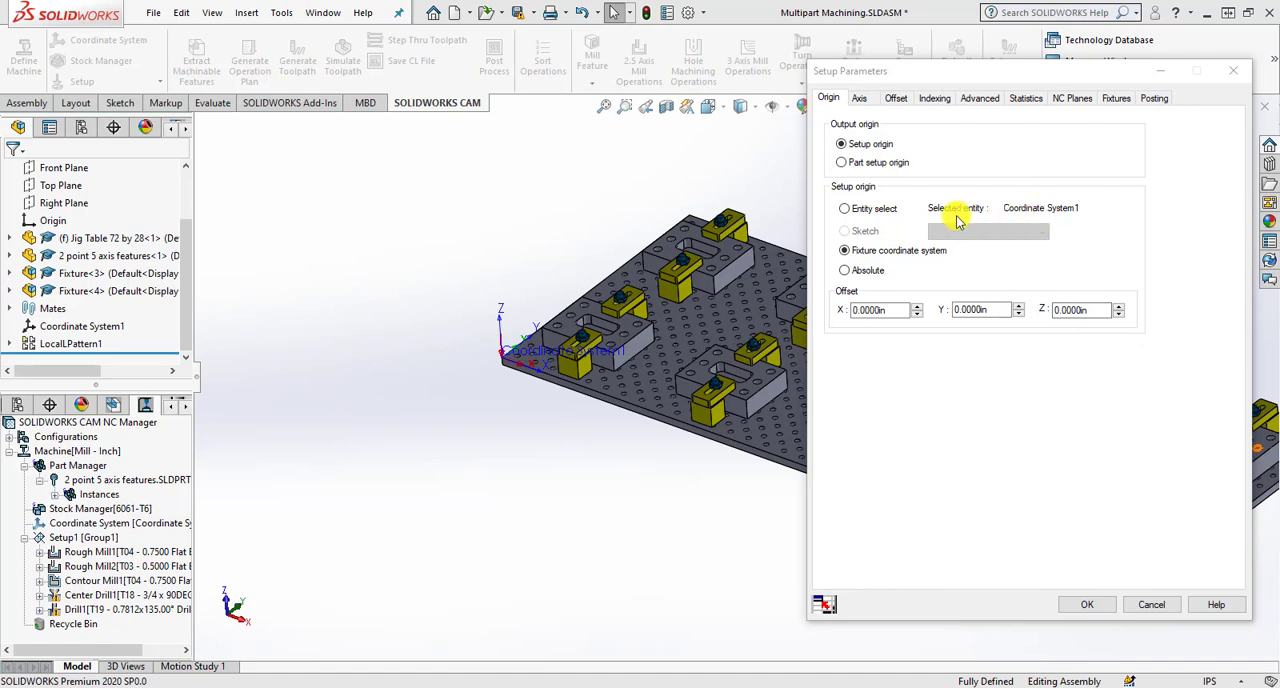
{"action": "left_click_drag", "start_coordinate": [1007, 208], "coordinate": [1088, 208]}
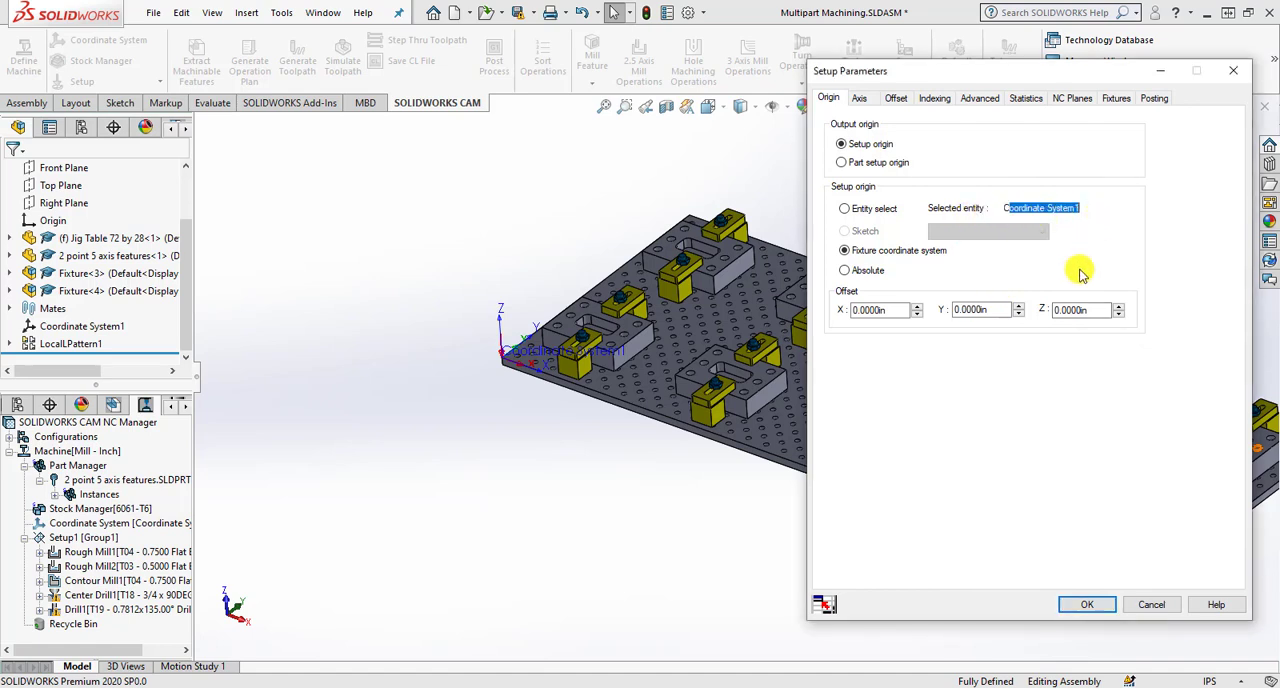
{"action": "left_click", "coordinate": [911, 260]}
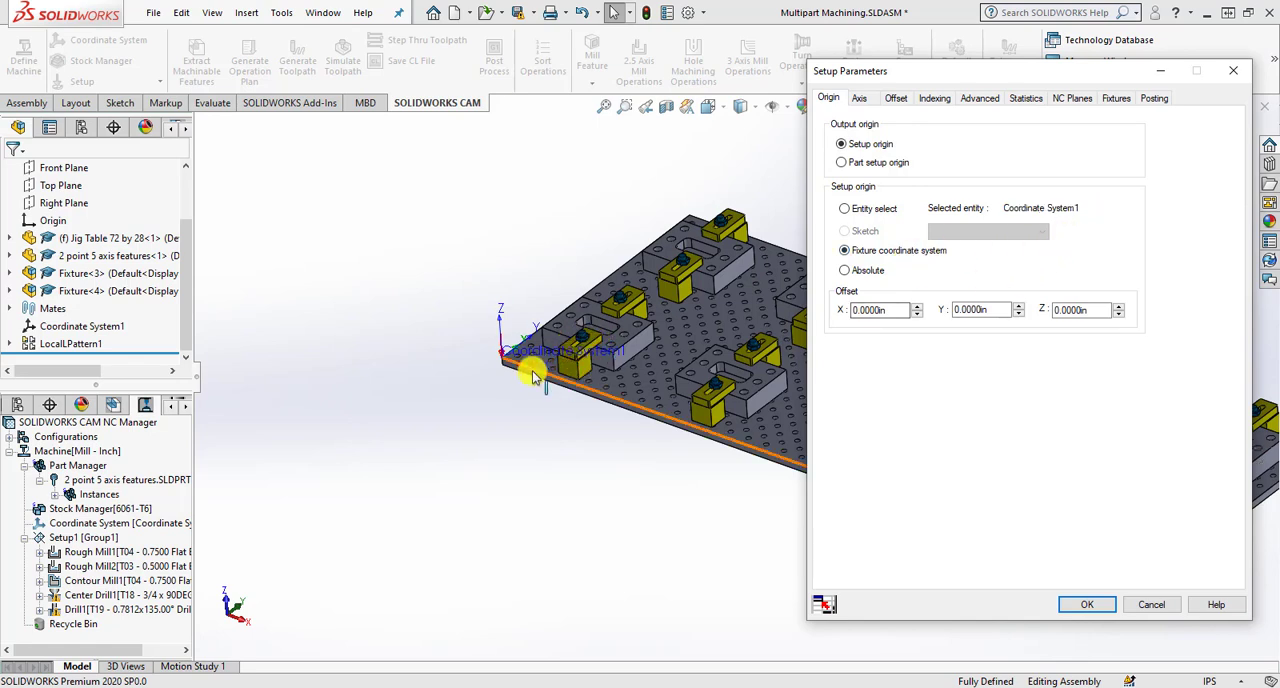
{"action": "left_click", "coordinate": [1088, 604]}
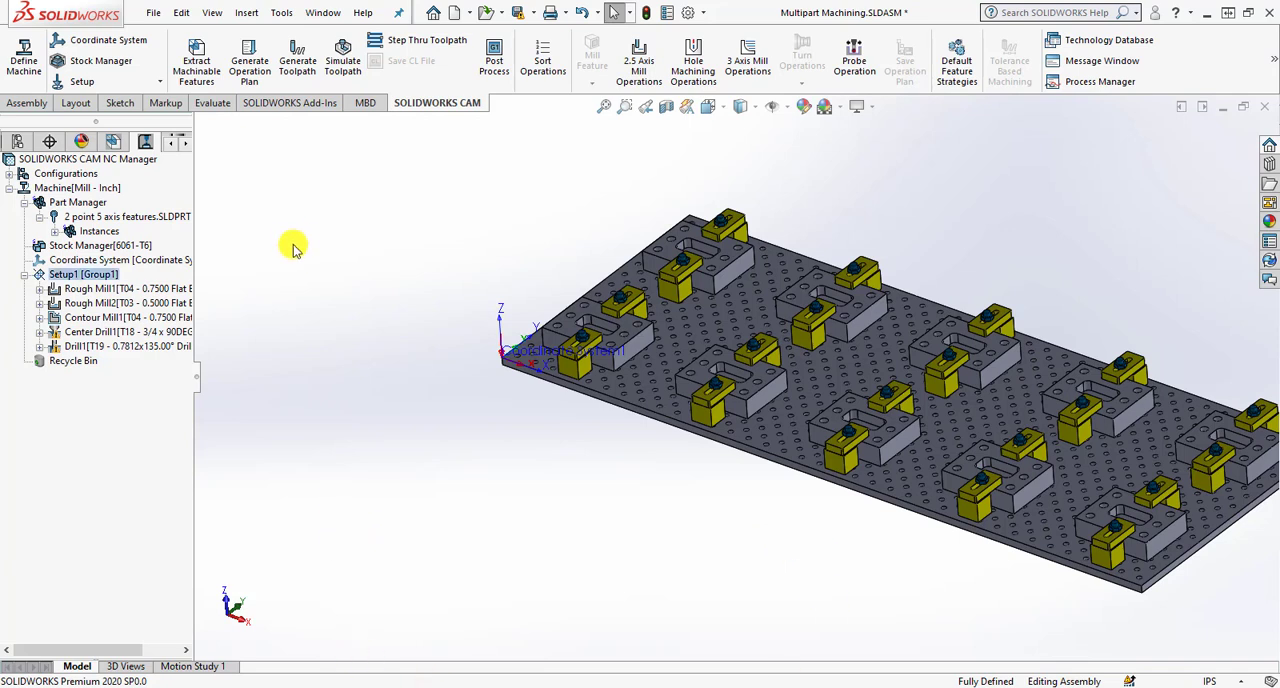
- Add the jig table, Fixture<3> and Fixture<4> as fixtures in the parameters of Setup1
{"action": "right_click", "coordinate": [104, 276]}
{"action": "left_click", "coordinate": [165, 250]}
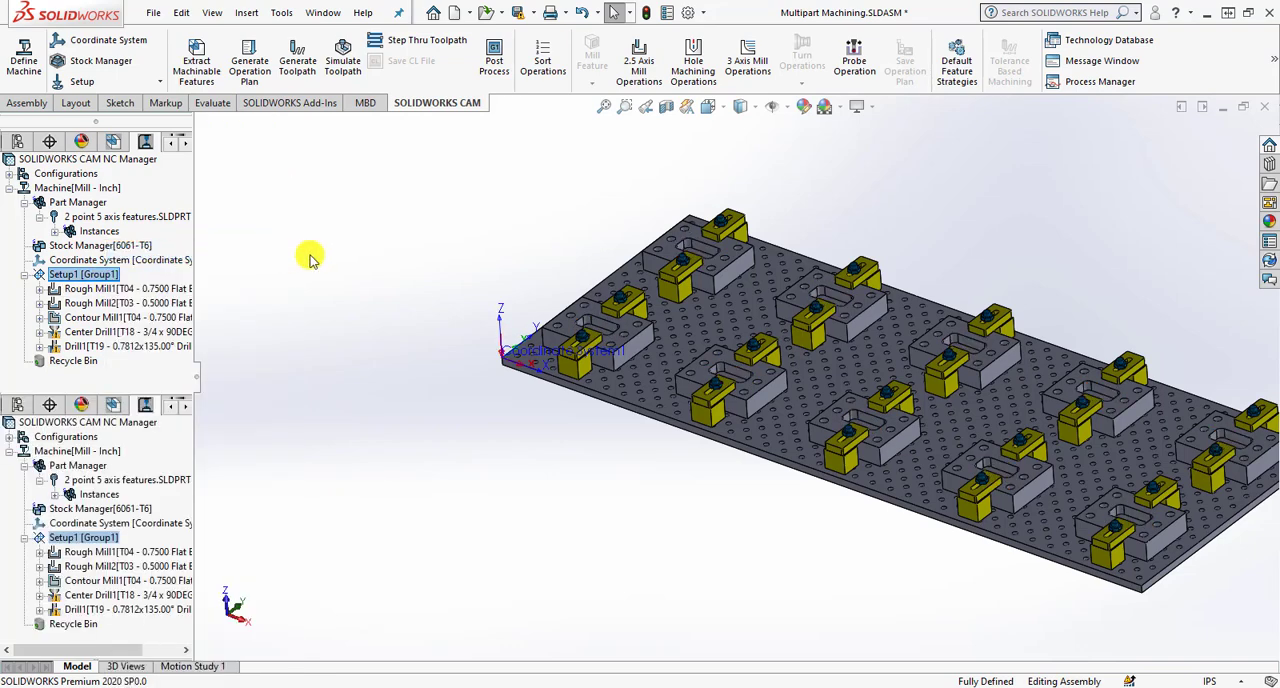
{"action": "left_click_drag", "start_coordinate": [920, 71], "coordinate": [895, 80]}
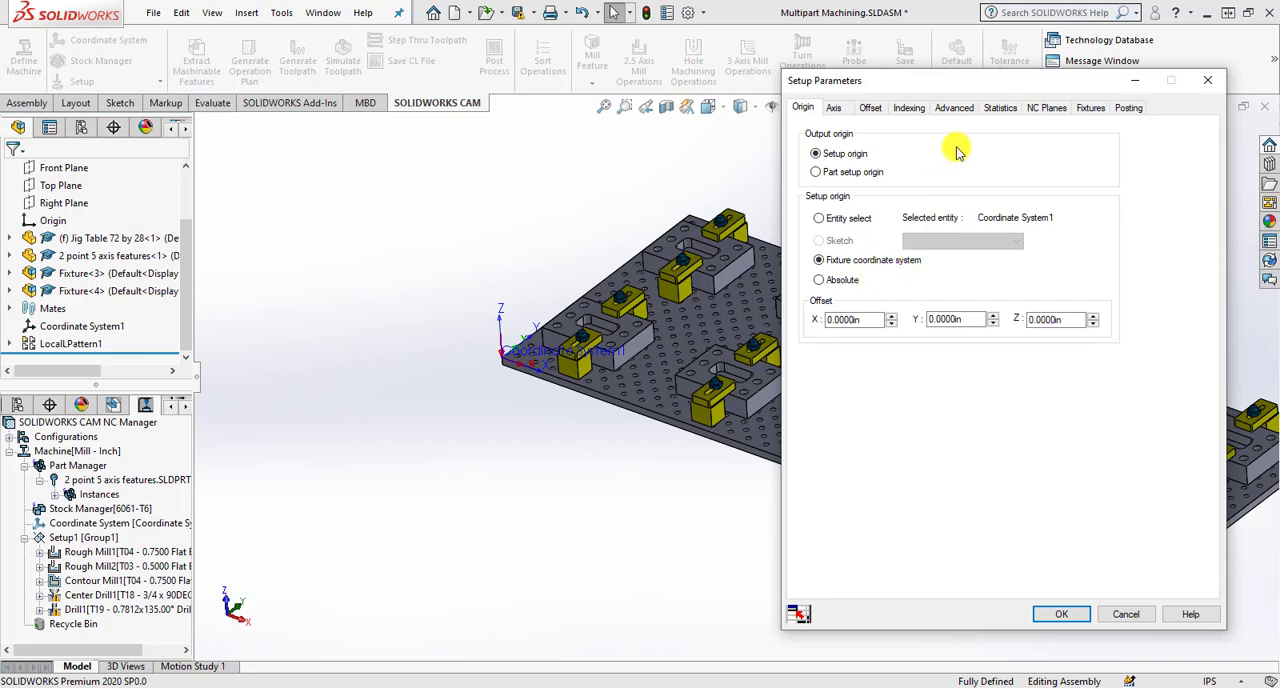
{"action": "left_click", "coordinate": [1091, 108]}
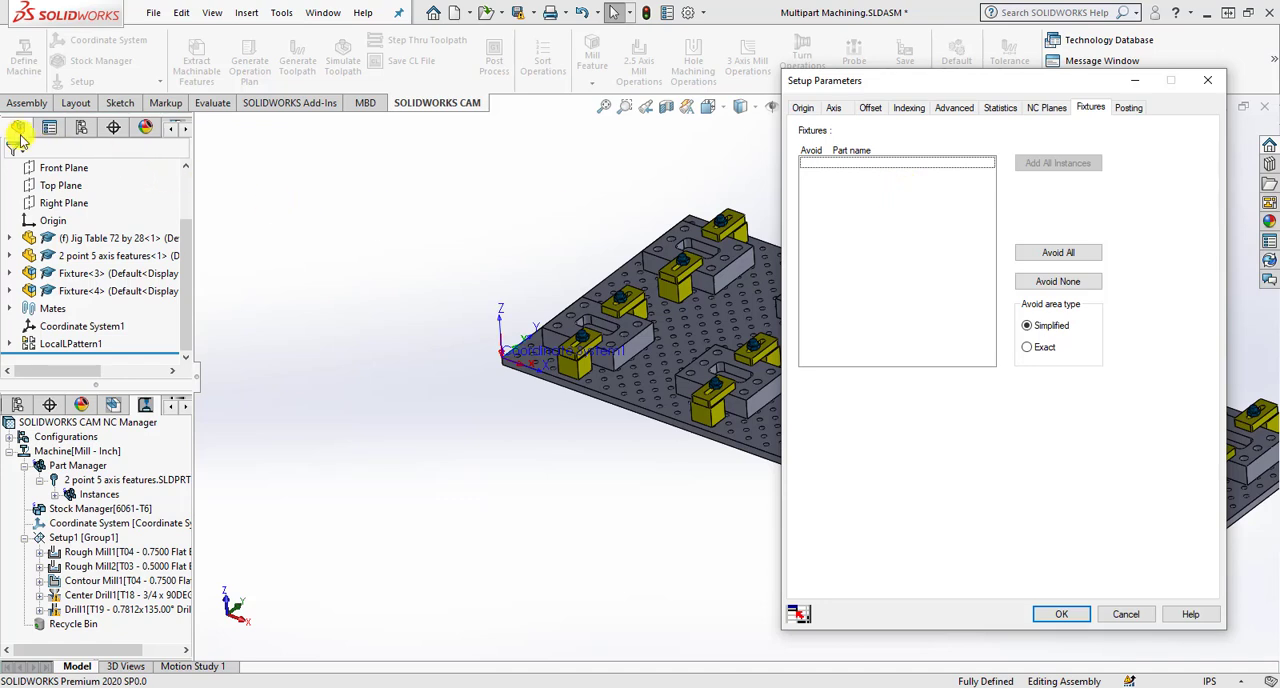
{"action": "left_click", "coordinate": [85, 243]}
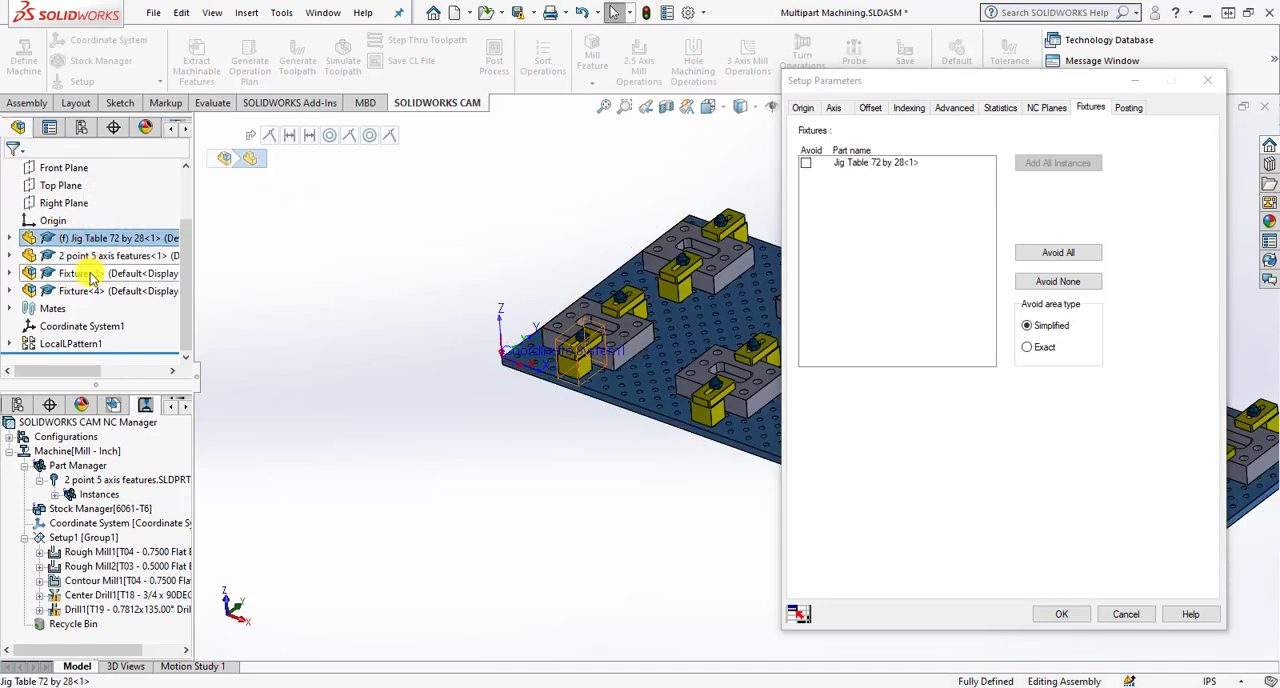
{"action": "left_click", "coordinate": [88, 276]}
{"action": "left_click", "coordinate": [85, 290]}
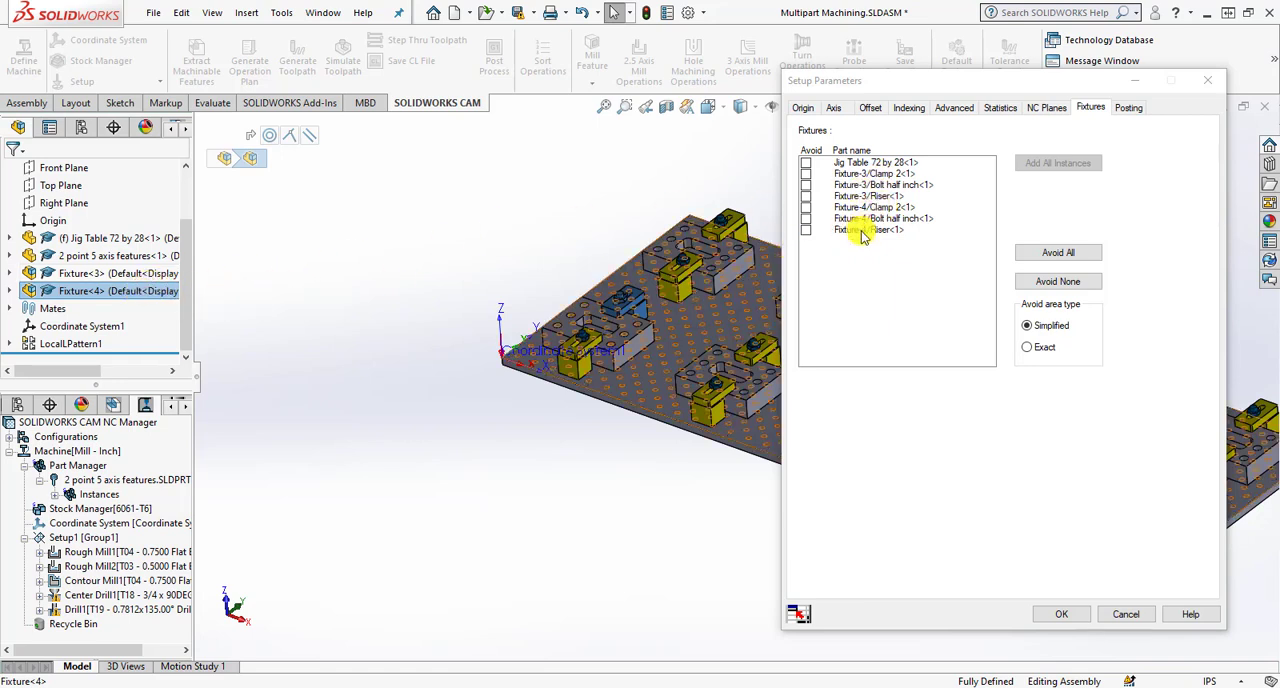
- Mark all listed fixture parts for avoidance and add all instances of the Fixture-4 riser to the fixtures
{"action": "left_click", "coordinate": [808, 164]}
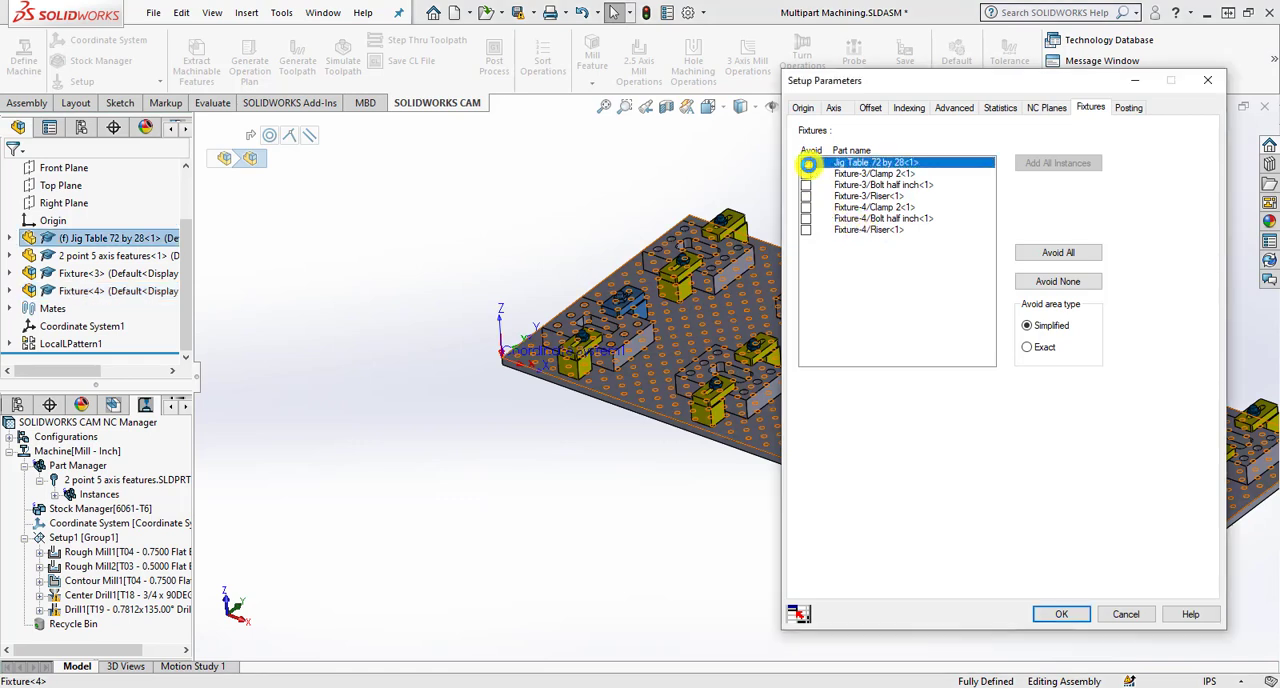
{"action": "left_click", "coordinate": [1067, 256]}
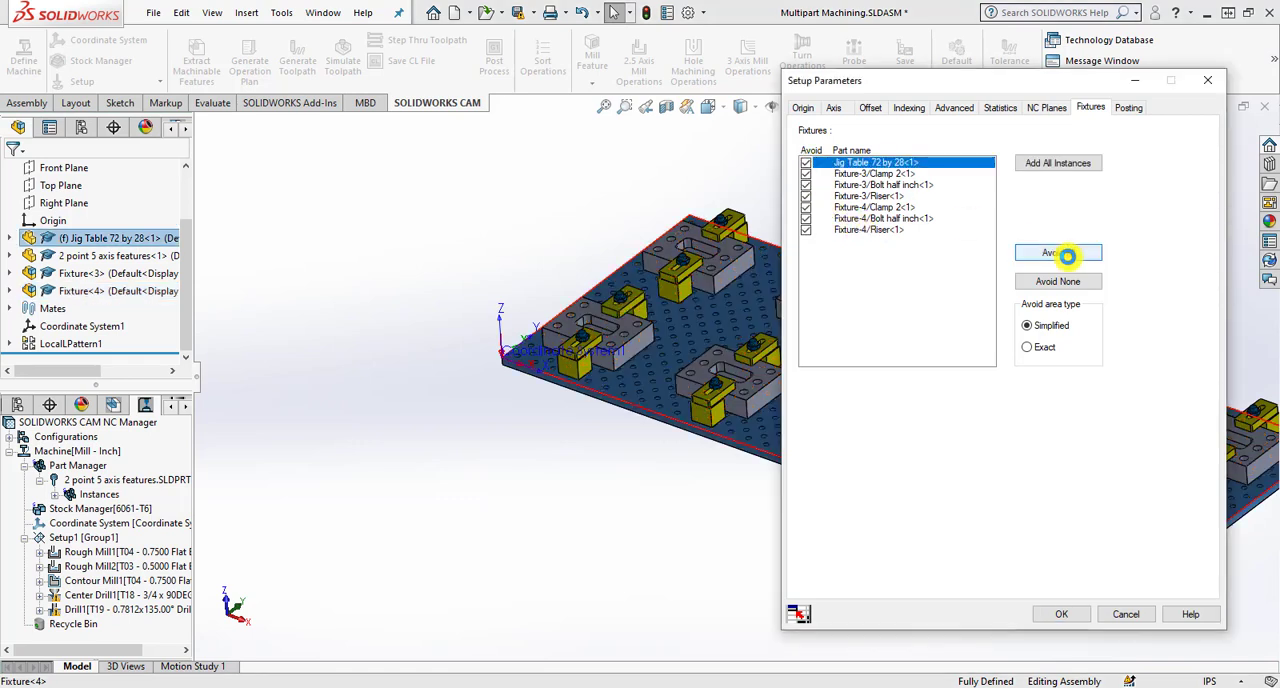
{"action": "left_click", "coordinate": [868, 230]}
{"action": "left_click", "coordinate": [1043, 166]}
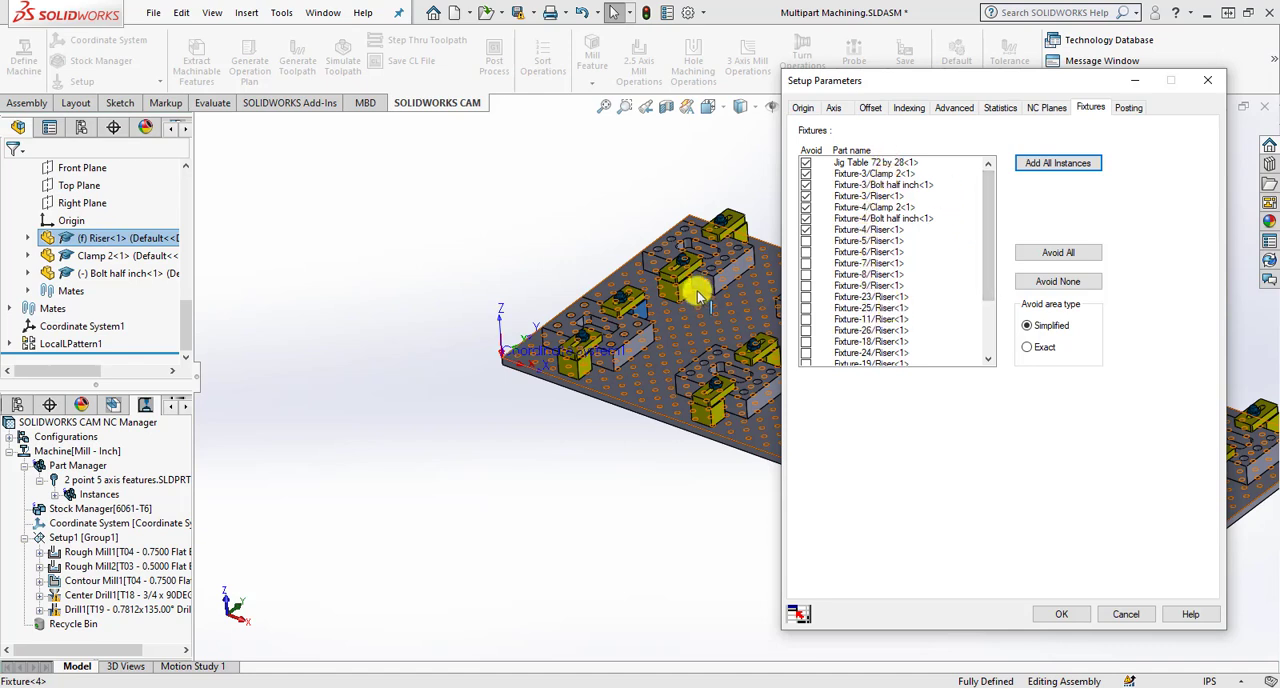
- Mark all added riser instances for avoidance, set the avoid area type to Exact, and regenerate the toolpaths
{"action": "left_click_drag", "start_coordinate": [987, 236], "coordinate": [997, 206]}
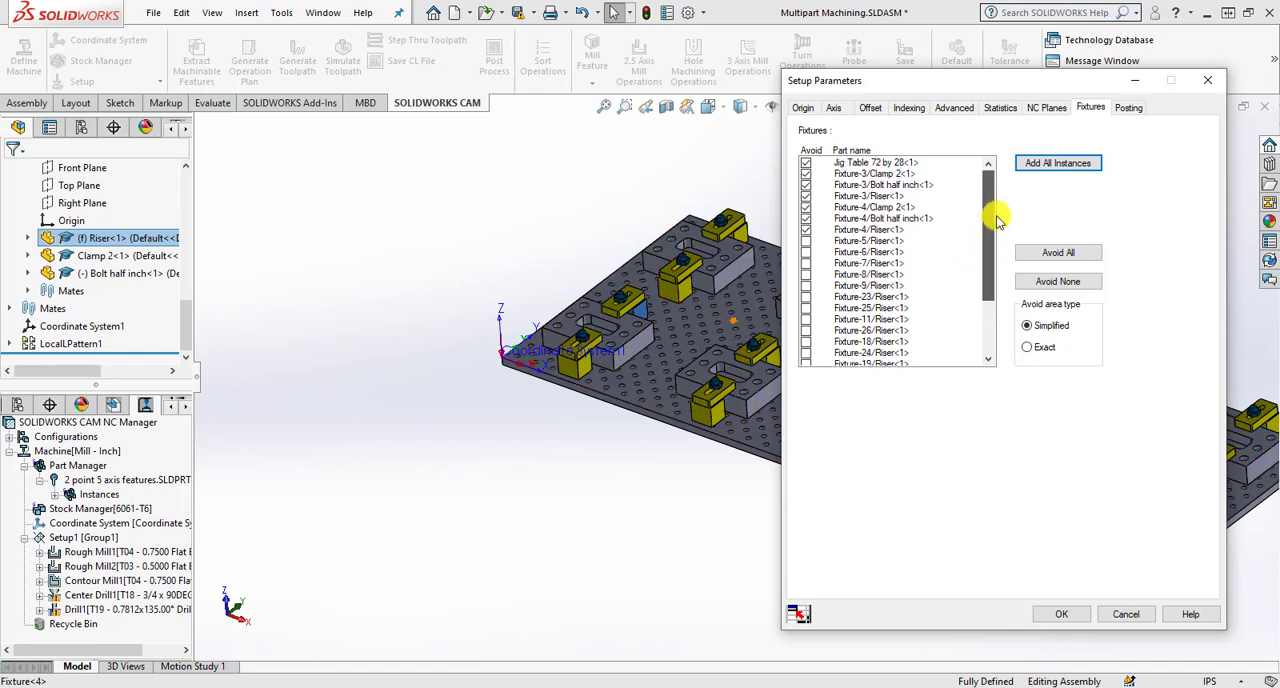
{"action": "left_click", "coordinate": [1067, 256]}
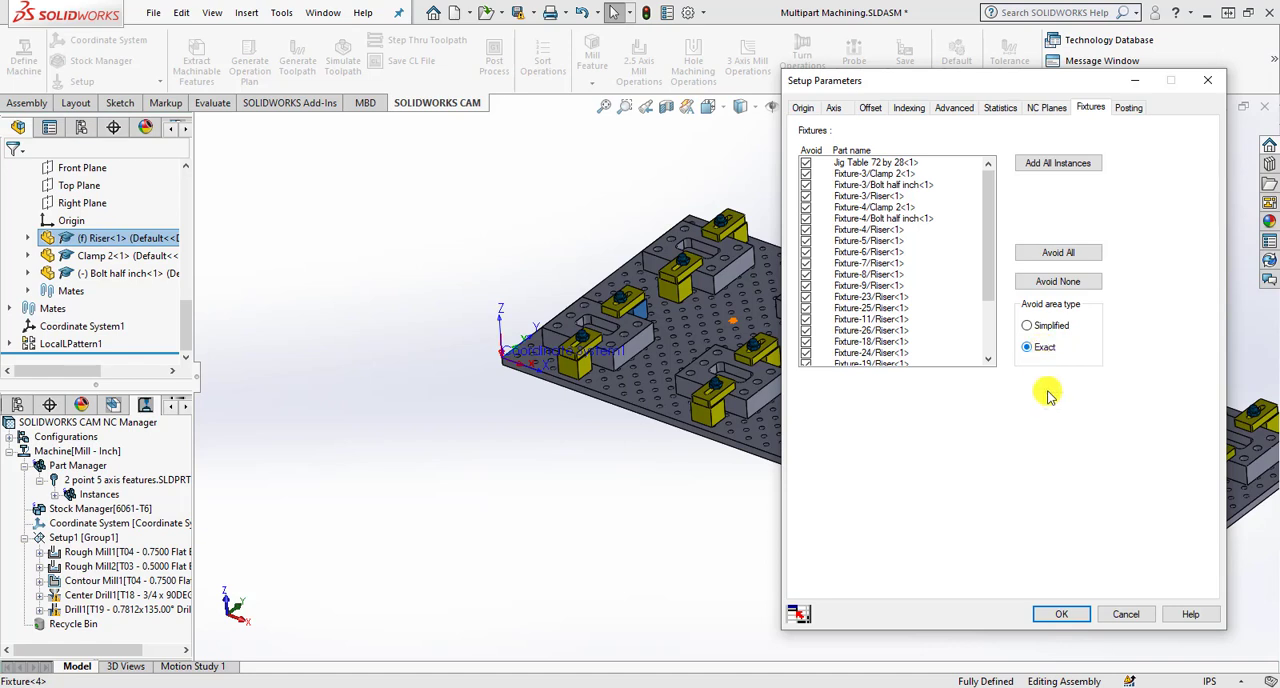
{"action": "left_click", "coordinate": [1062, 615]}
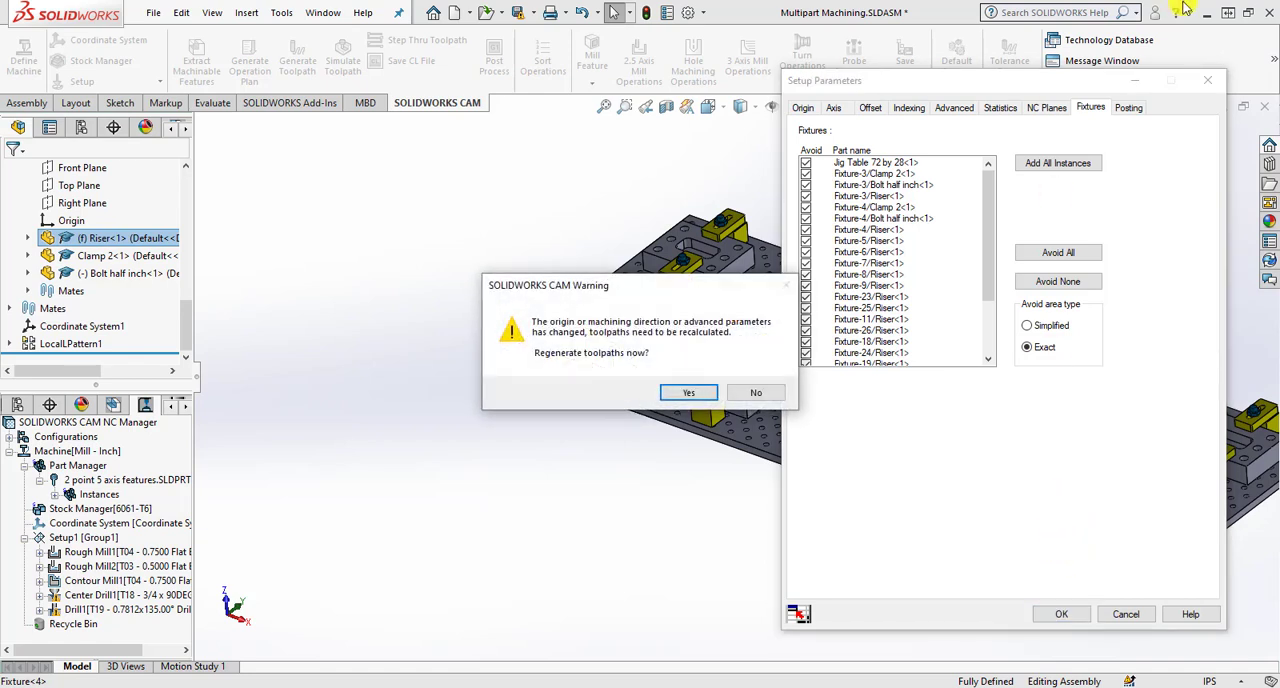
{"action": "left_click", "coordinate": [688, 393]}
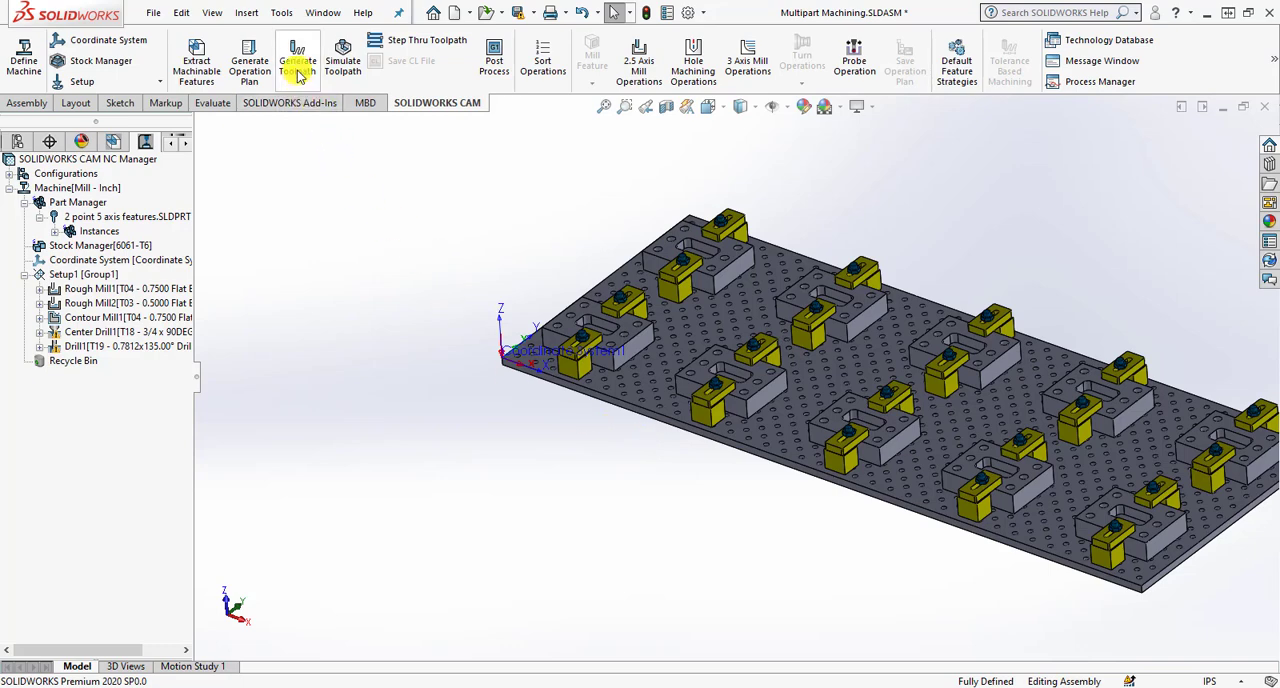
- Run the toolpath simulation at a reduced speed and examine Rough Mill1 cutting the pocket of the first part
{"action": "left_click", "coordinate": [340, 58]}
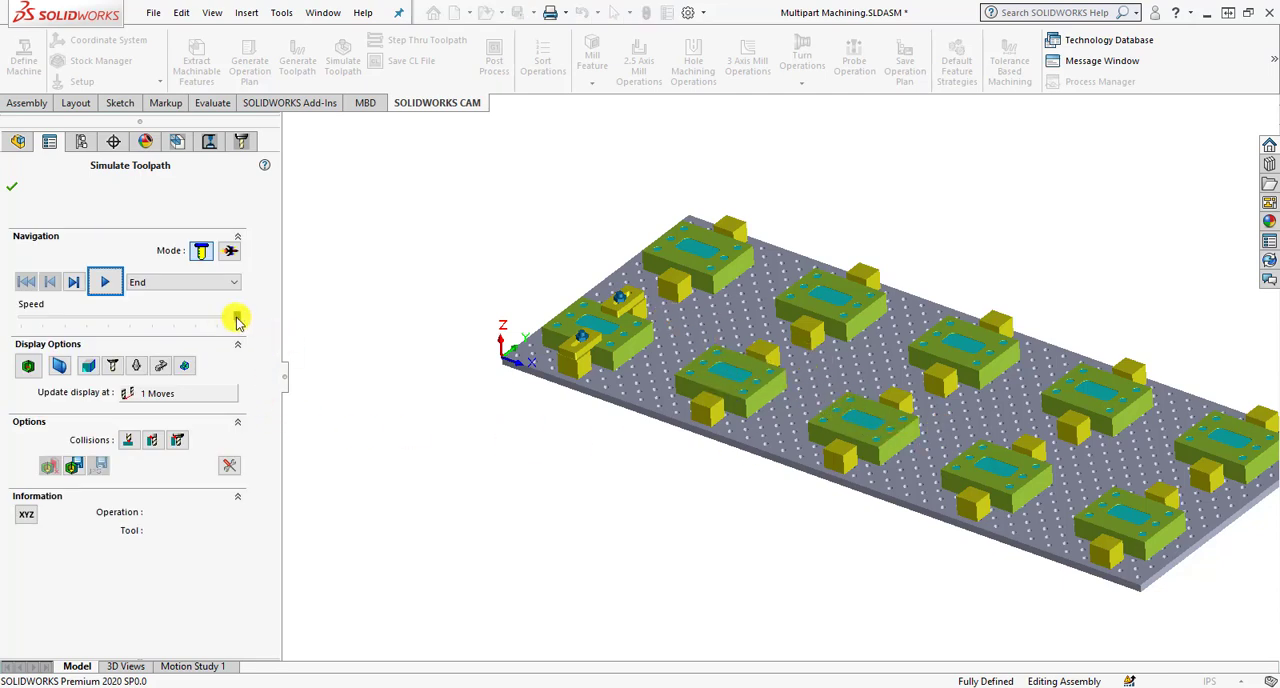
{"action": "left_click_drag", "start_coordinate": [238, 319], "coordinate": [135, 328]}
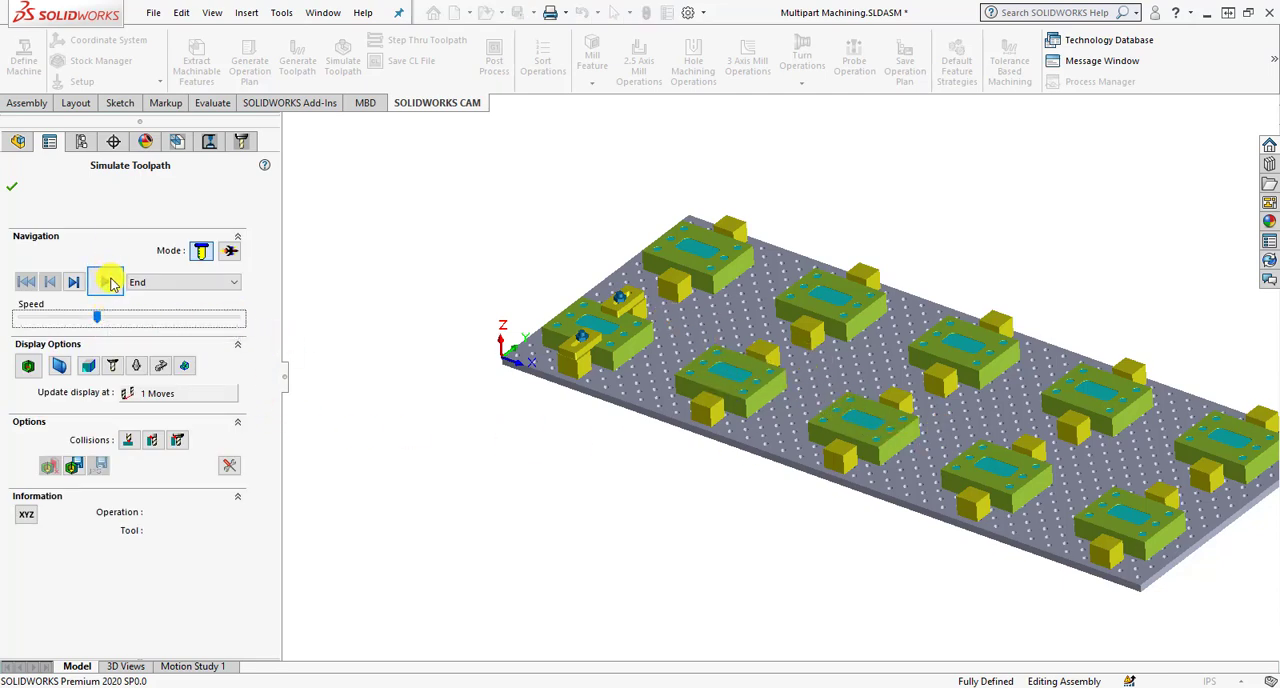
{"action": "left_click", "coordinate": [105, 282]}
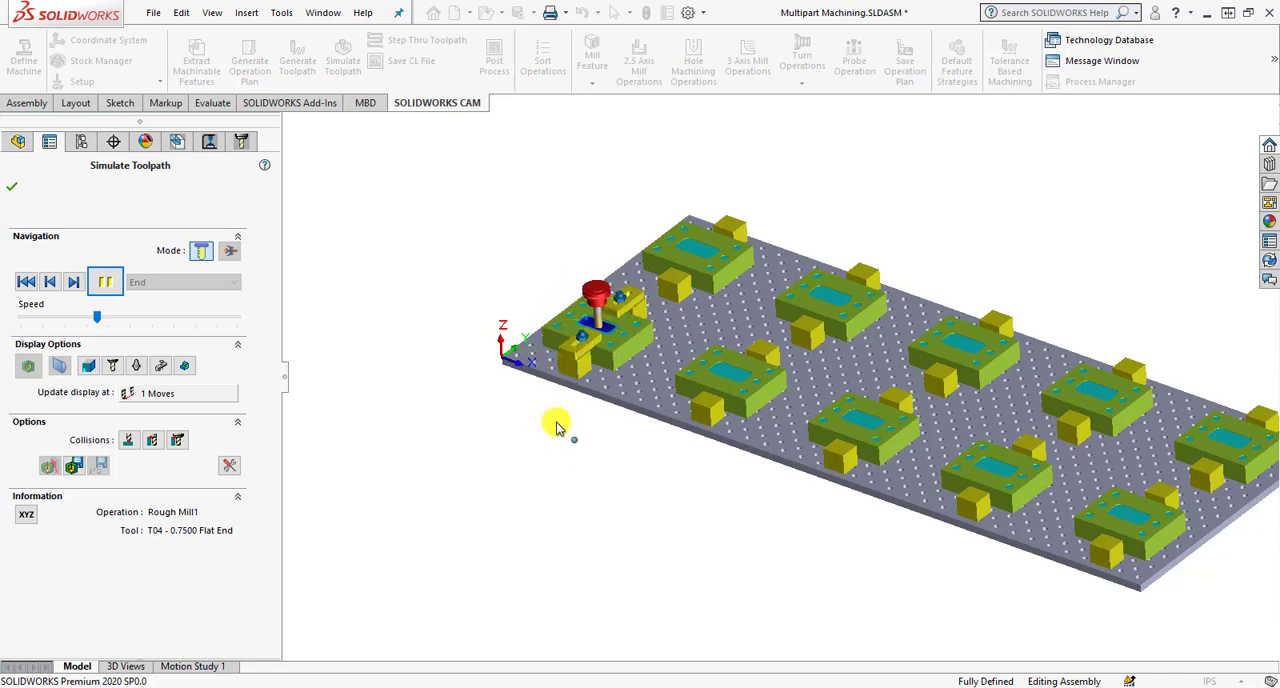
{"action": "scroll", "coordinate": [640, 355], "scroll_direction": "down", "scroll_amount": 2}
{"action": "scroll", "coordinate": [660, 365], "scroll_direction": "down", "scroll_amount": 4}
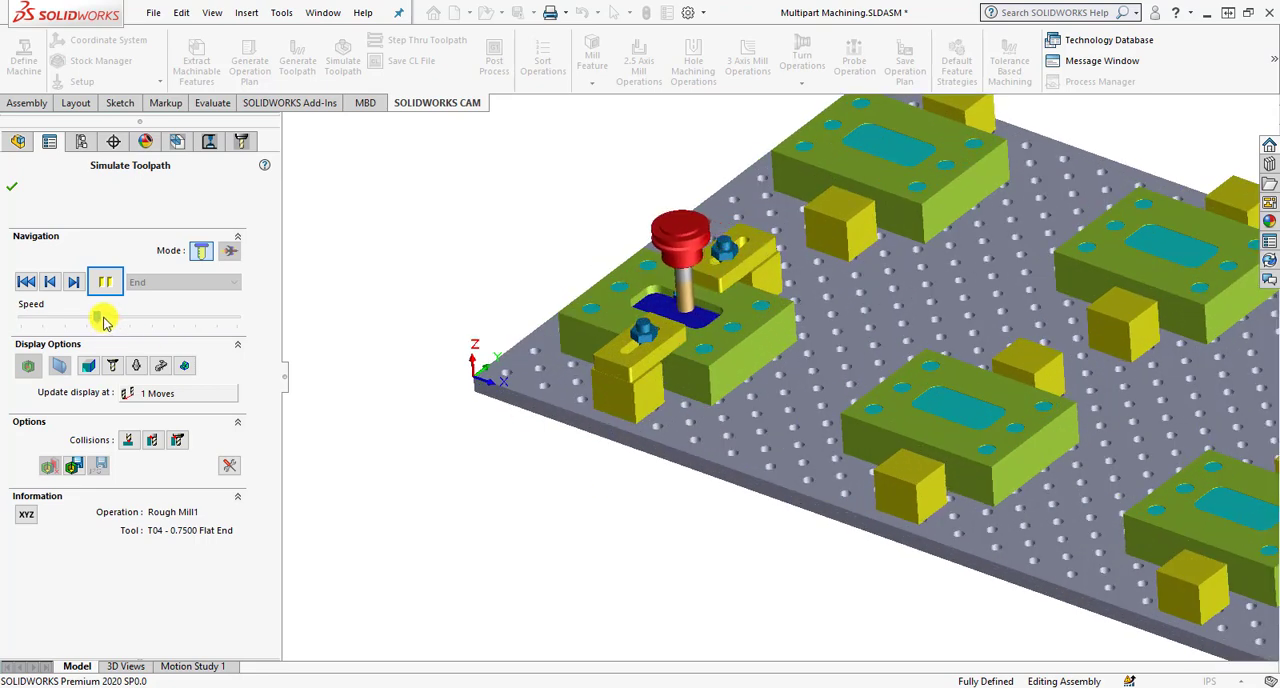
- Speed up the running simulation and watch Rough Mill1 move across the patterned parts
{"action": "left_click_drag", "start_coordinate": [99, 317], "coordinate": [153, 319]}
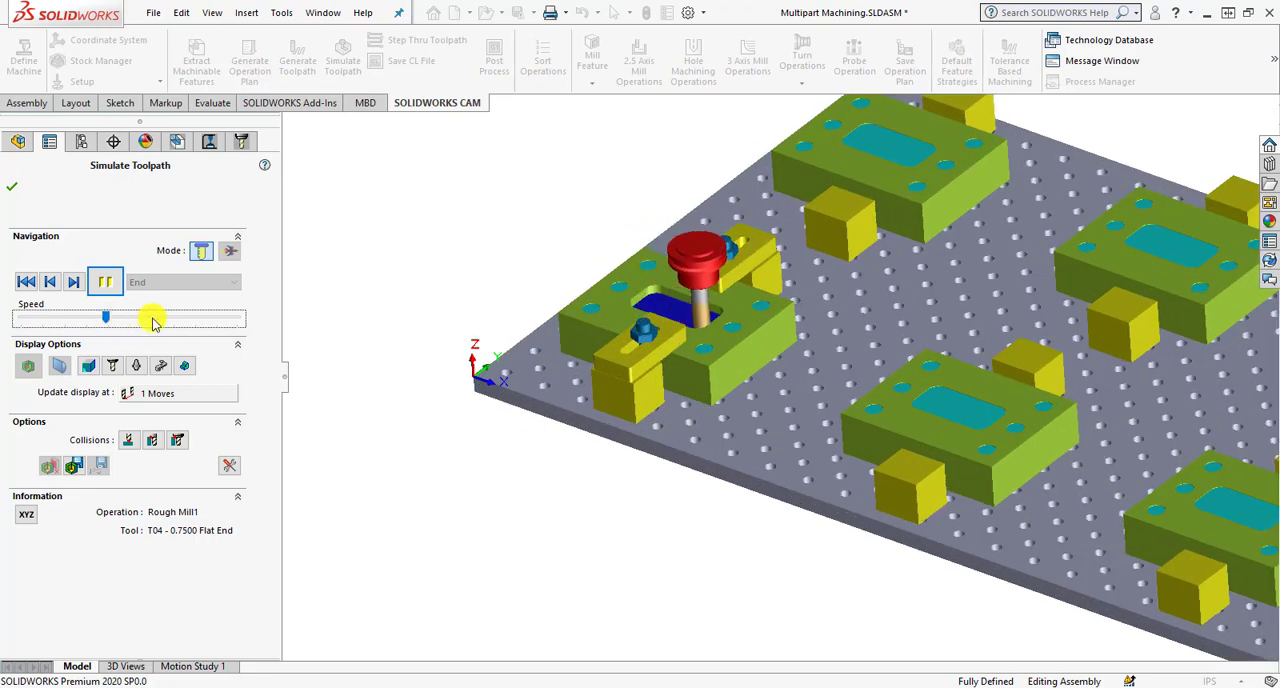
{"action": "scroll", "coordinate": [511, 477], "scroll_direction": "up", "scroll_amount": 3}
{"action": "scroll", "coordinate": [511, 477], "scroll_direction": "up", "scroll_amount": 2}
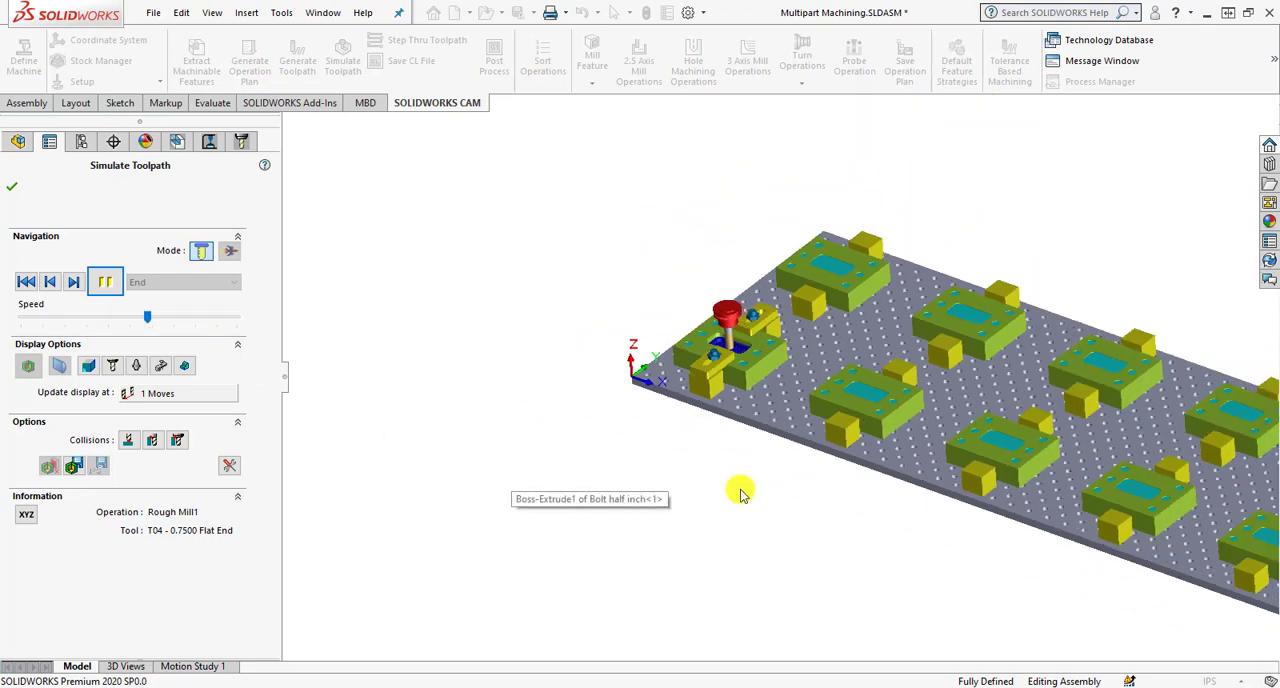
{"action": "scroll", "coordinate": [740, 491], "scroll_direction": "up", "scroll_amount": 2}
{"action": "scroll", "coordinate": [640, 347], "scroll_direction": "down", "scroll_amount": 3}
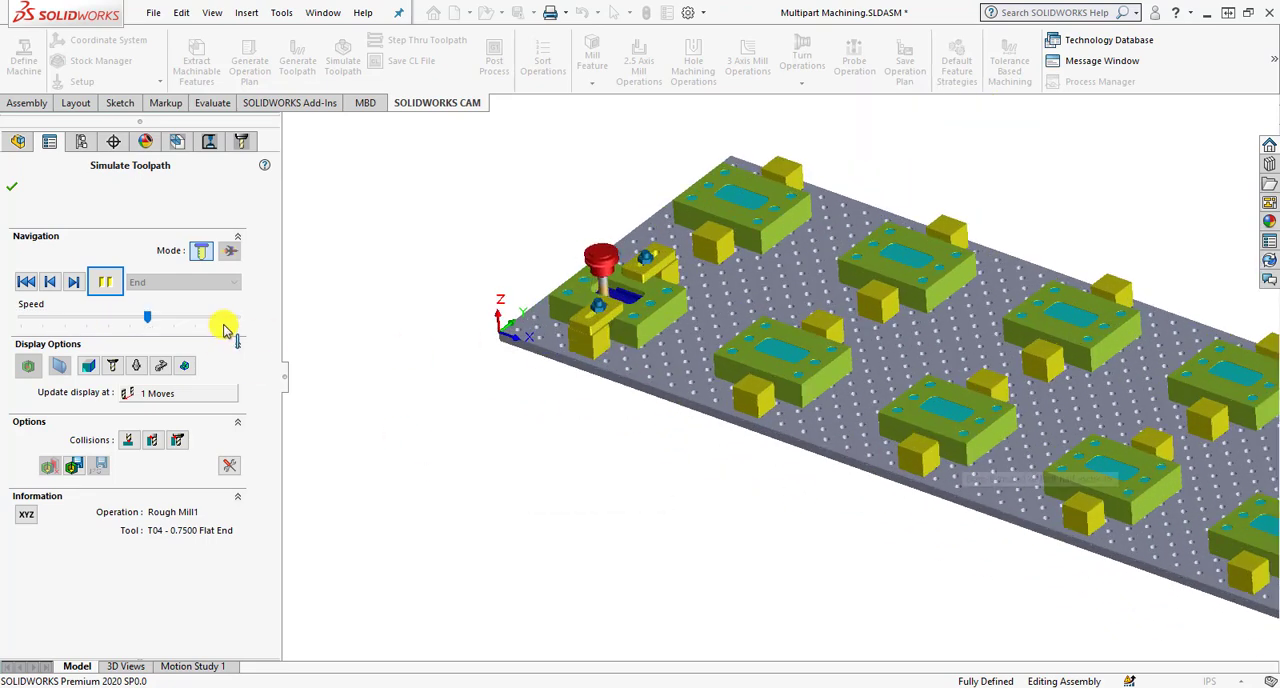
{"action": "left_click_drag", "start_coordinate": [213, 322], "coordinate": [237, 319]}
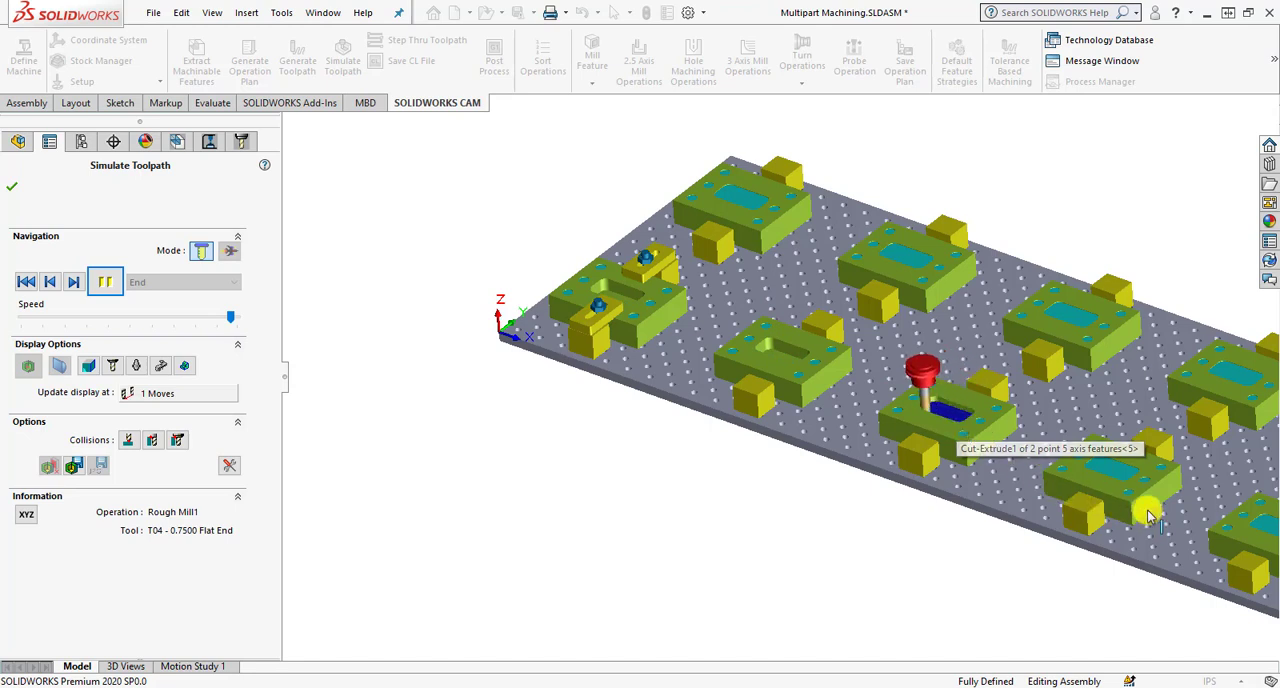
- Run the simulation at maximum speed through to the end of Drill1, then close it
{"action": "scroll", "coordinate": [1040, 541], "scroll_direction": "up", "scroll_amount": 2}
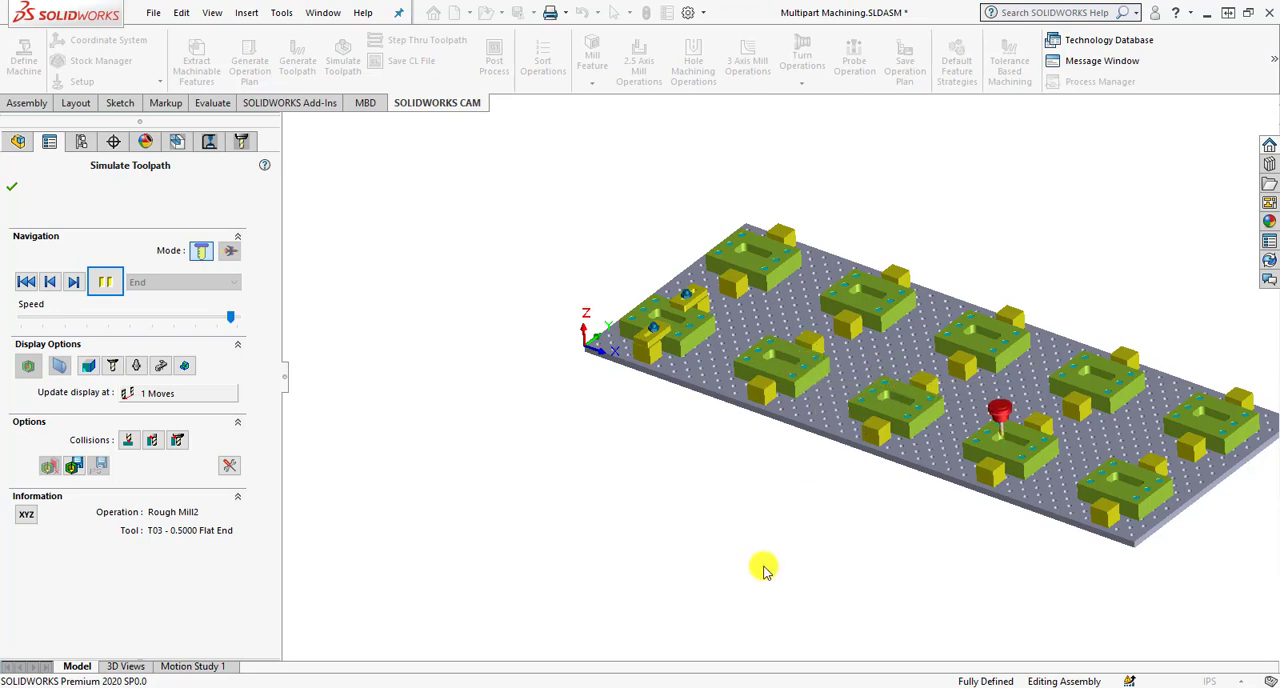
{"action": "left_click", "coordinate": [240, 317]}
{"action": "left_click", "coordinate": [74, 281]}
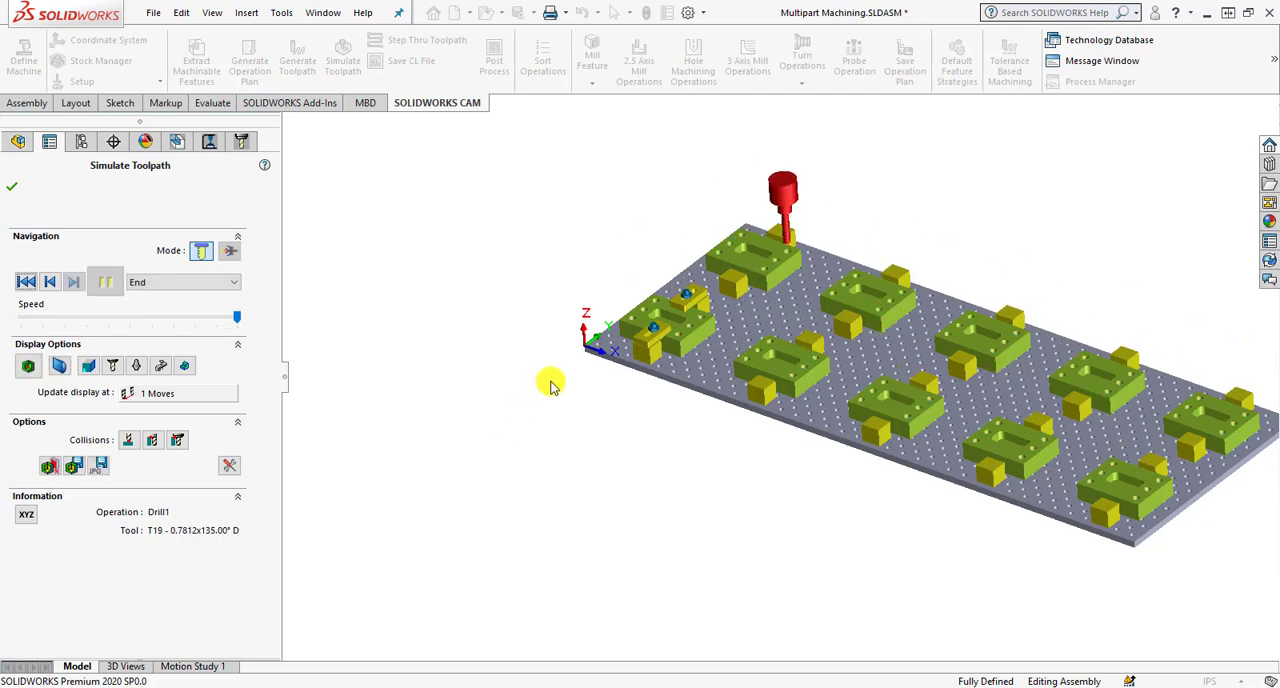
{"action": "left_click", "coordinate": [12, 188]}
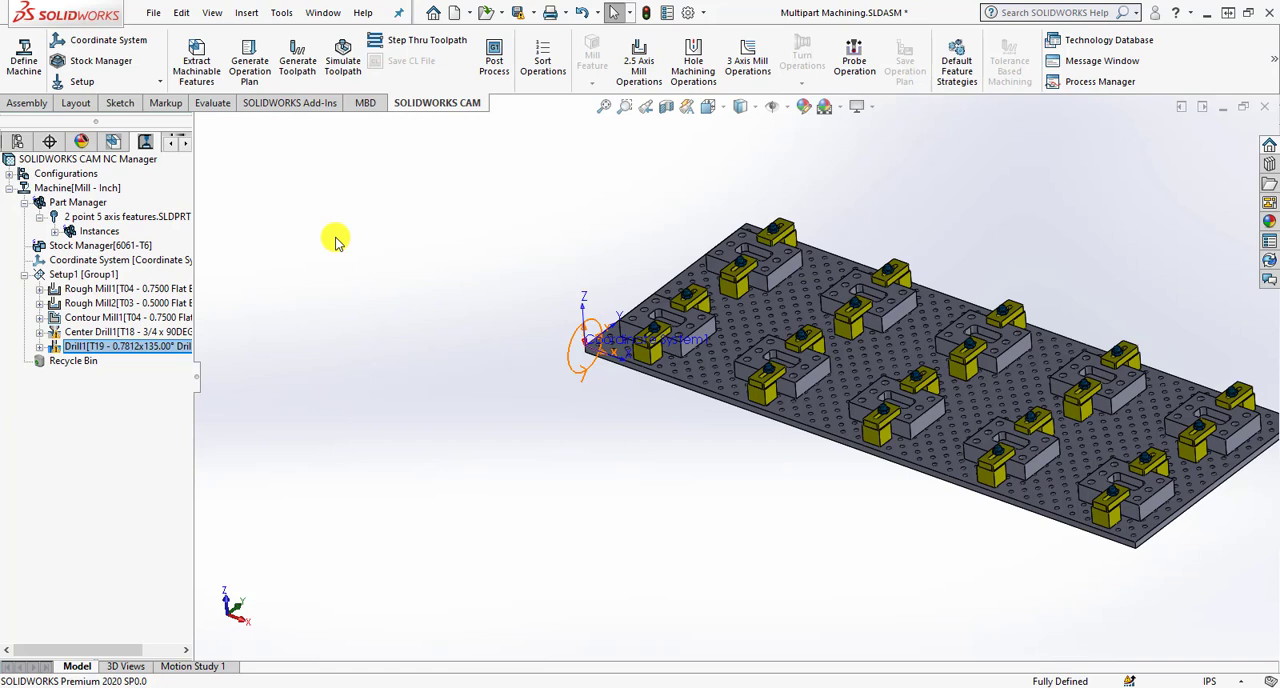
- Start post processing the toolpaths with Multipart Machining.txt on the Desktop as the output file
{"action": "left_click", "coordinate": [491, 58]}
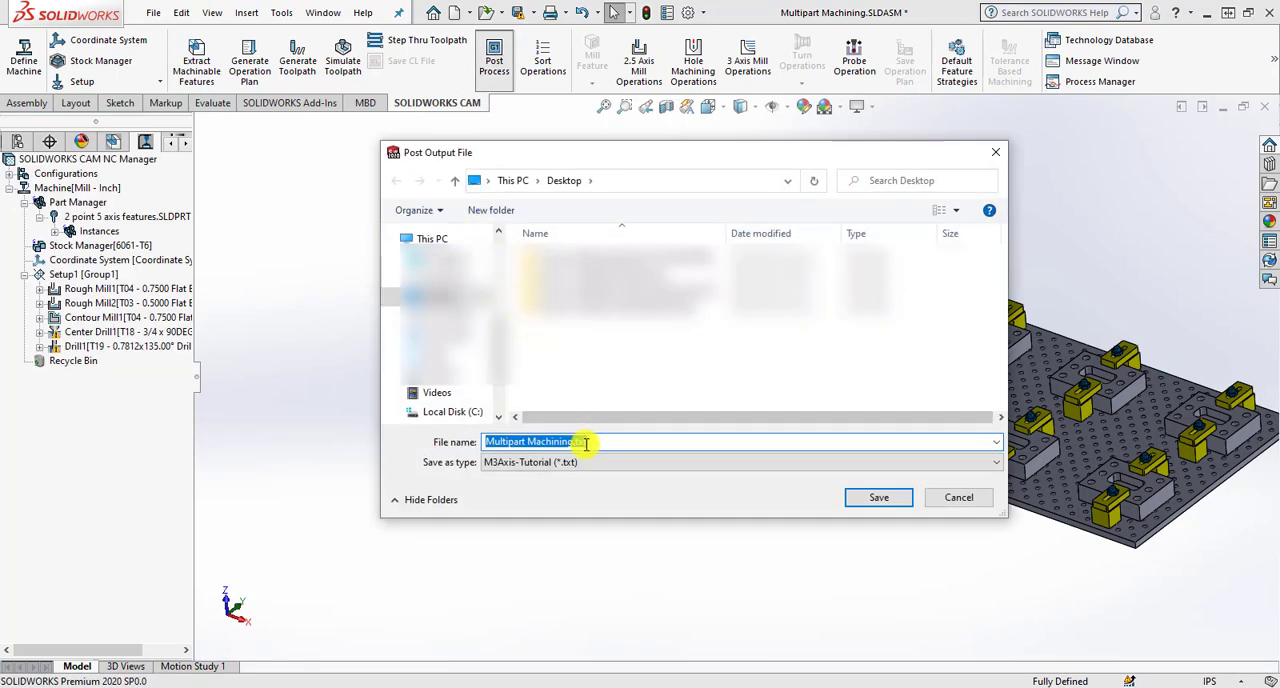
{"action": "left_click", "coordinate": [855, 500]}
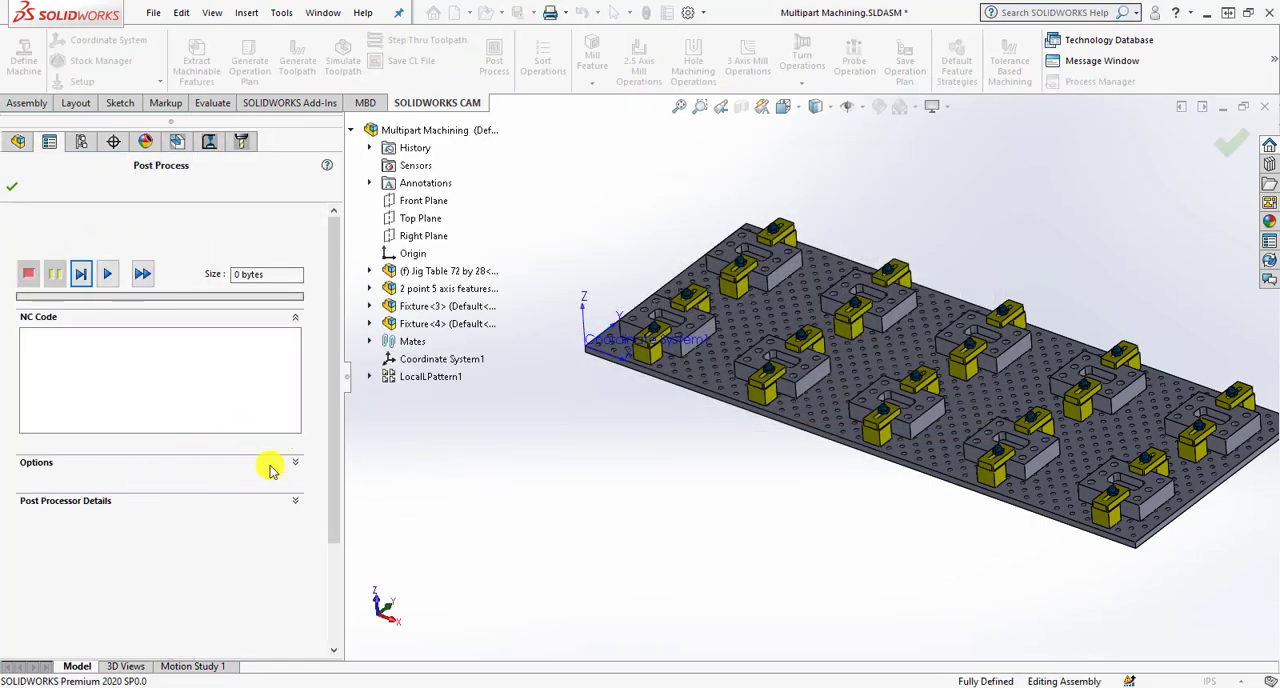
- Generate the NC code with the G-code file set to open in SOLIDWORKS CAM NC Editor, review the post processor details and finish post processing
{"action": "left_click", "coordinate": [108, 276]}
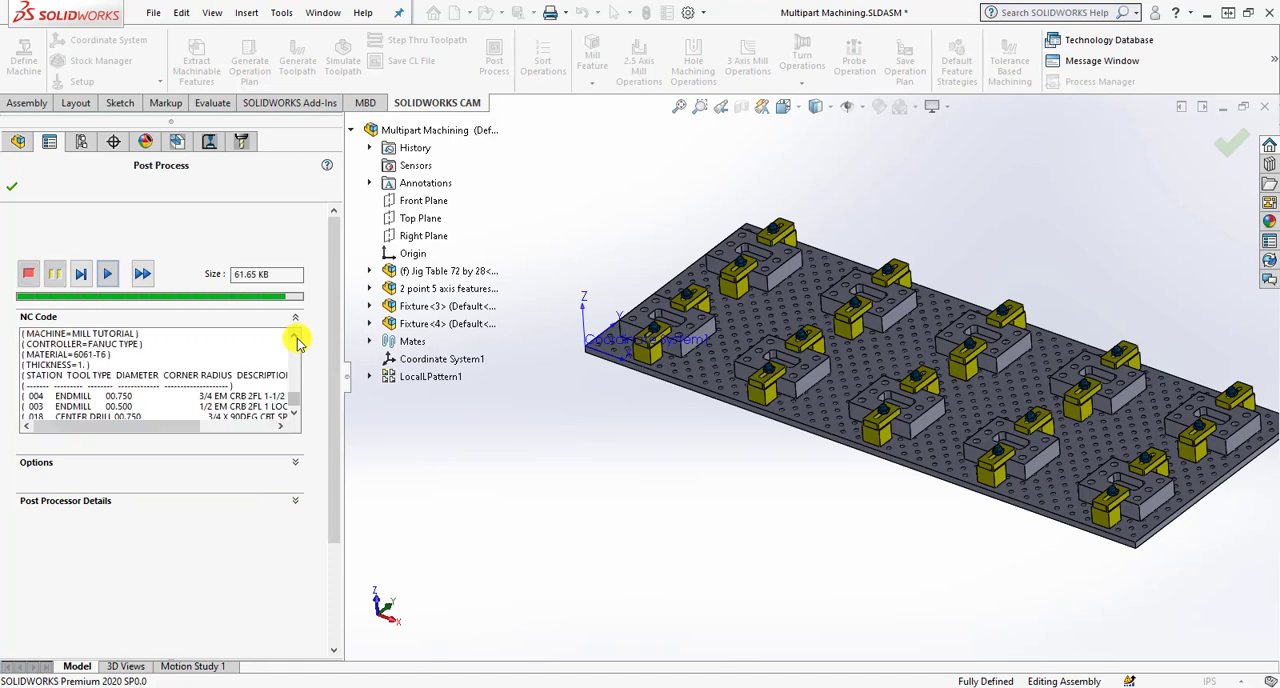
{"action": "left_click", "coordinate": [295, 464]}
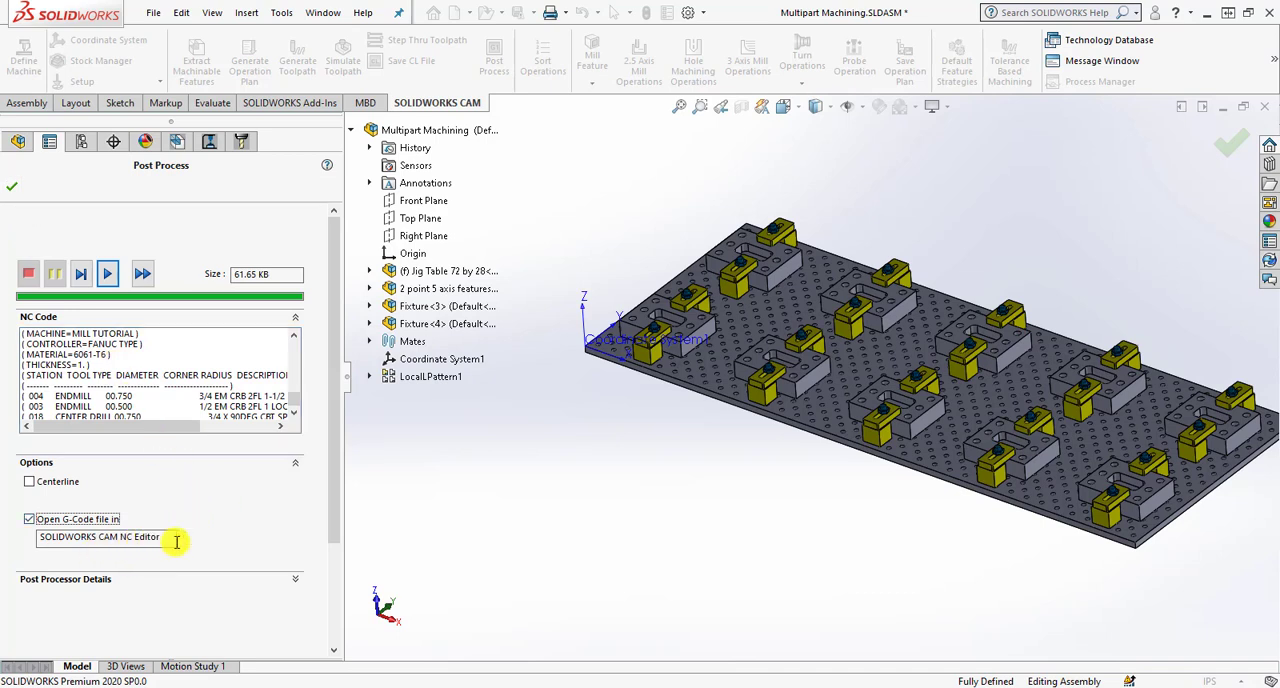
{"action": "left_click", "coordinate": [295, 579]}
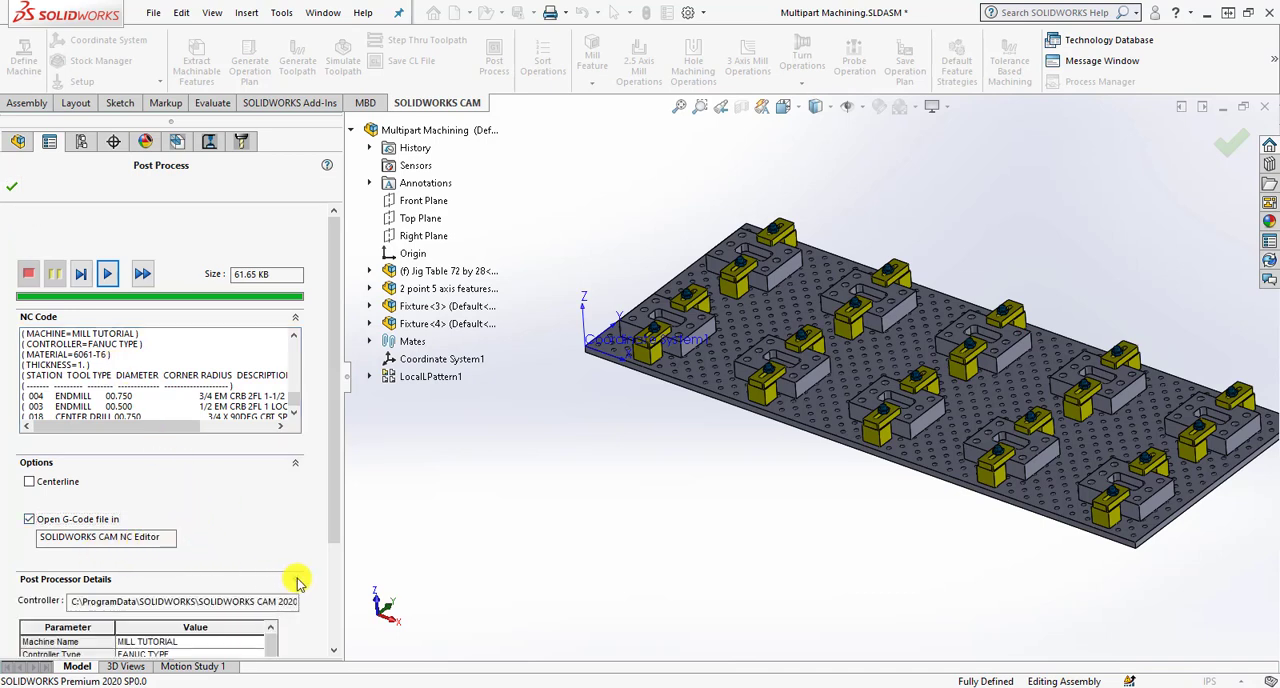
{"action": "left_click_drag", "start_coordinate": [337, 520], "coordinate": [337, 605]}
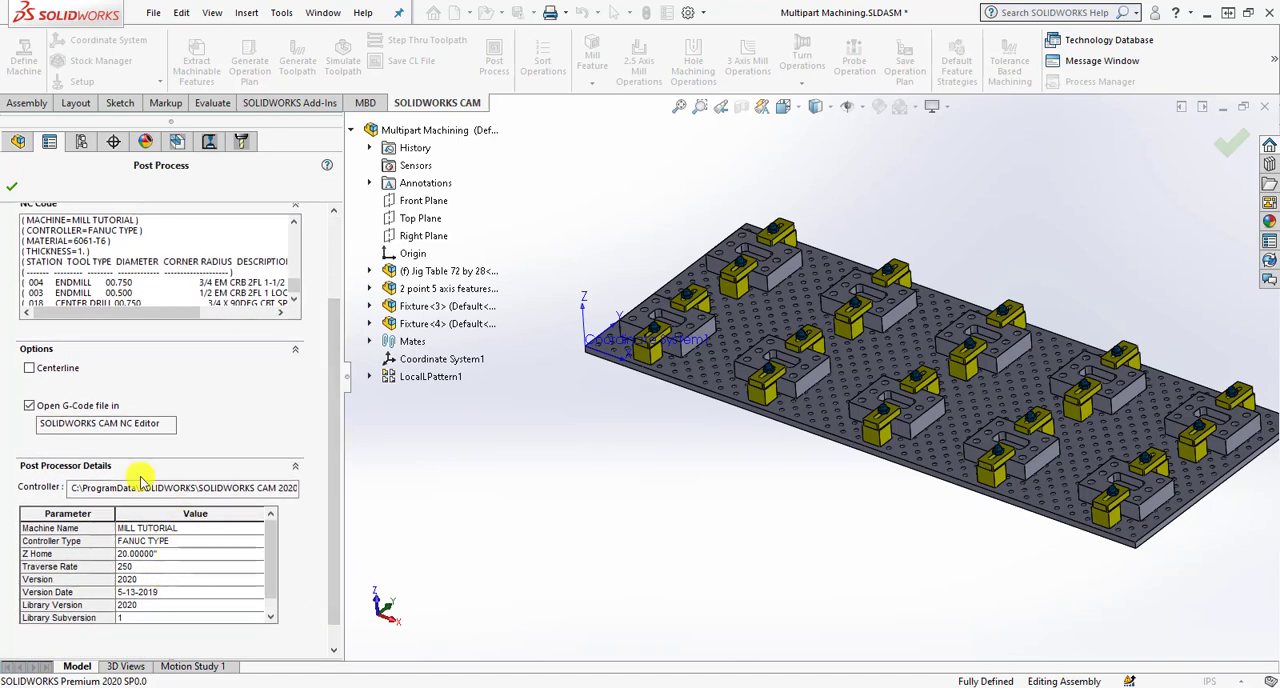
{"action": "left_click", "coordinate": [14, 189]}
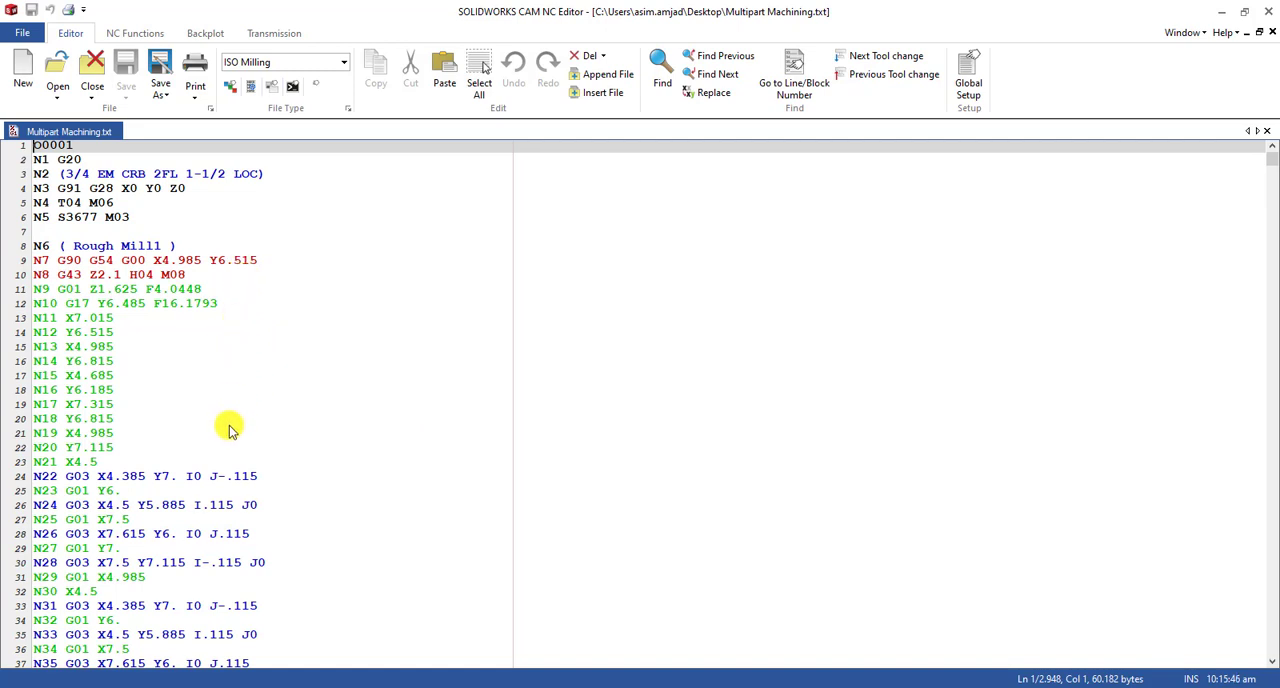
- Examine the opening Rough Mill1 blocks of Multipart Machining.txt in SOLIDWORKS CAM NC Editor against the assembly, ending in SOLIDWORKS
{"action": "scroll", "coordinate": [229, 428], "scroll_direction": "down", "scroll_amount": 12}
{"action": "scroll", "coordinate": [229, 428], "scroll_direction": "down", "scroll_amount": 7}
{"action": "scroll", "coordinate": [229, 428], "scroll_direction": "up", "scroll_amount": 19}
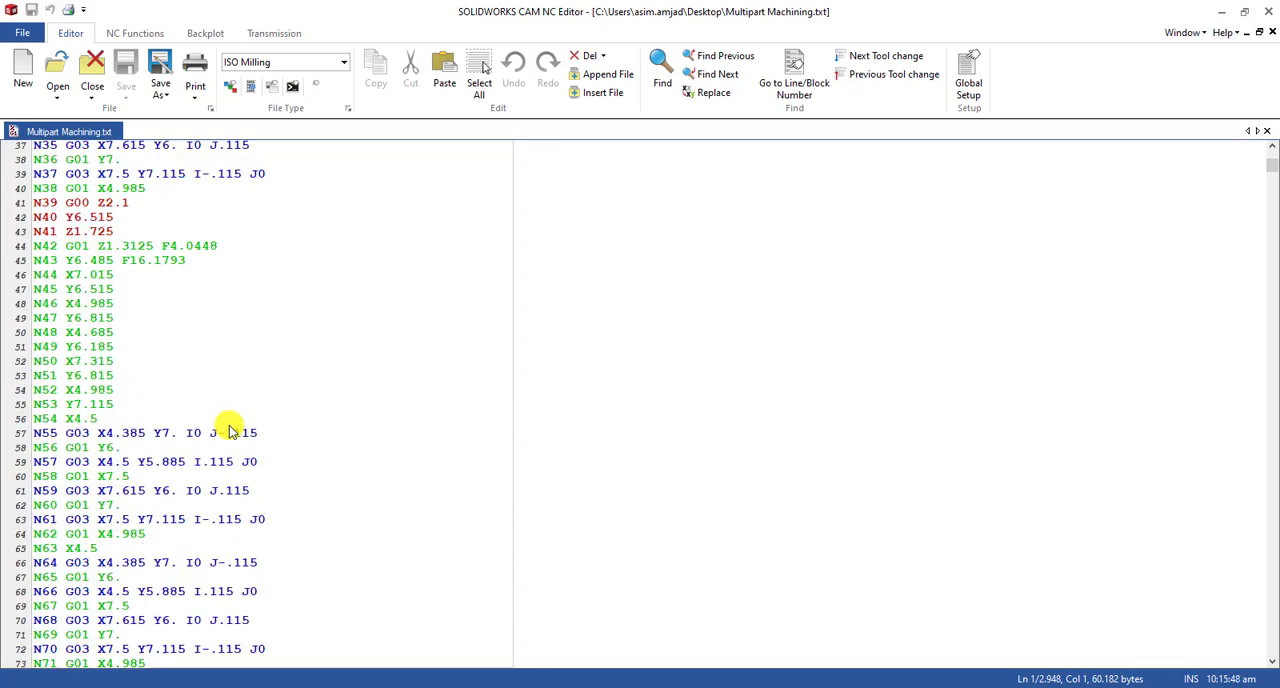
{"action": "left_click", "coordinate": [1217, 12]}
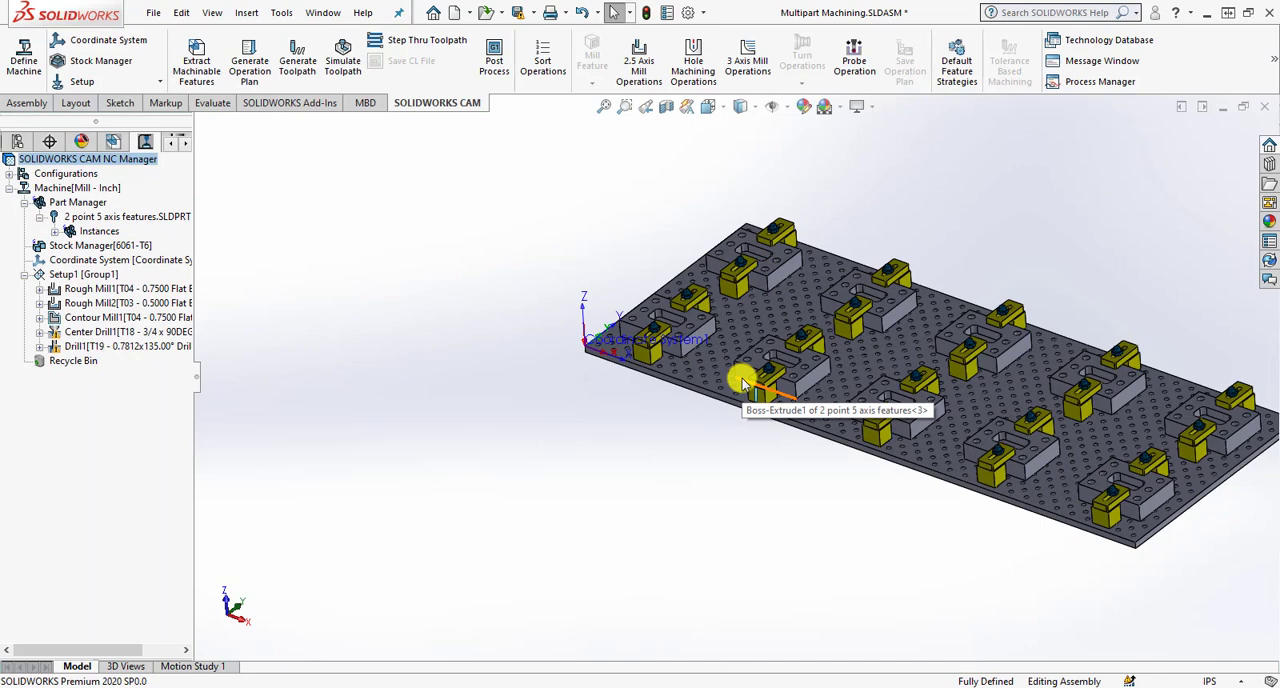
{"action": "scroll", "coordinate": [745, 375], "scroll_direction": "down", "scroll_amount": 2}
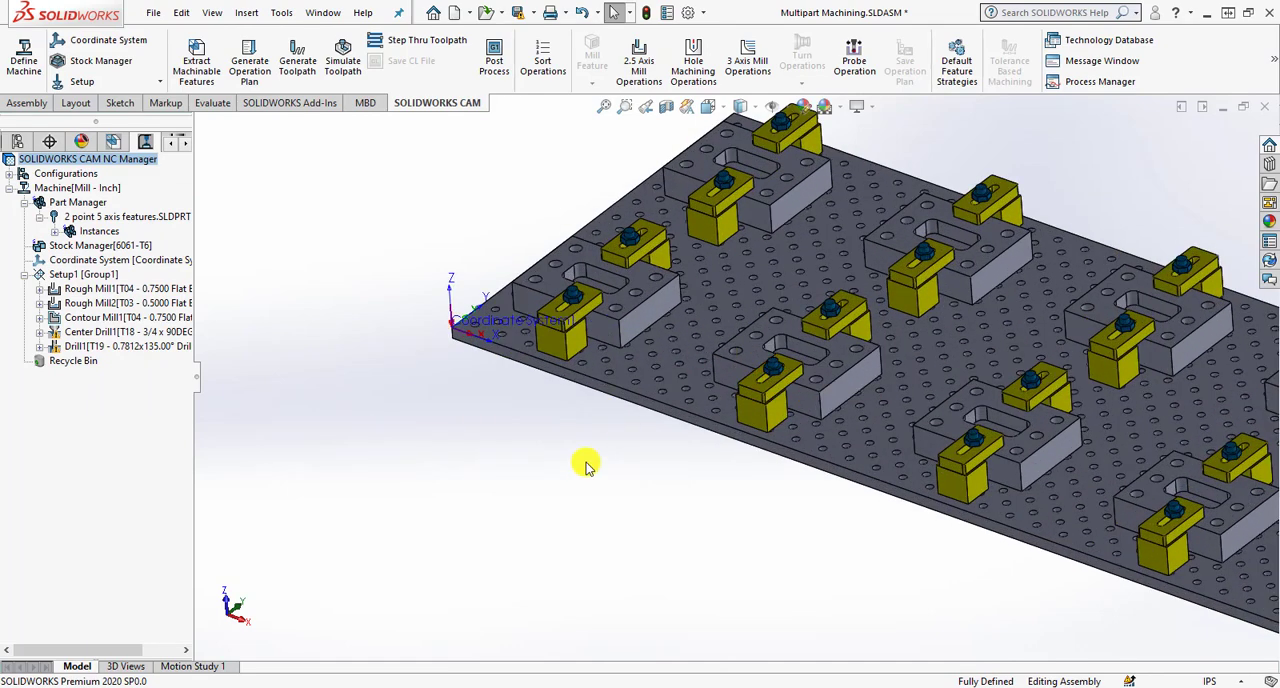
{"action": "scroll", "coordinate": [587, 470], "scroll_direction": "up", "scroll_amount": 1}
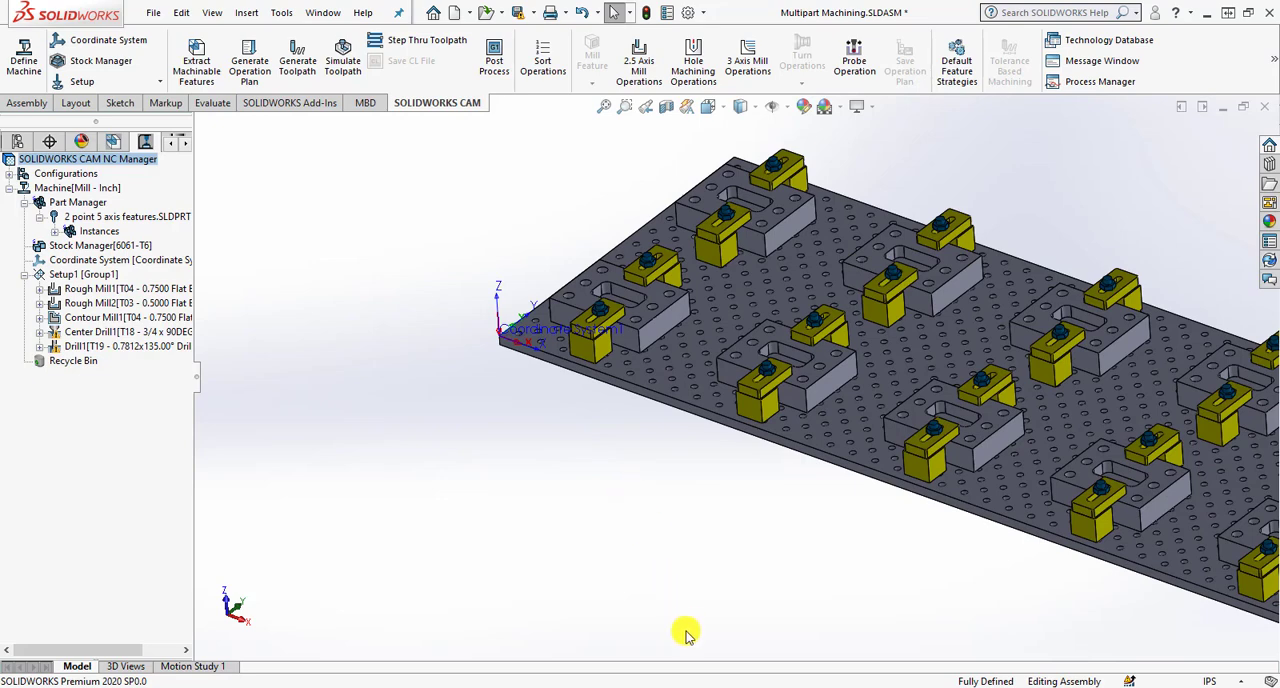
{"action": "left_click", "coordinate": [693, 686]}
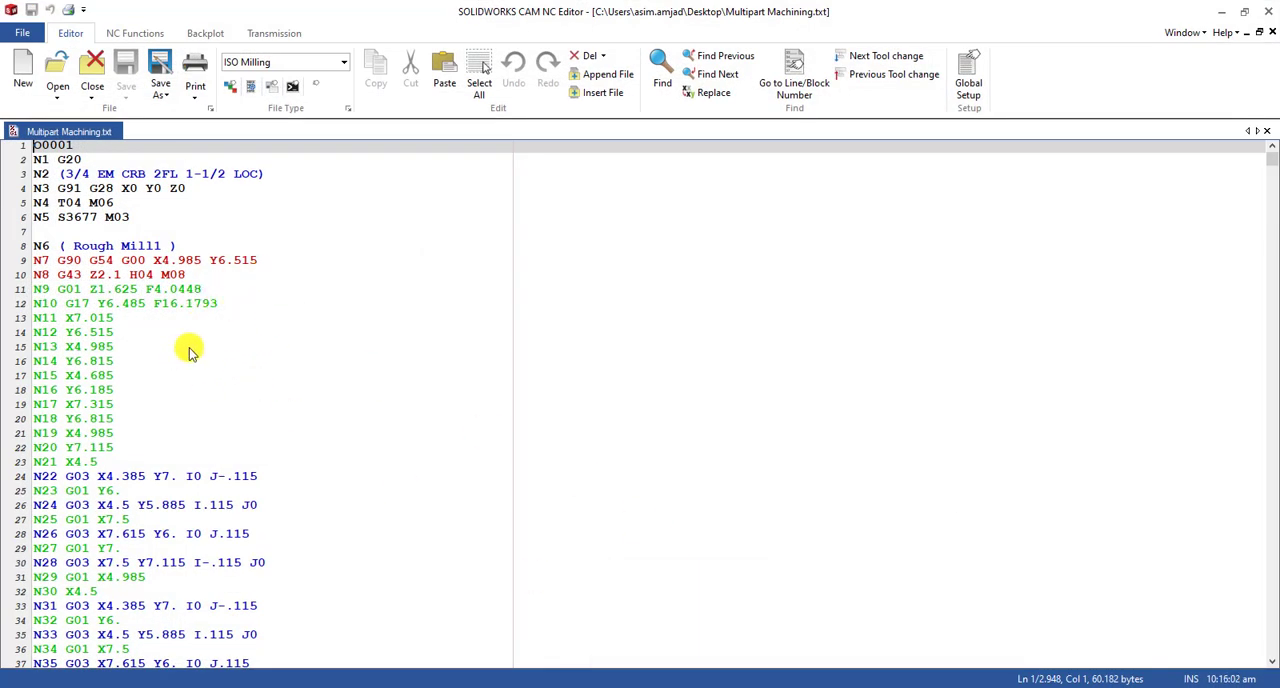
{"action": "left_click", "coordinate": [693, 686]}
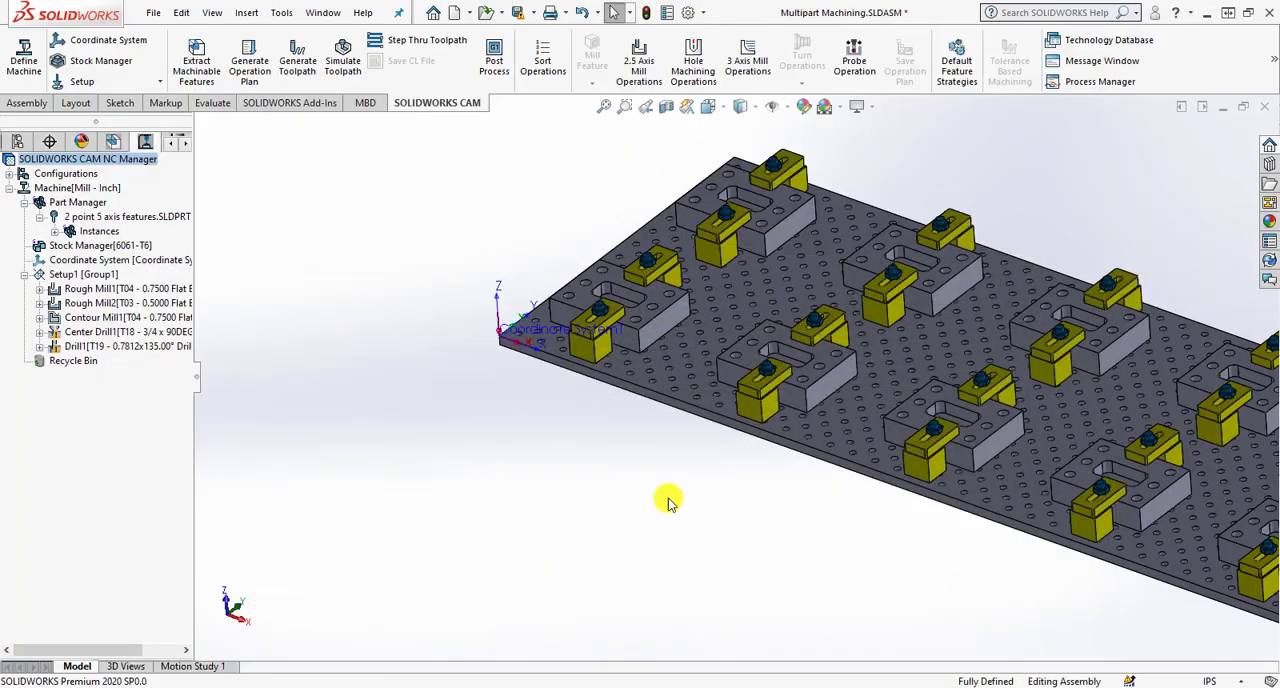
- Measure the coordinates of the top outer corner of the first part, nearest the coordinate system
{"action": "left_click", "coordinate": [212, 104]}
{"action": "left_click", "coordinate": [226, 52]}
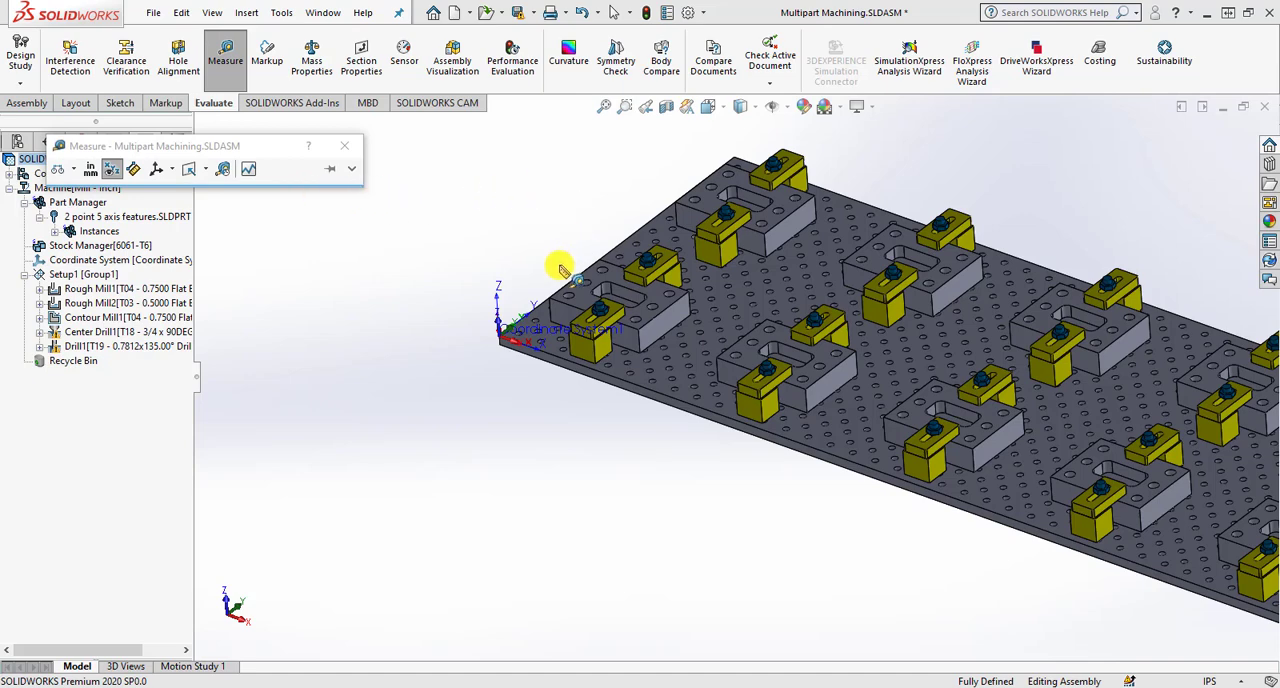
{"action": "scroll", "coordinate": [562, 268], "scroll_direction": "down", "scroll_amount": 1}
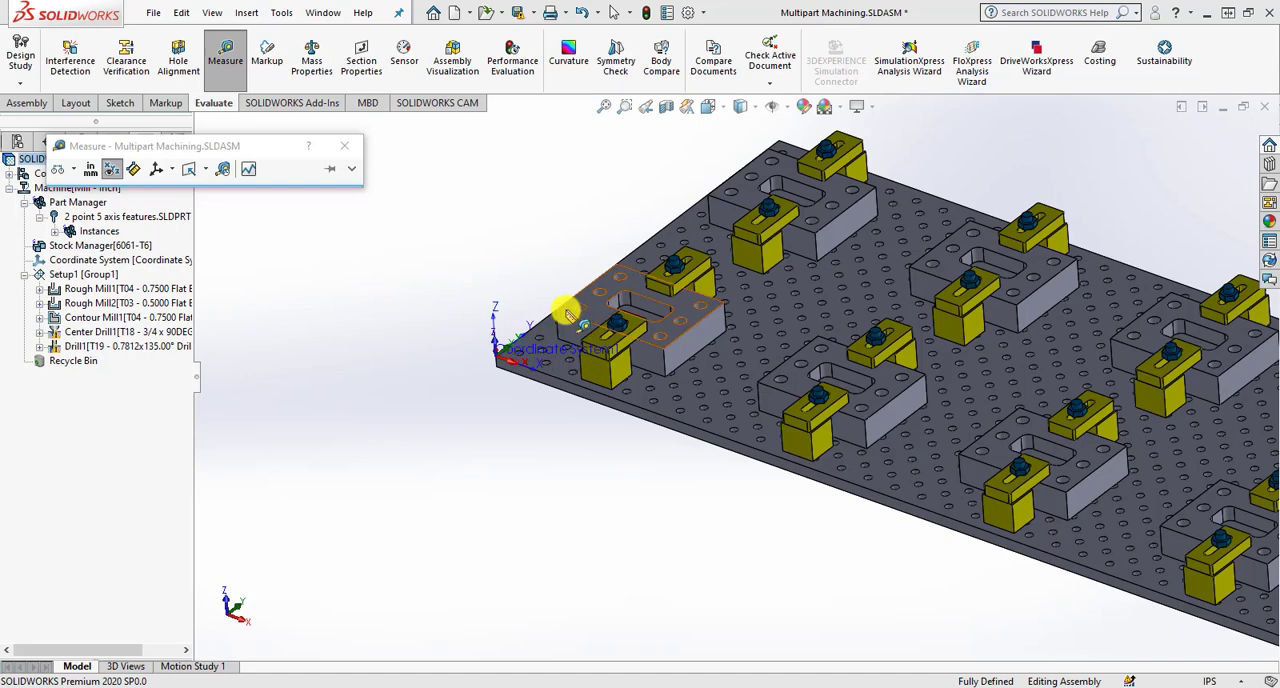
{"action": "scroll", "coordinate": [565, 316], "scroll_direction": "down", "scroll_amount": 1}
{"action": "left_click", "coordinate": [563, 314]}
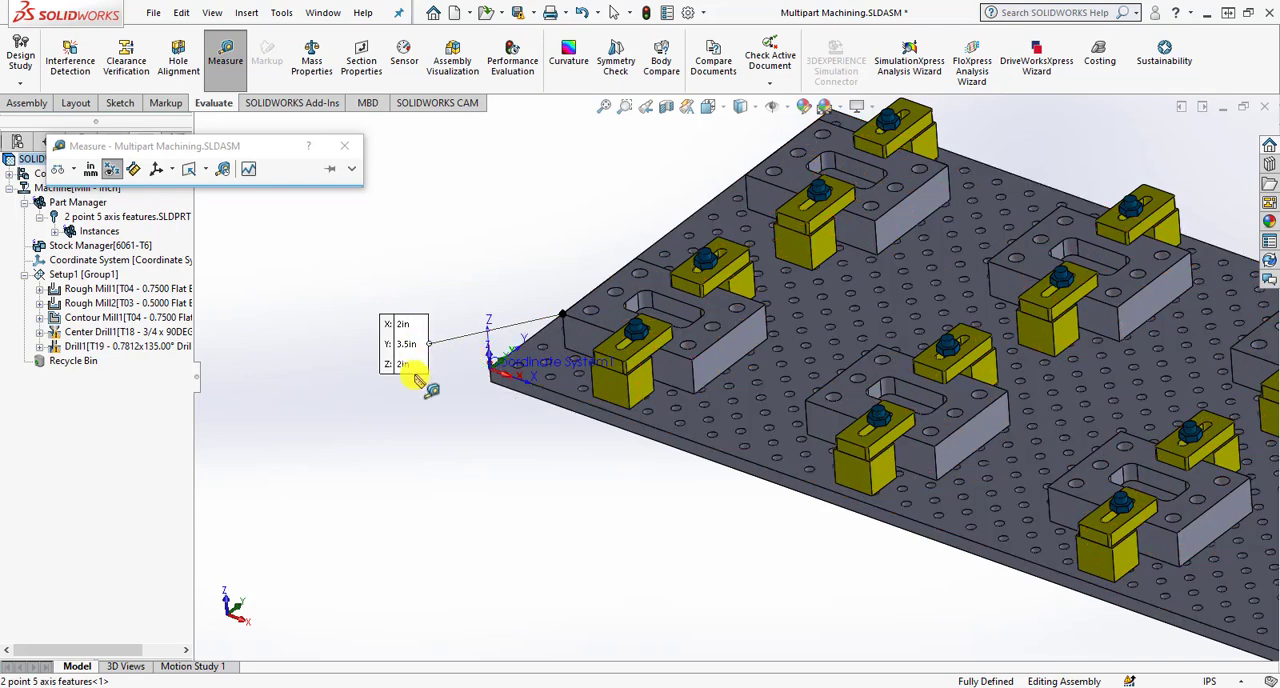
- Measure the matching top corner coordinates of the adjacent parts along the table's X and Y directions
{"action": "left_click", "coordinate": [806, 400]}
{"action": "left_click", "coordinate": [597, 478]}
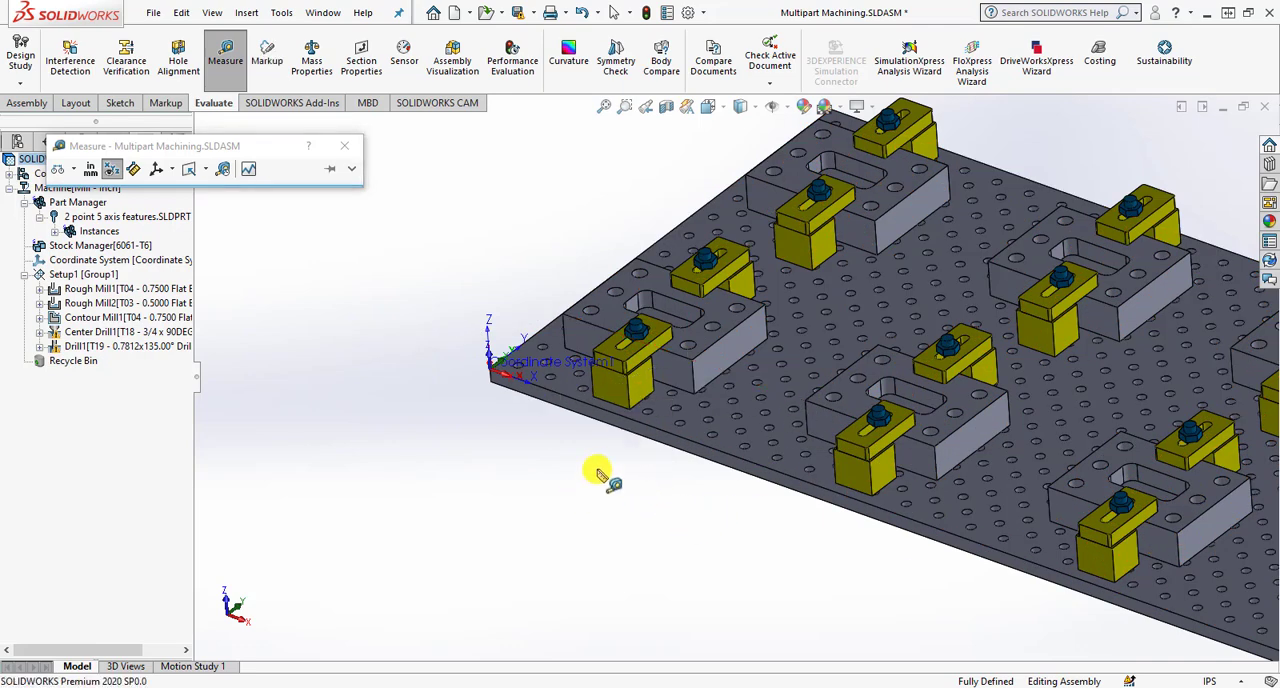
{"action": "left_click", "coordinate": [806, 402]}
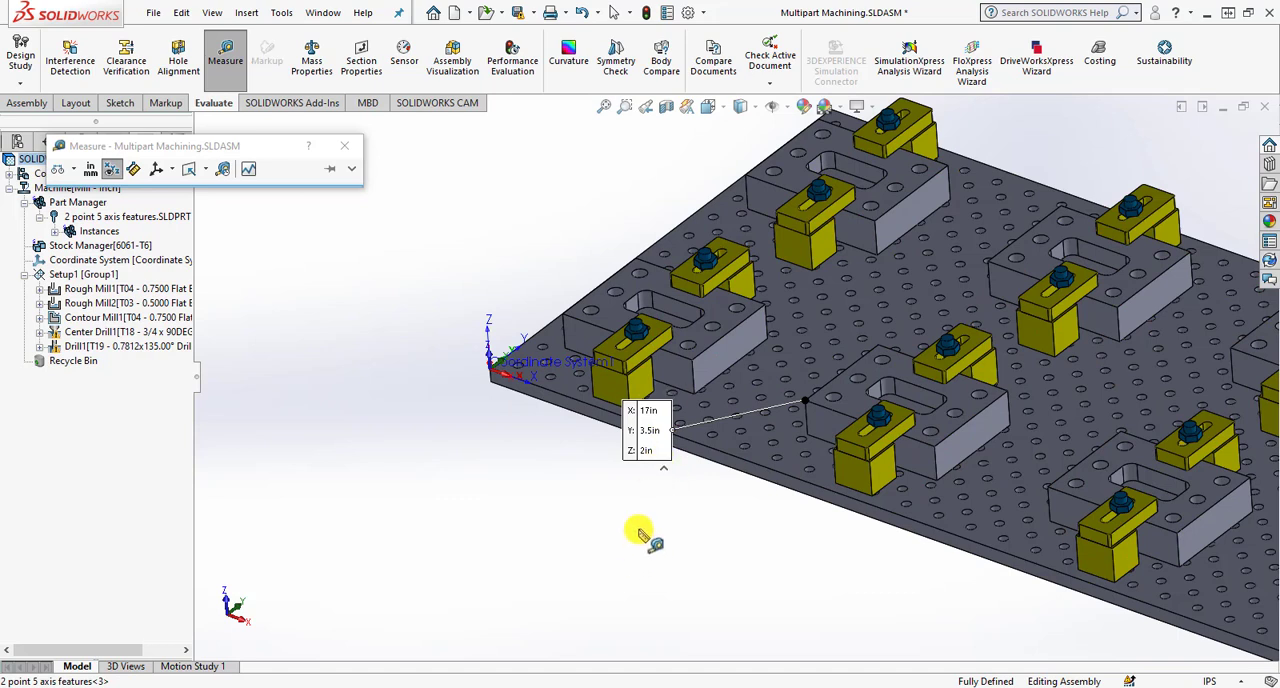
{"action": "left_click", "coordinate": [660, 468]}
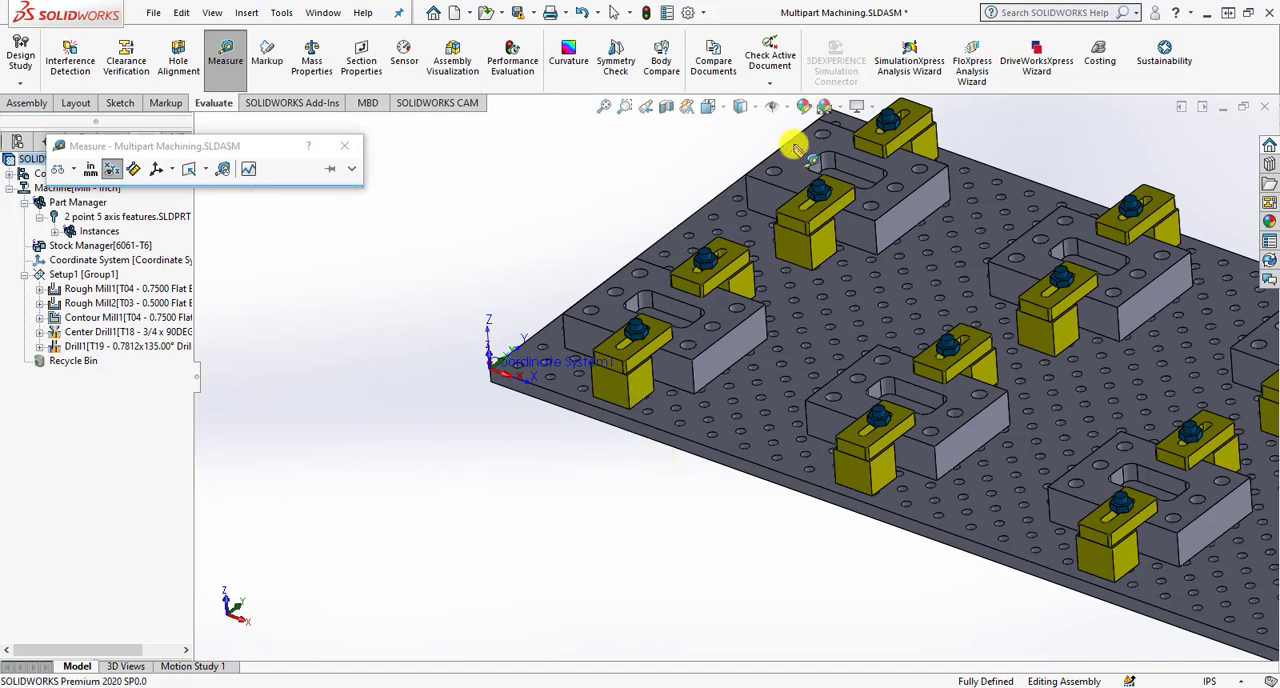
{"action": "left_click", "coordinate": [745, 177]}
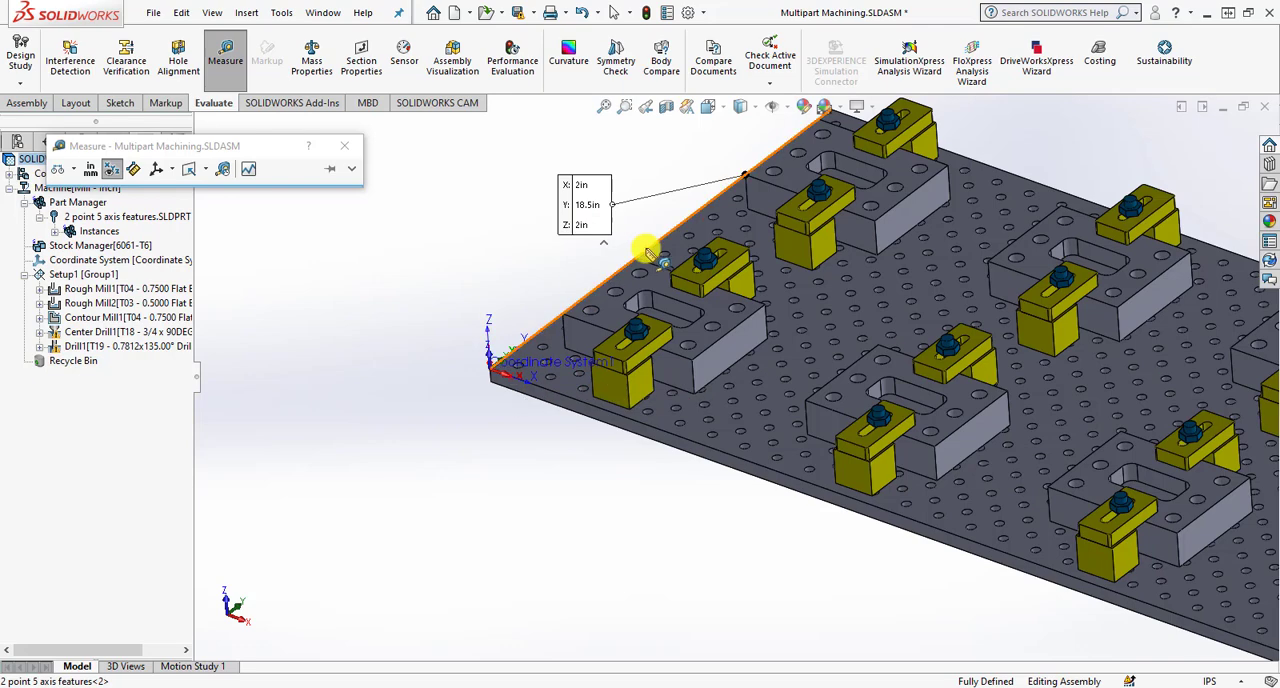
{"action": "left_click", "coordinate": [577, 500]}
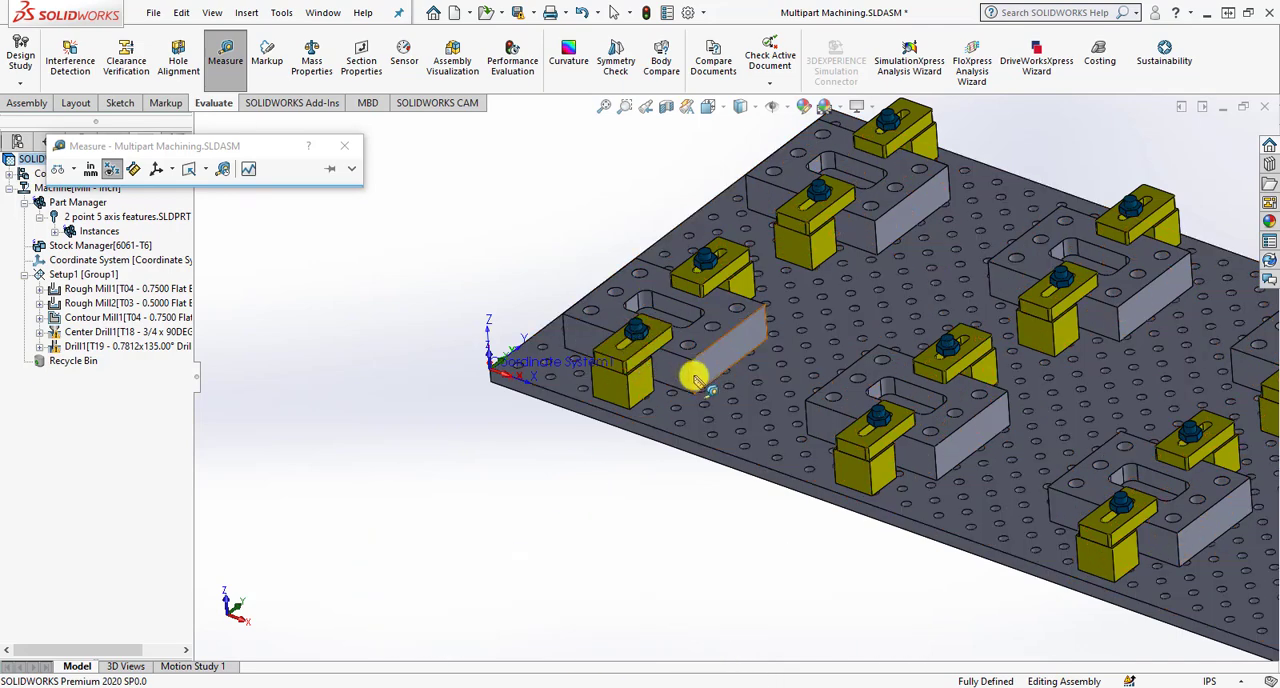
- Measure the distance between matching top corners of the second and third parts in the front row
{"action": "left_click", "coordinate": [806, 402]}
{"action": "left_click", "coordinate": [1047, 487]}
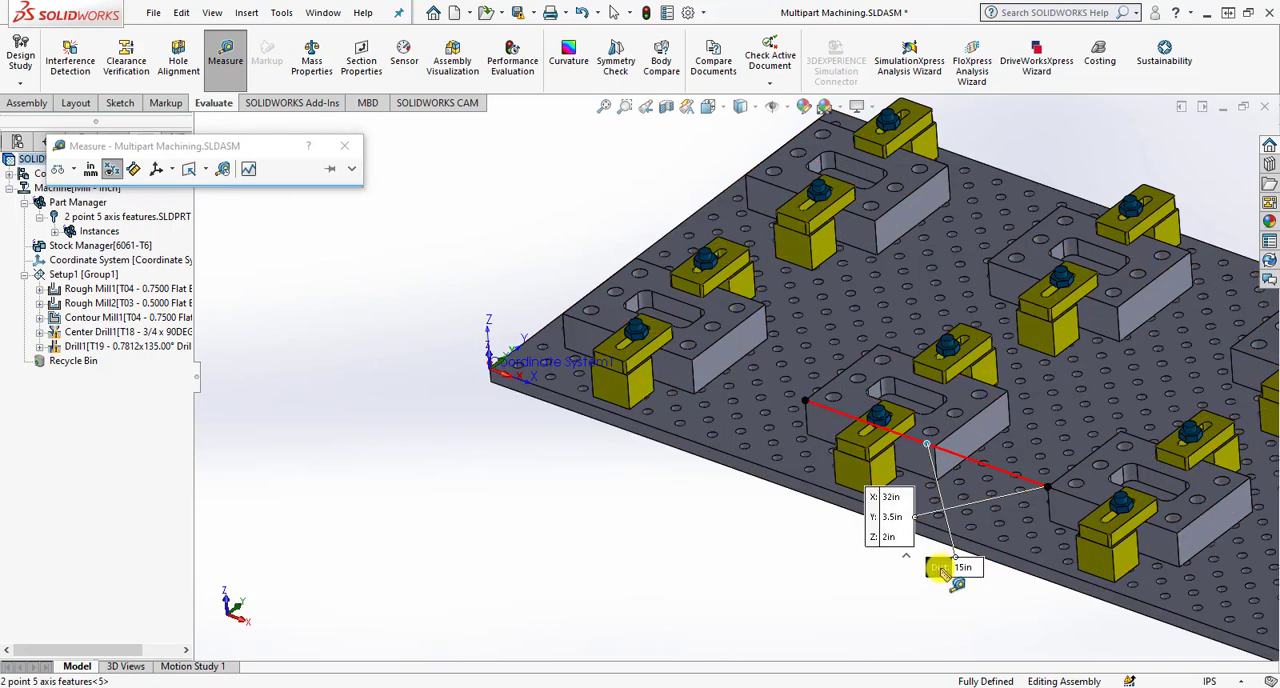
{"action": "left_click", "coordinate": [767, 571]}
- Measure the length, width and height edges of the first part, and clear the selection
{"action": "scroll", "coordinate": [766, 566], "scroll_direction": "up", "scroll_amount": 2}
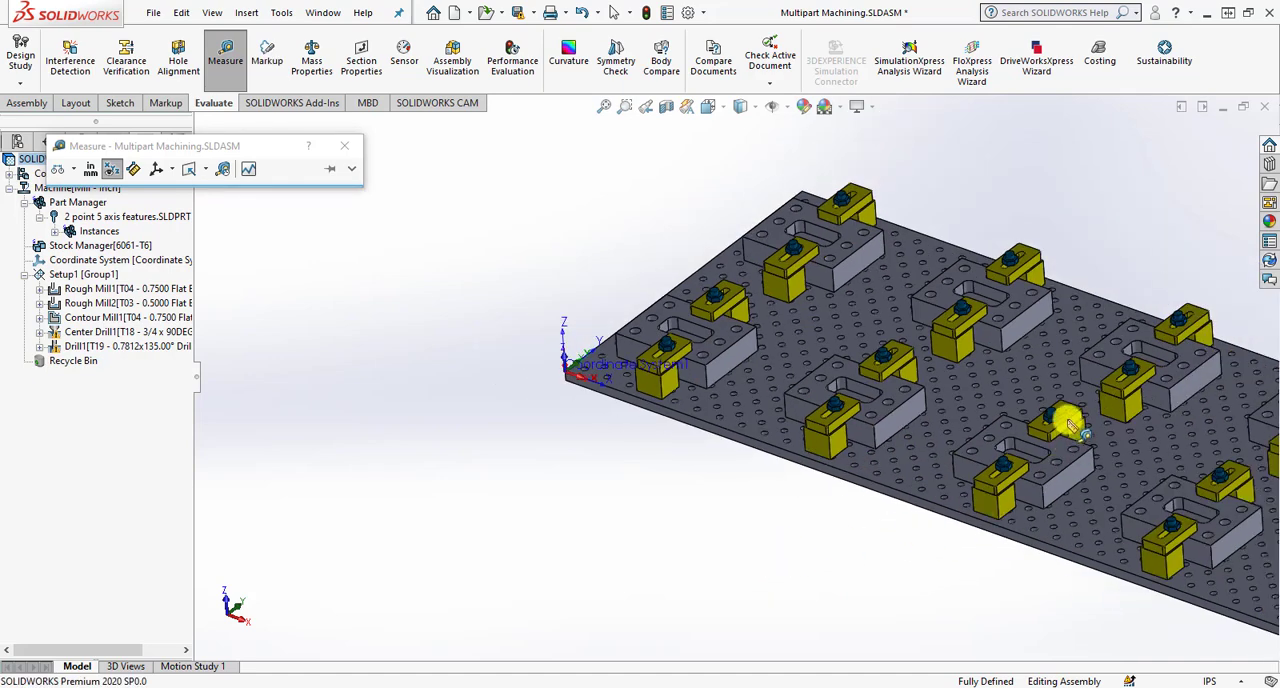
{"action": "scroll", "coordinate": [1069, 425], "scroll_direction": "down", "scroll_amount": 2}
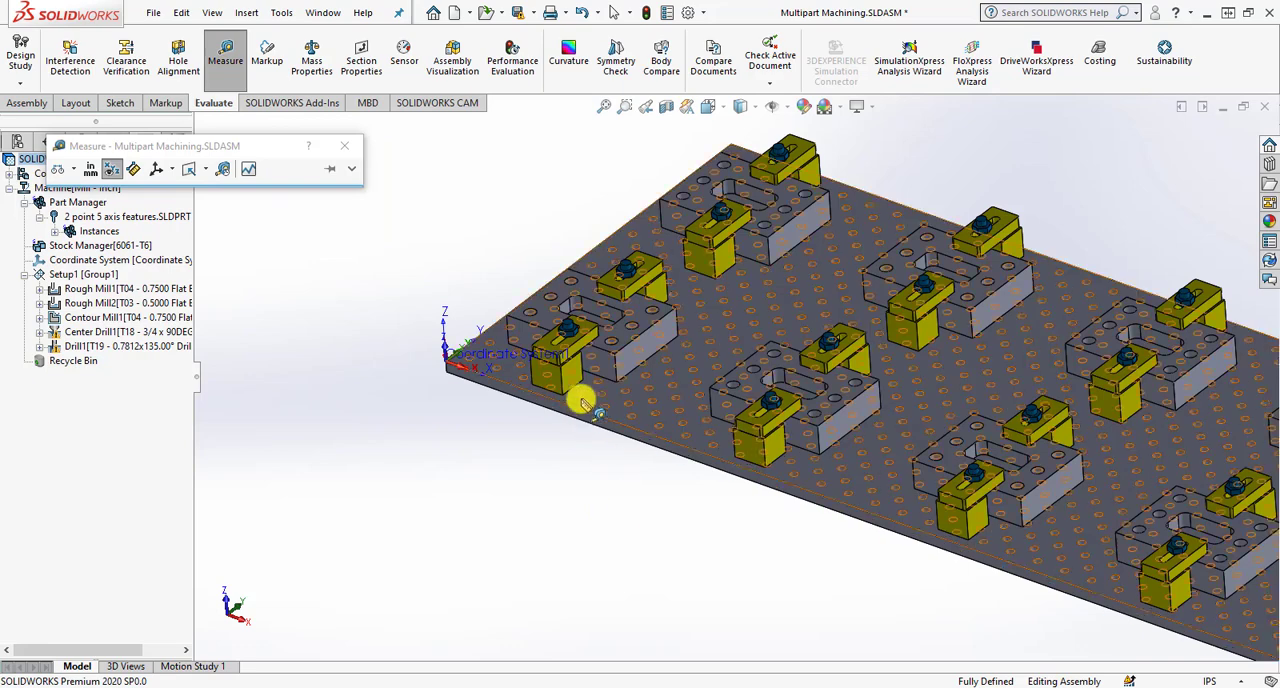
{"action": "scroll", "coordinate": [566, 323], "scroll_direction": "down", "scroll_amount": 3}
{"action": "left_click", "coordinate": [520, 329]}
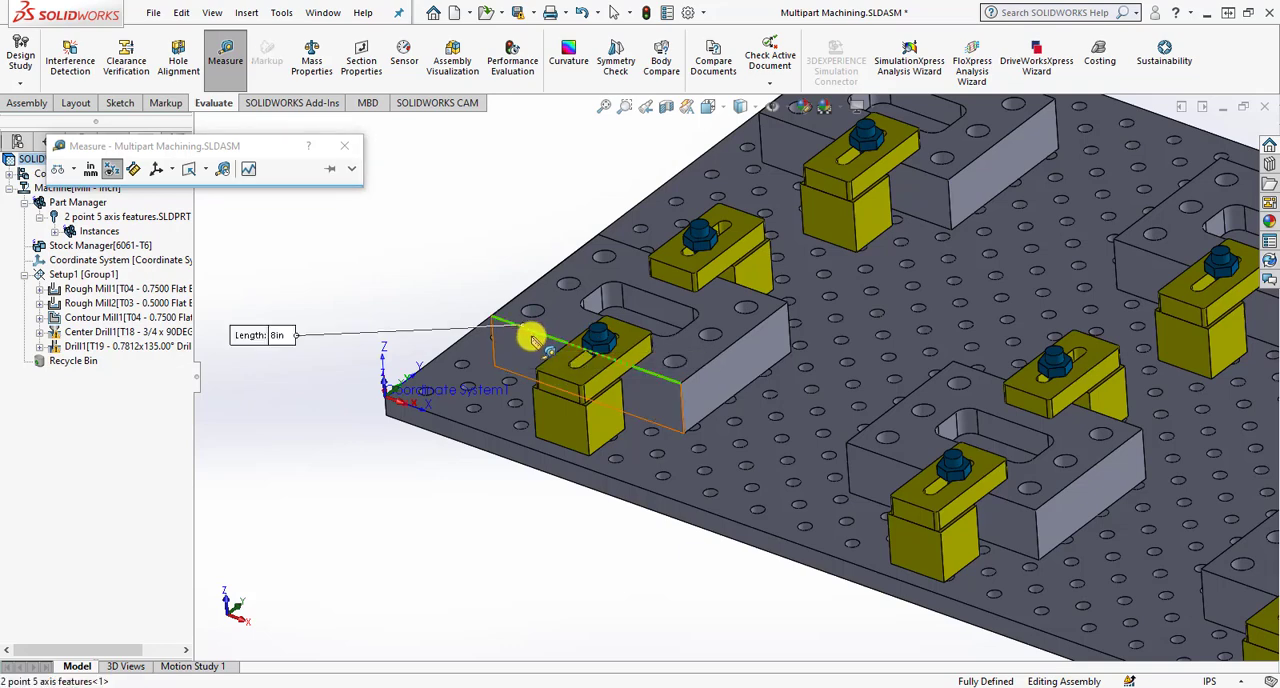
{"action": "left_click", "coordinate": [536, 284]}
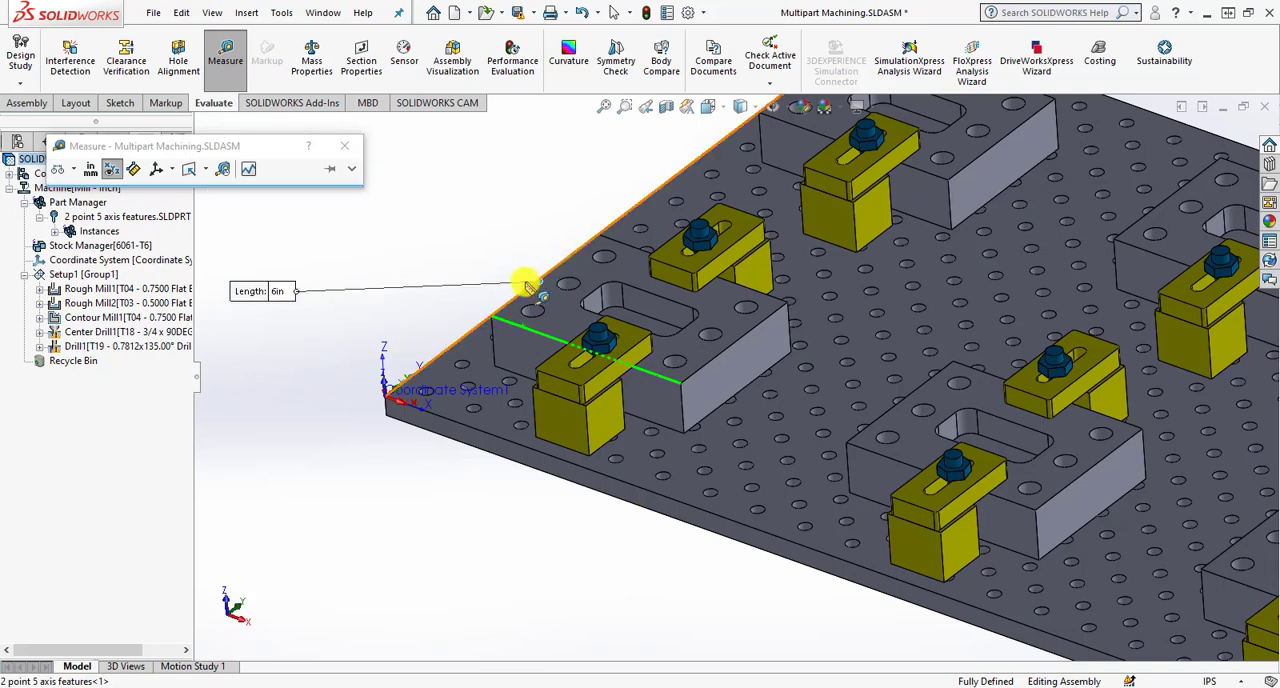
{"action": "left_click", "coordinate": [684, 414]}
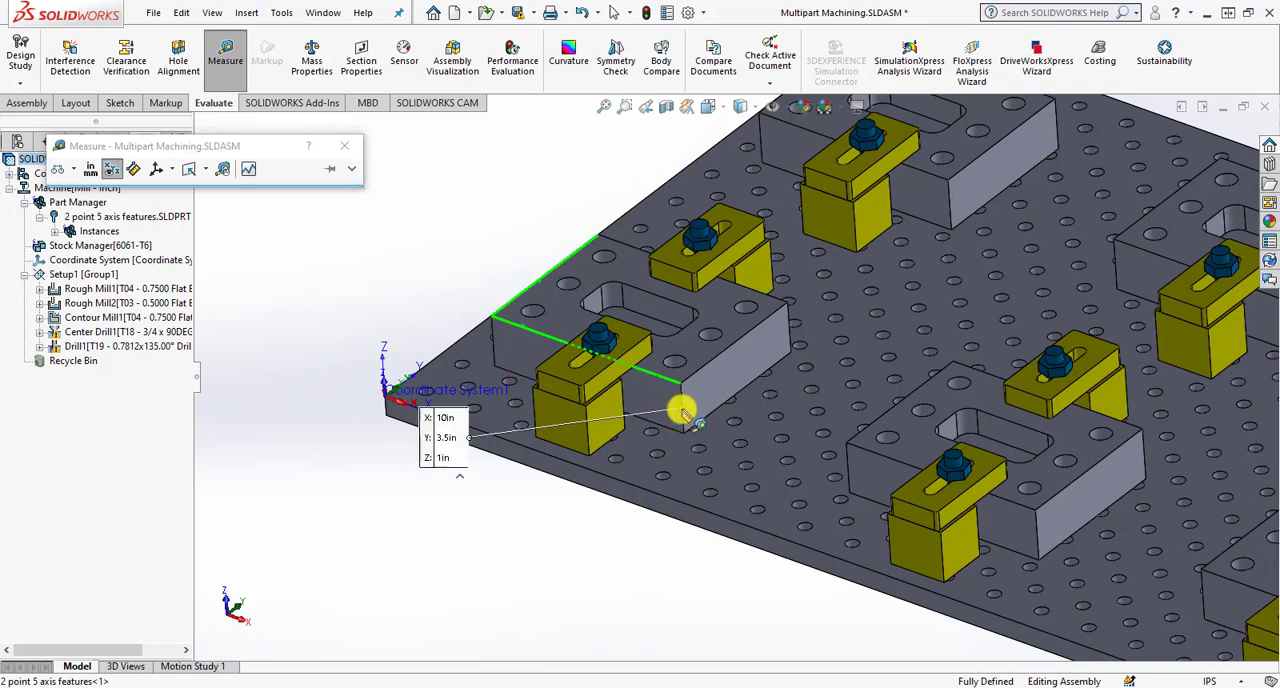
{"action": "left_click", "coordinate": [681, 418]}
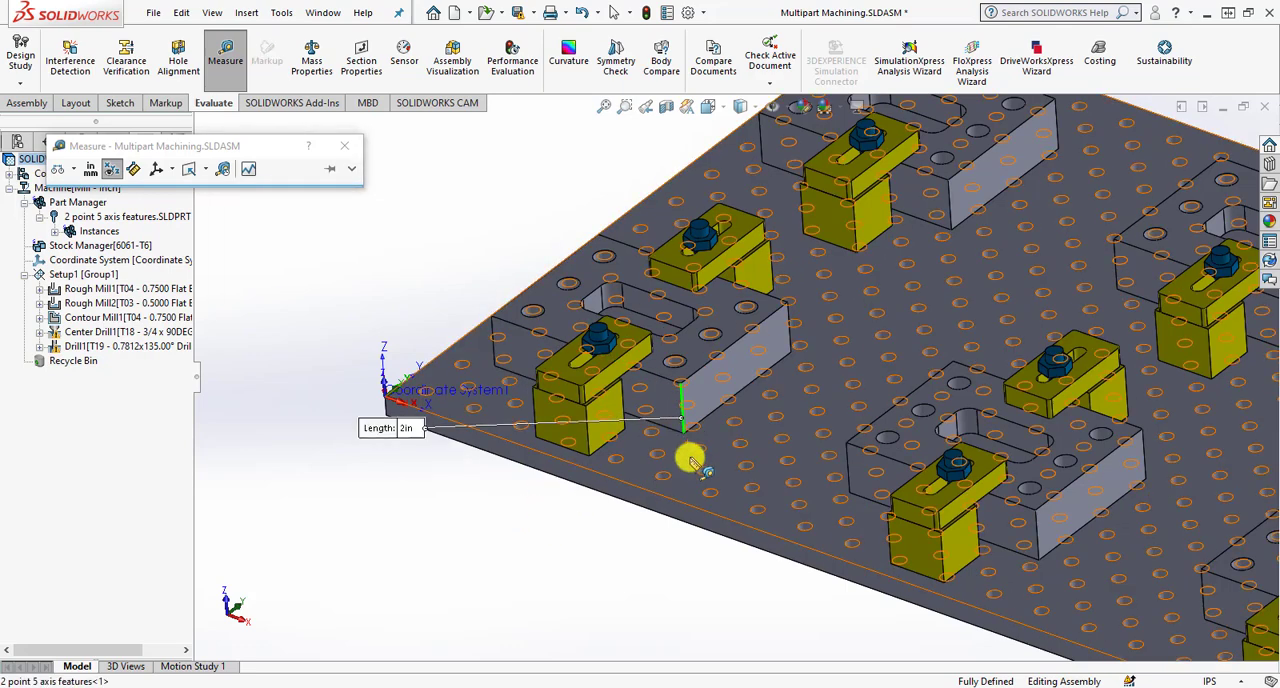
{"action": "left_click", "coordinate": [424, 537]}
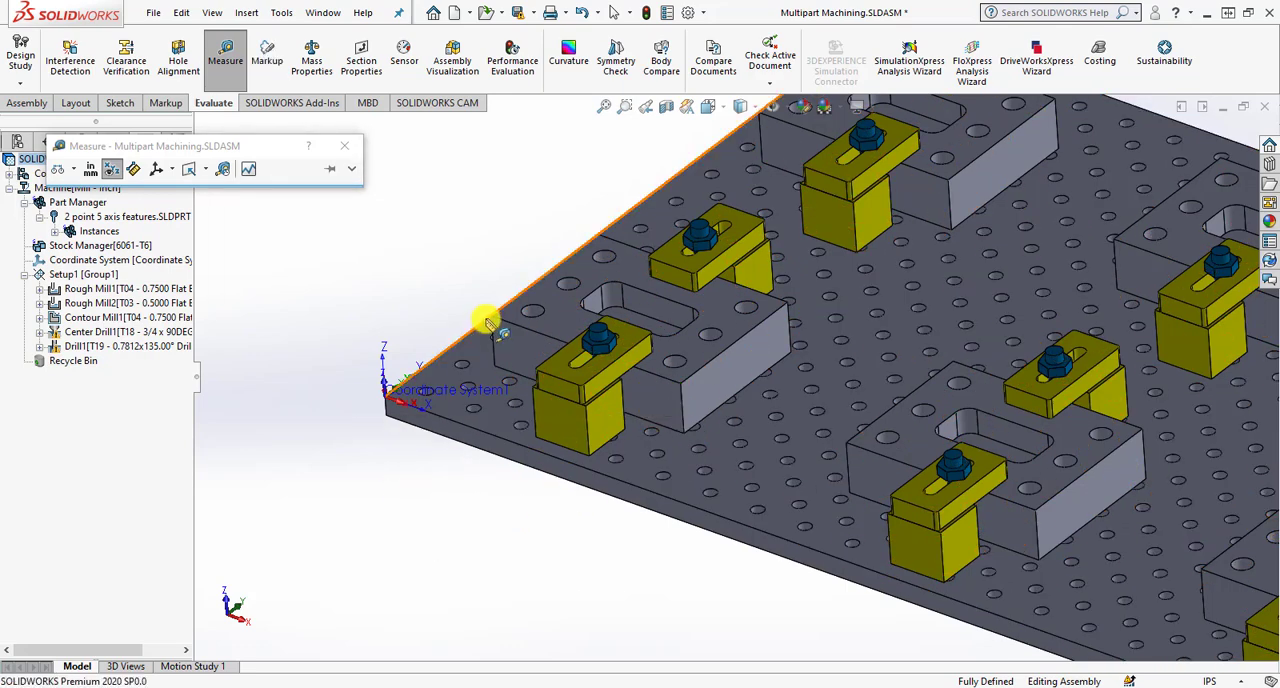
- Measure the first part's corner hole and its distance to the pocket wall, and close the Measure tool
{"action": "left_click", "coordinate": [533, 324]}
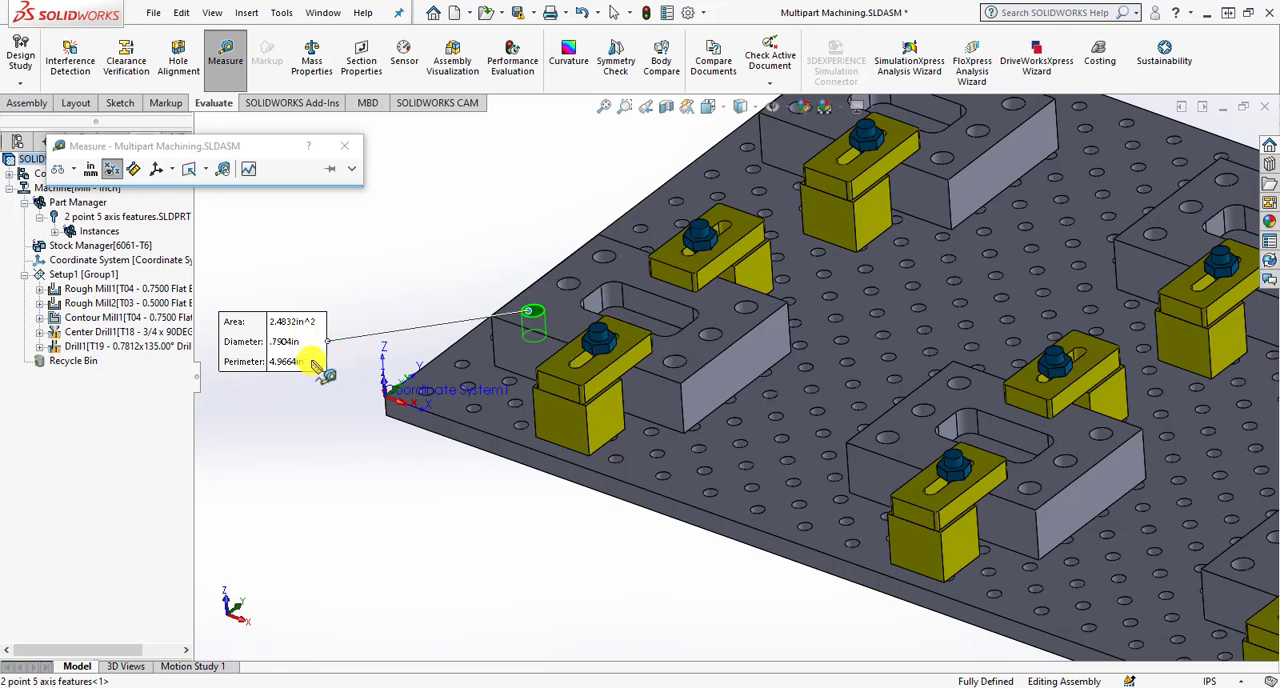
{"action": "left_click", "coordinate": [641, 303]}
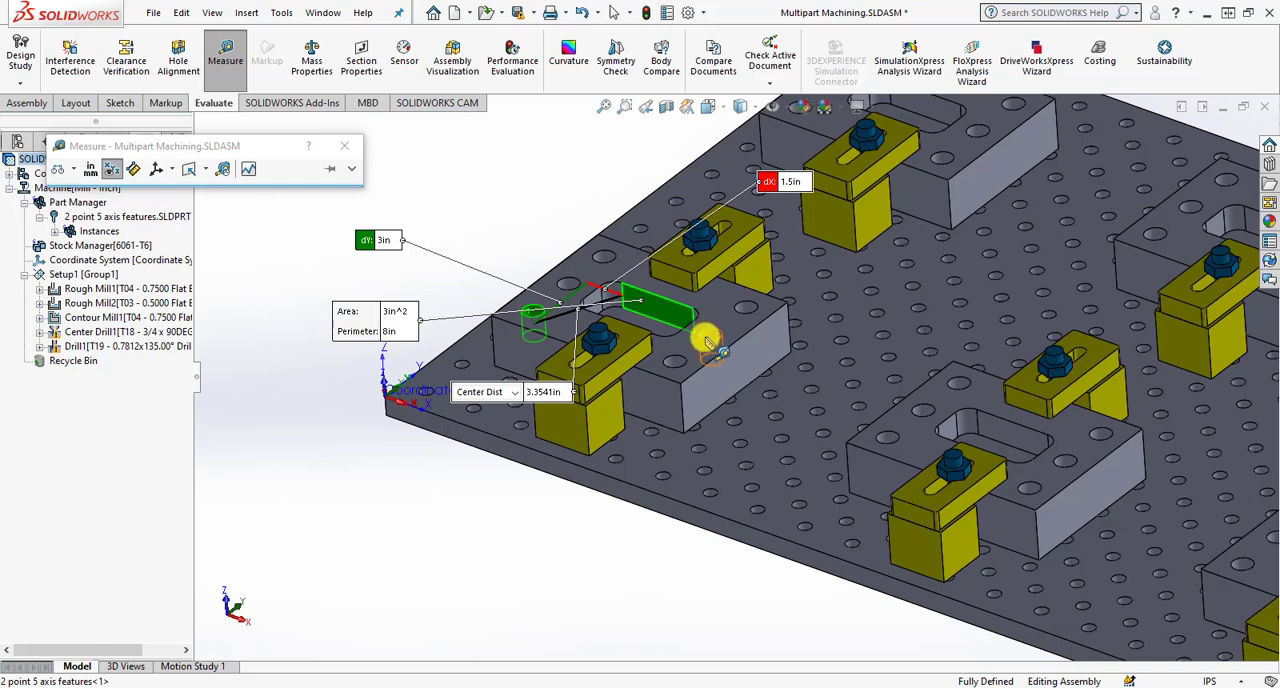
{"action": "left_click", "coordinate": [530, 263]}
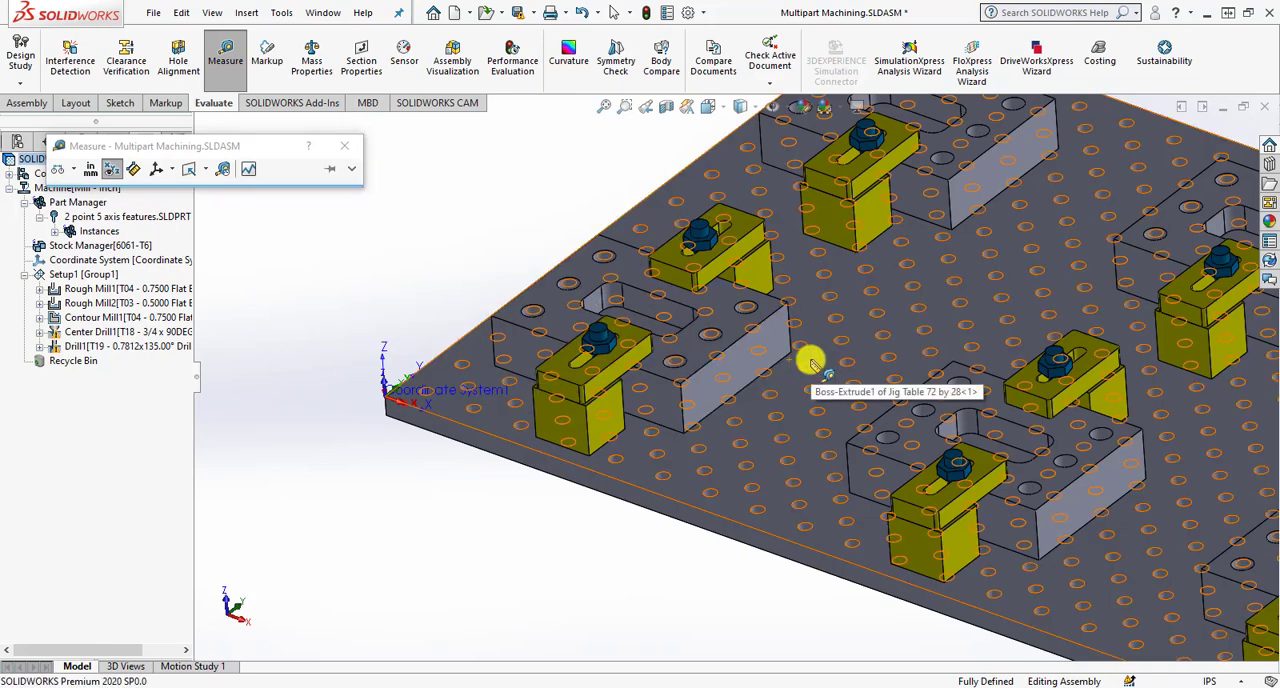
{"action": "left_click", "coordinate": [344, 147]}
{"action": "scroll", "coordinate": [391, 292], "scroll_direction": "up", "scroll_amount": 3}
{"action": "scroll", "coordinate": [429, 323], "scroll_direction": "up", "scroll_amount": 3}
{"action": "scroll", "coordinate": [976, 428], "scroll_direction": "down", "scroll_amount": 4}
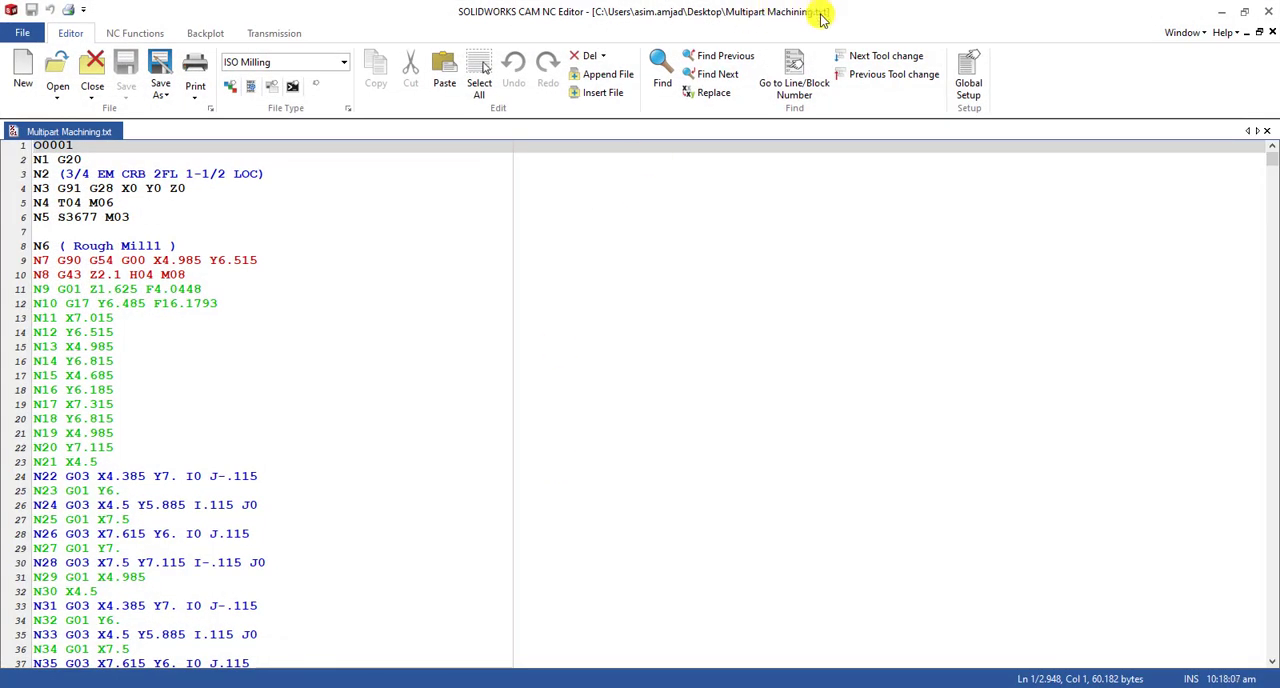
- Narrow the SOLIDWORKS CAM NC Editor window, place it beside the assembly, and examine the NC code at the end of the program
{"action": "left_click_drag", "start_coordinate": [820, 16], "coordinate": [728, 23]}
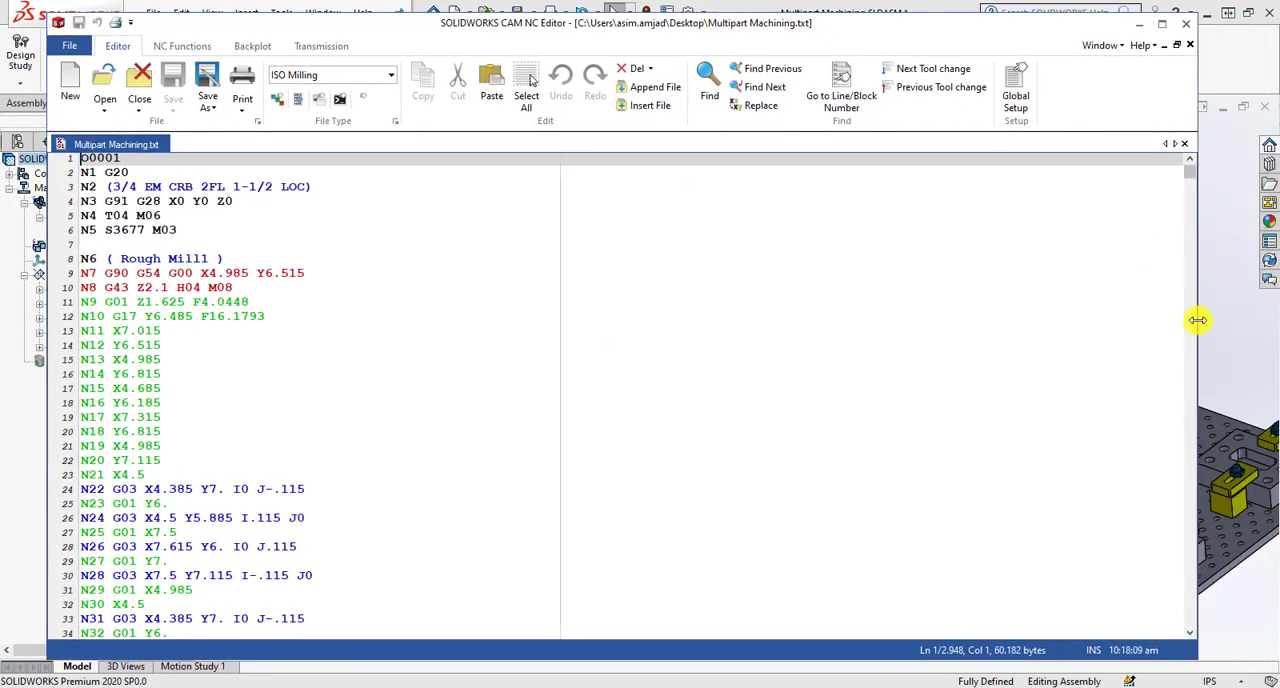
{"action": "left_click_drag", "start_coordinate": [1176, 321], "coordinate": [549, 330]}
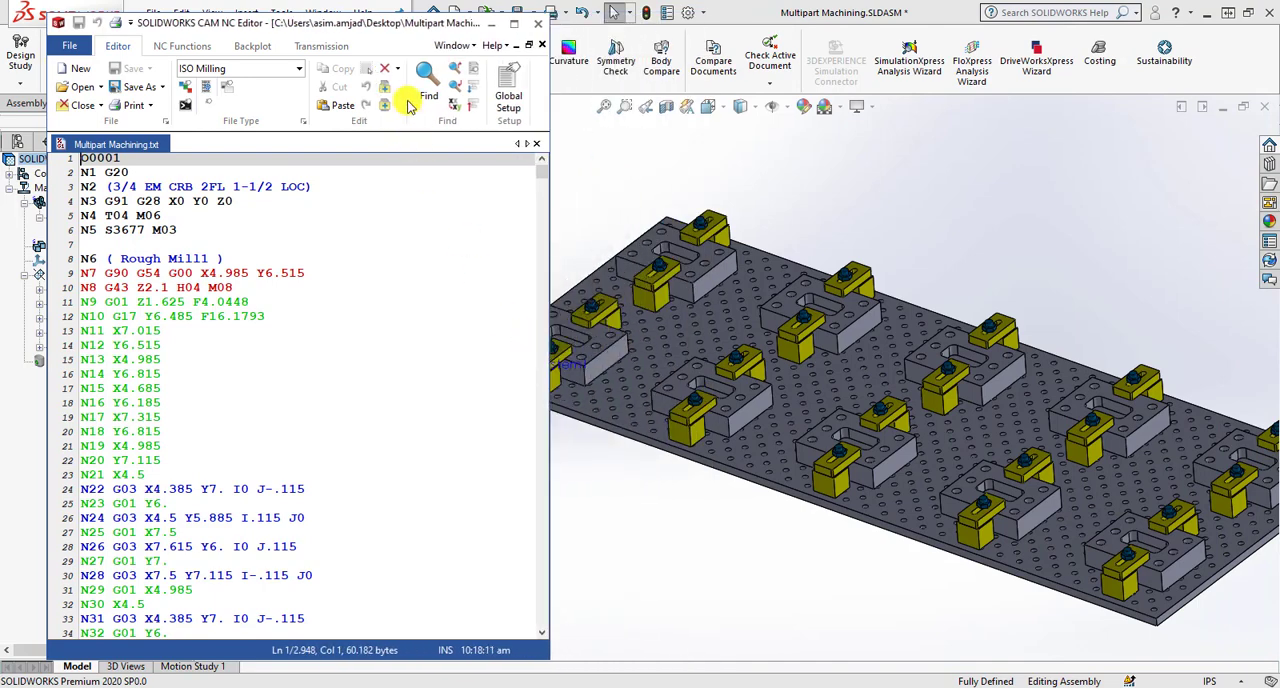
{"action": "left_click_drag", "start_coordinate": [397, 24], "coordinate": [1100, 30]}
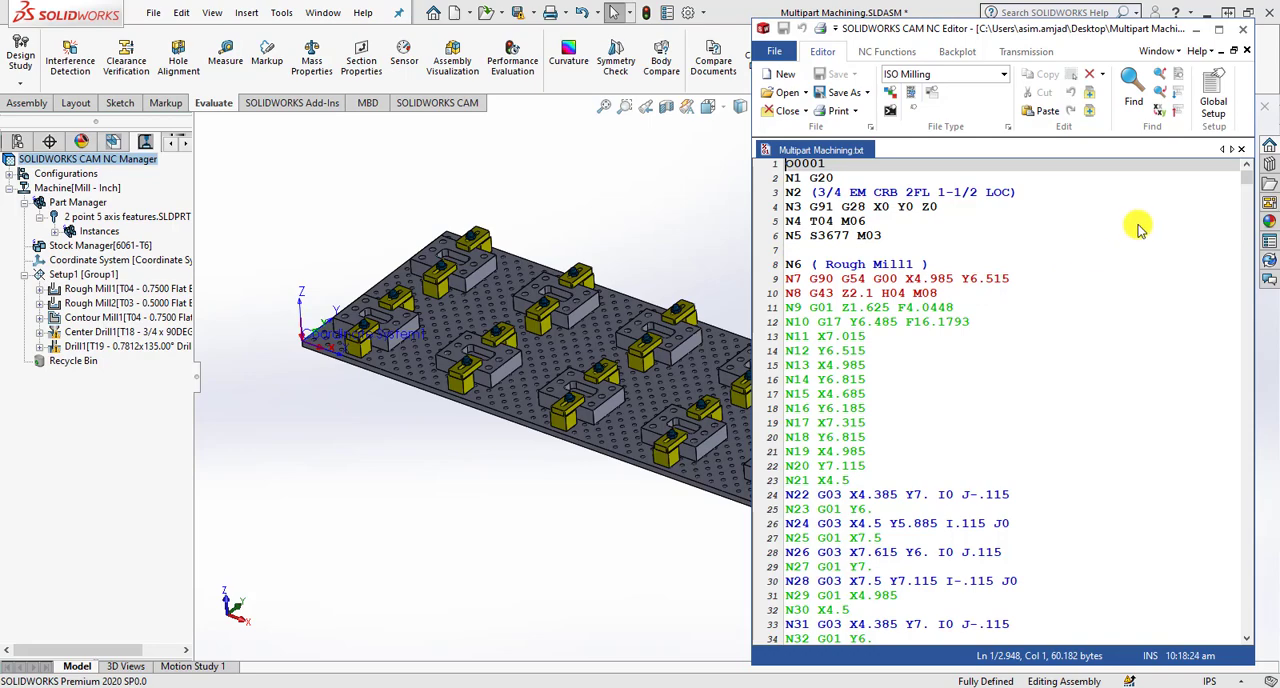
{"action": "left_click_drag", "start_coordinate": [1246, 174], "coordinate": [1249, 634]}
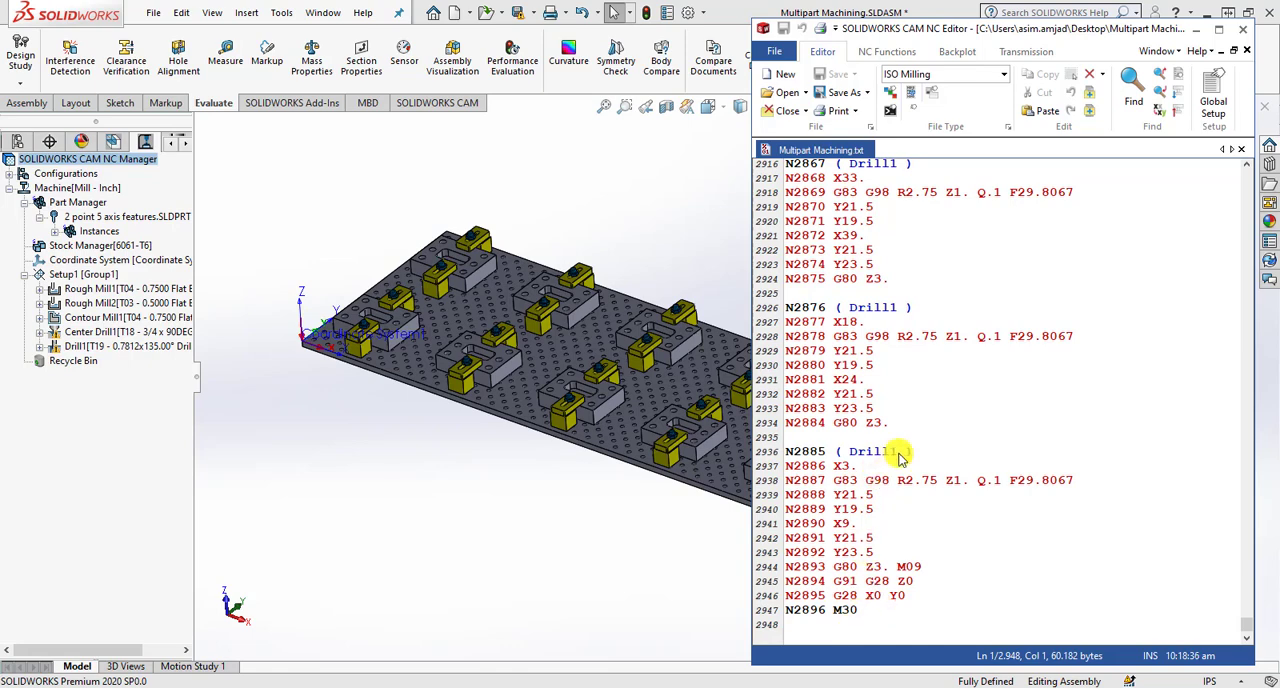
- Return to the start of the NC program, examine the Rough Mill1 code, and widen the NC Editor window over the assembly
{"action": "scroll", "coordinate": [905, 457], "scroll_direction": "up", "scroll_amount": 16}
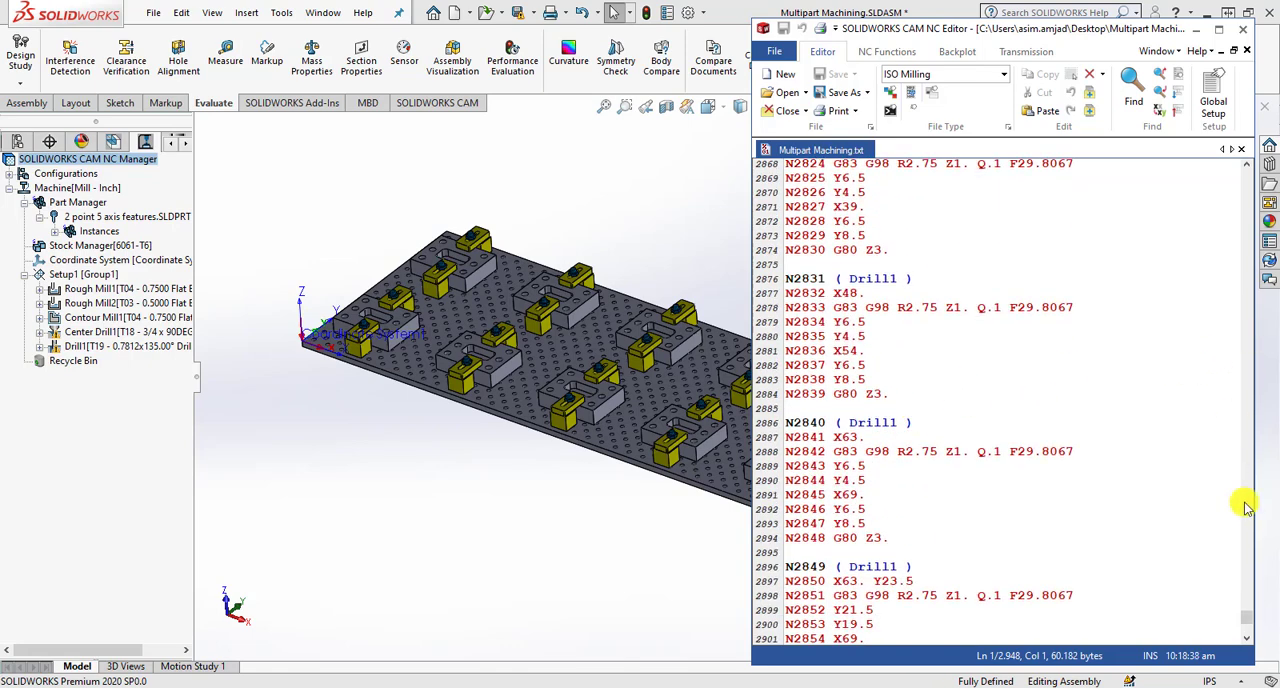
{"action": "left_click_drag", "start_coordinate": [1246, 618], "coordinate": [1246, 172]}
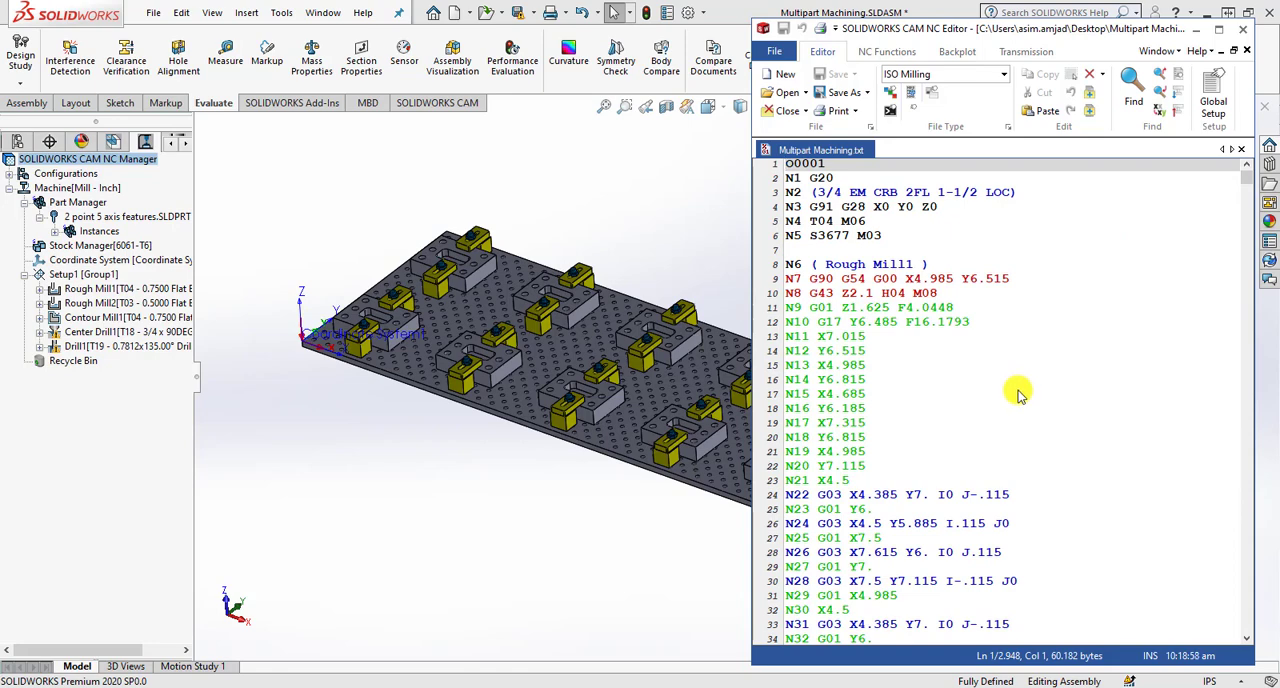
{"action": "scroll", "coordinate": [980, 393], "scroll_direction": "down", "scroll_amount": 20}
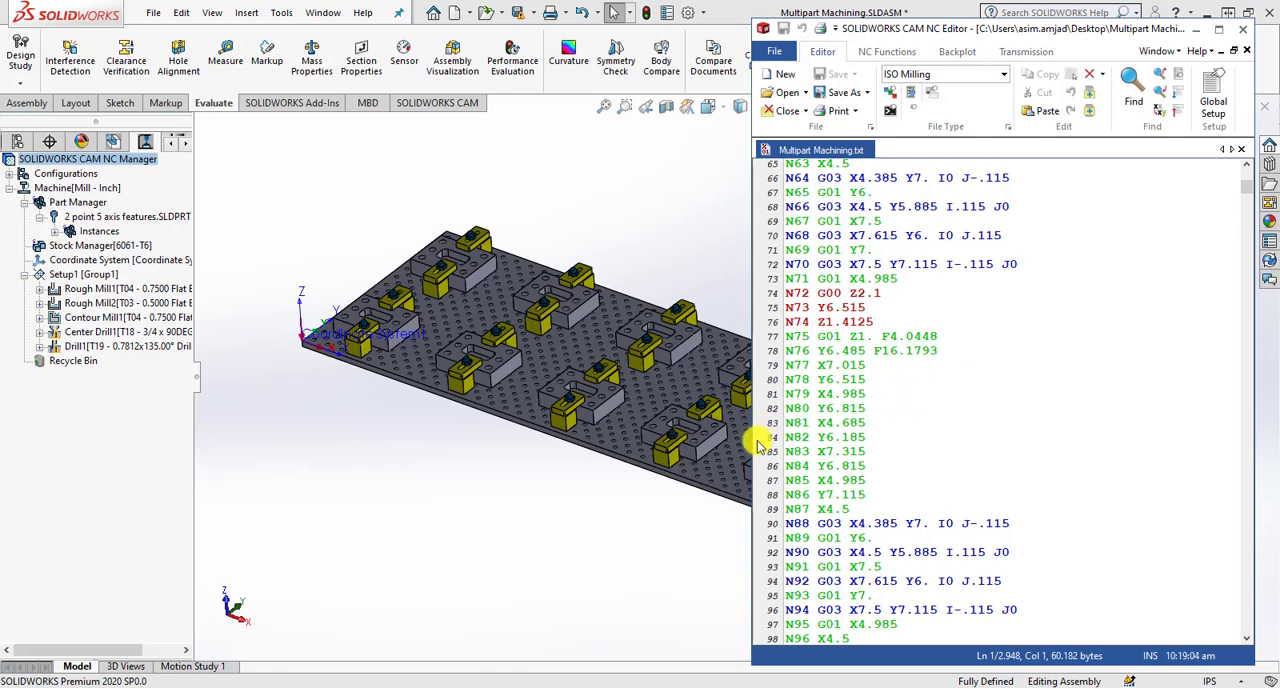
{"action": "left_click_drag", "start_coordinate": [750, 444], "coordinate": [500, 450]}
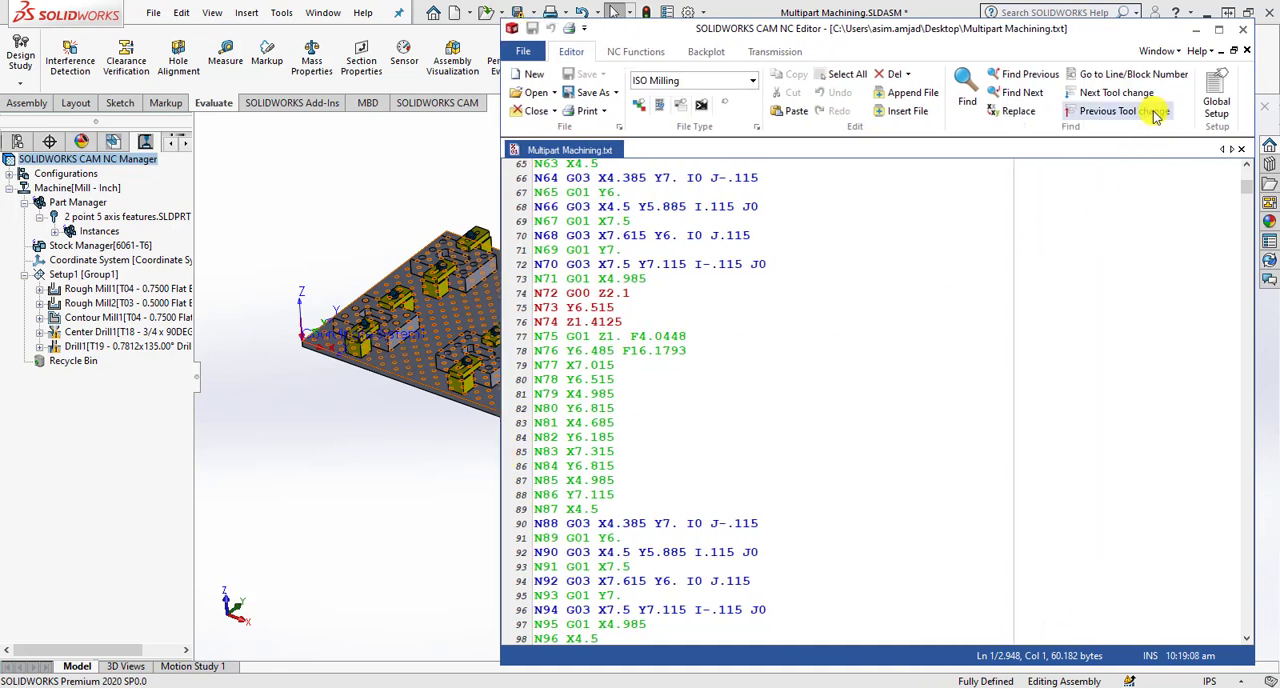
- Try to go to n2708 in the NC code as a line number
{"action": "left_click", "coordinate": [1090, 74]}
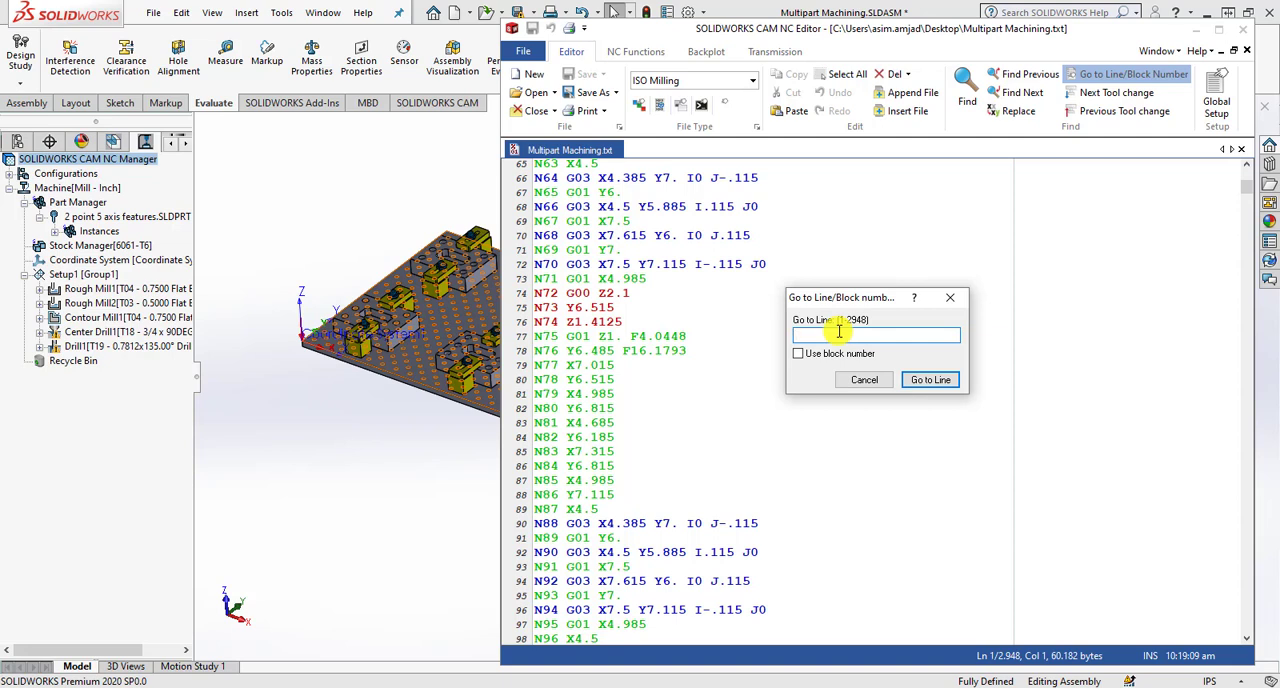
{"action": "type", "text": "11"}
{"action": "type", "text": "2708"}
{"action": "key", "text": "Return"}
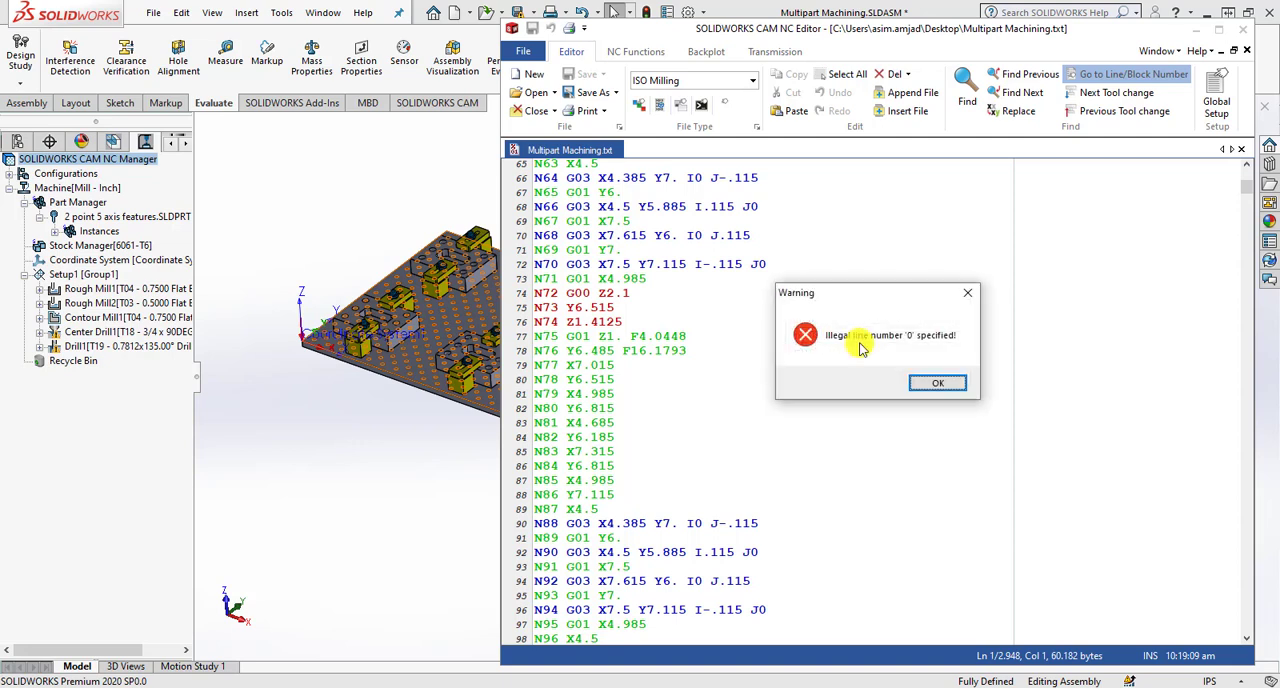
{"action": "left_click", "coordinate": [922, 380]}
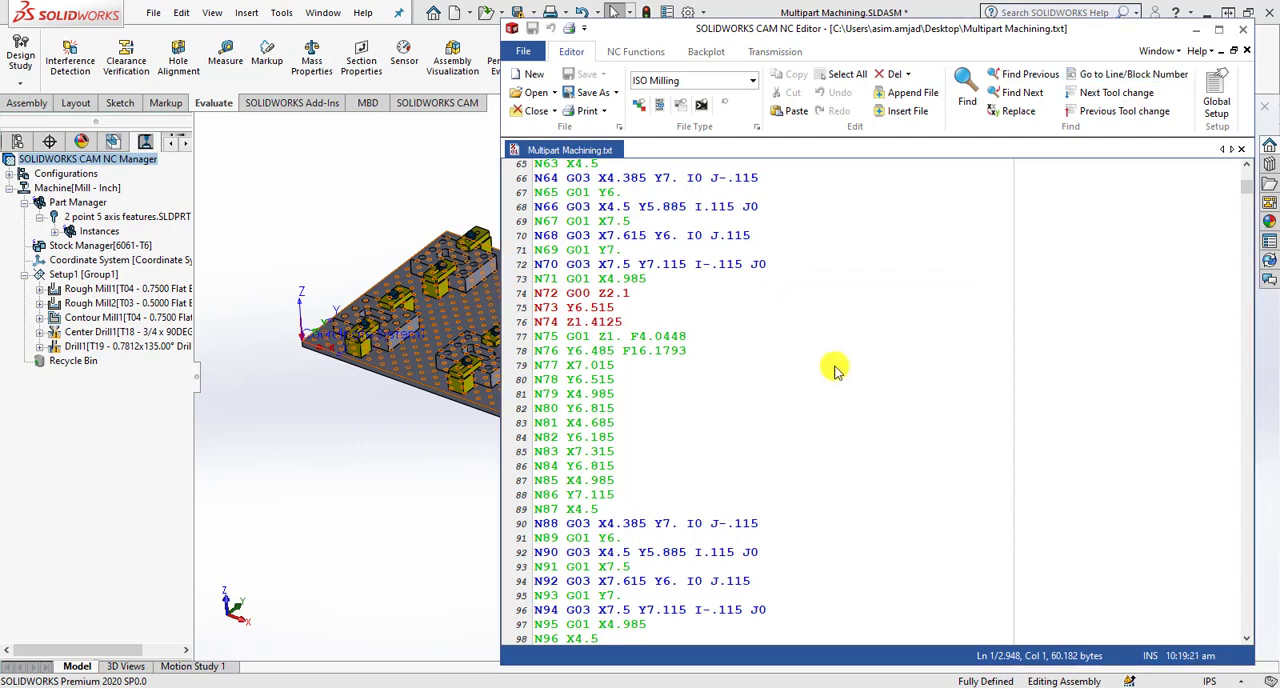
- Go to N2708 in the NC code by block number
{"action": "left_click", "coordinate": [1098, 78]}
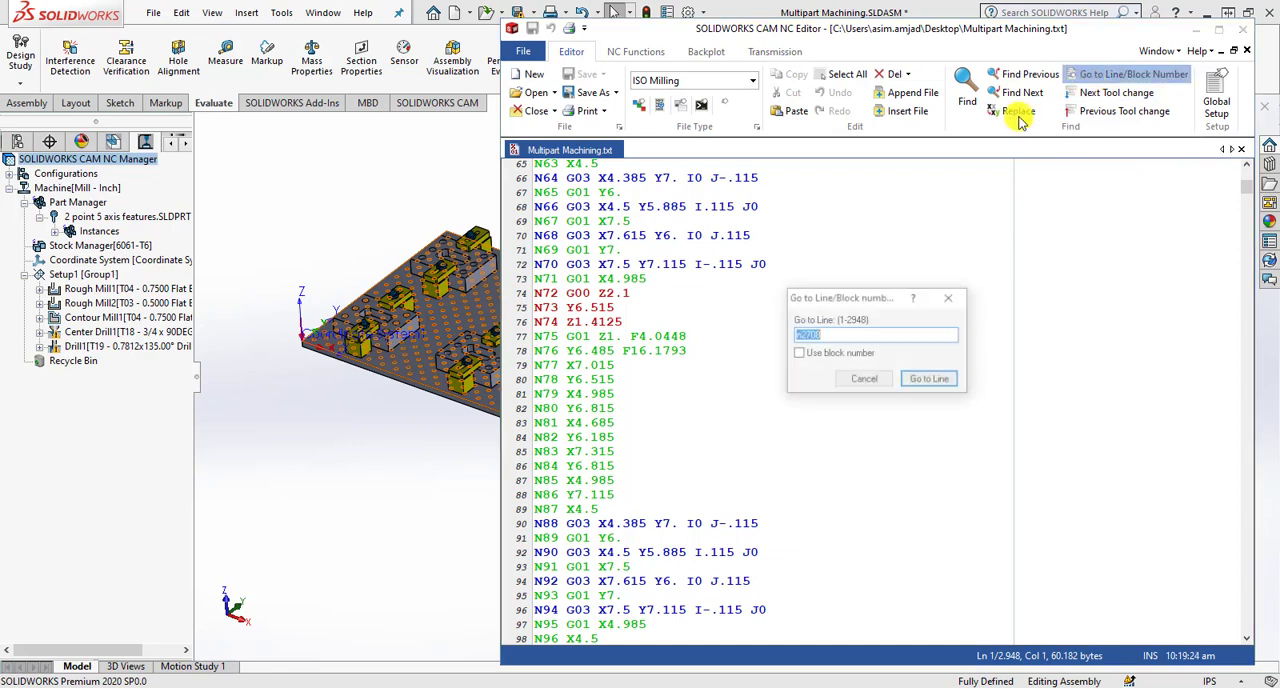
{"action": "left_click", "coordinate": [804, 335]}
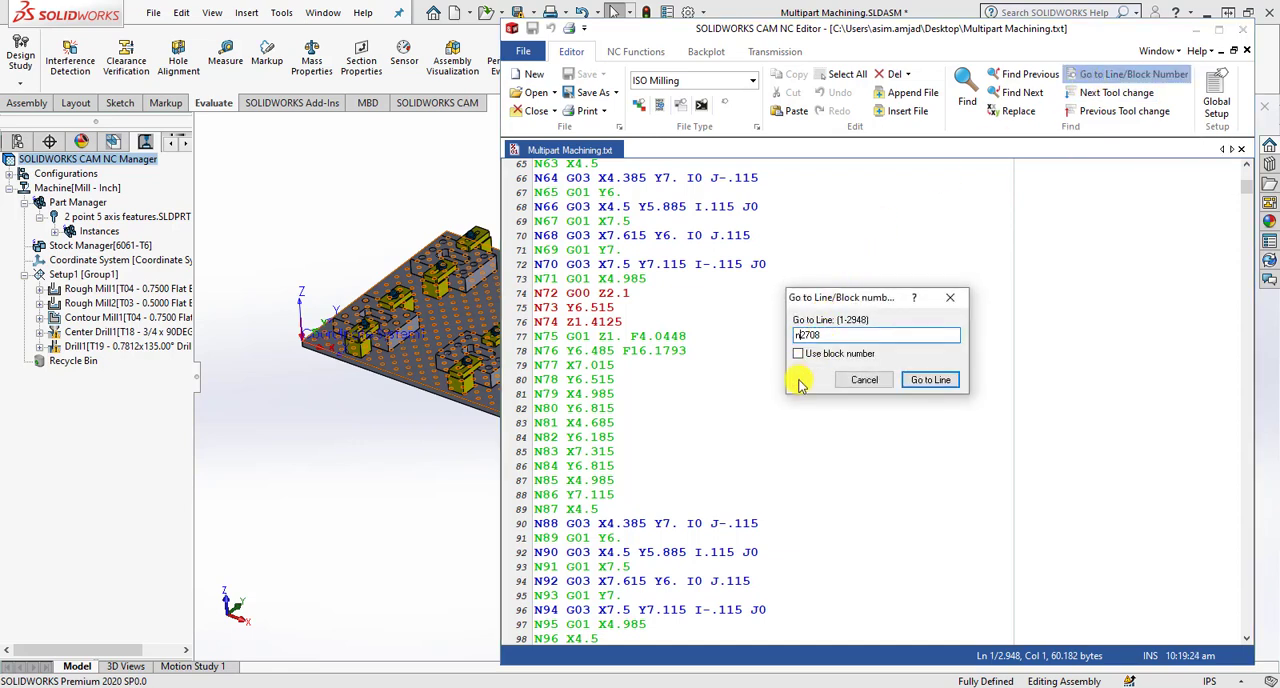
{"action": "key", "text": "BackSpace"}
{"action": "type", "text": "N"}
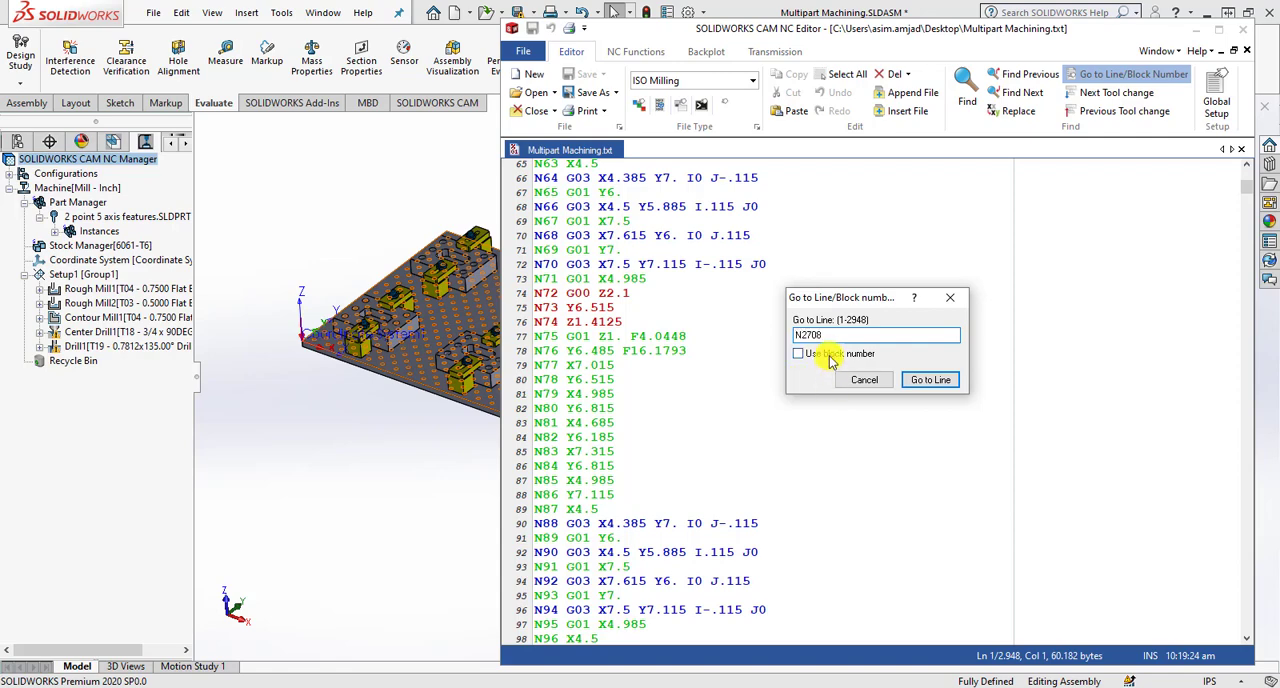
{"action": "left_click", "coordinate": [828, 357]}
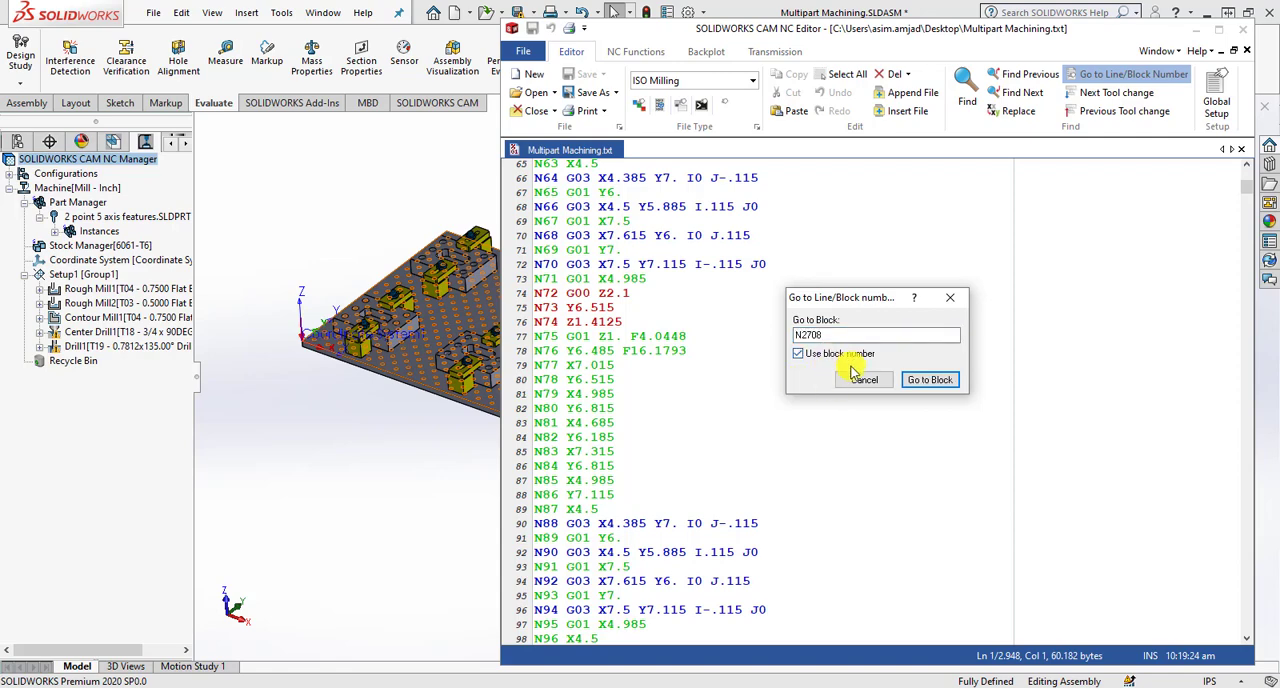
{"action": "left_click", "coordinate": [918, 382]}
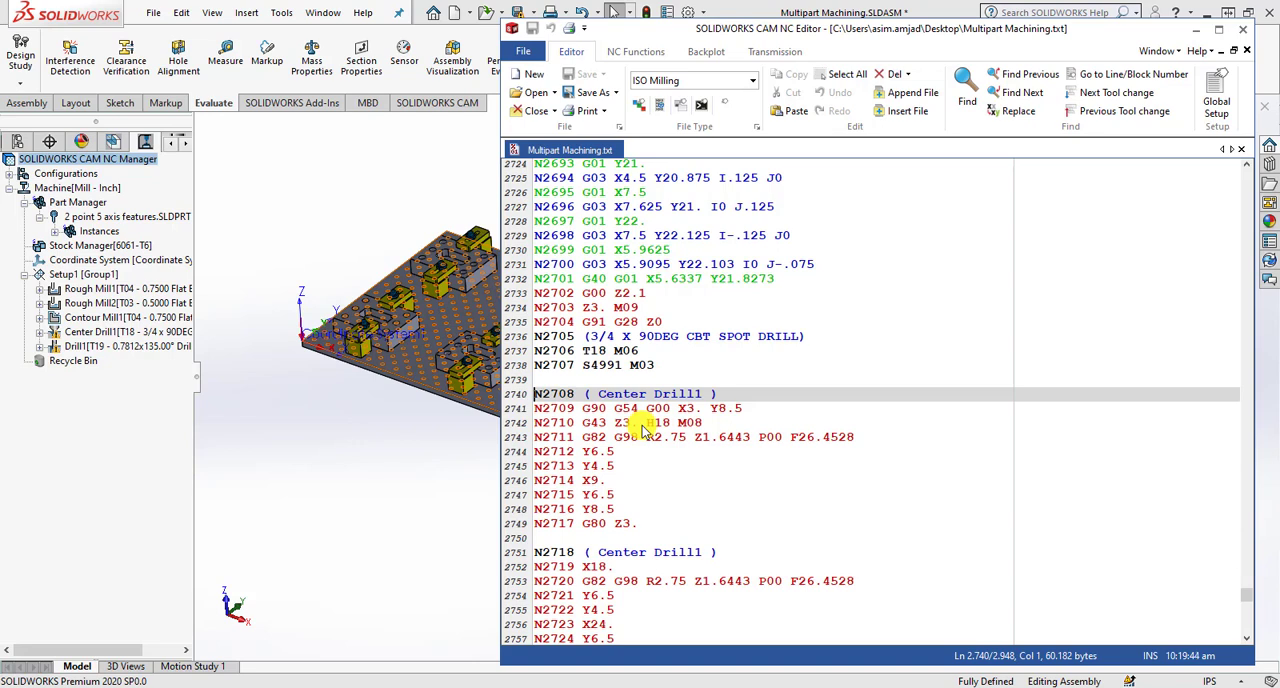
- Highlight and check the first part's Center Drill1 hole coordinates in blocks N2709 through N2716
{"action": "left_click", "coordinate": [547, 414]}
{"action": "double_click", "coordinate": [547, 414]}
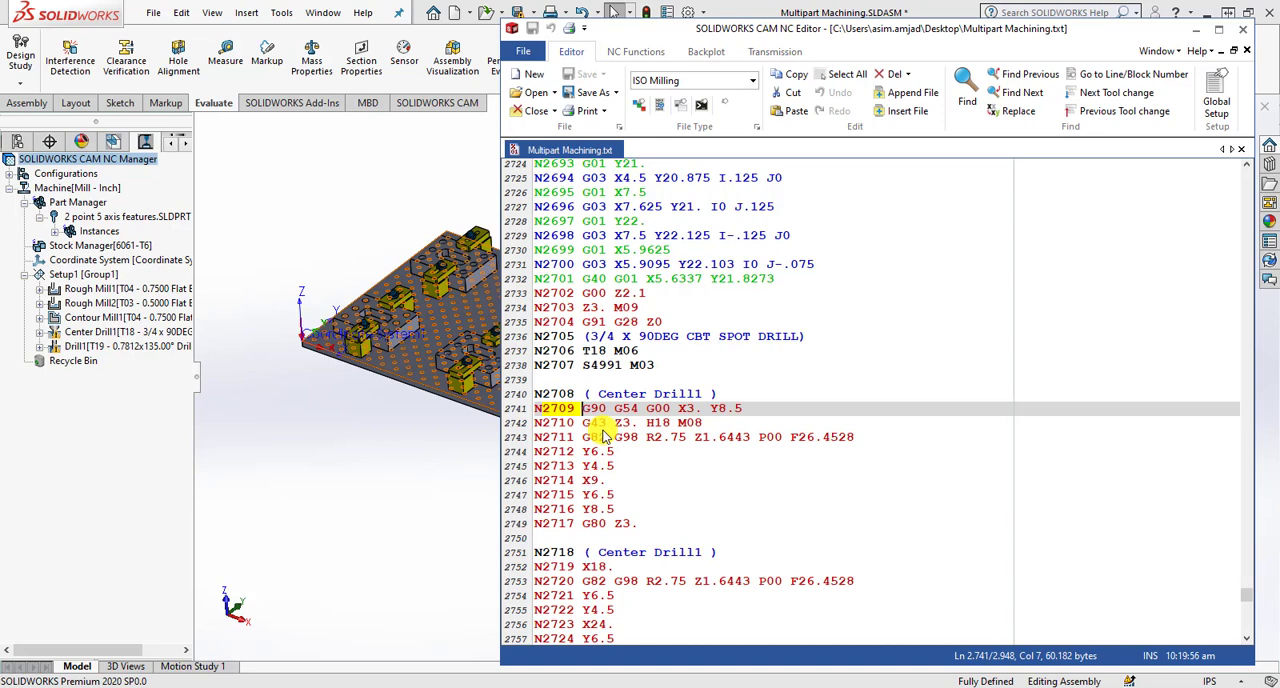
{"action": "left_click_drag", "start_coordinate": [678, 409], "coordinate": [752, 413]}
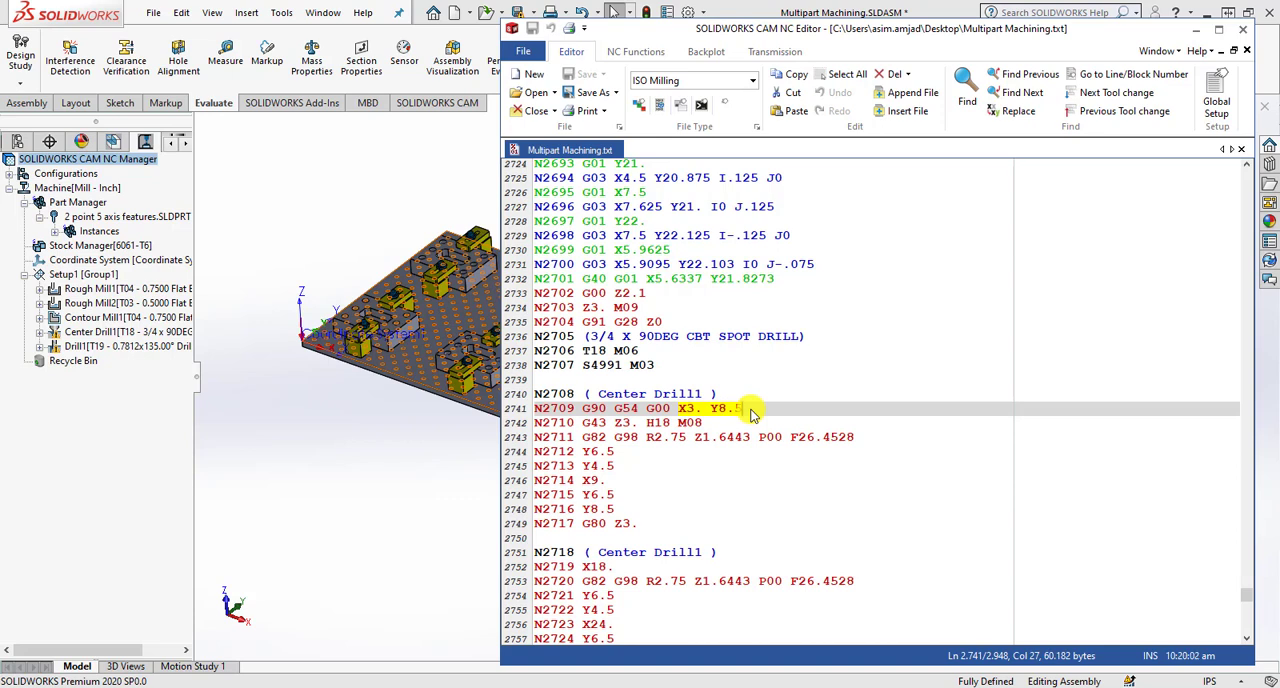
{"action": "left_click", "coordinate": [550, 452]}
{"action": "left_click_drag", "start_coordinate": [550, 452], "coordinate": [626, 456]}
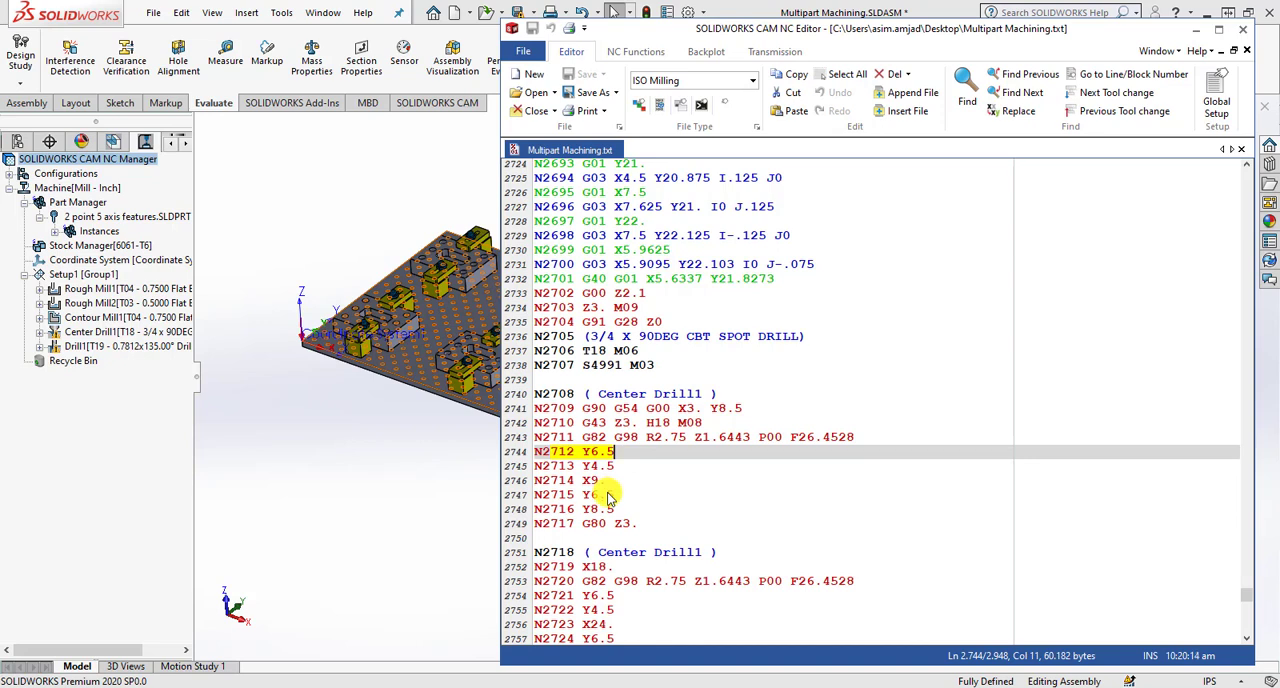
{"action": "left_click_drag", "start_coordinate": [582, 465], "coordinate": [612, 488]}
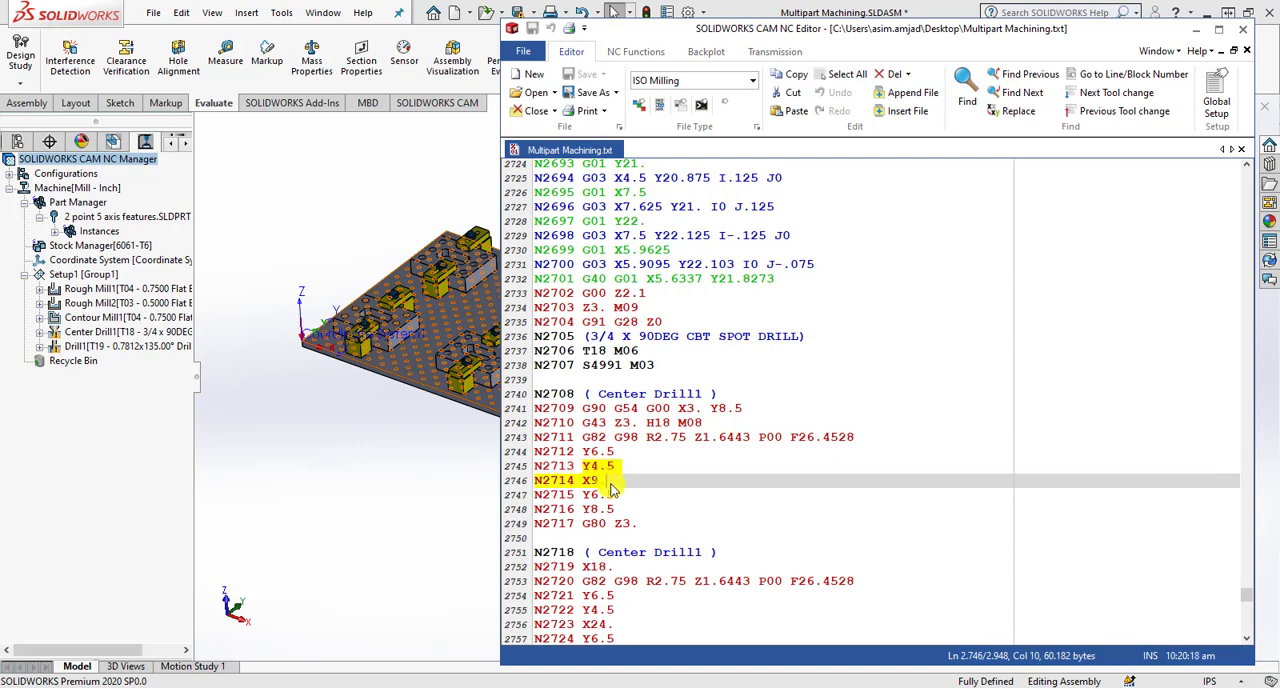
{"action": "left_click", "coordinate": [585, 511]}
{"action": "left_click_drag", "start_coordinate": [584, 511], "coordinate": [623, 511]}
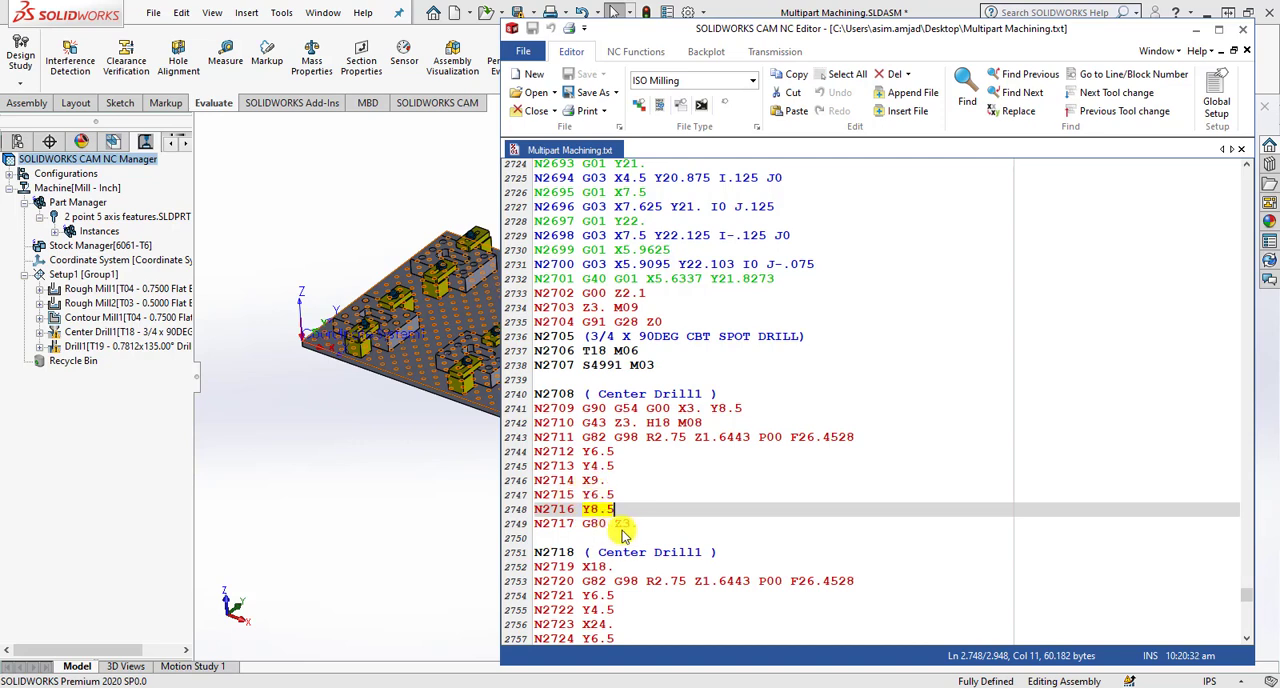
- Examine the Center Drill1 code from block N2718 onward for the other parts
{"action": "left_click", "coordinate": [571, 553]}
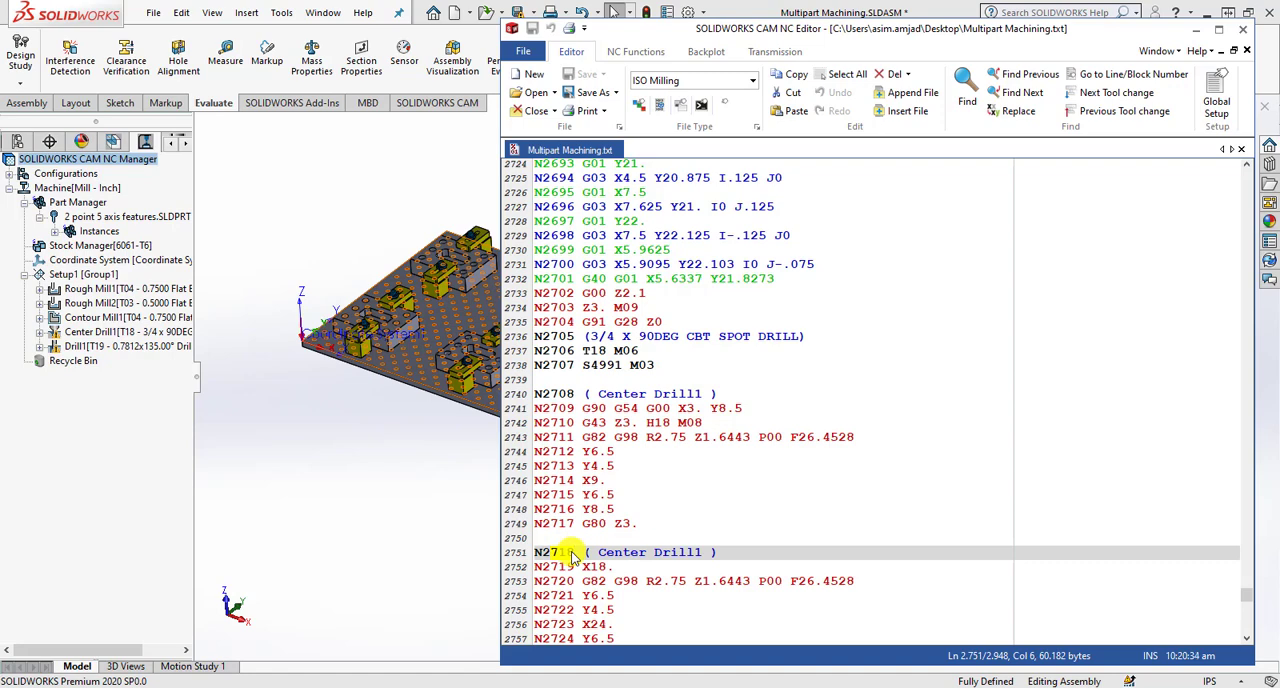
{"action": "double_click", "coordinate": [571, 553]}
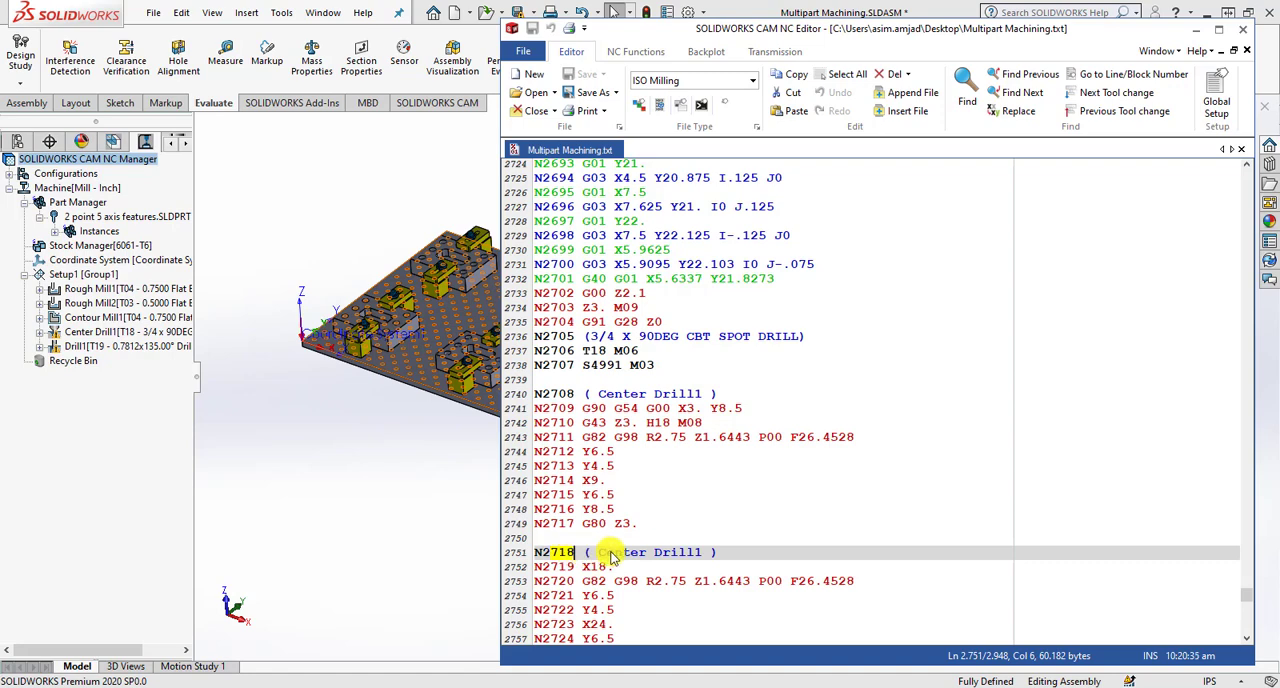
{"action": "scroll", "coordinate": [615, 530], "scroll_direction": "down", "scroll_amount": 5}
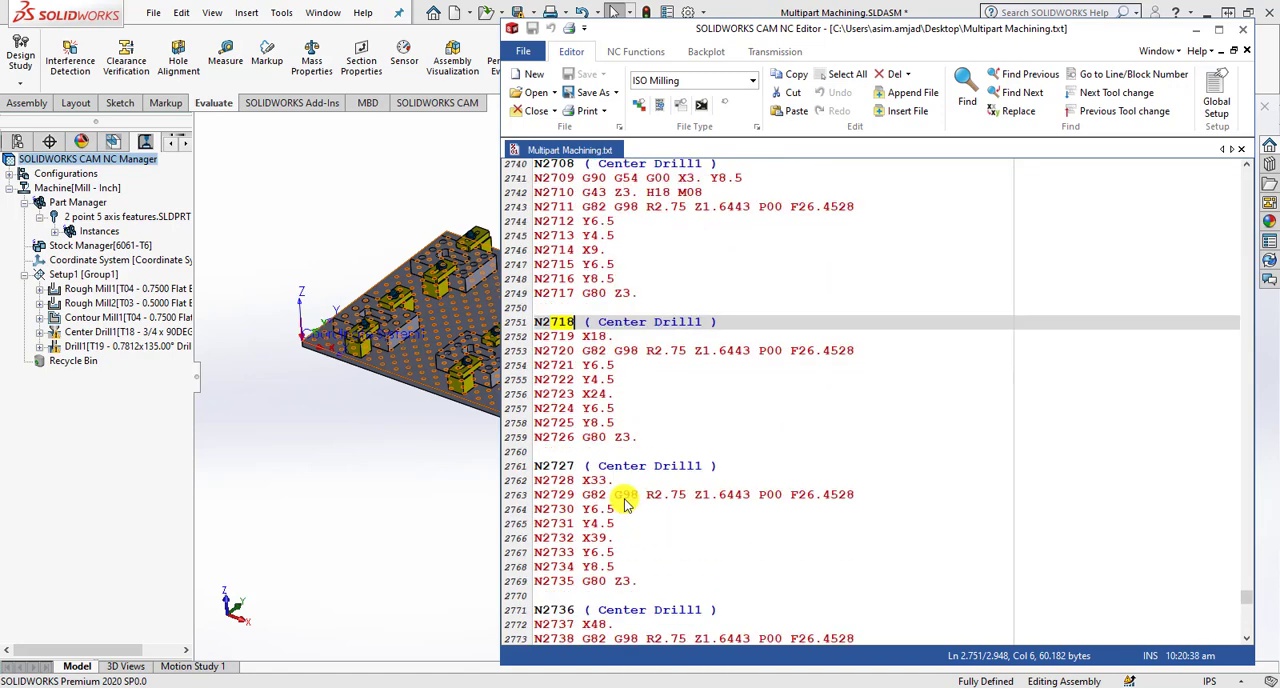
{"action": "scroll", "coordinate": [620, 505], "scroll_direction": "down", "scroll_amount": 5}
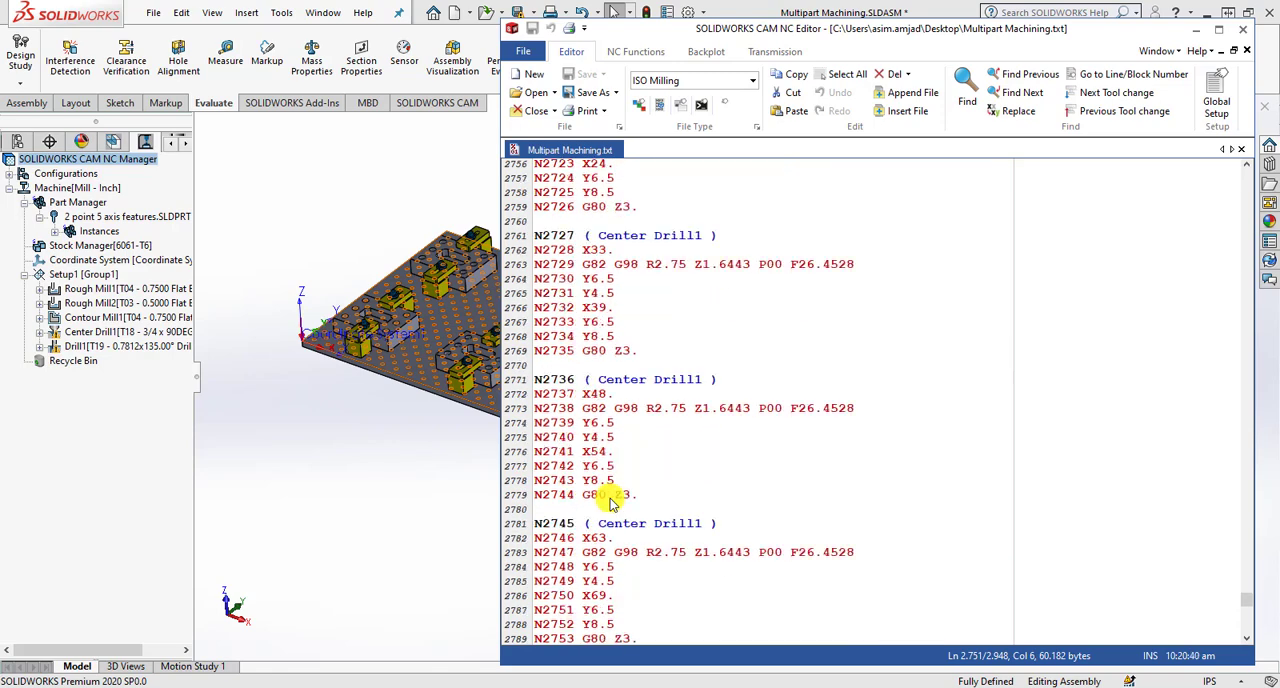
{"action": "scroll", "coordinate": [612, 503], "scroll_direction": "down", "scroll_amount": 15}
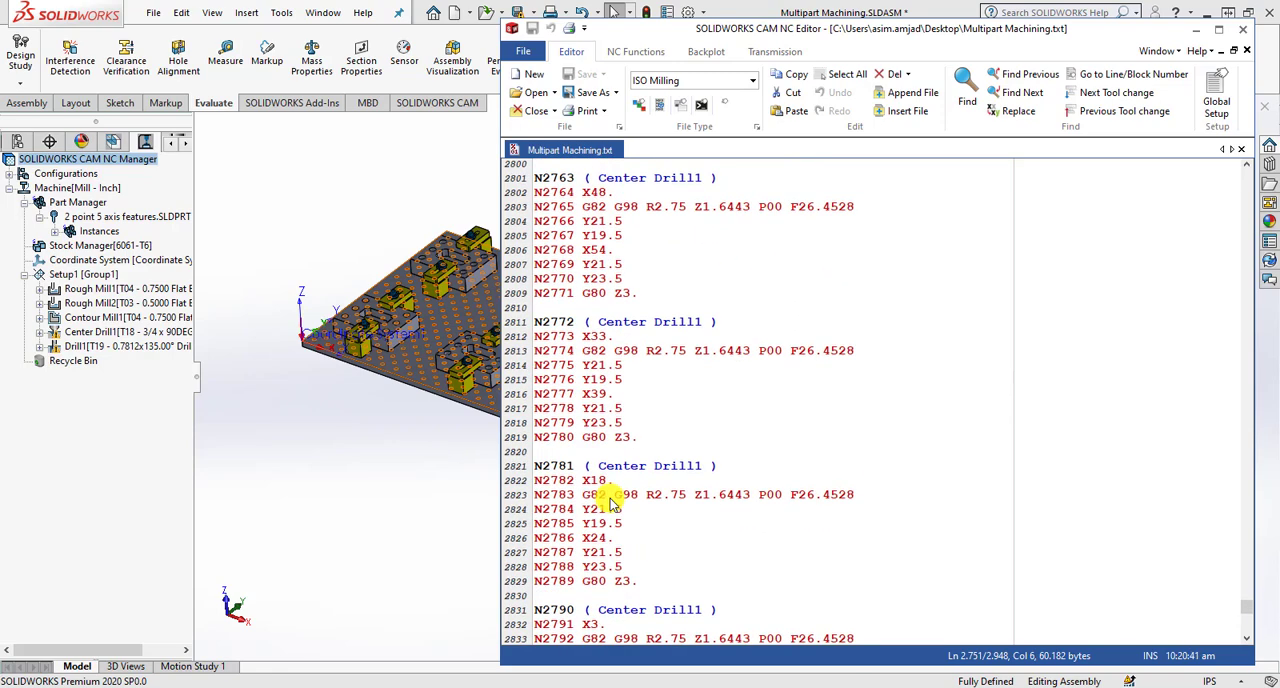
{"action": "scroll", "coordinate": [612, 503], "scroll_direction": "up", "scroll_amount": 12}
{"action": "scroll", "coordinate": [610, 500], "scroll_direction": "up", "scroll_amount": 8}
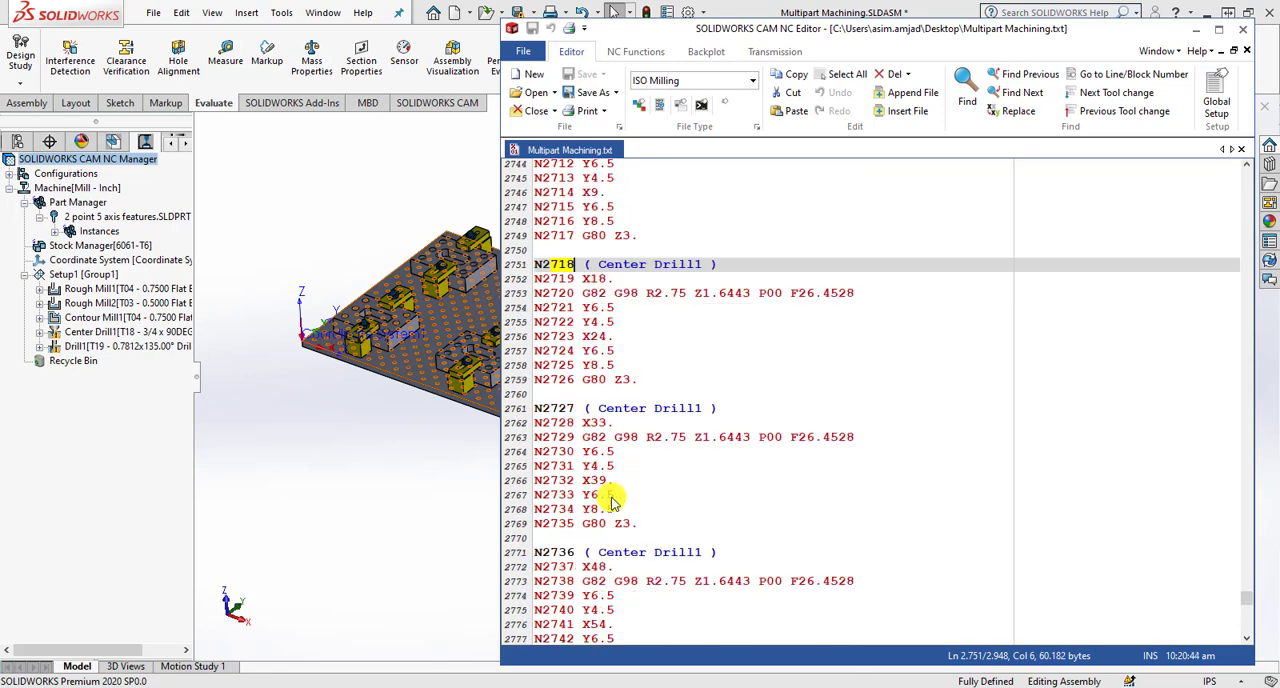
- Highlight and check the second part's Center Drill1 hole coordinates in blocks N2719 through N2725
{"action": "left_click", "coordinate": [615, 440]}
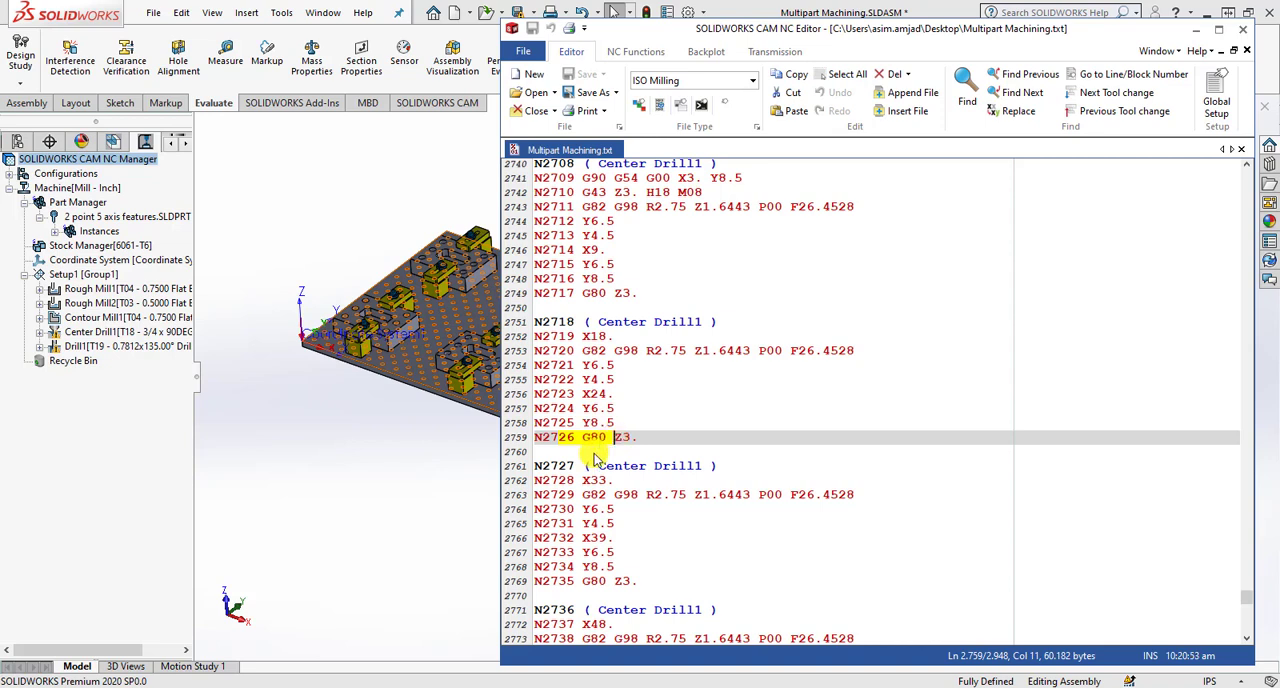
{"action": "left_click", "coordinate": [591, 337]}
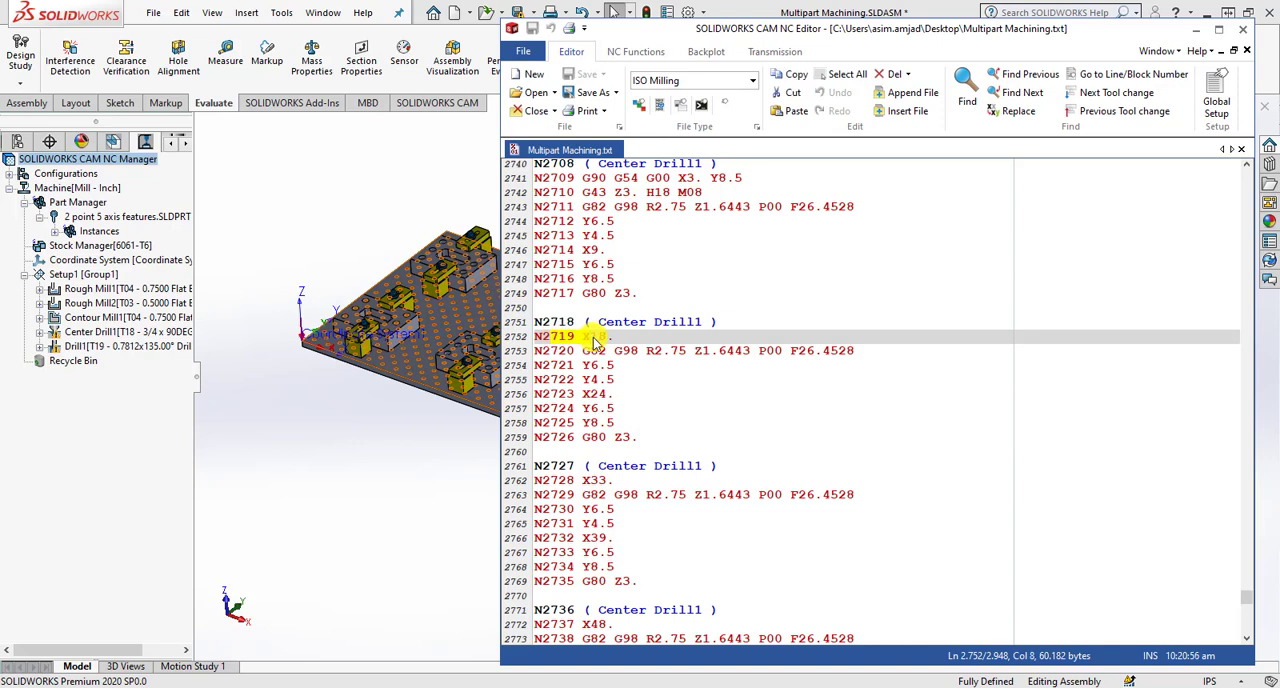
{"action": "left_click", "coordinate": [612, 338]}
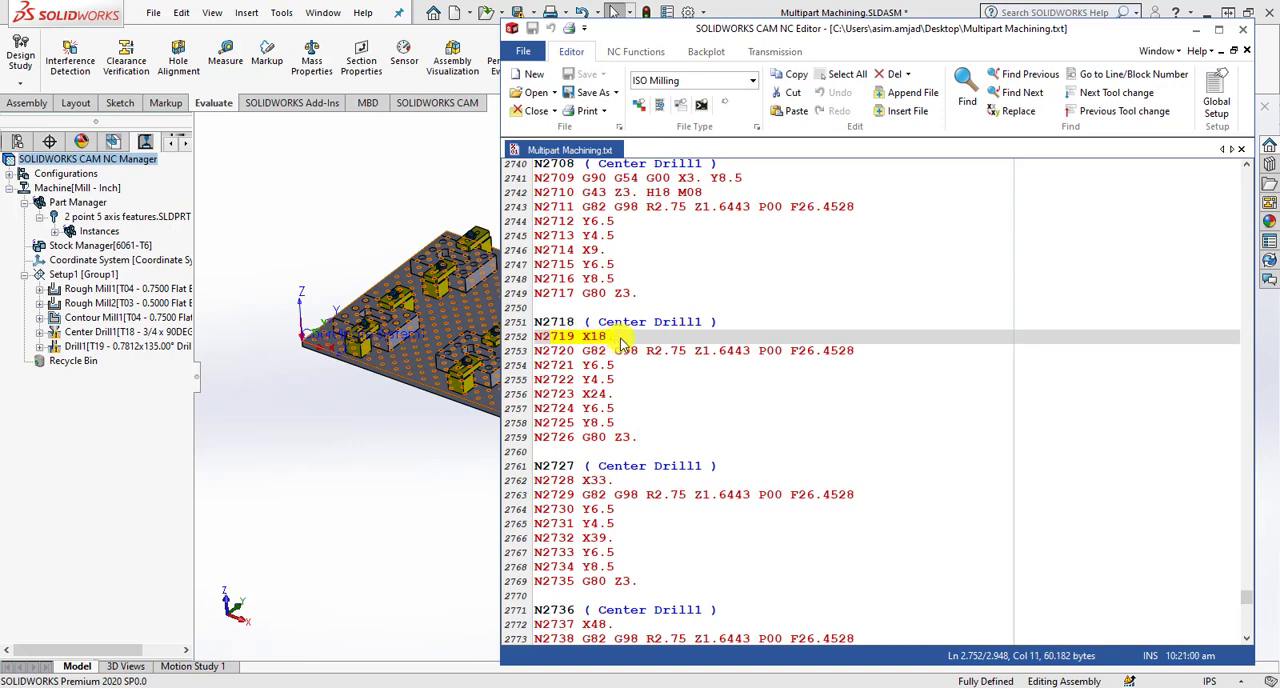
{"action": "left_click", "coordinate": [642, 368]}
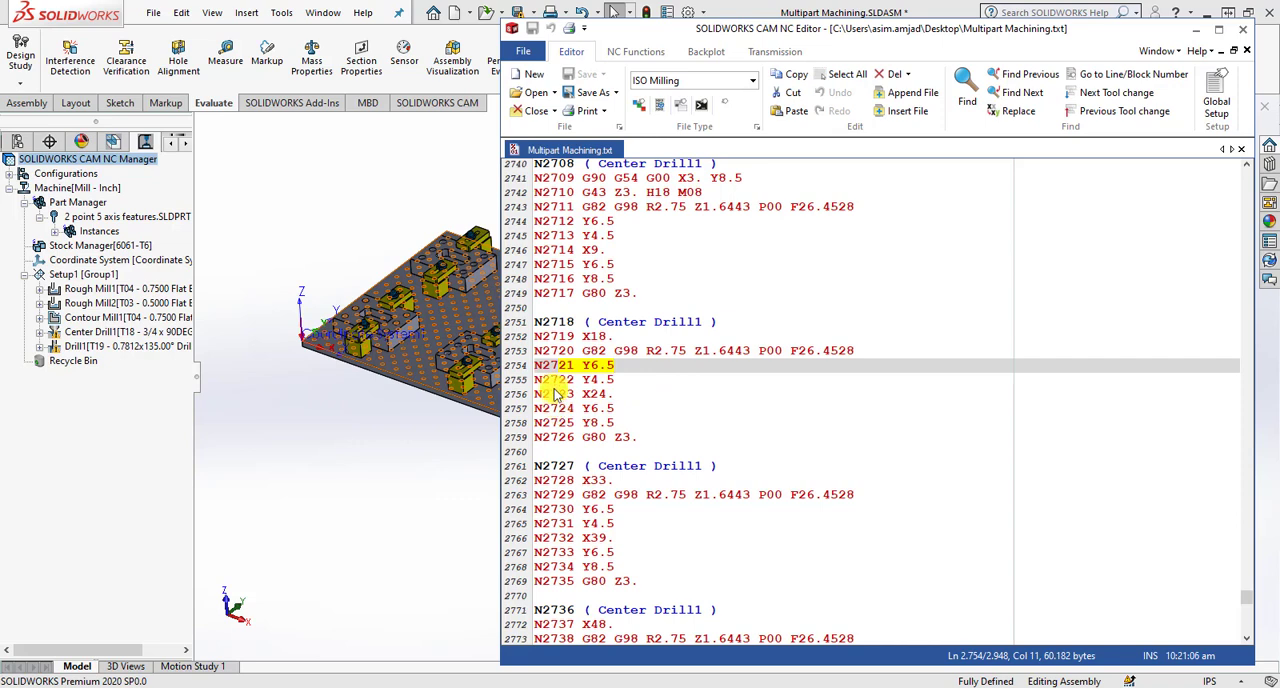
{"action": "left_click_drag", "start_coordinate": [558, 383], "coordinate": [606, 387]}
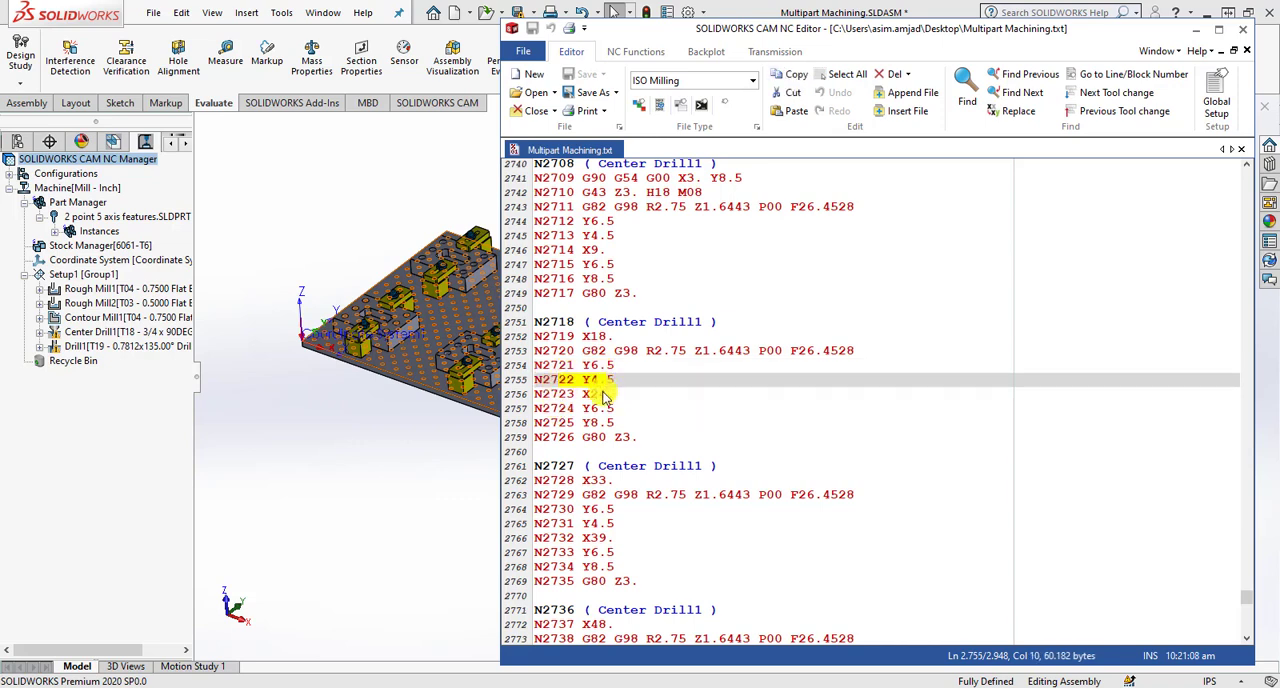
{"action": "left_click_drag", "start_coordinate": [538, 424], "coordinate": [610, 427]}
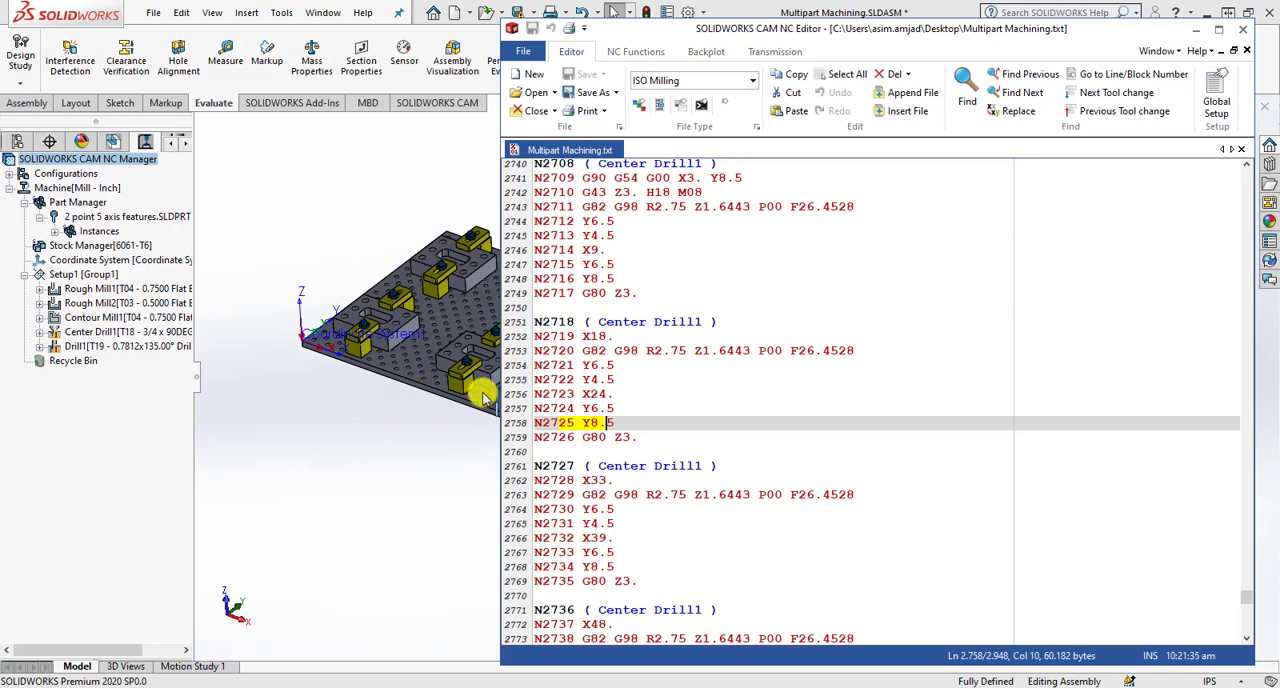
- Examine the Center Drill1 coordinates in the code around blocks N2763 to N2790
{"action": "scroll", "coordinate": [666, 330], "scroll_direction": "down", "scroll_amount": 17}
{"action": "scroll", "coordinate": [688, 386], "scroll_direction": "down", "scroll_amount": 4}
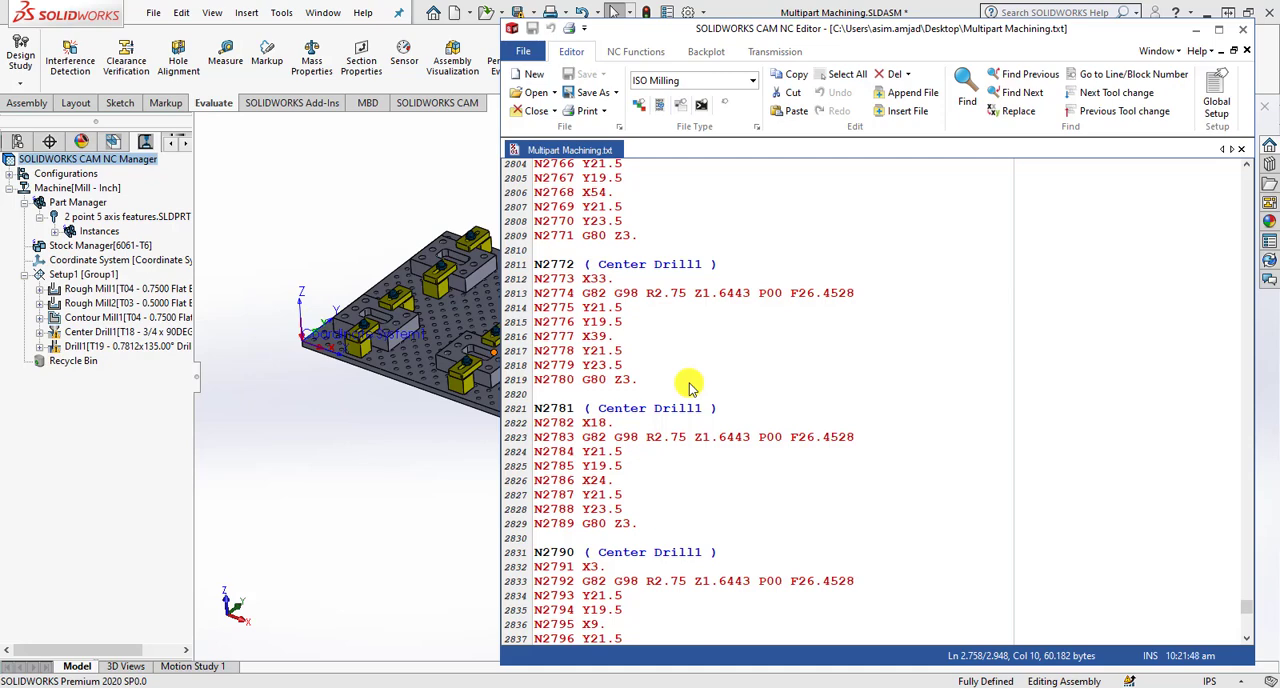
{"action": "left_click", "coordinate": [679, 238]}
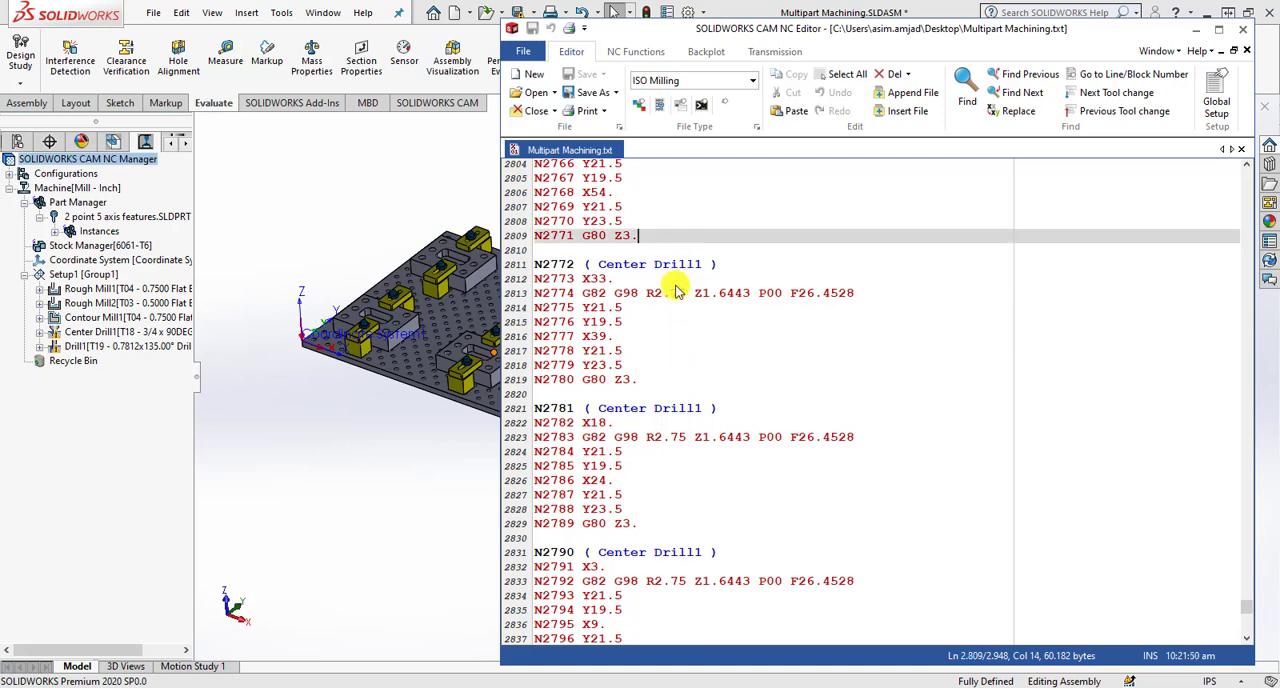
{"action": "scroll", "coordinate": [676, 286], "scroll_direction": "up", "scroll_amount": 3}
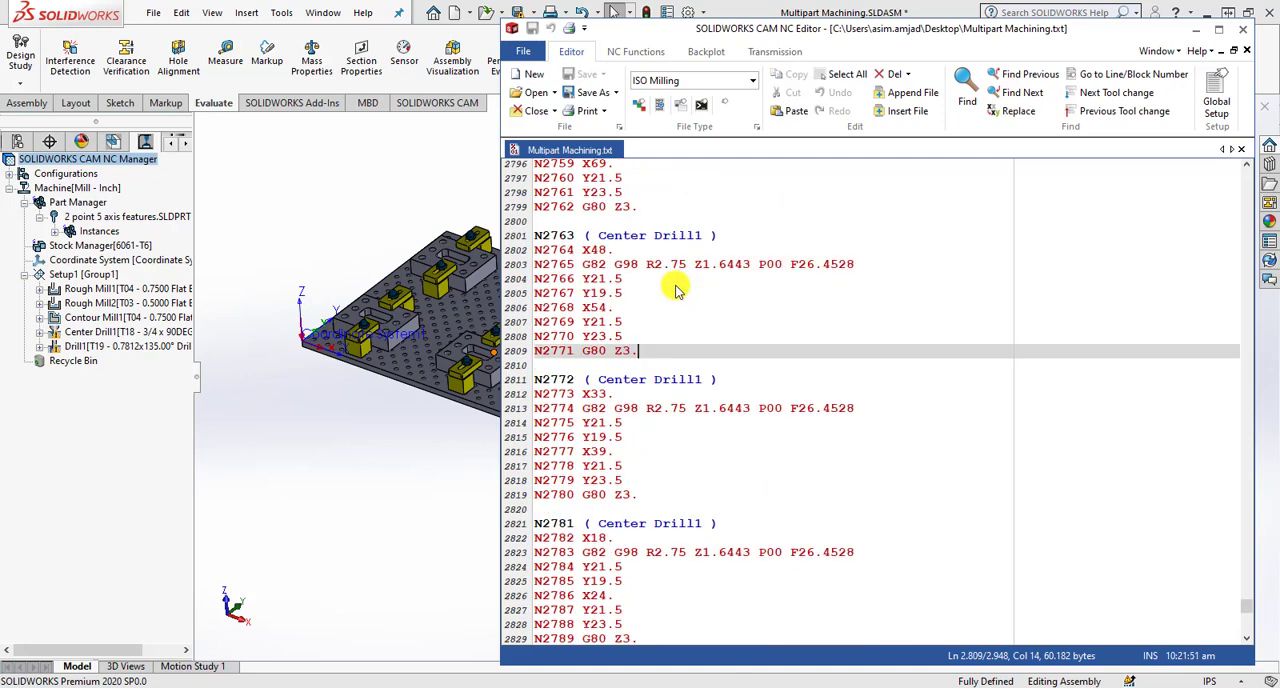
- Switch back to SOLIDWORKS and enable subroutine output for part instances and feature patterns in the machine's posting settings
{"action": "left_click", "coordinate": [450, 178]}
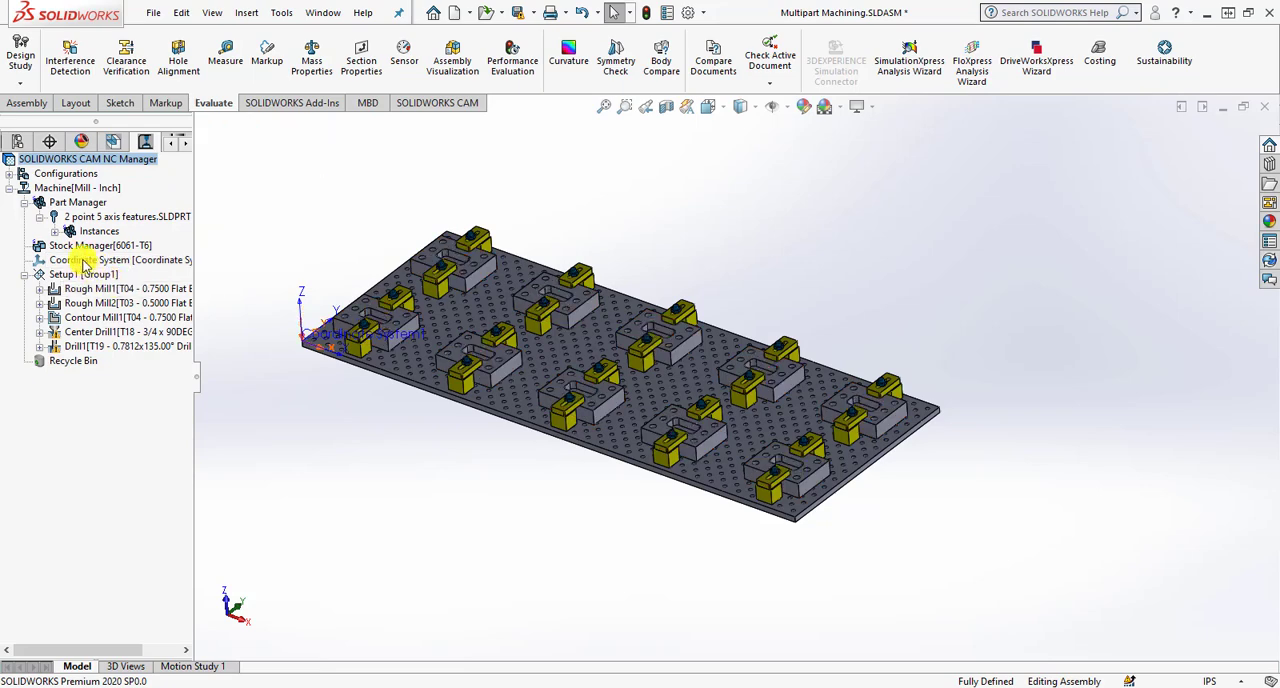
{"action": "left_click", "coordinate": [112, 141]}
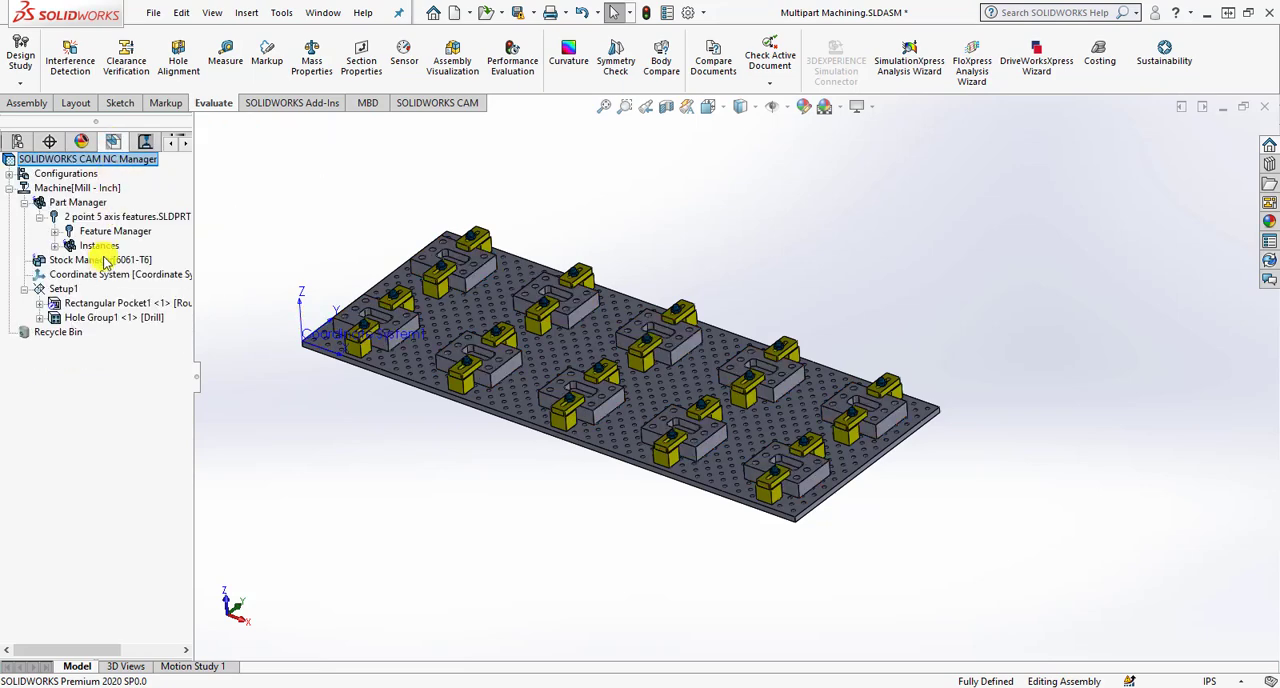
{"action": "left_click", "coordinate": [78, 189]}
{"action": "right_click", "coordinate": [78, 189]}
{"action": "left_click", "coordinate": [175, 191]}
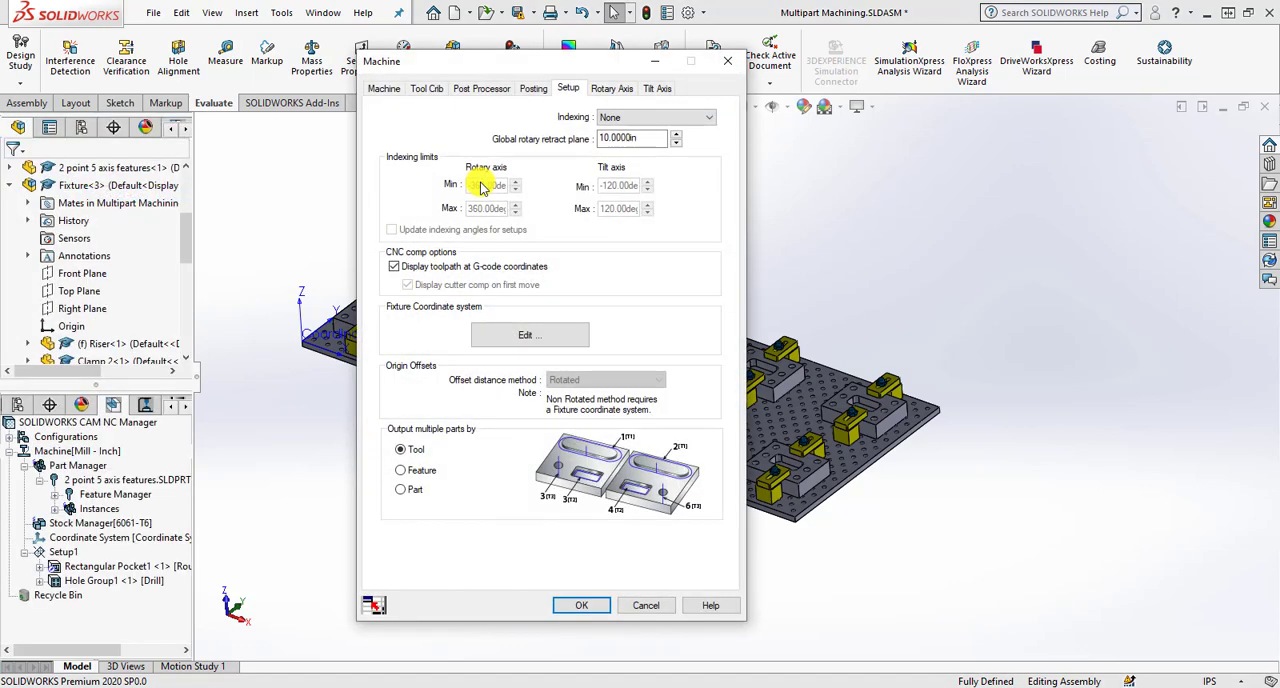
{"action": "left_click_drag", "start_coordinate": [549, 70], "coordinate": [856, 70]}
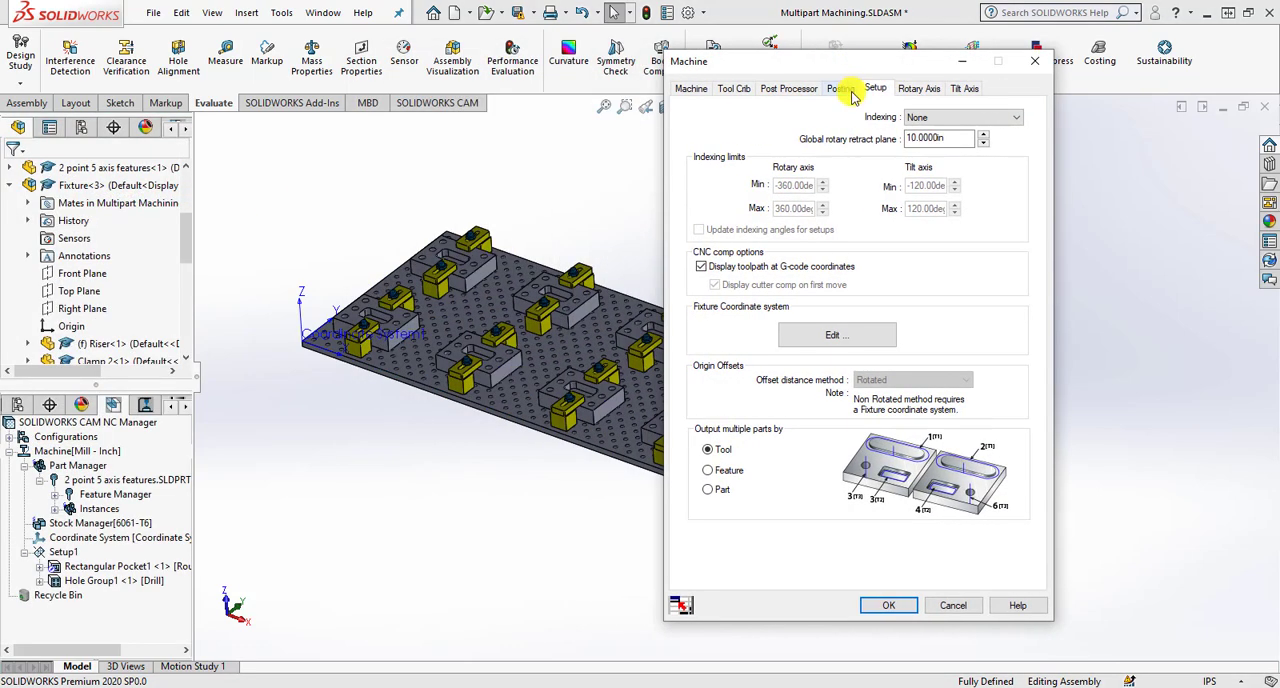
{"action": "left_click", "coordinate": [843, 89]}
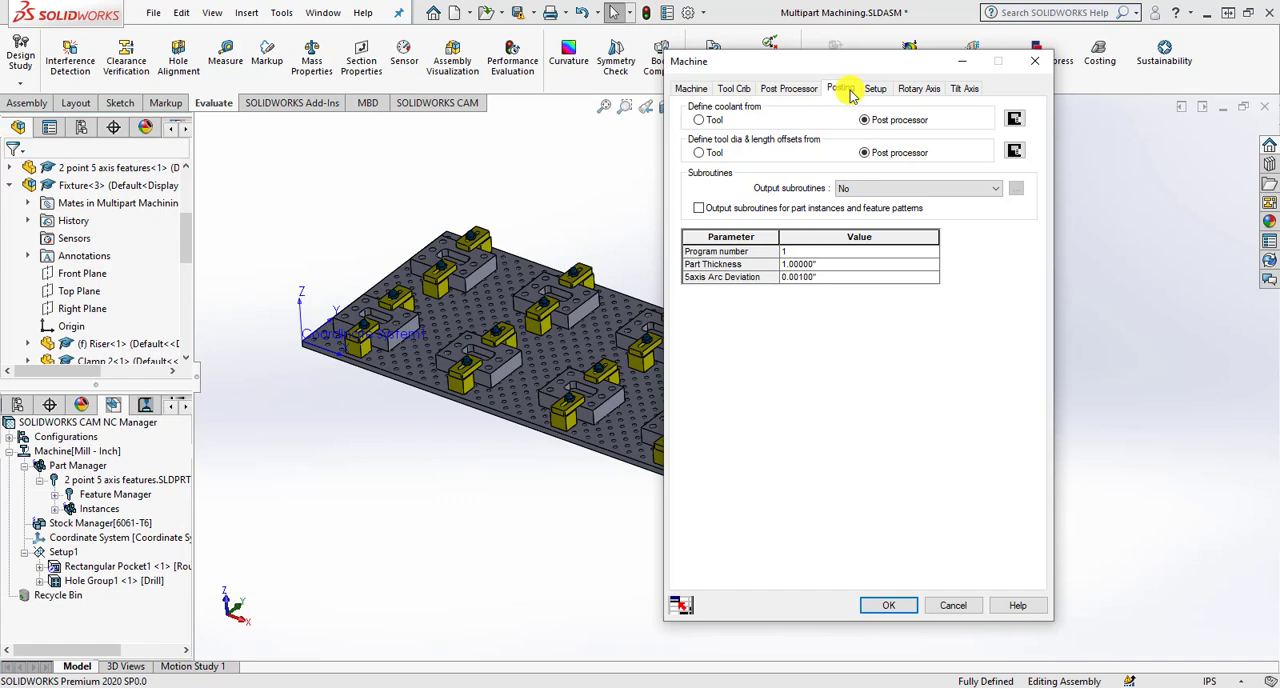
{"action": "left_click", "coordinate": [768, 212]}
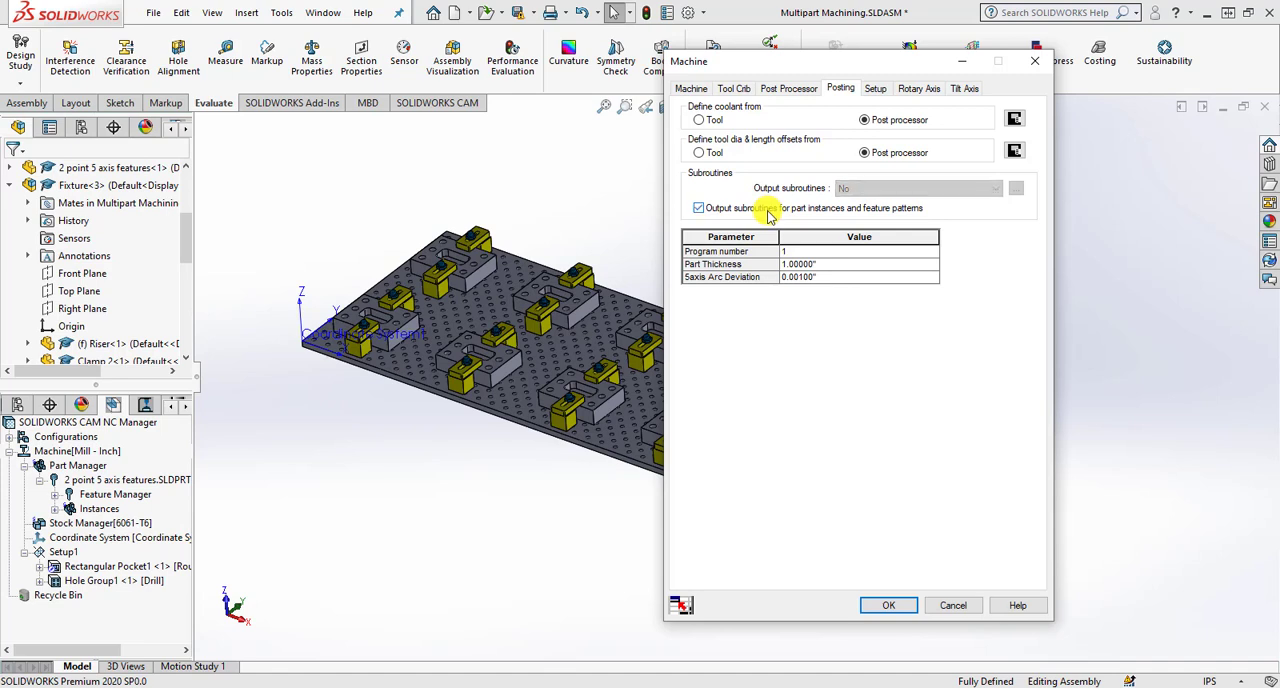
{"action": "left_click", "coordinate": [886, 607]}
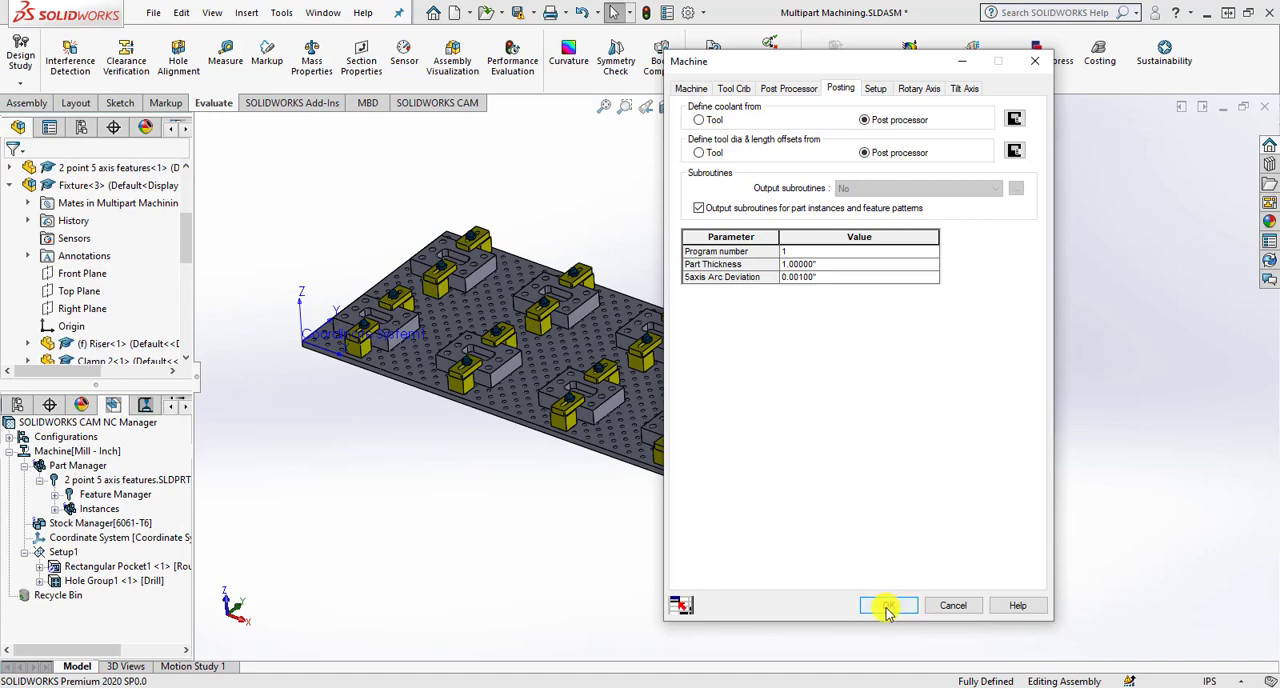
- Post-process the toolpaths into a new NC file named Multipart Machining2.txt on the Desktop
{"action": "left_click", "coordinate": [405, 104]}
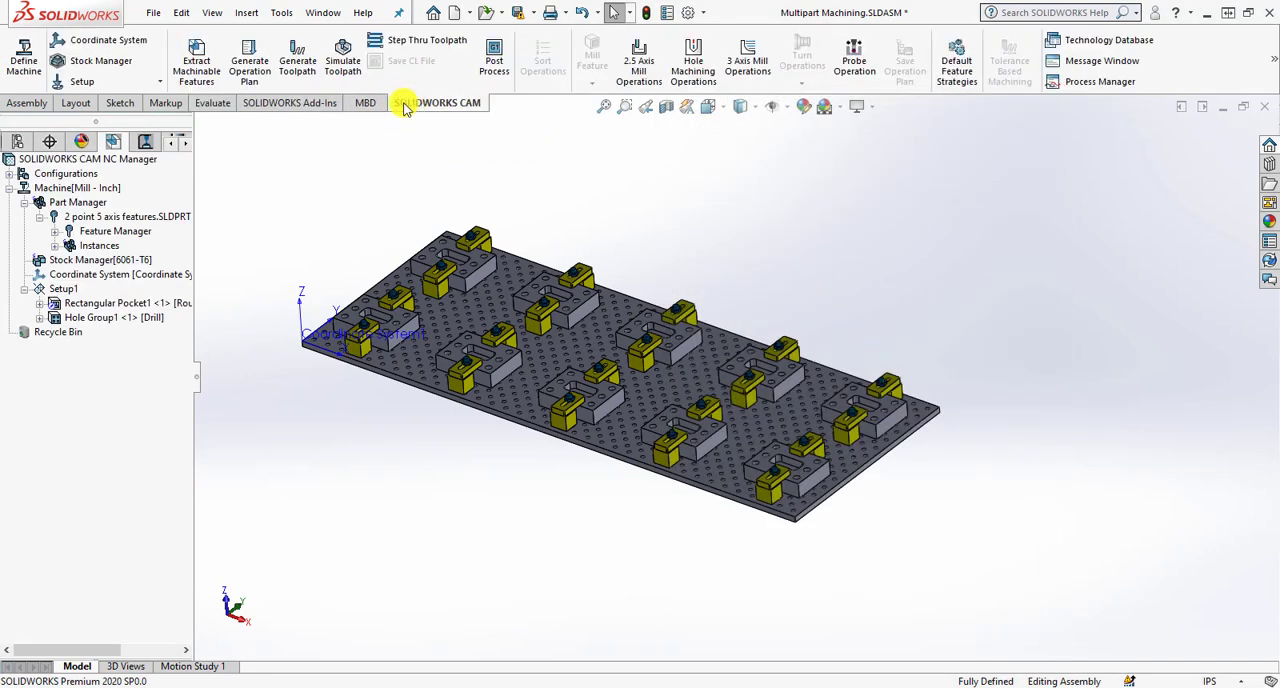
{"action": "left_click", "coordinate": [493, 60]}
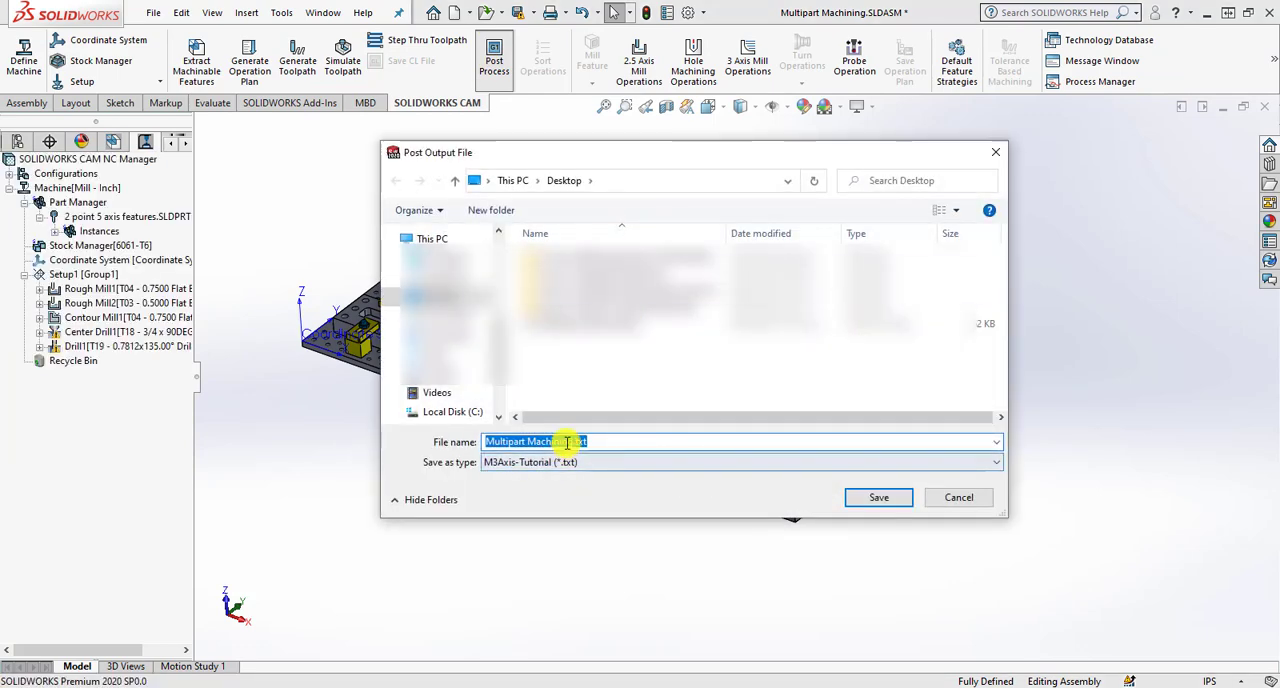
{"action": "left_click", "coordinate": [569, 442]}
{"action": "type", "text": "2"}
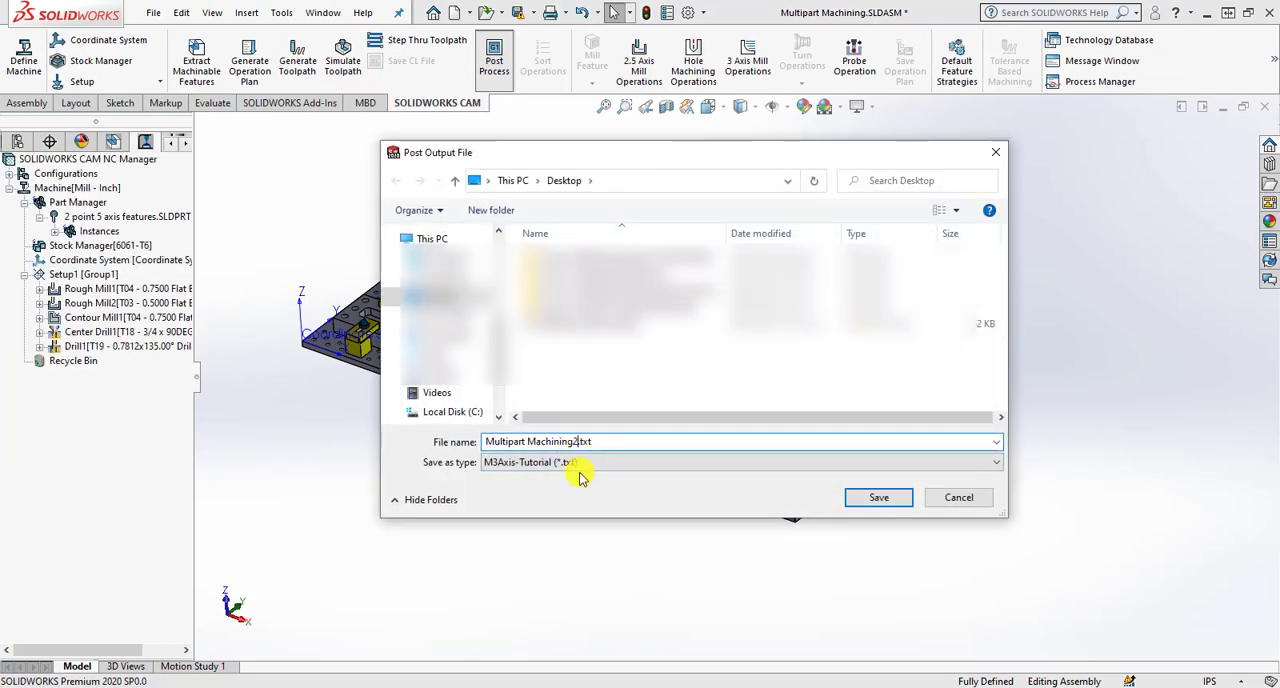
{"action": "left_click", "coordinate": [862, 497]}
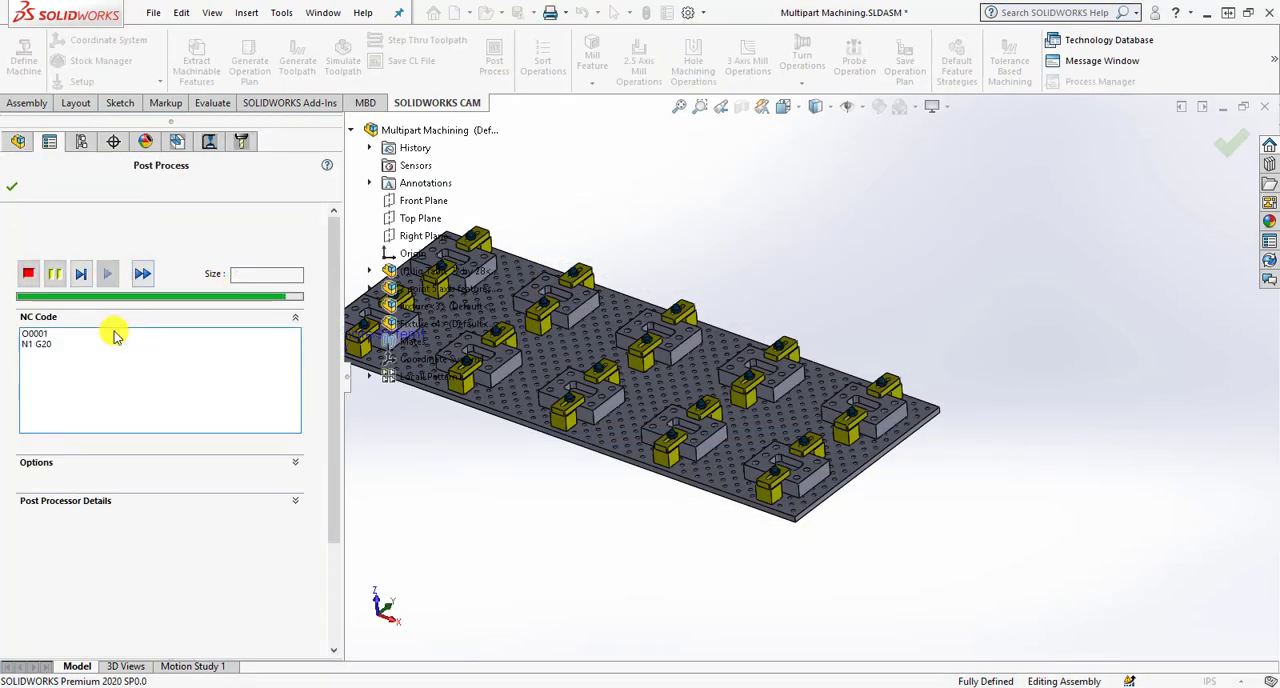
{"action": "left_click", "coordinate": [13, 190]}
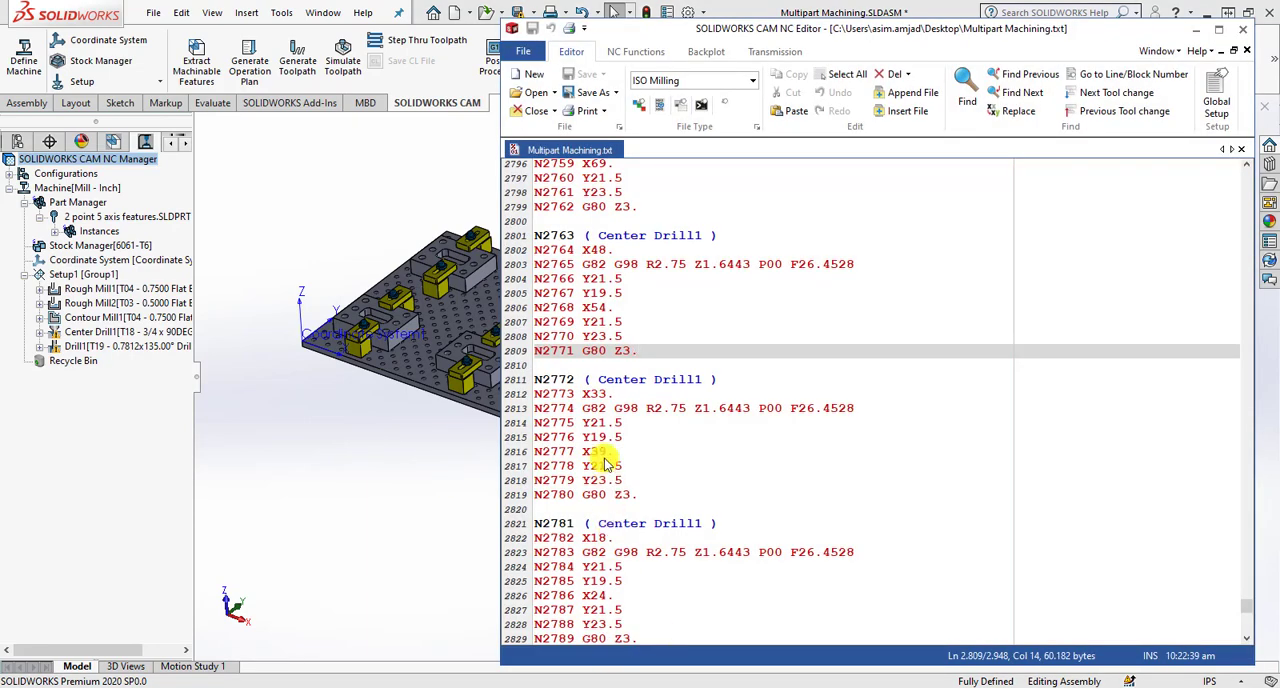
- Open Multipart Machining2.txt in the SOLIDWORKS CAM NC Editor and highlight the first Rough Mill1 blocks, N6 to N8
{"action": "left_click", "coordinate": [522, 92]}
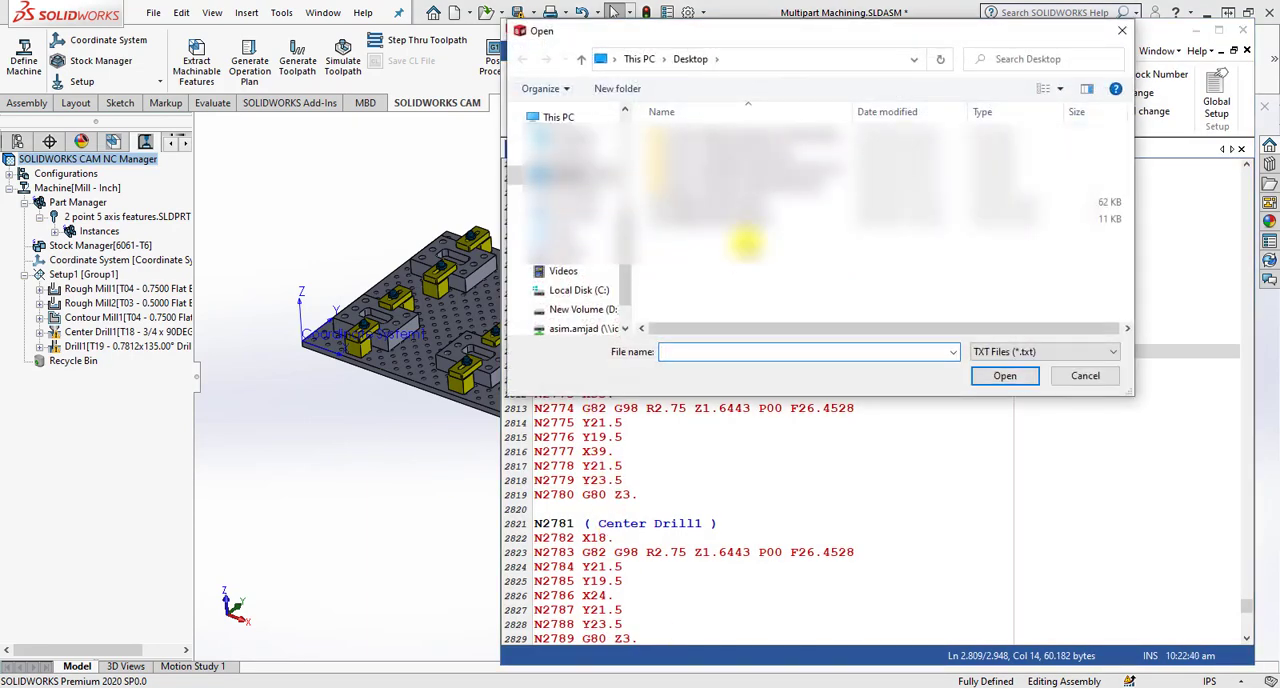
{"action": "double_click", "coordinate": [740, 218]}
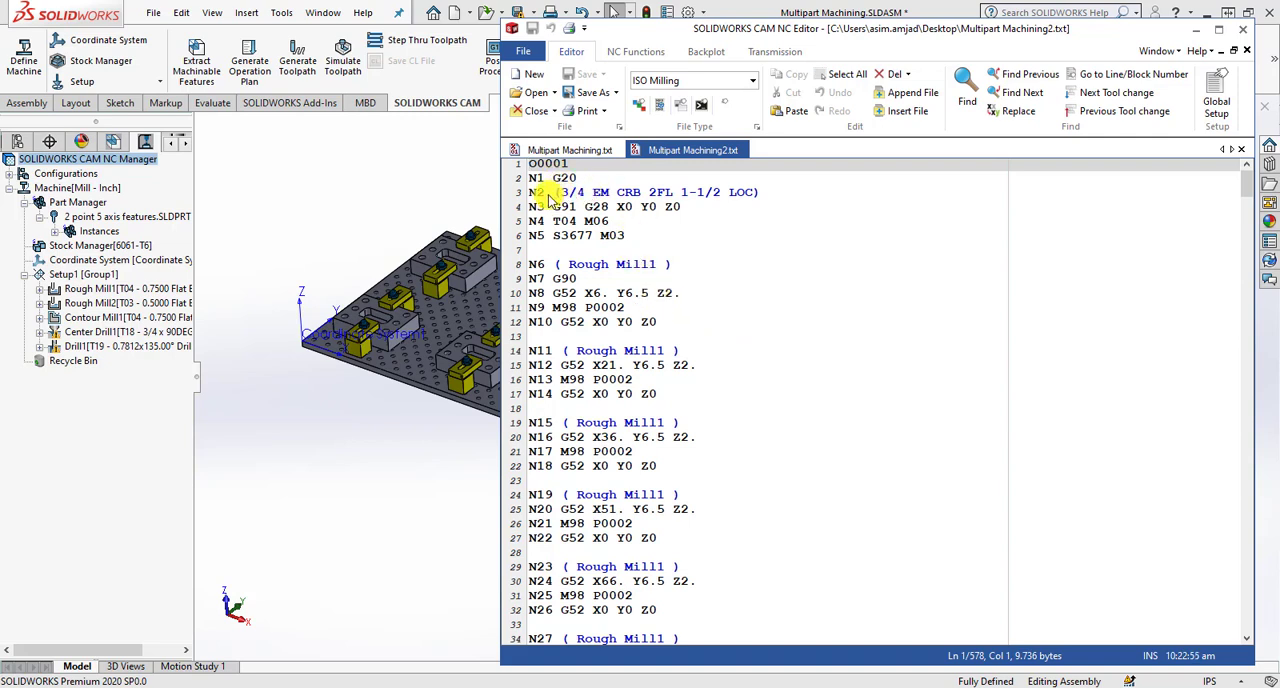
{"action": "left_click_drag", "start_coordinate": [529, 264], "coordinate": [681, 293]}
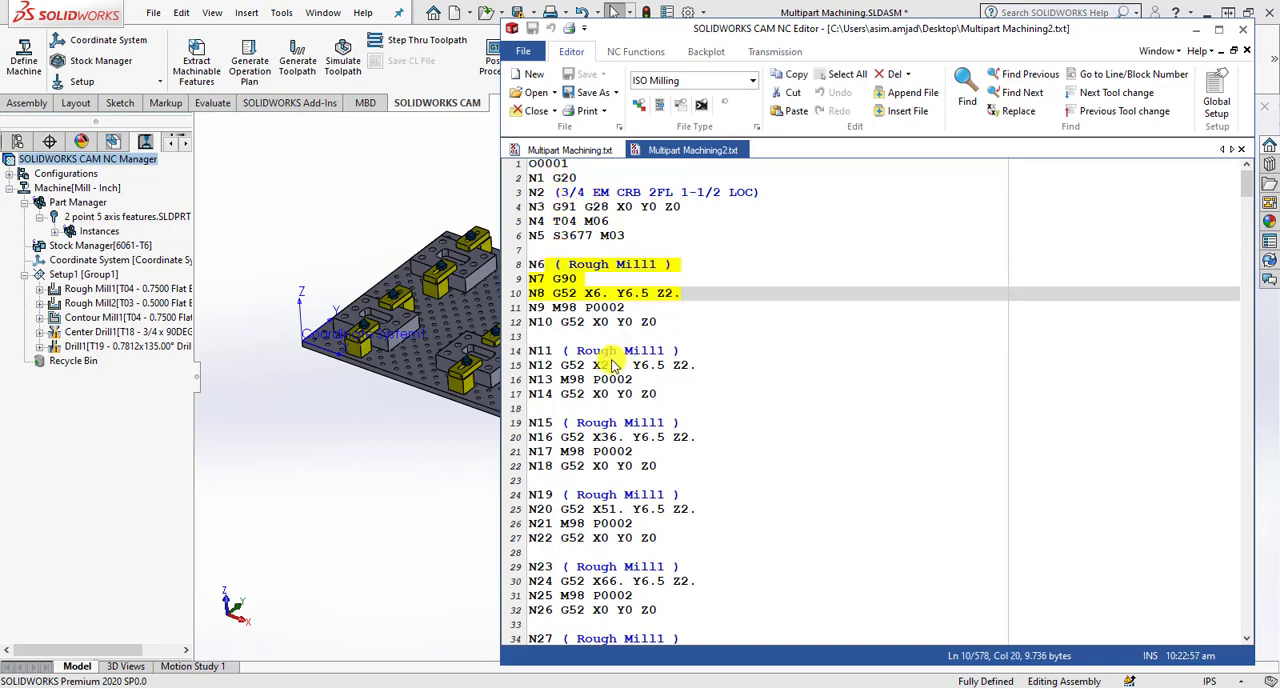
- Examine the main program's G52 offsets and M98 subroutine calls from Rough Mill1 through Drill1, up to subprogram O0002
{"action": "scroll", "coordinate": [605, 265], "scroll_direction": "down", "scroll_amount": 4}
{"action": "scroll", "coordinate": [605, 265], "scroll_direction": "down", "scroll_amount": 20}
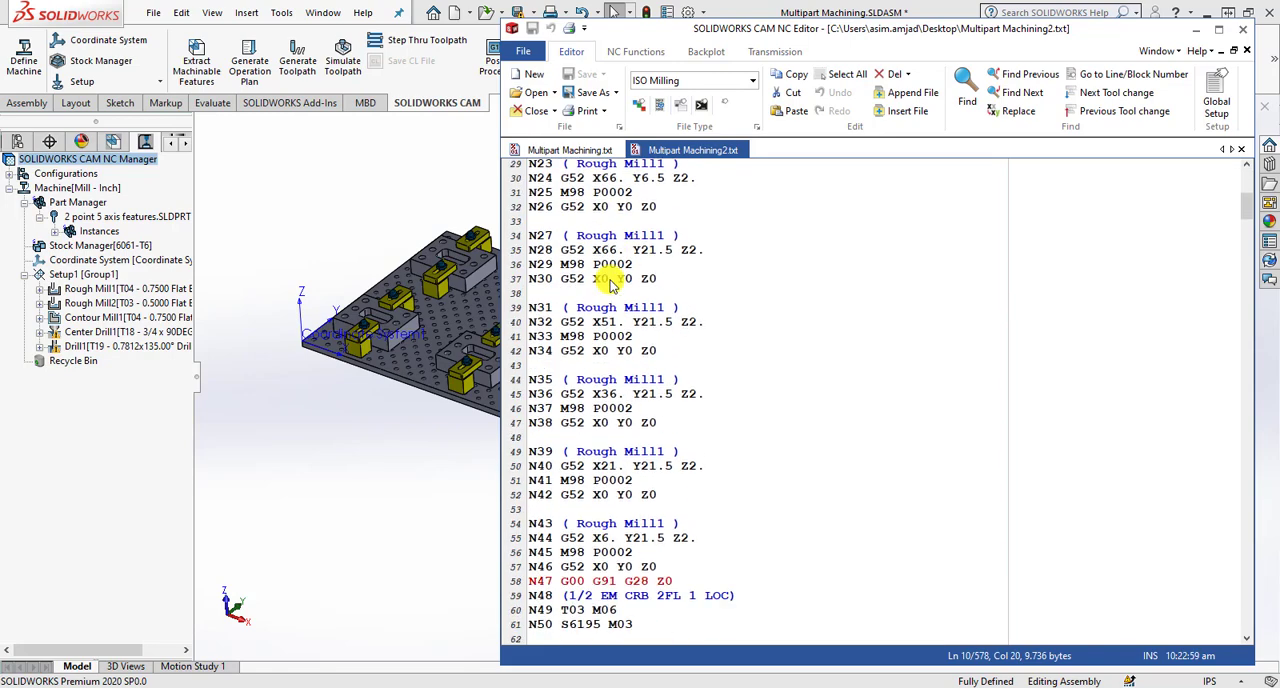
{"action": "scroll", "coordinate": [610, 325], "scroll_direction": "down", "scroll_amount": 7}
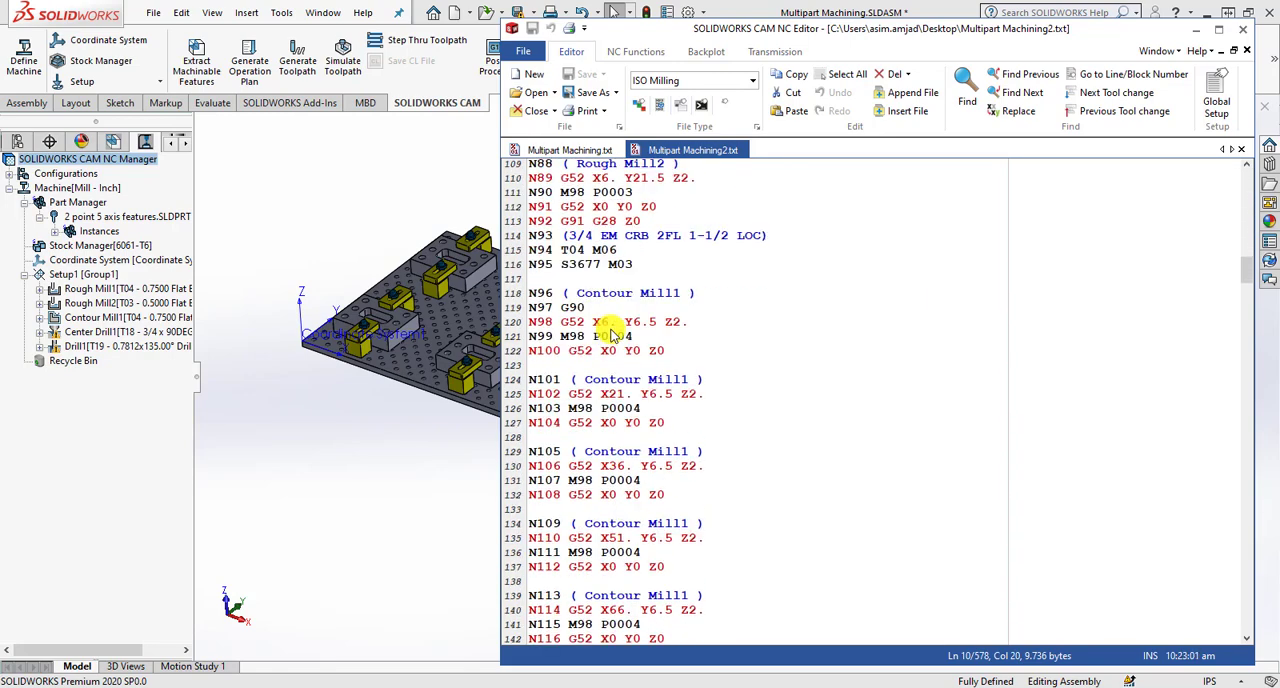
{"action": "left_click_drag", "start_coordinate": [556, 280], "coordinate": [586, 307]}
{"action": "scroll", "coordinate": [625, 290], "scroll_direction": "up", "scroll_amount": 8}
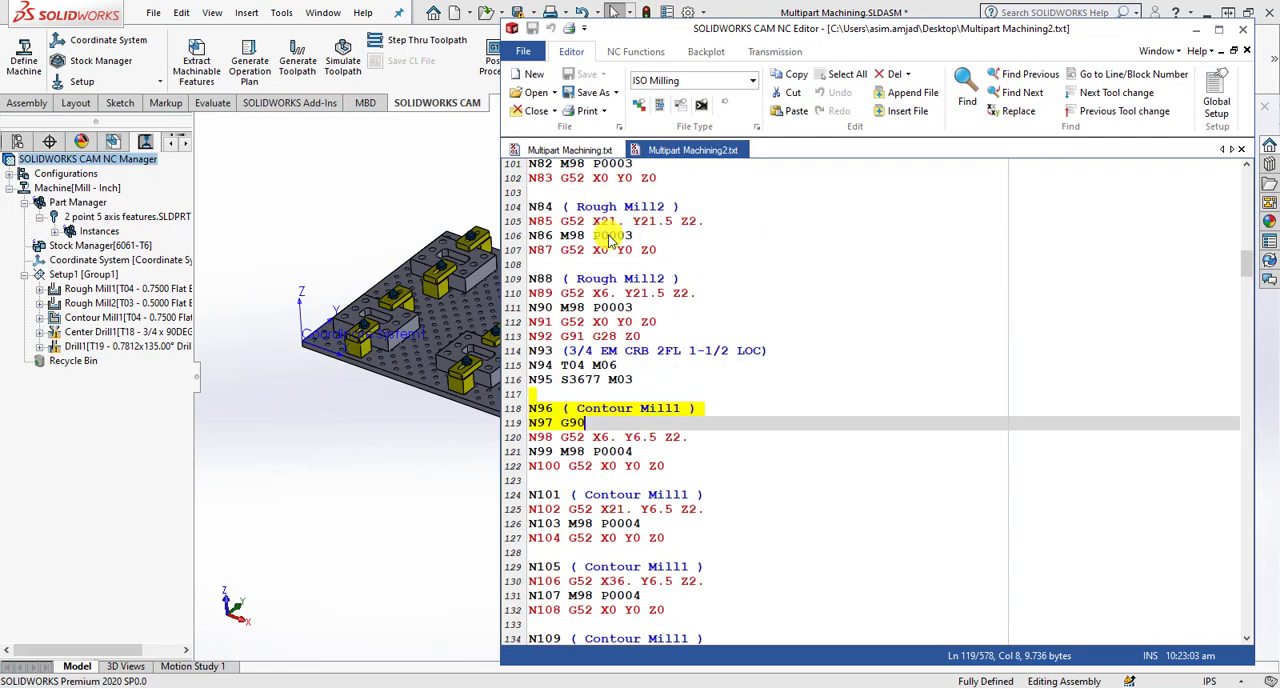
{"action": "scroll", "coordinate": [607, 350], "scroll_direction": "down", "scroll_amount": 9}
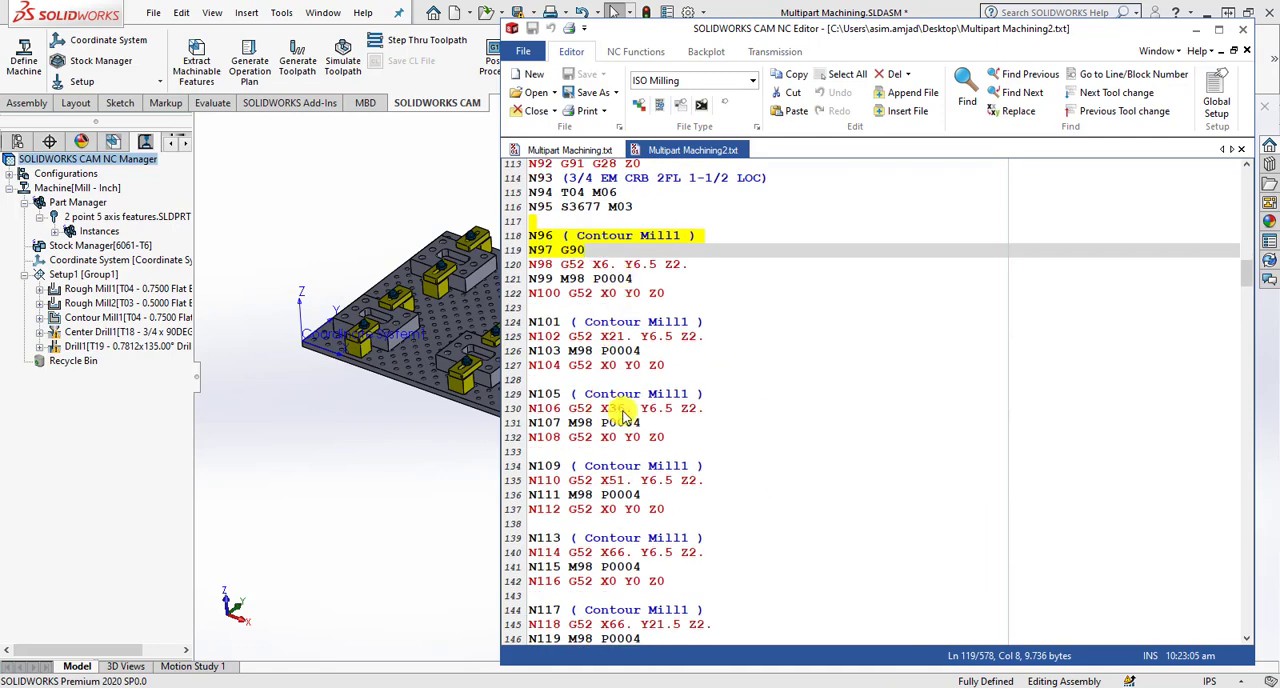
{"action": "scroll", "coordinate": [607, 355], "scroll_direction": "down", "scroll_amount": 16}
{"action": "scroll", "coordinate": [607, 322], "scroll_direction": "down", "scroll_amount": 3}
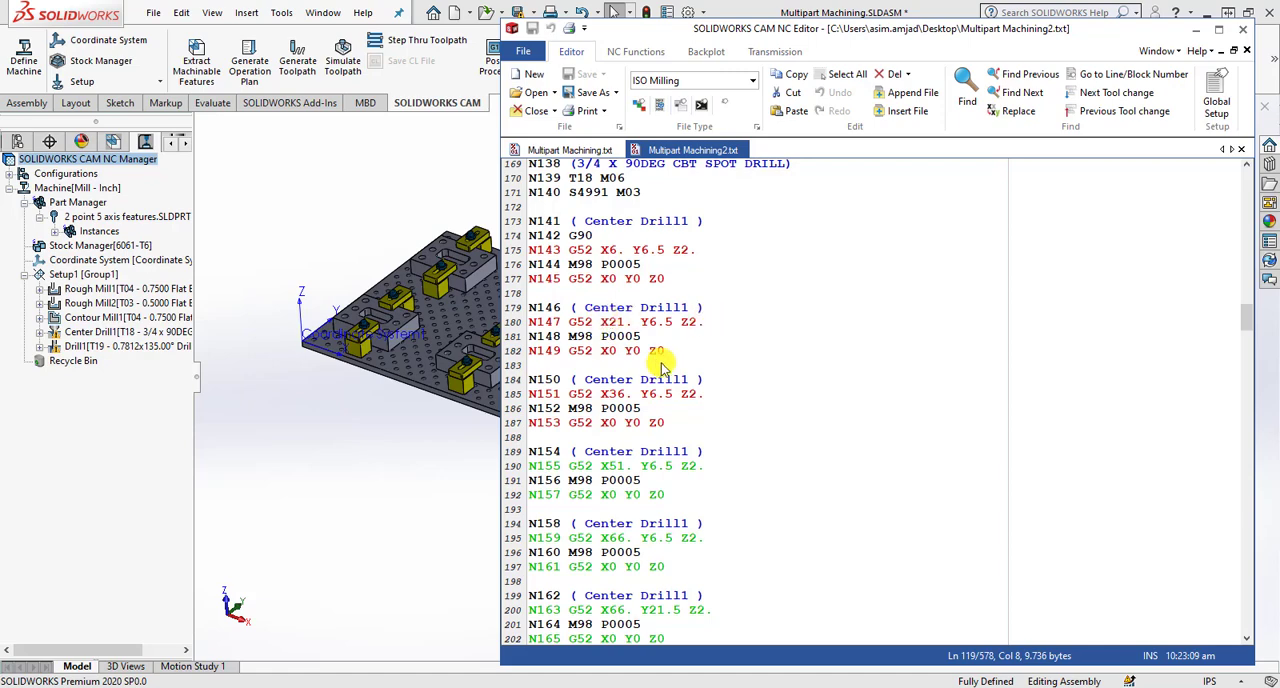
{"action": "scroll", "coordinate": [606, 340], "scroll_direction": "down", "scroll_amount": 15}
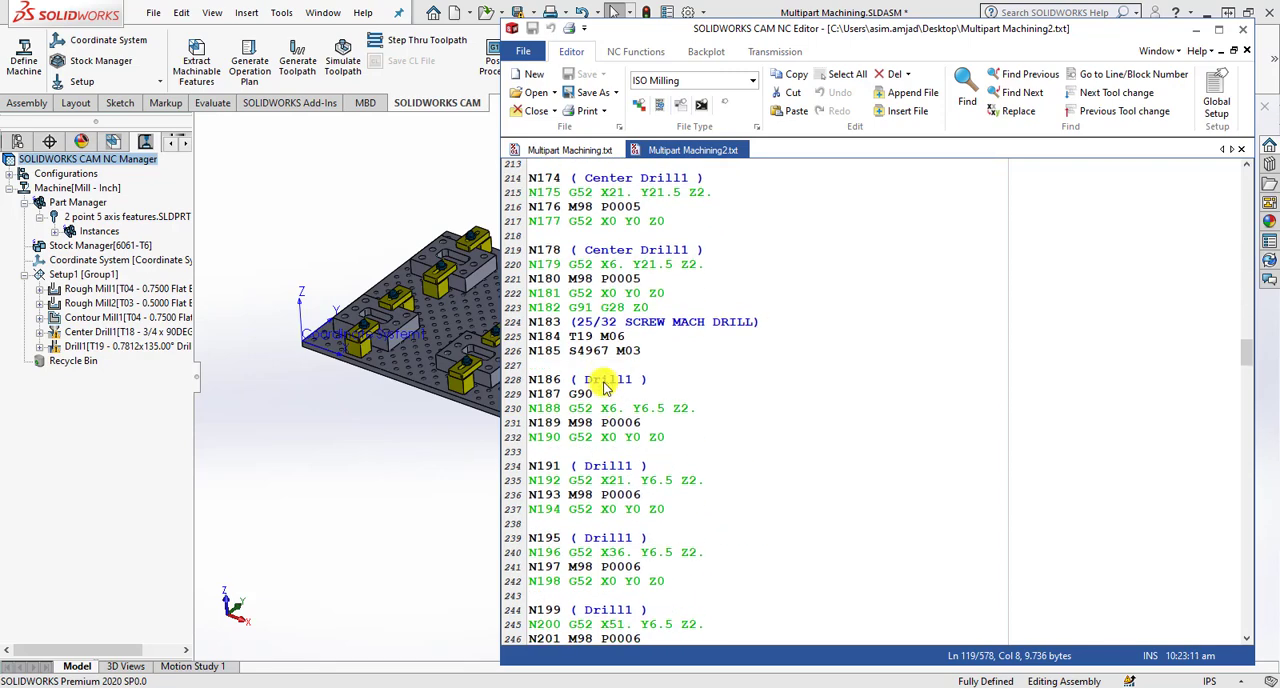
{"action": "scroll", "coordinate": [606, 385], "scroll_direction": "down", "scroll_amount": 19}
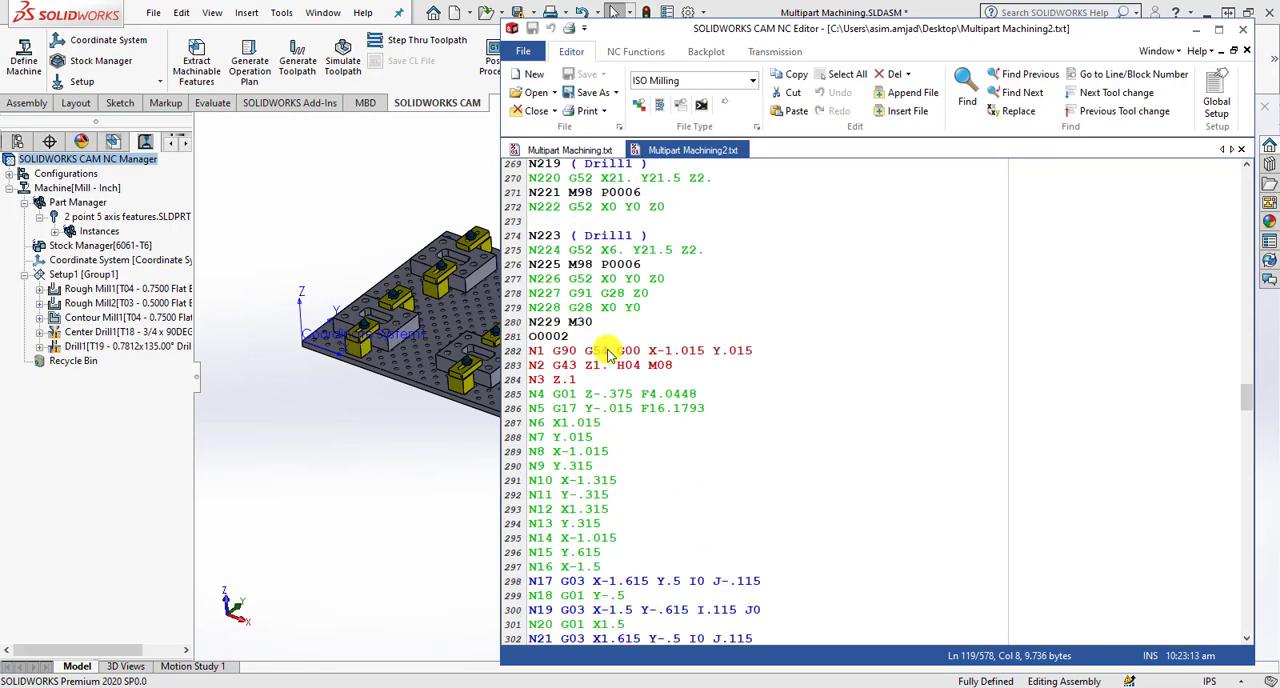
{"action": "scroll", "coordinate": [600, 370], "scroll_direction": "up", "scroll_amount": 2}
{"action": "left_click", "coordinate": [594, 381]}
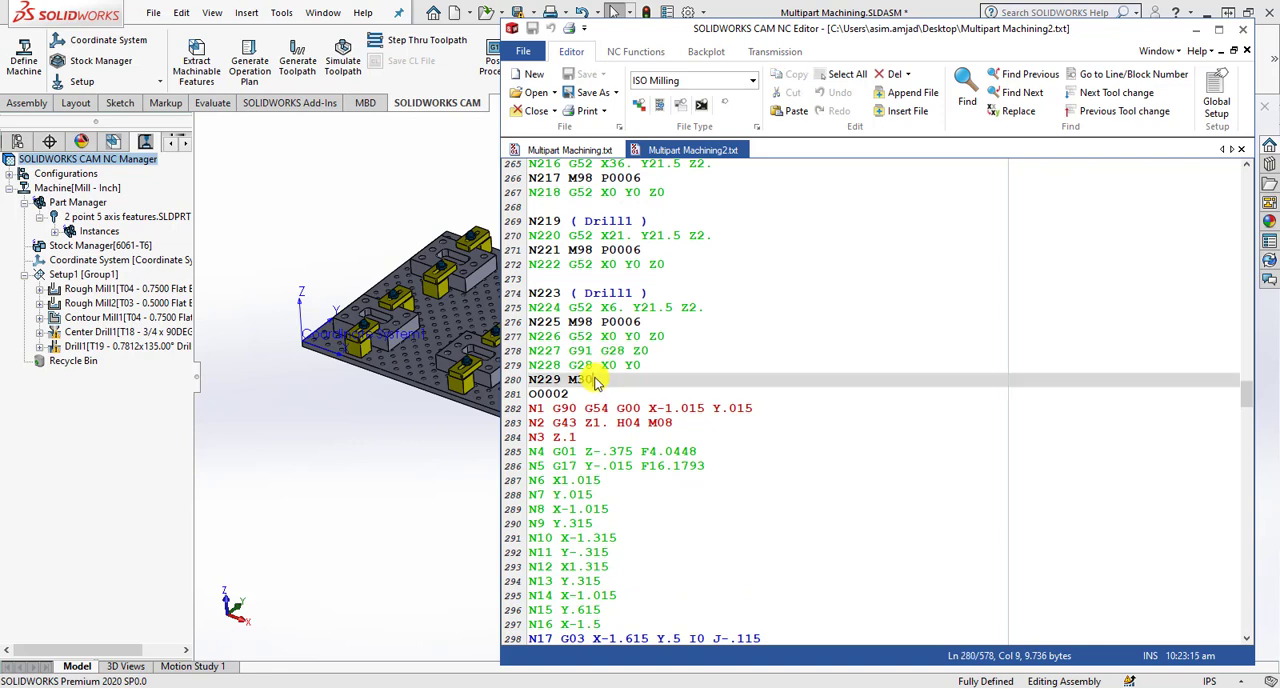
{"action": "key", "text": "Return"}
{"action": "type", "text": "N231"}
{"action": "key", "text": "BackSpace"}
{"action": "key", "text": "BackSpace"}
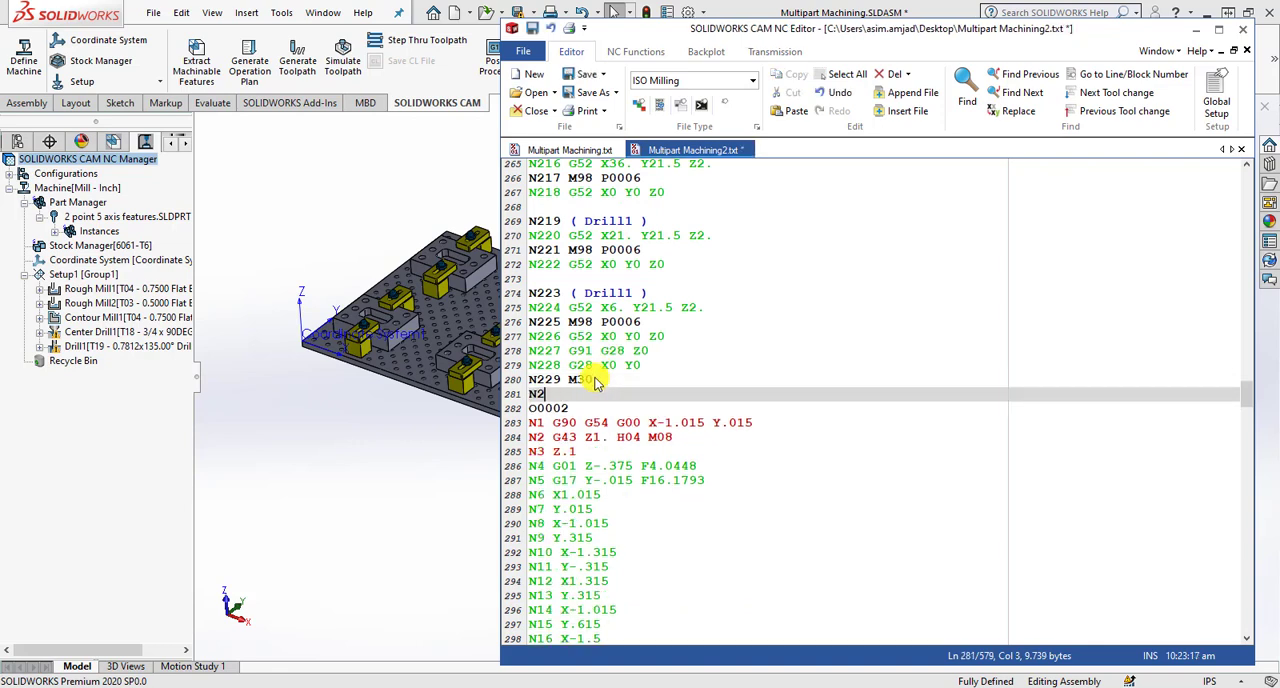
{"action": "key", "text": "BackSpace"}
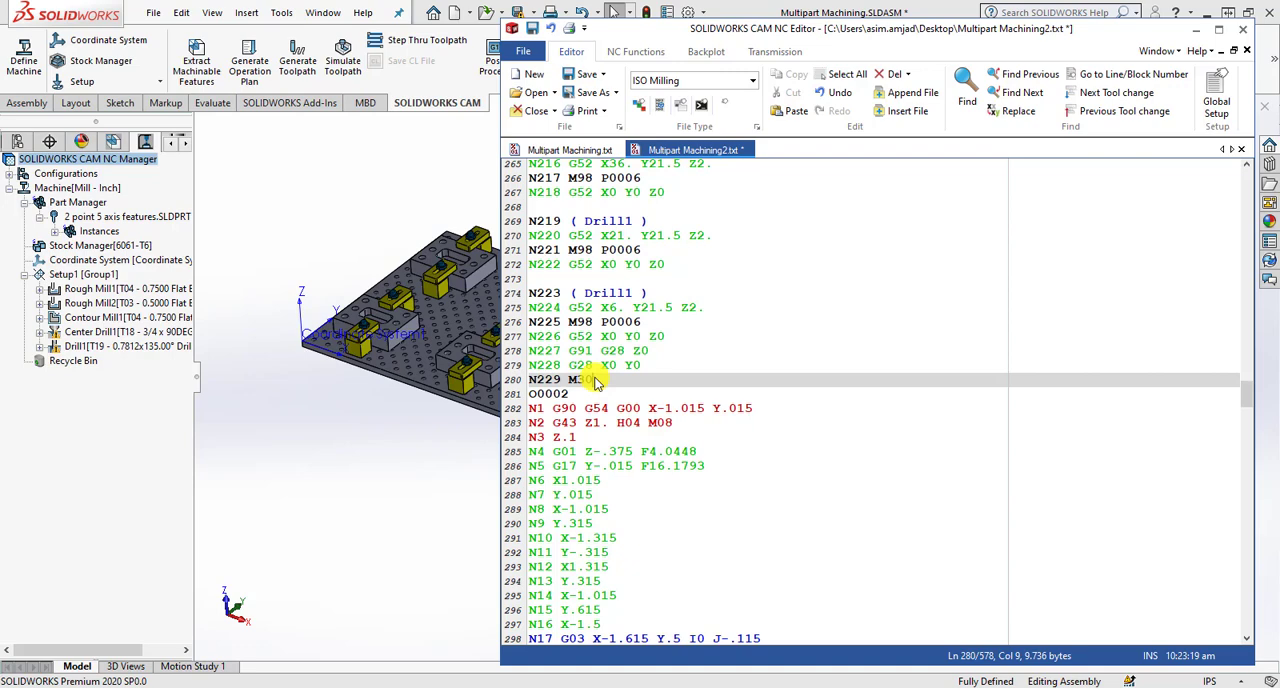
- Highlight the main program from its end at block N229 back up to N17, and clear the selection
{"action": "left_click_drag", "start_coordinate": [595, 383], "coordinate": [1093, 133]}
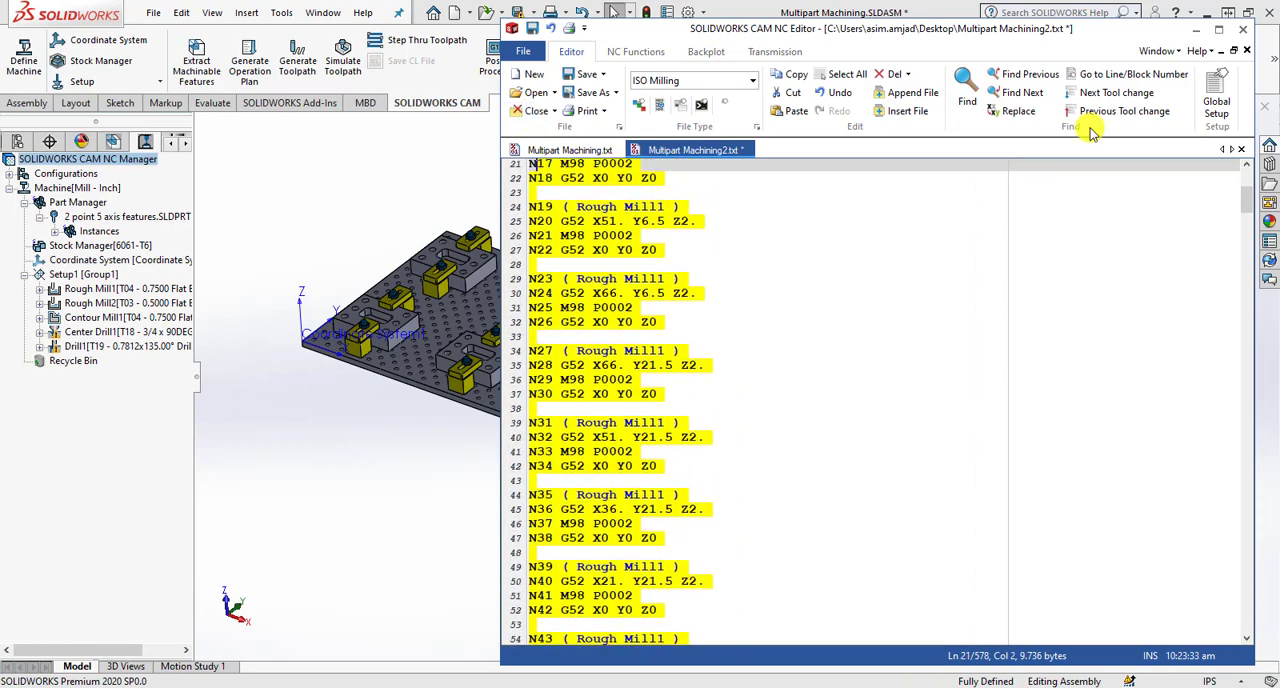
{"action": "left_click_drag", "start_coordinate": [1247, 198], "coordinate": [1246, 178]}
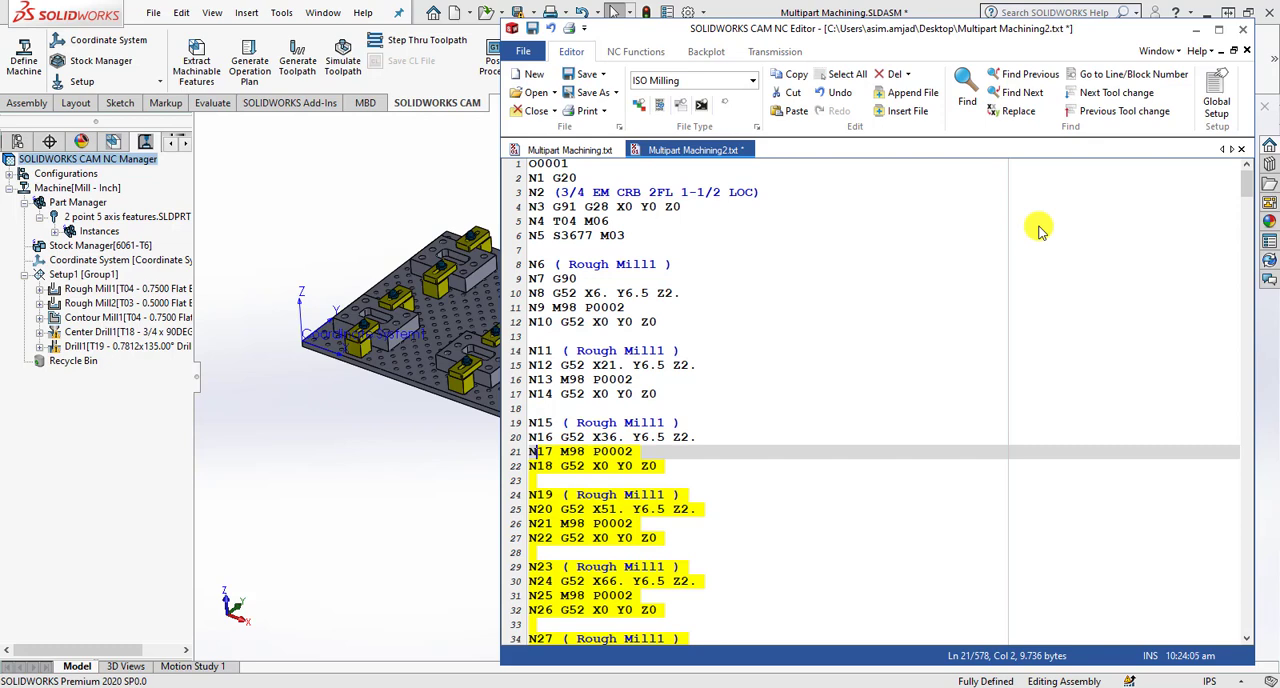
{"action": "left_click", "coordinate": [632, 407]}
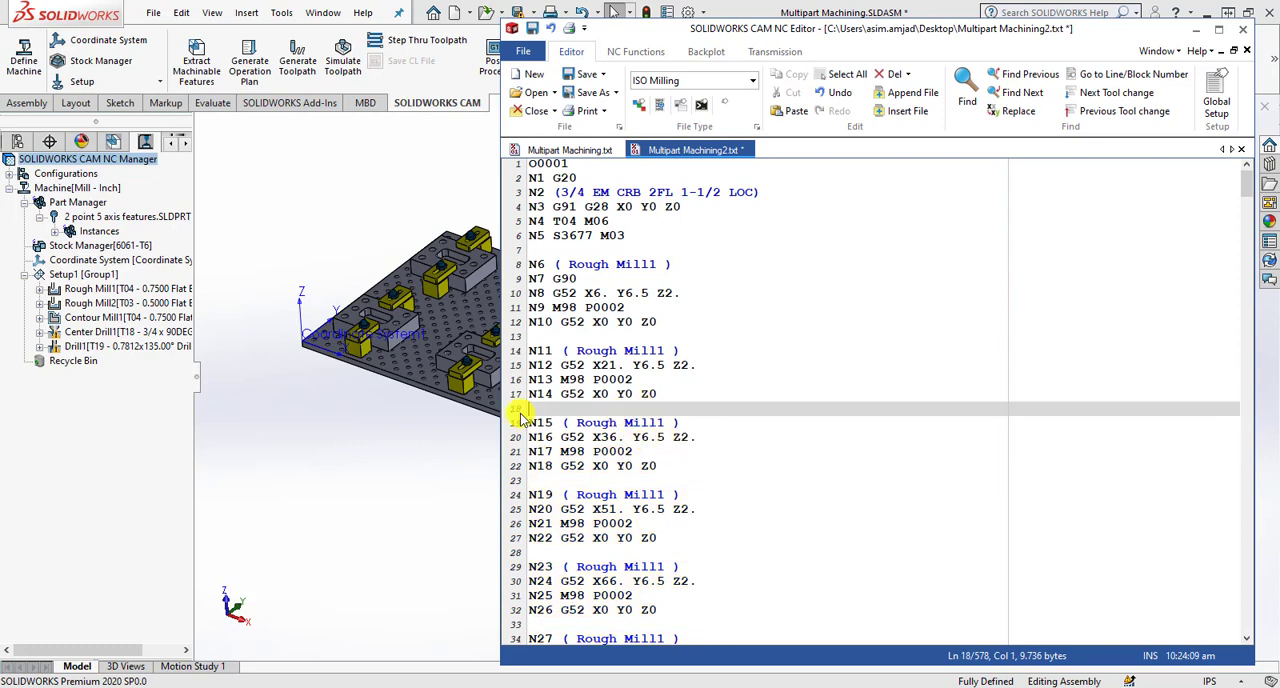
- Check the T04 tool change in block N4 and highlight the first two parts' G52 offsets in blocks N8 and N12
{"action": "left_click", "coordinate": [612, 222]}
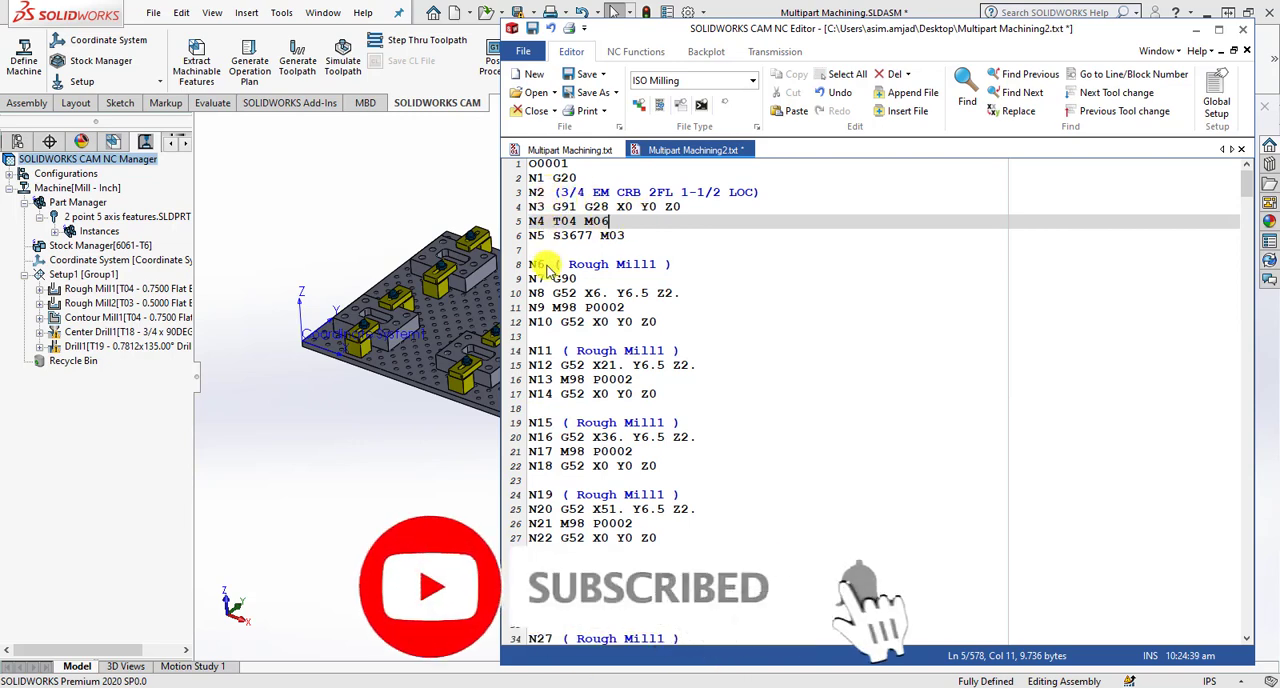
{"action": "left_click_drag", "start_coordinate": [530, 293], "coordinate": [685, 296]}
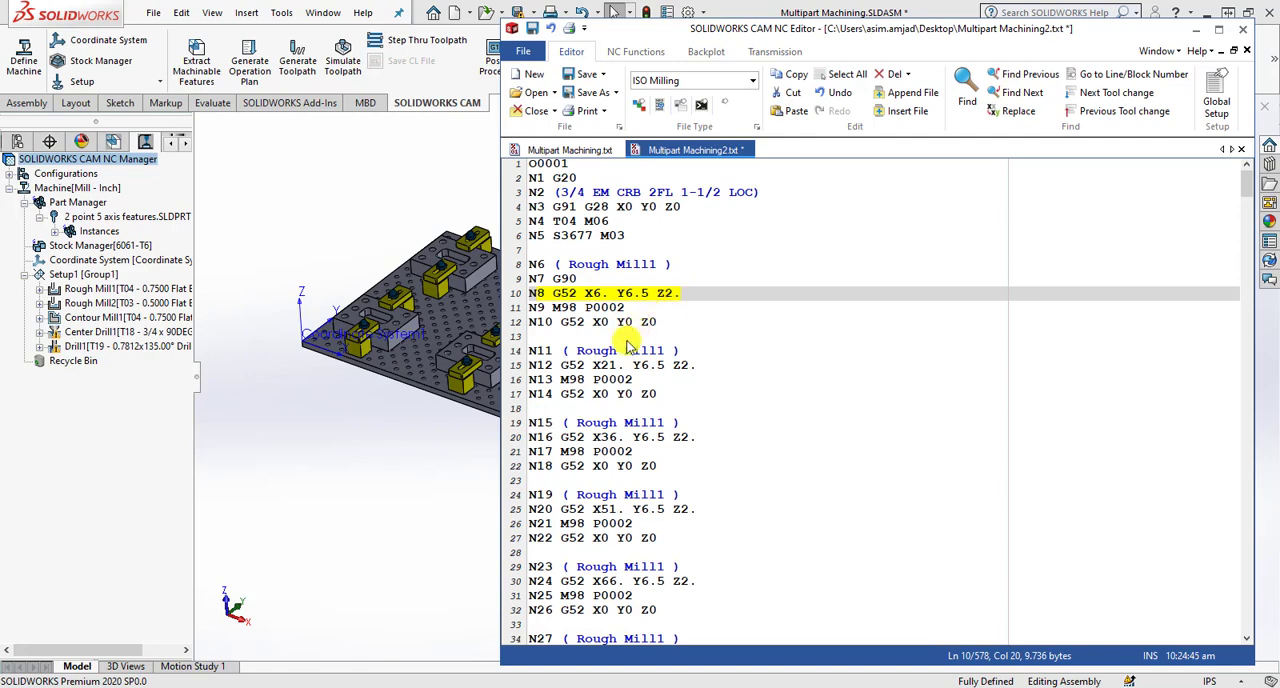
{"action": "left_click_drag", "start_coordinate": [530, 365], "coordinate": [698, 368]}
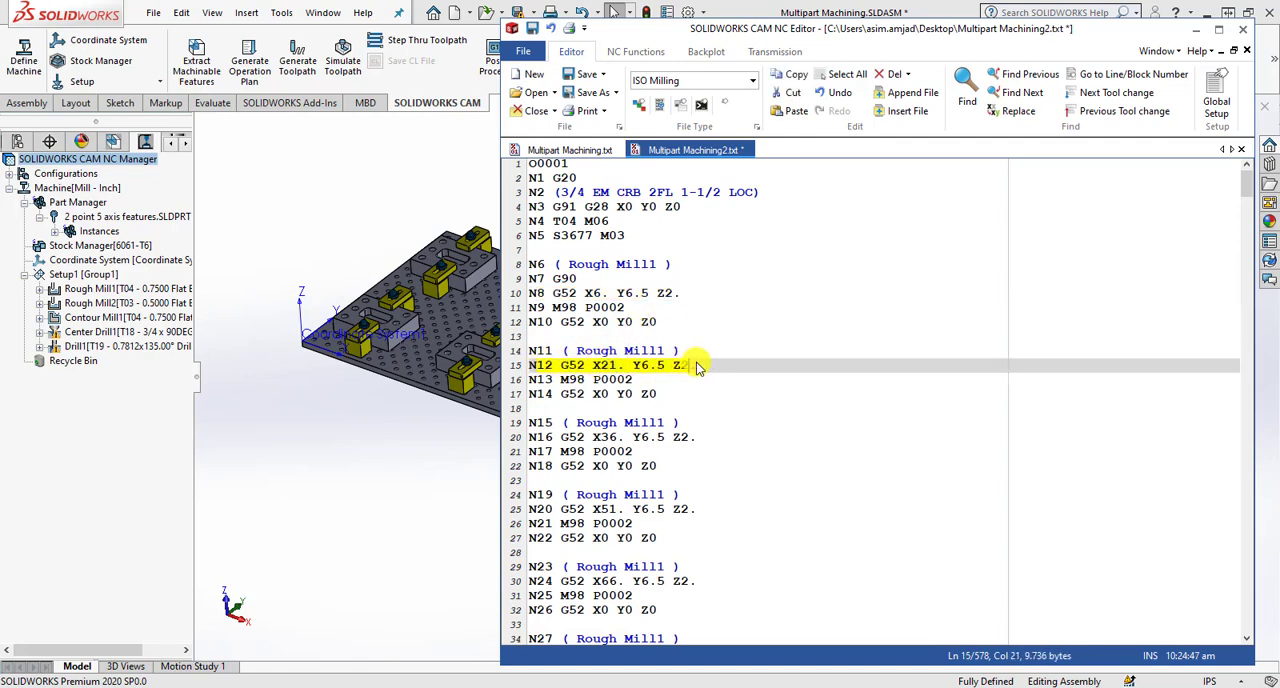
- Highlight the last part's Rough Mill1 offset in block N44 and examine the Rough Mill2 blocks that follow
{"action": "scroll", "coordinate": [686, 368], "scroll_direction": "down", "scroll_amount": 12}
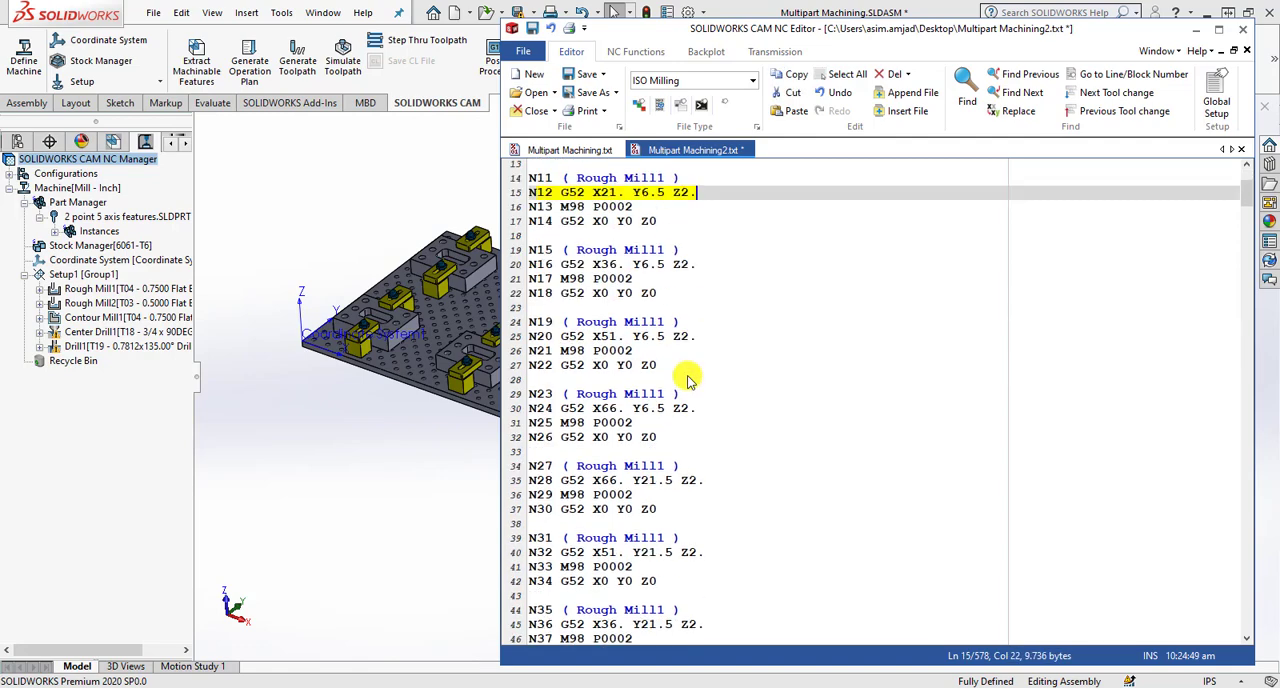
{"action": "scroll", "coordinate": [672, 379], "scroll_direction": "down", "scroll_amount": 1}
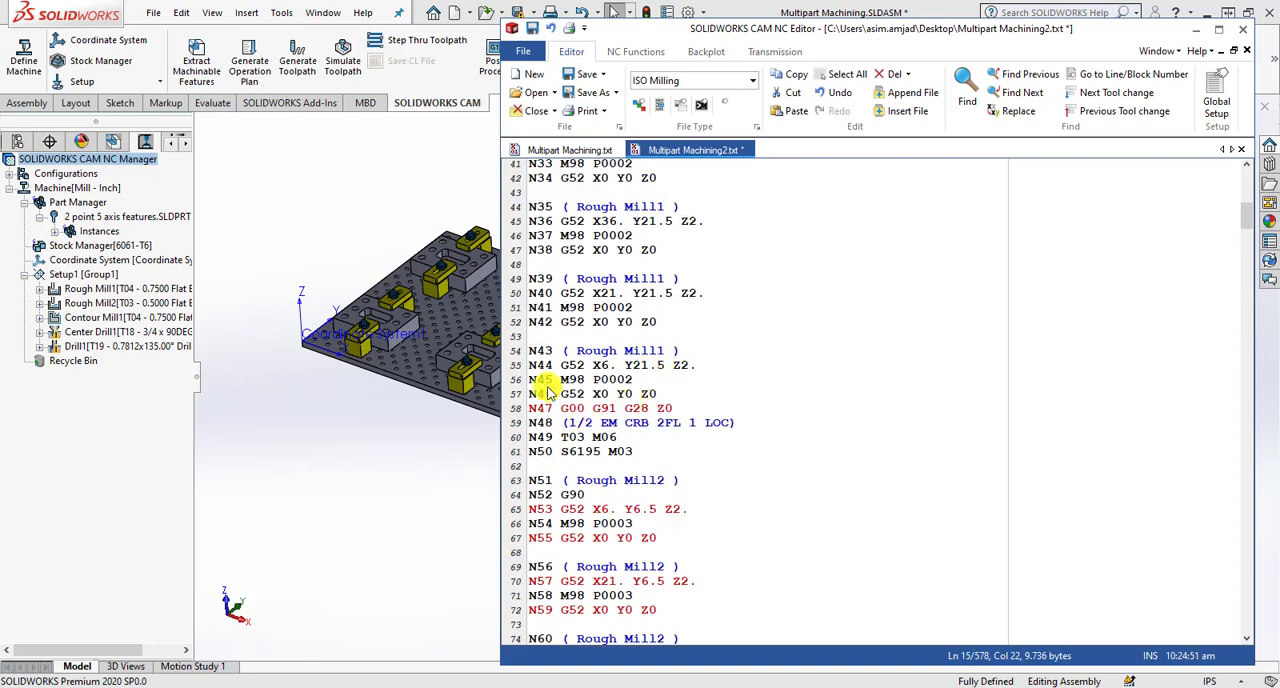
{"action": "left_click_drag", "start_coordinate": [530, 365], "coordinate": [700, 371]}
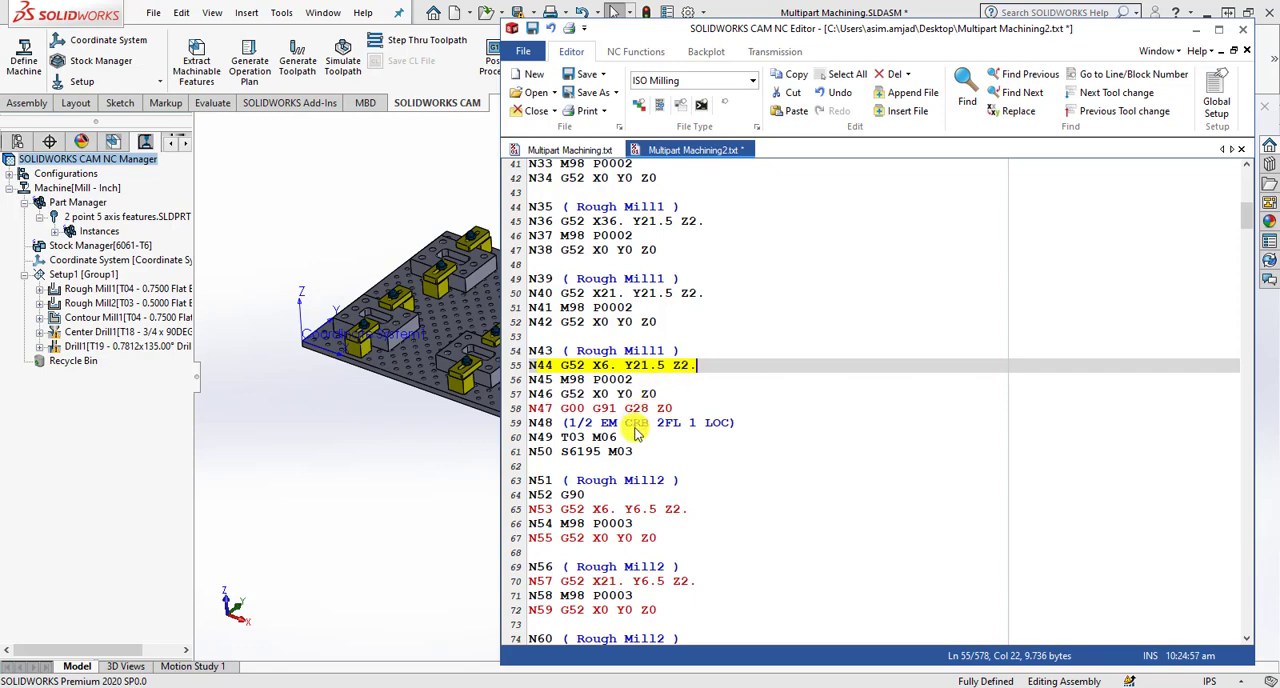
{"action": "scroll", "coordinate": [637, 432], "scroll_direction": "down", "scroll_amount": 8}
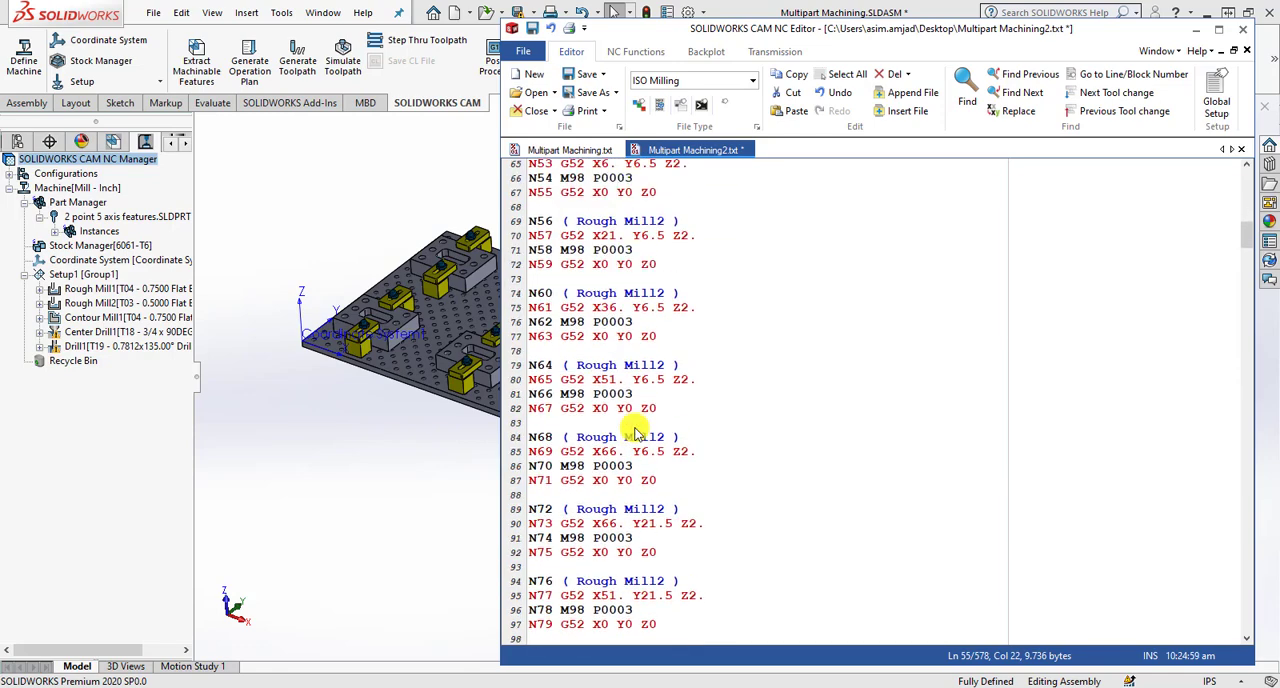
- Highlight the M98 subroutine call code in block N45 of the last Rough Mill1 section
{"action": "scroll", "coordinate": [636, 432], "scroll_direction": "up", "scroll_amount": 4}
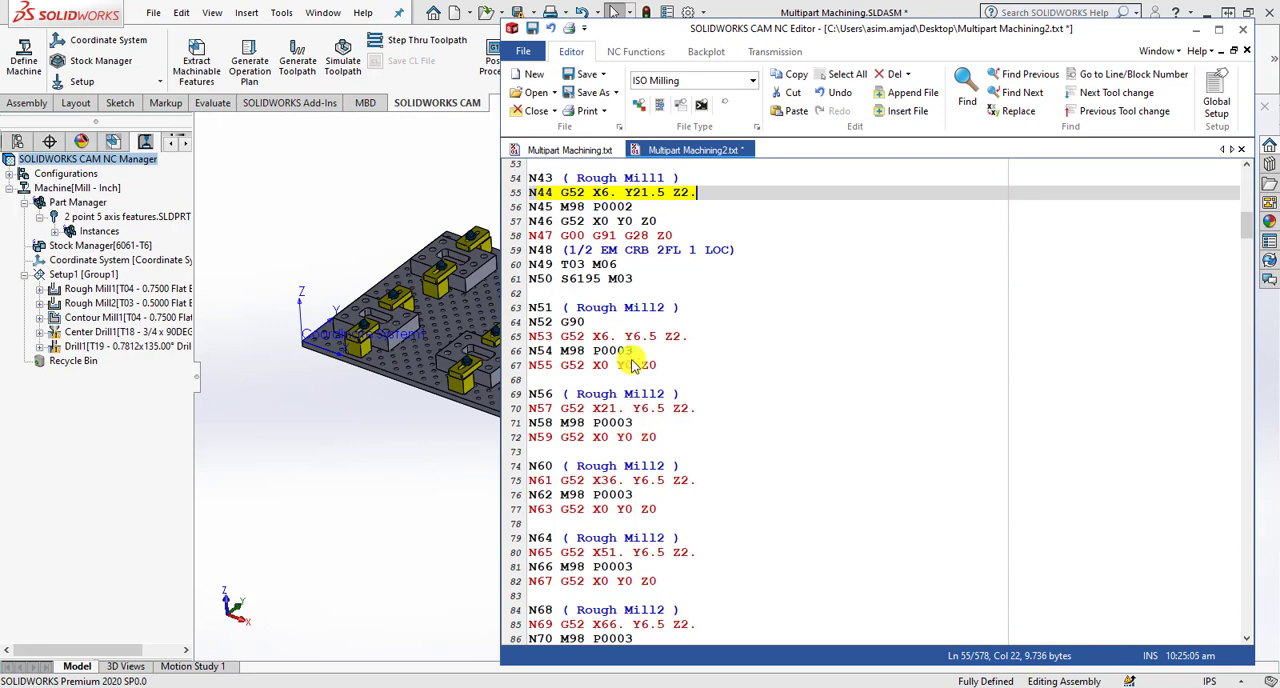
{"action": "left_click", "coordinate": [584, 207]}
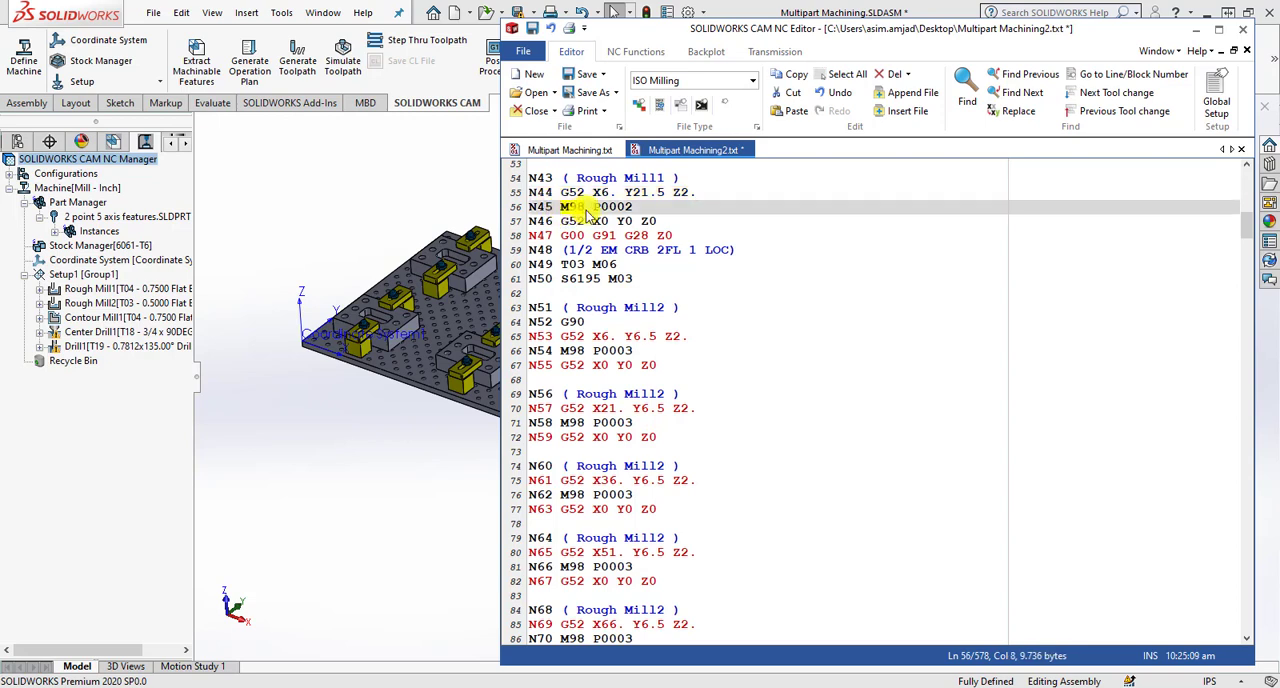
{"action": "double_click", "coordinate": [584, 207]}
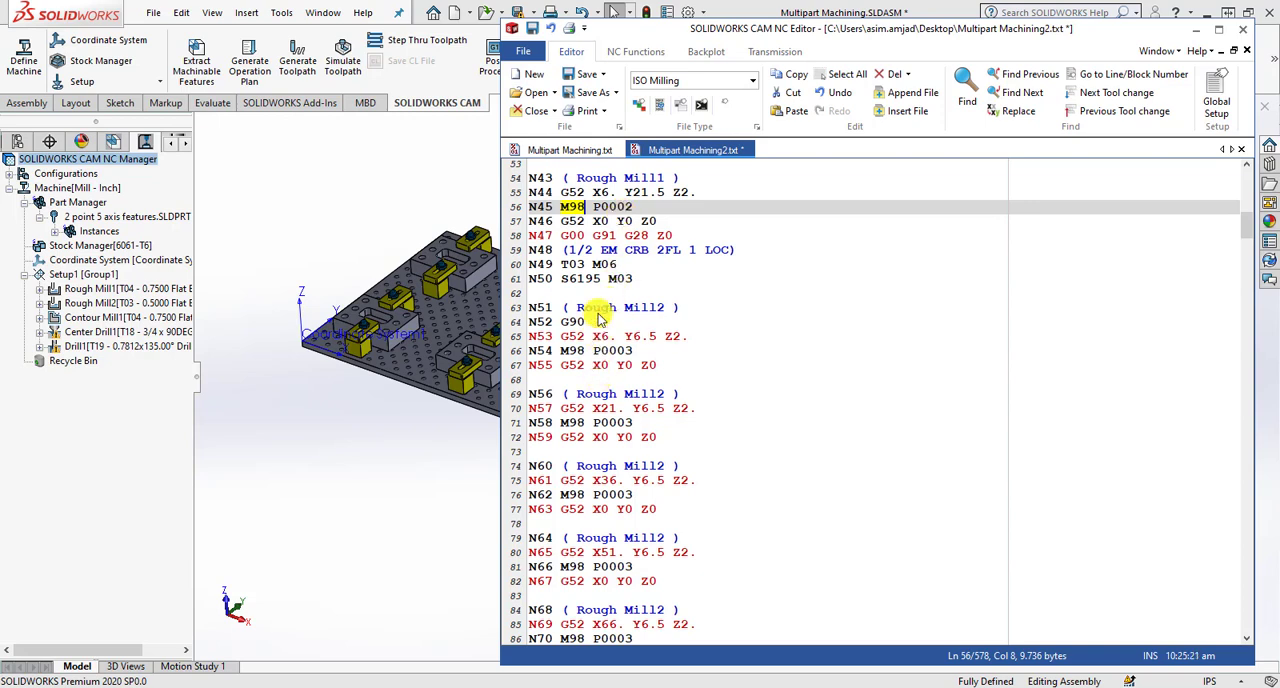
- Find the start of subprogram O0002 after block N229 and highlight its program number
{"action": "scroll", "coordinate": [595, 375], "scroll_direction": "down", "scroll_amount": 15}
{"action": "scroll", "coordinate": [592, 372], "scroll_direction": "down", "scroll_amount": 20}
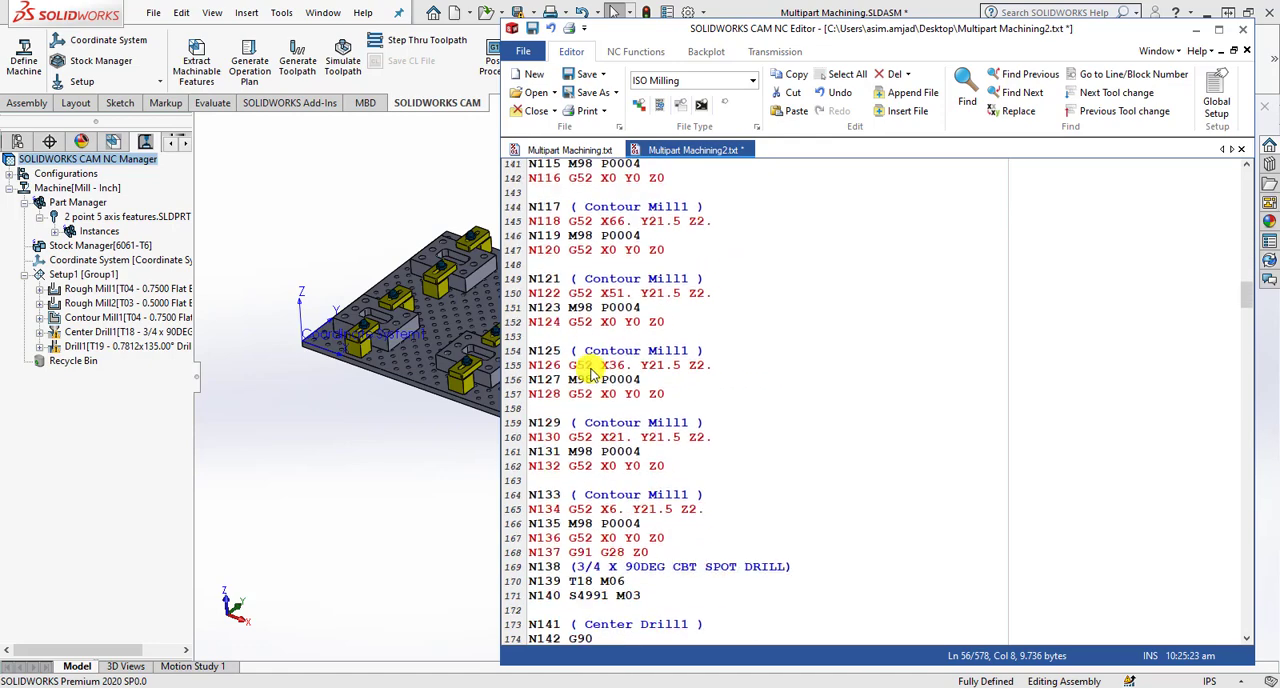
{"action": "scroll", "coordinate": [592, 378], "scroll_direction": "down", "scroll_amount": 20}
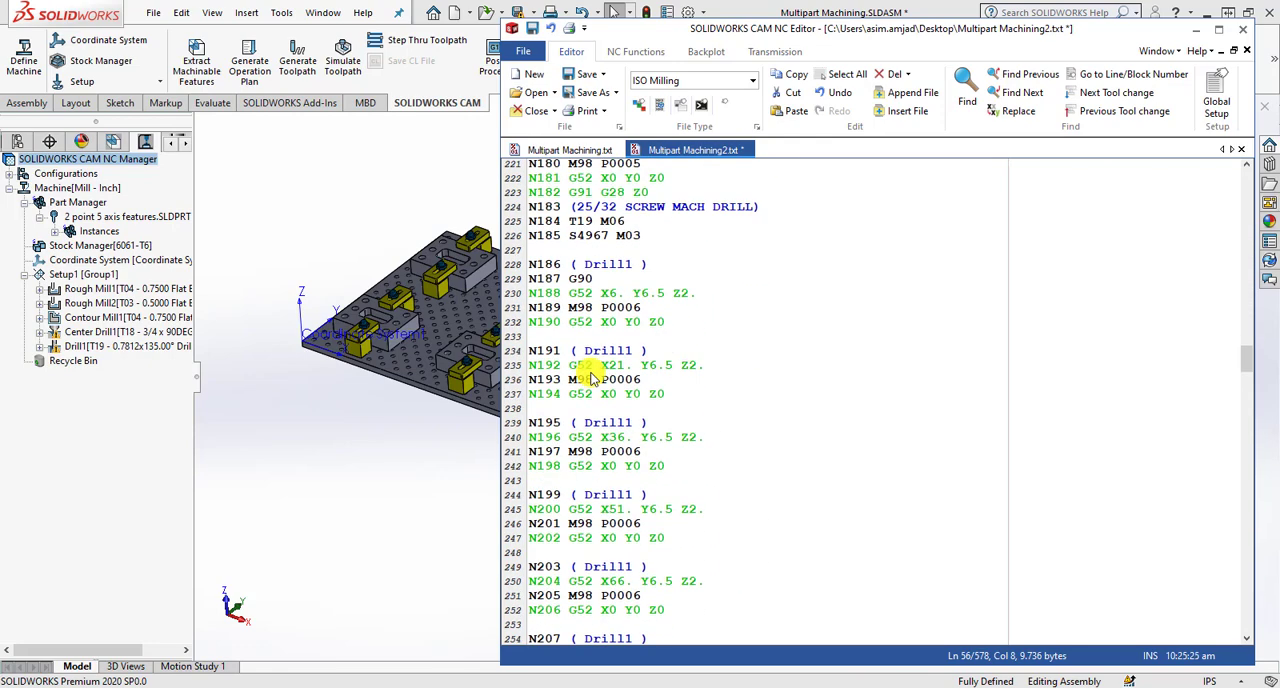
{"action": "scroll", "coordinate": [592, 380], "scroll_direction": "up", "scroll_amount": 3}
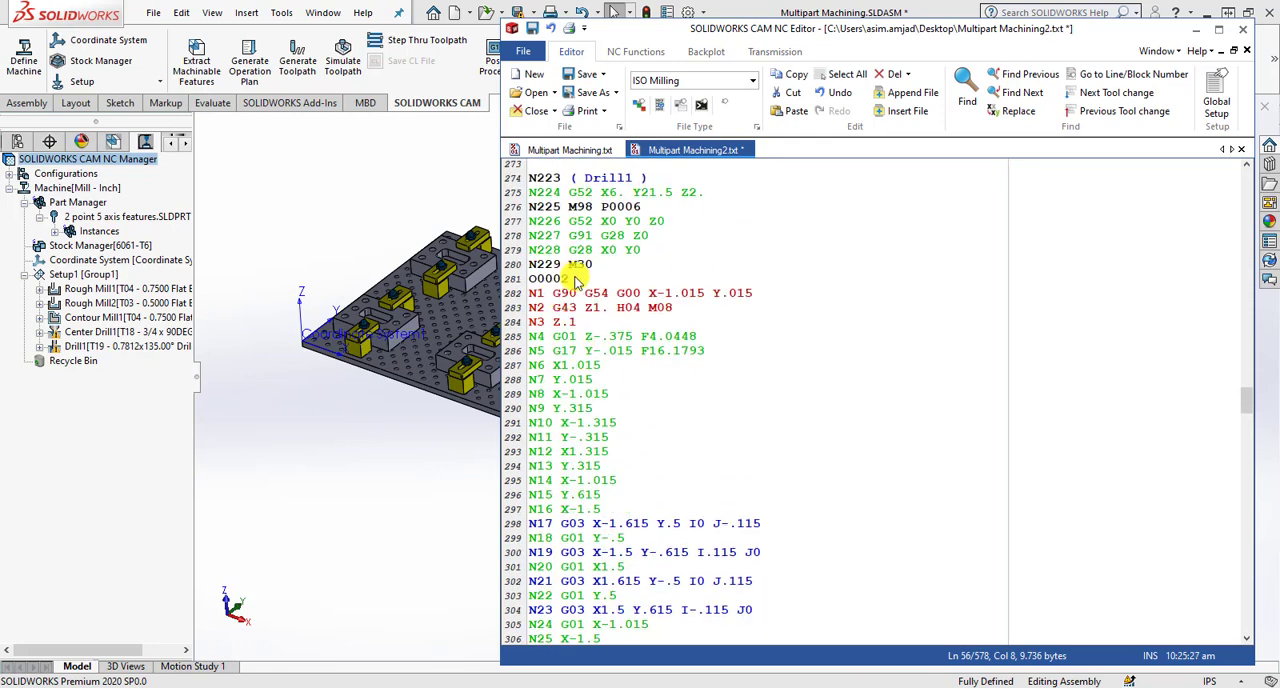
{"action": "left_click", "coordinate": [531, 279]}
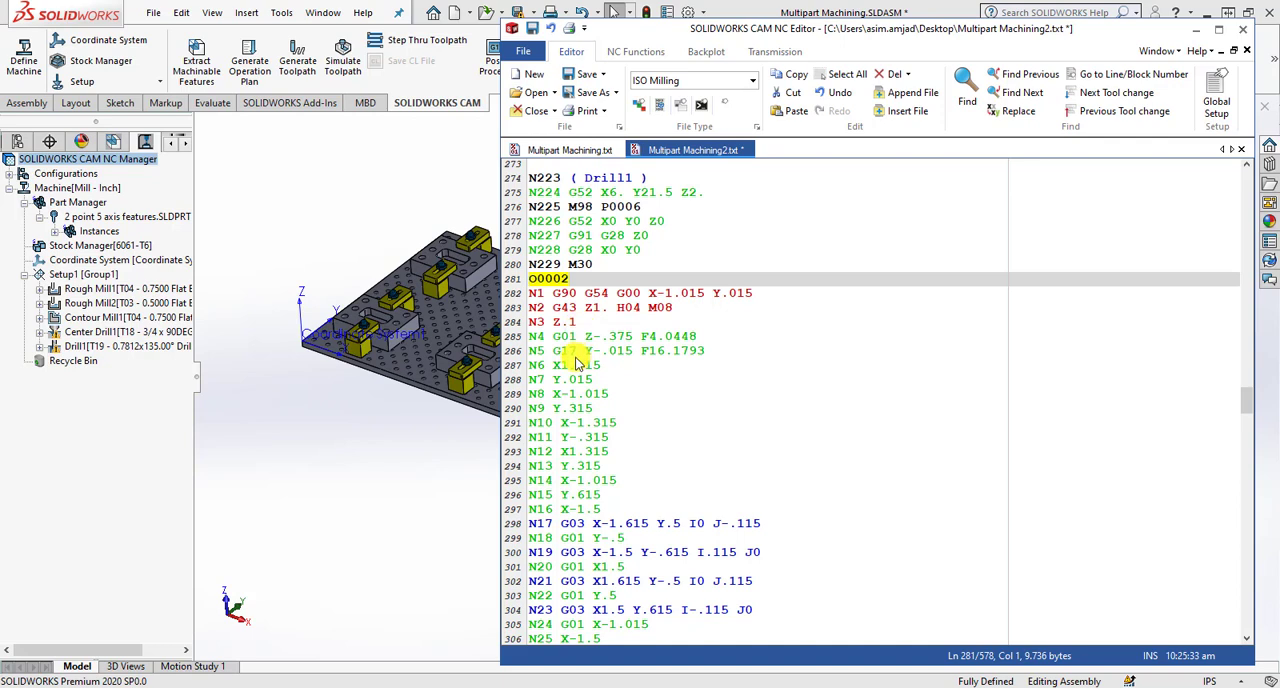
- Highlight coordinate blocks N13 and N9 in subprogram O0002 and examine its following moves around block N45
{"action": "left_click_drag", "start_coordinate": [537, 468], "coordinate": [612, 471]}
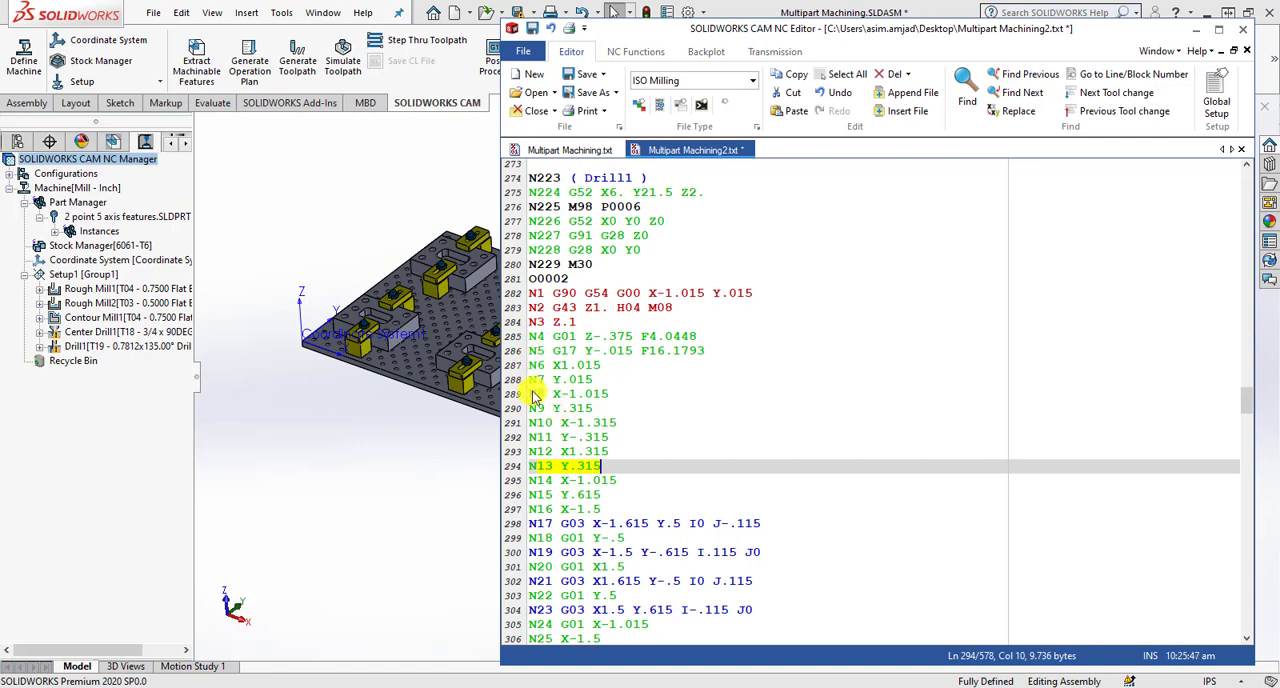
{"action": "left_click_drag", "start_coordinate": [530, 409], "coordinate": [596, 409]}
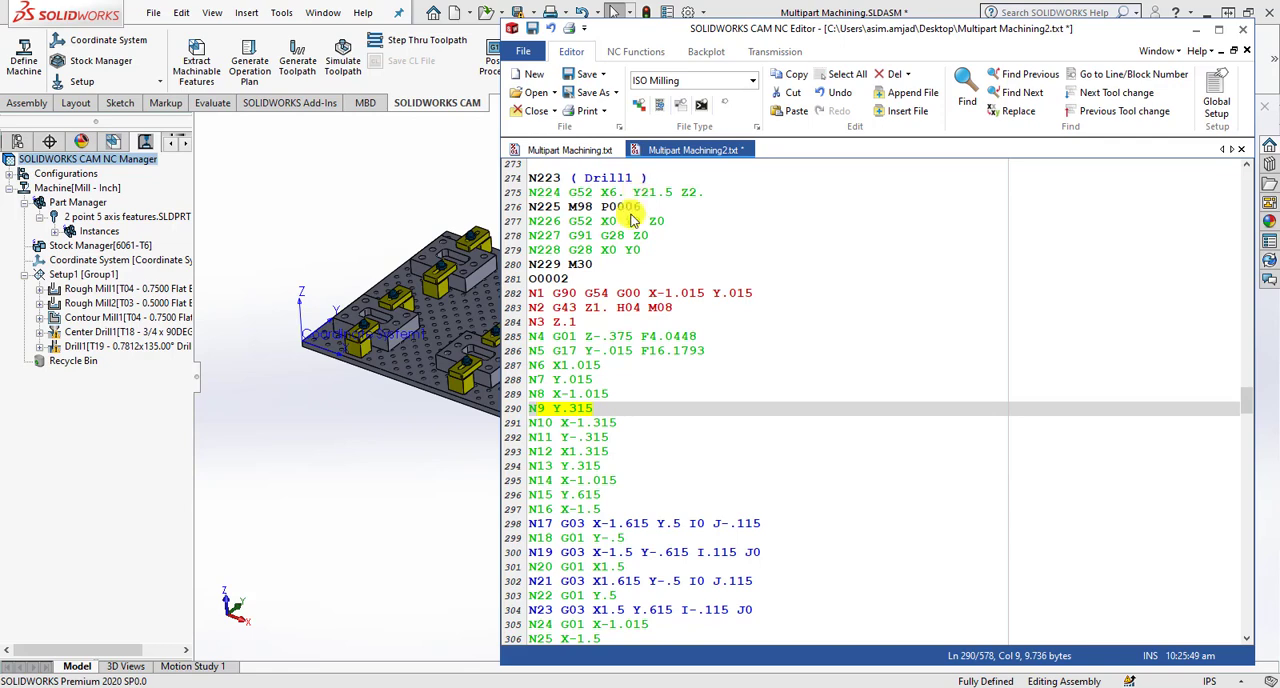
{"action": "left_click", "coordinate": [535, 466]}
{"action": "left_click_drag", "start_coordinate": [530, 466], "coordinate": [609, 474]}
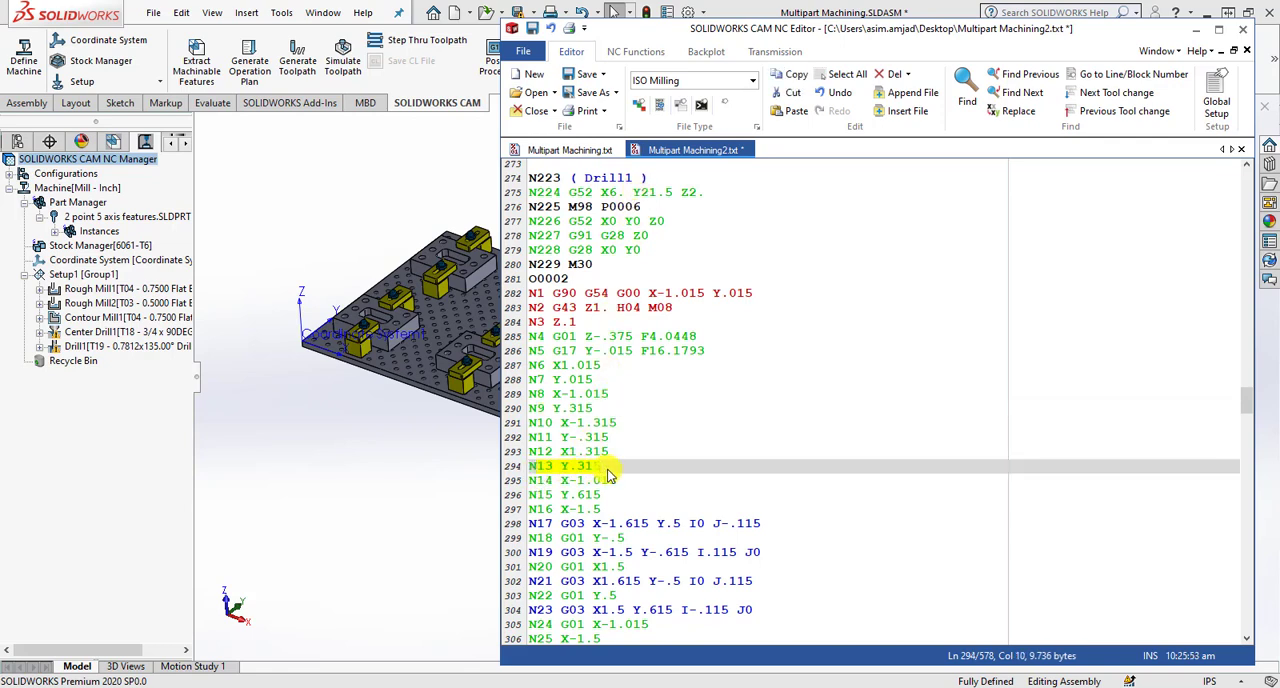
{"action": "scroll", "coordinate": [590, 490], "scroll_direction": "down", "scroll_amount": 10}
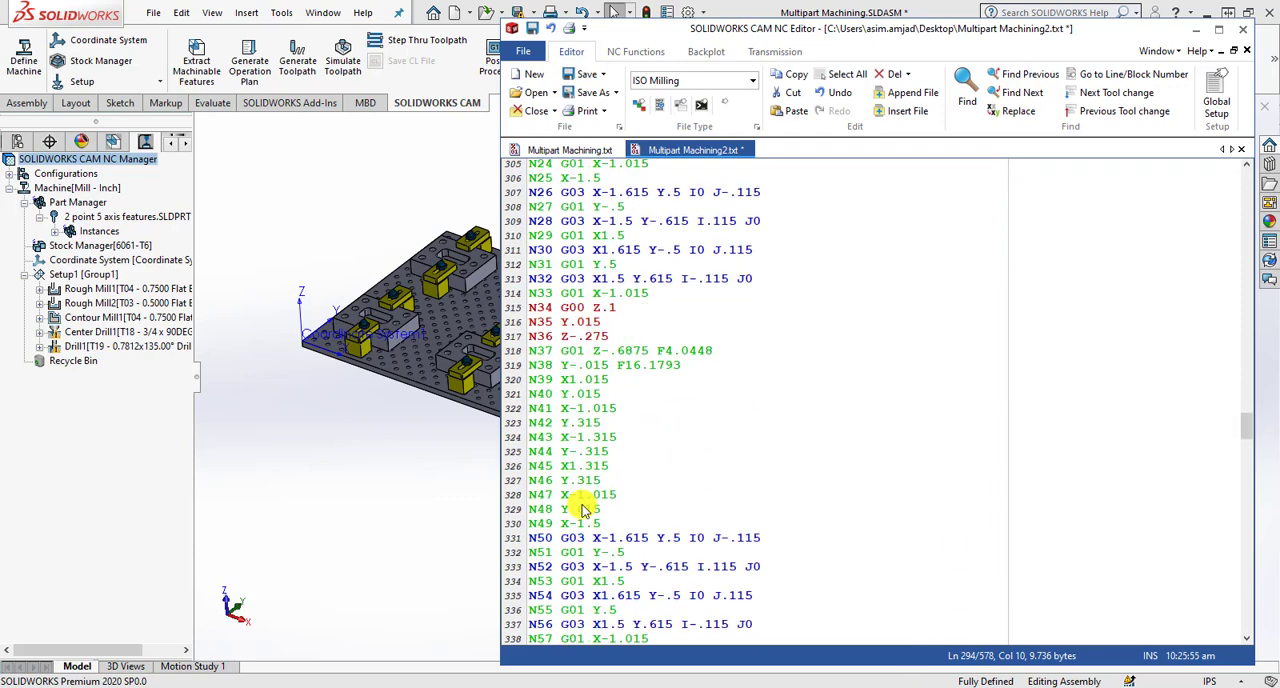
{"action": "left_click_drag", "start_coordinate": [530, 466], "coordinate": [625, 474]}
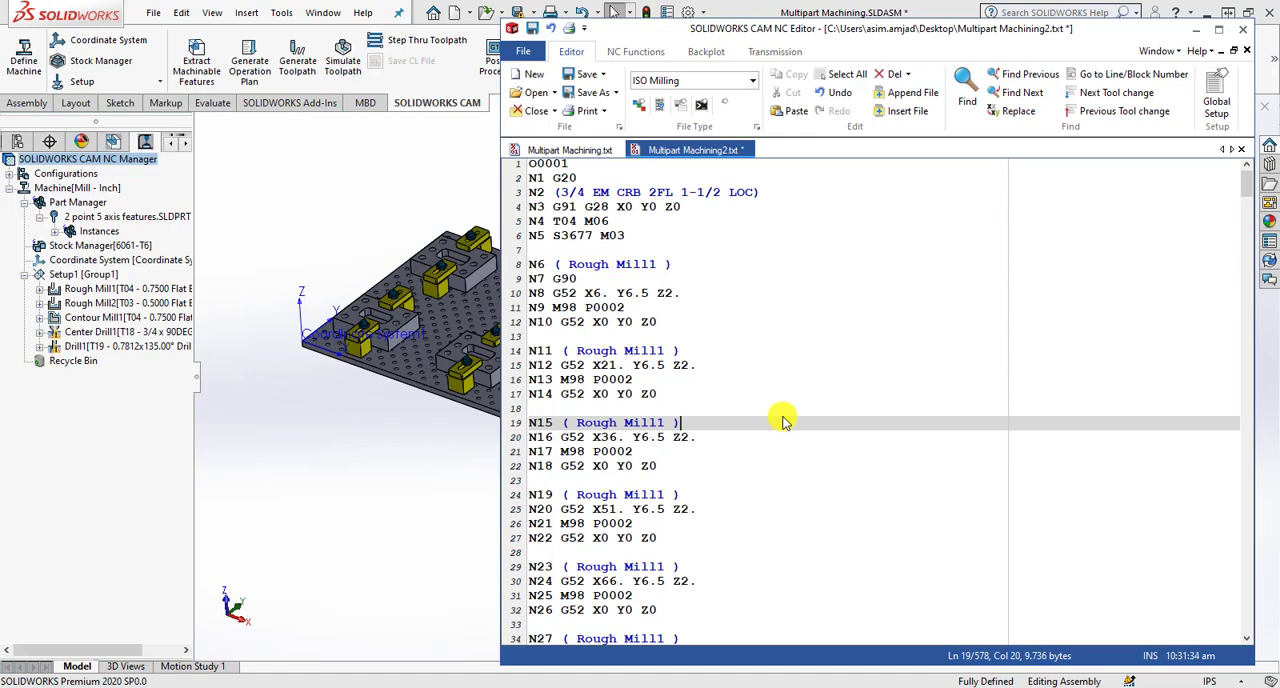
- Switch from the NC Editor back to the SOLIDWORKS assembly window
{"action": "left_click", "coordinate": [448, 494]}
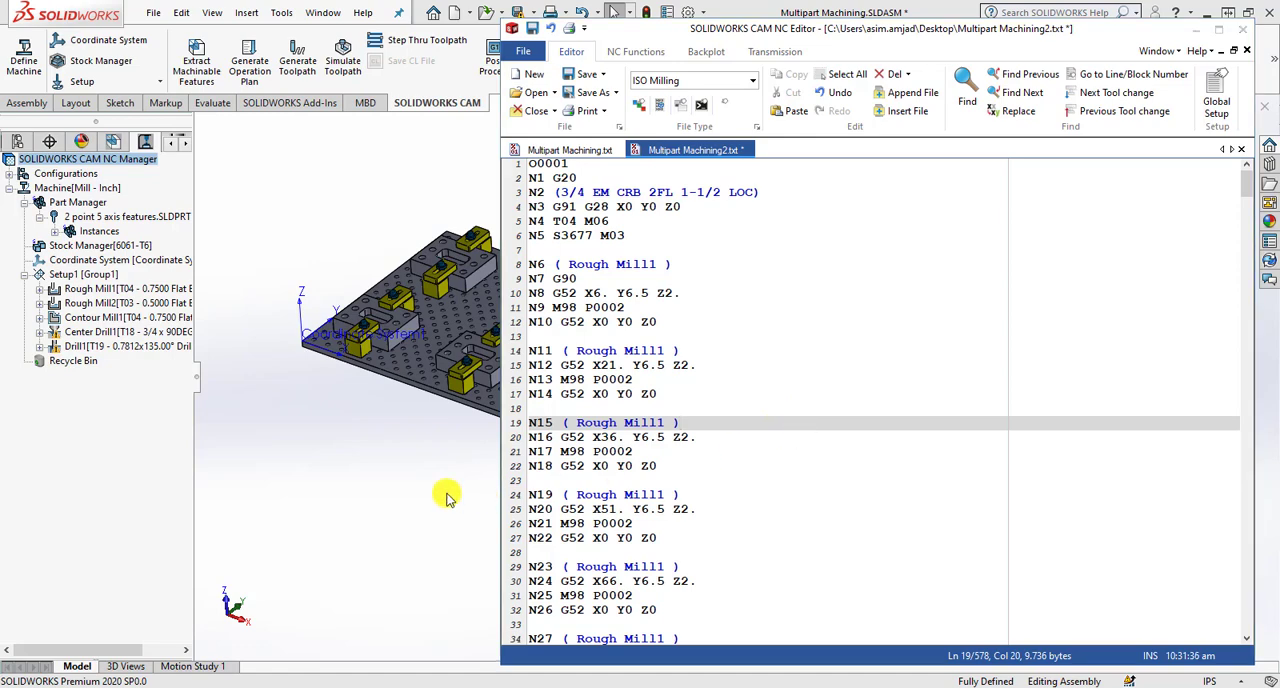